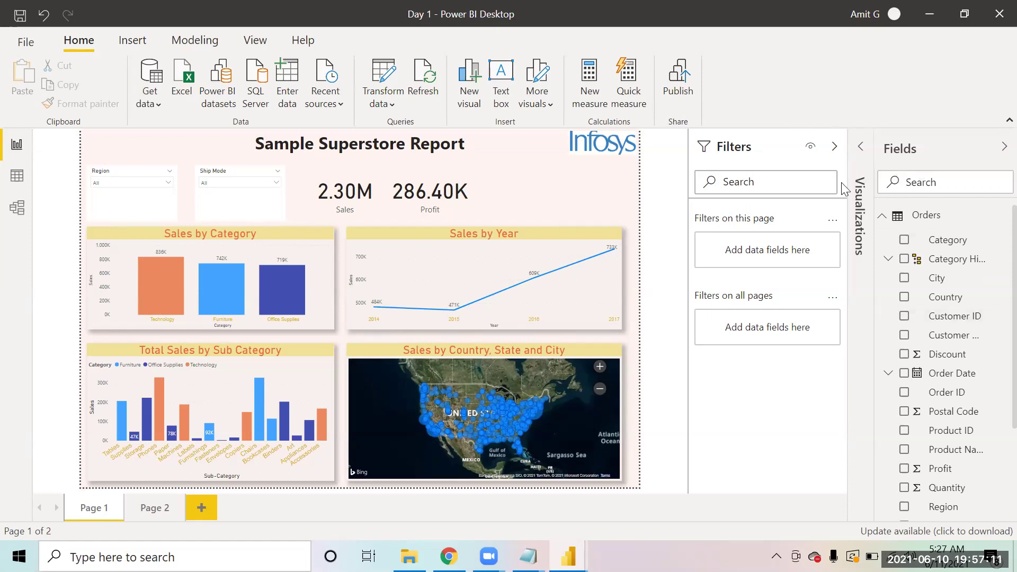
Show the visualization options, and test the Region slicer on Page 1 by clearing West and selecting it again
{"action": "left_click", "coordinate": [857, 163]}
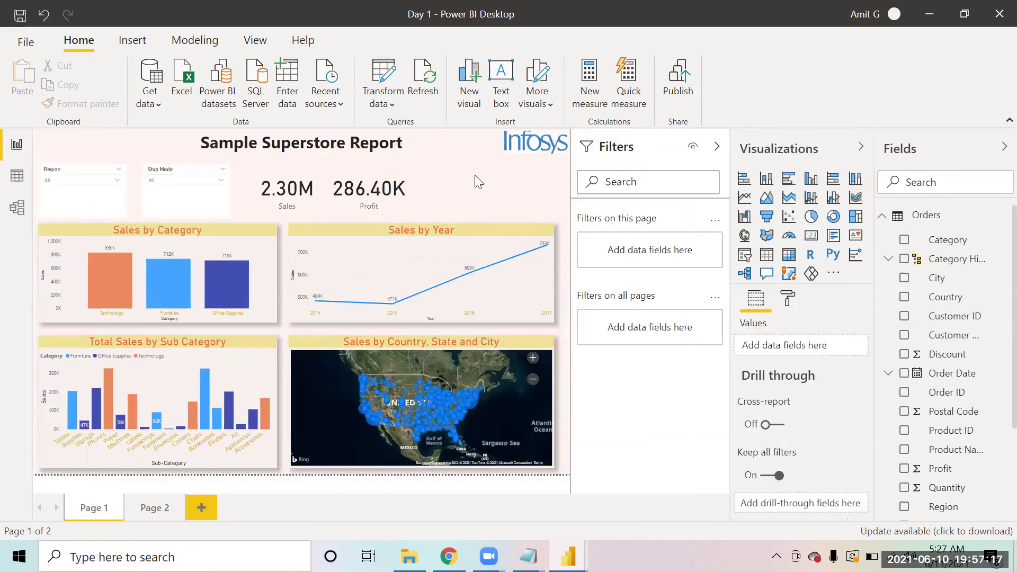
{"action": "left_click", "coordinate": [112, 180]}
{"action": "left_click", "coordinate": [49, 219]}
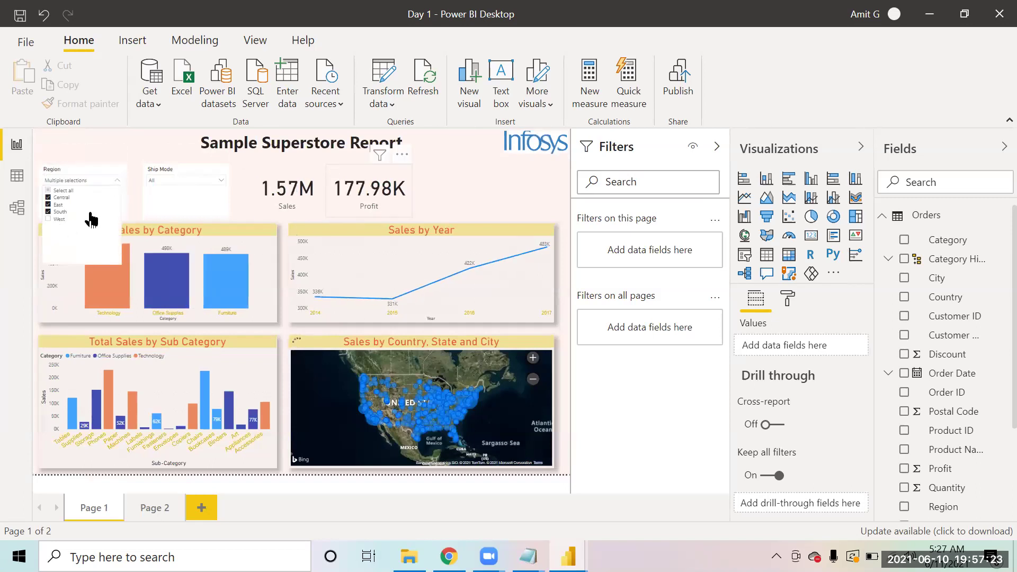
{"action": "left_click", "coordinate": [49, 219]}
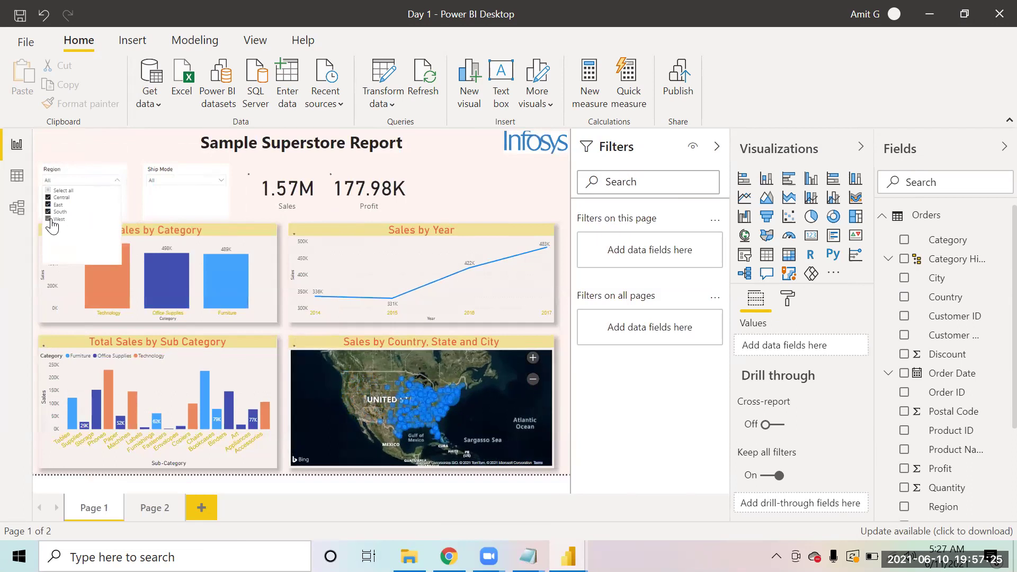
{"action": "left_click", "coordinate": [485, 185]}
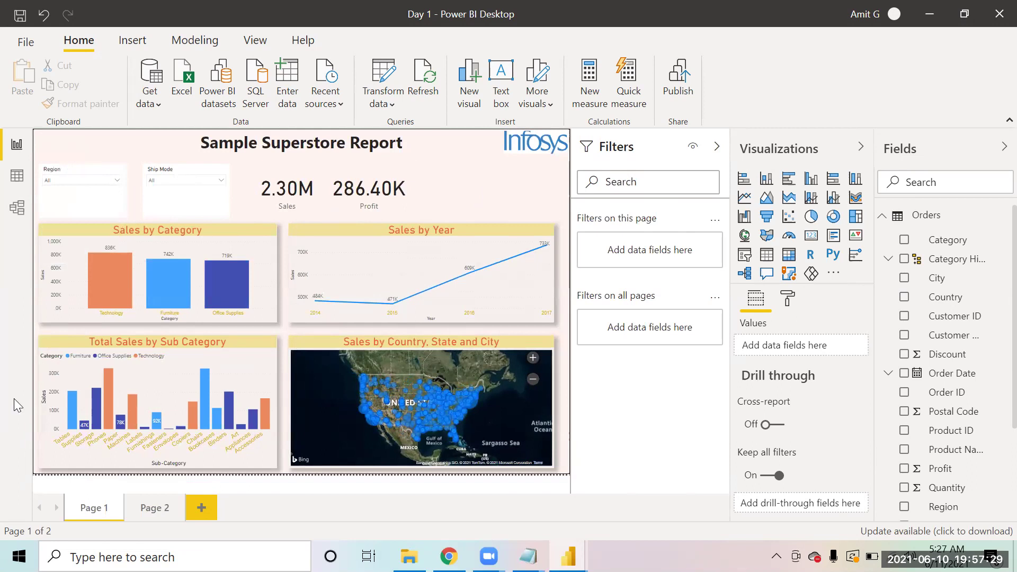
Delete the Region table from Page 2
{"action": "left_click", "coordinate": [158, 506]}
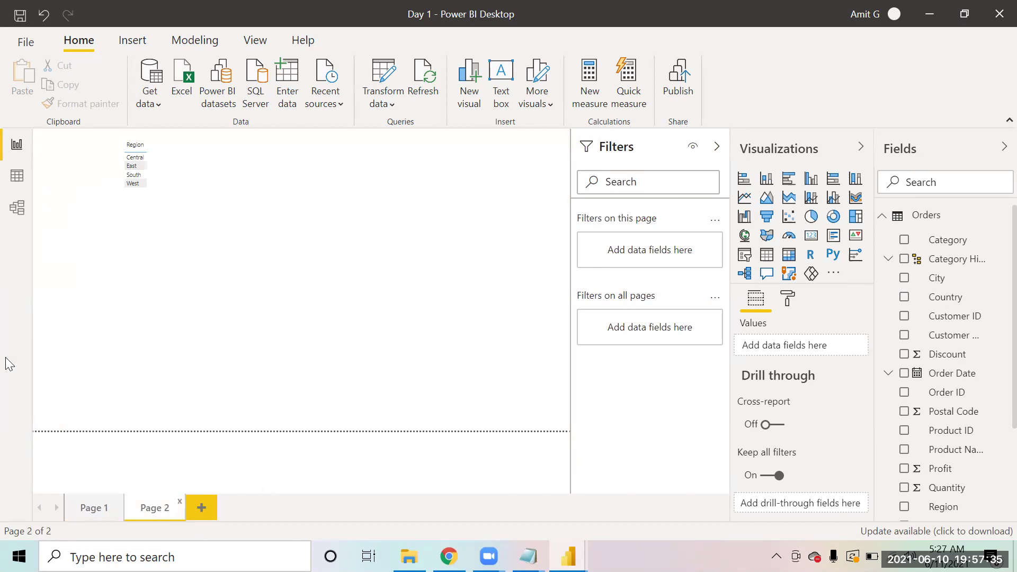
{"action": "left_click", "coordinate": [205, 199]}
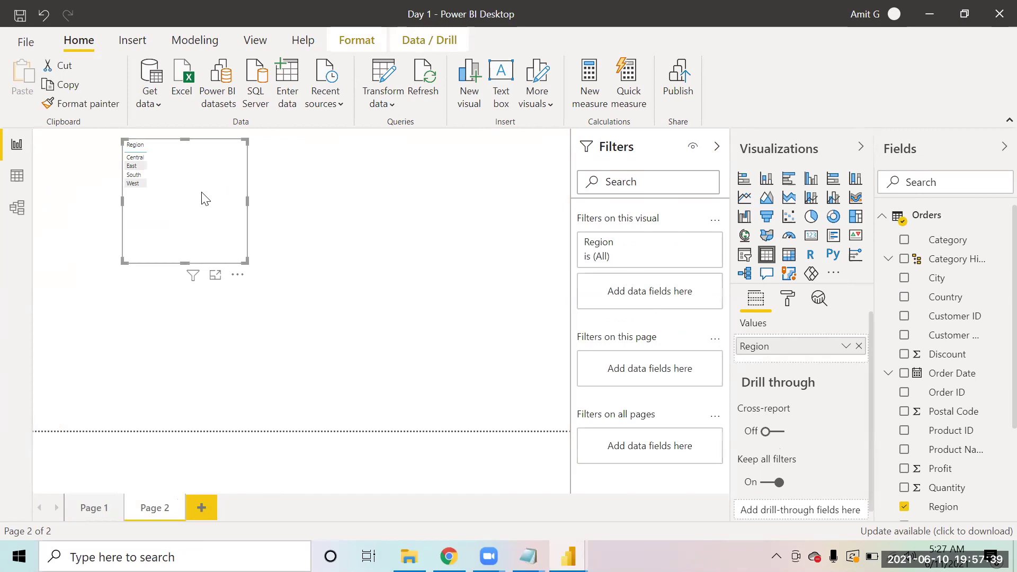
{"action": "key", "text": "Delete"}
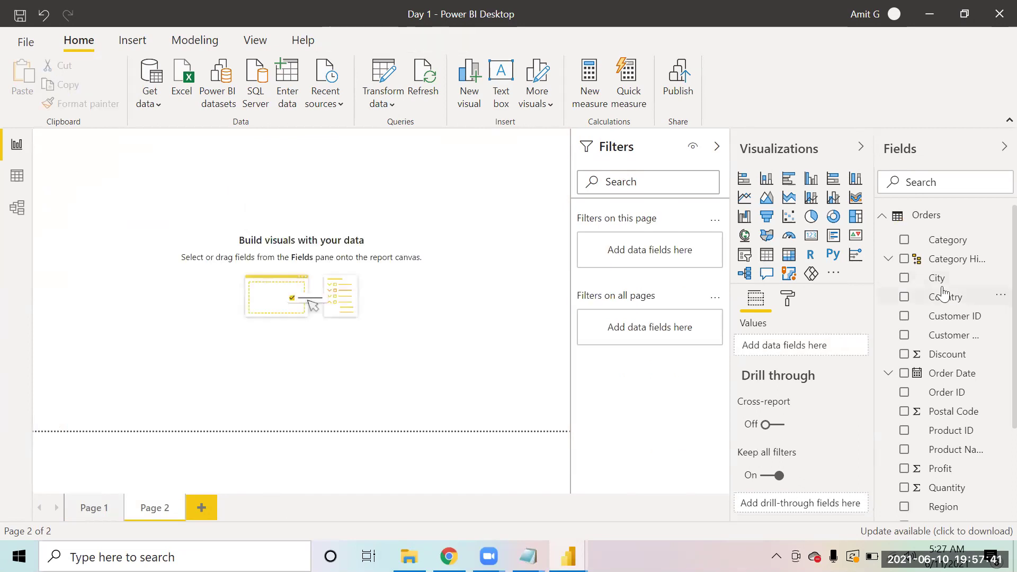
Add an empty table visual to Page 2, move it near the page's upper-left area and enlarge it
{"action": "left_click", "coordinate": [770, 260]}
{"action": "left_click_drag", "start_coordinate": [125, 145], "coordinate": [148, 197]}
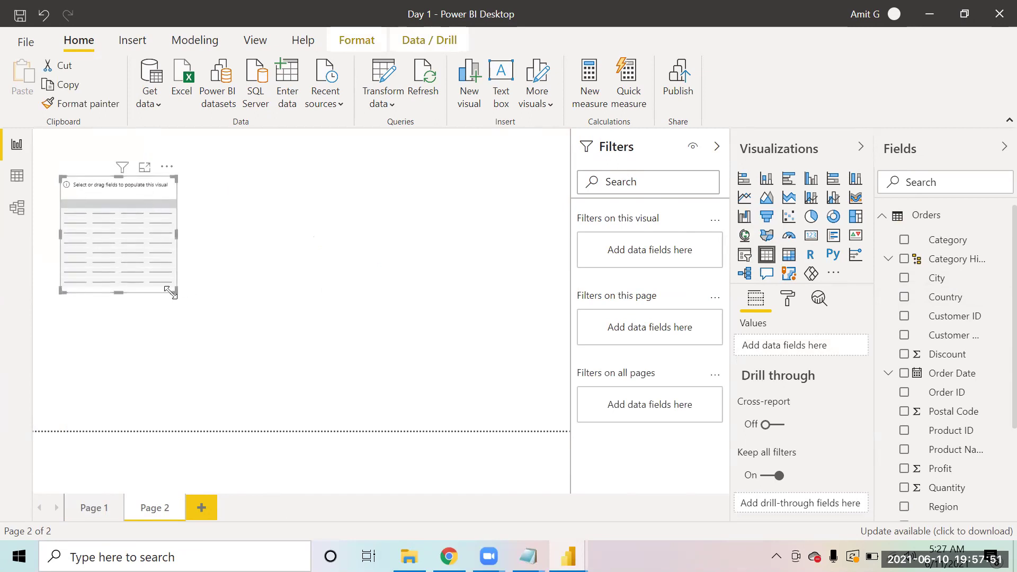
{"action": "left_click_drag", "start_coordinate": [174, 291], "coordinate": [215, 328]}
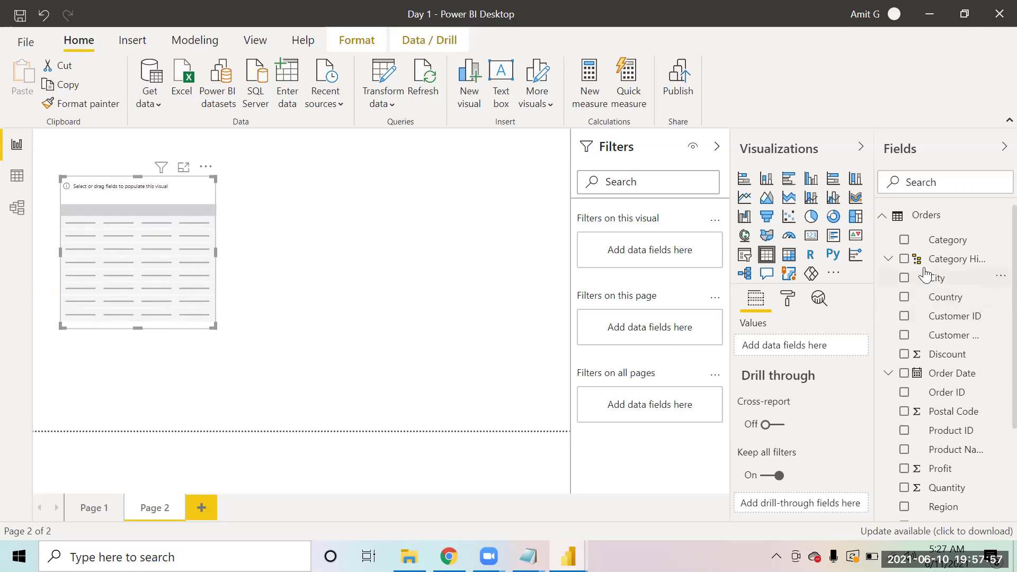
Add the Category, Sub-Category and Sales fields to the table's values, in that order
{"action": "left_click_drag", "start_coordinate": [922, 269], "coordinate": [812, 356]}
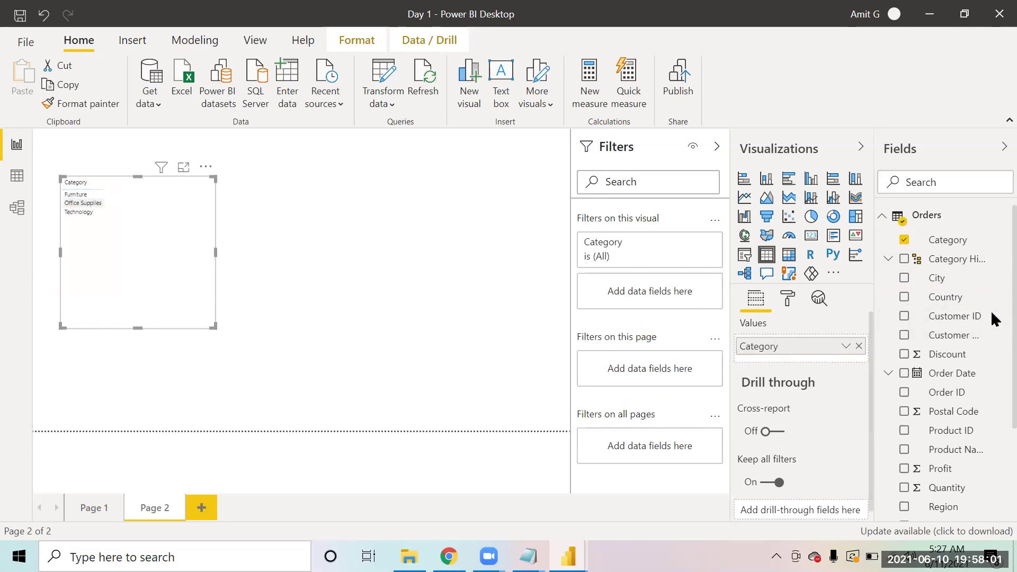
{"action": "scroll", "coordinate": [990, 310], "scroll_direction": "down", "scroll_amount": 3}
{"action": "scroll", "coordinate": [992, 376], "scroll_direction": "down", "scroll_amount": 2}
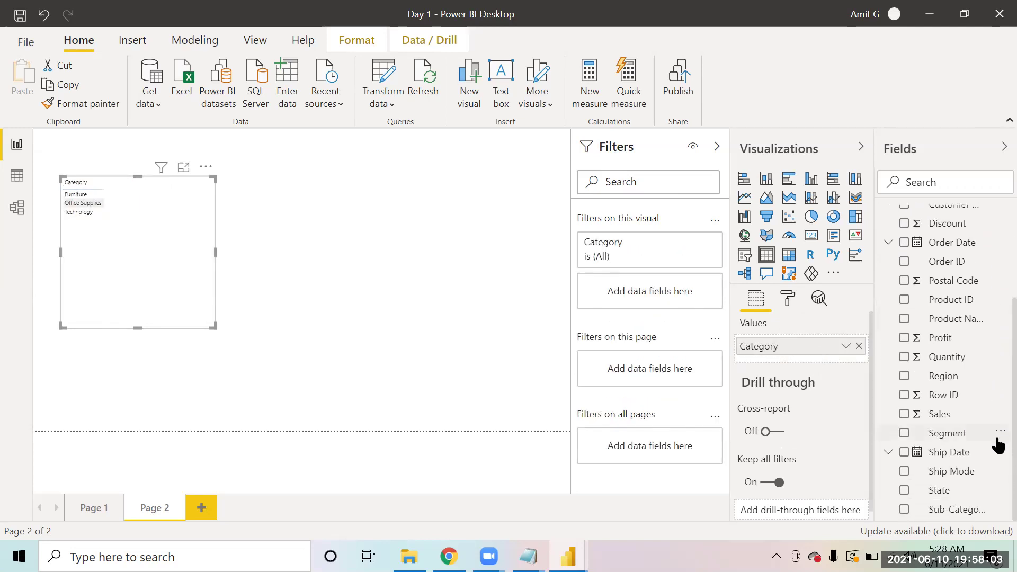
{"action": "left_click_drag", "start_coordinate": [963, 511], "coordinate": [812, 359]}
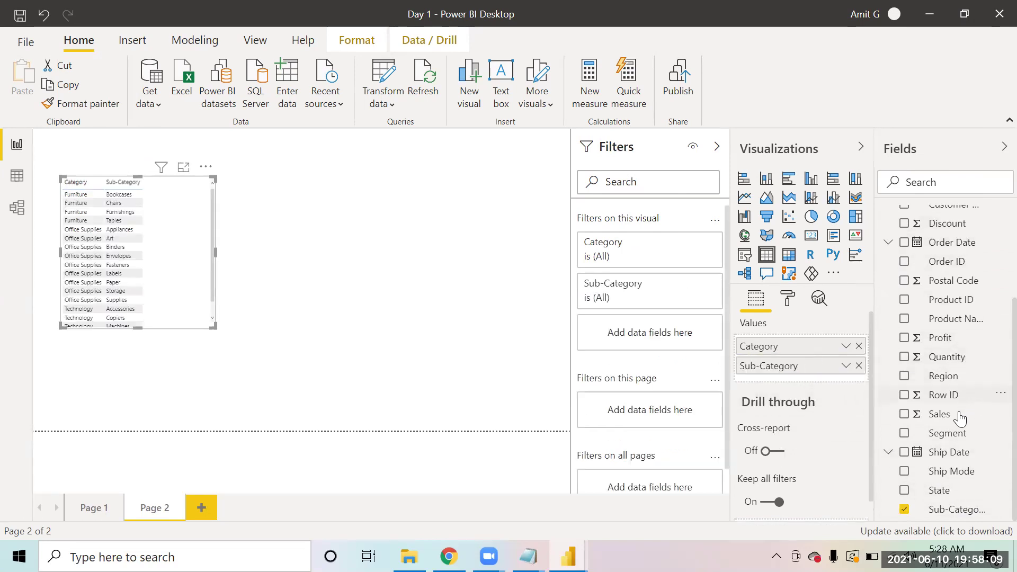
{"action": "left_click_drag", "start_coordinate": [957, 416], "coordinate": [835, 385]}
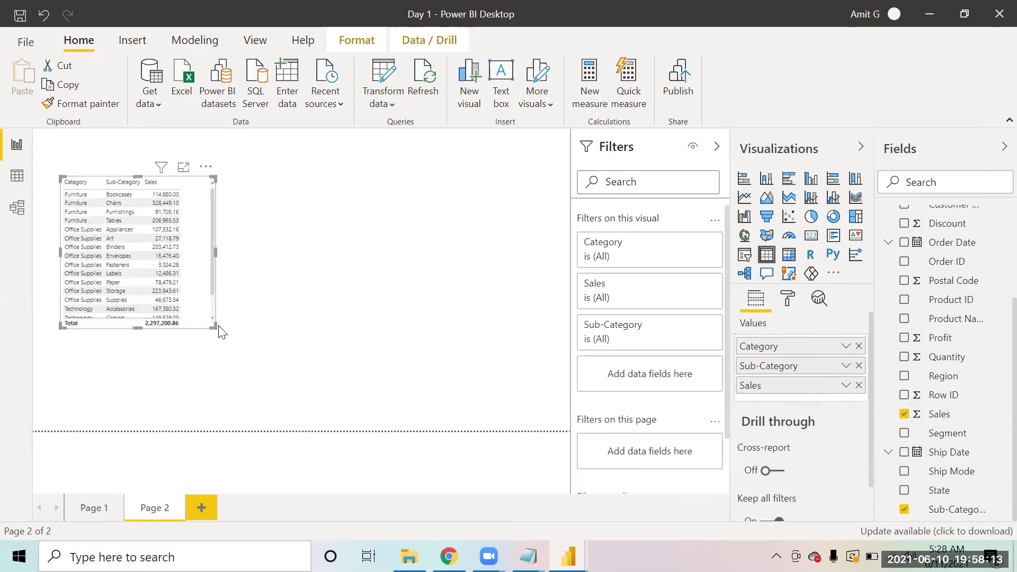
Enlarge the table, widen its Sales, Sub-Category and Category columns, and trim the empty space below the Total row
{"action": "left_click_drag", "start_coordinate": [213, 326], "coordinate": [281, 379]}
{"action": "left_click_drag", "start_coordinate": [179, 186], "coordinate": [217, 188]}
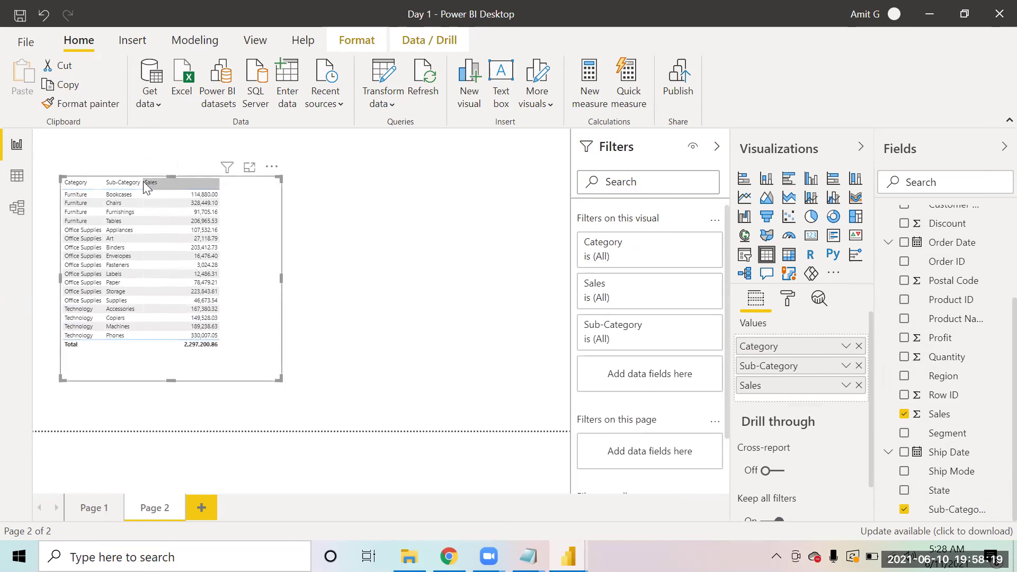
{"action": "left_click_drag", "start_coordinate": [140, 182], "coordinate": [170, 183]}
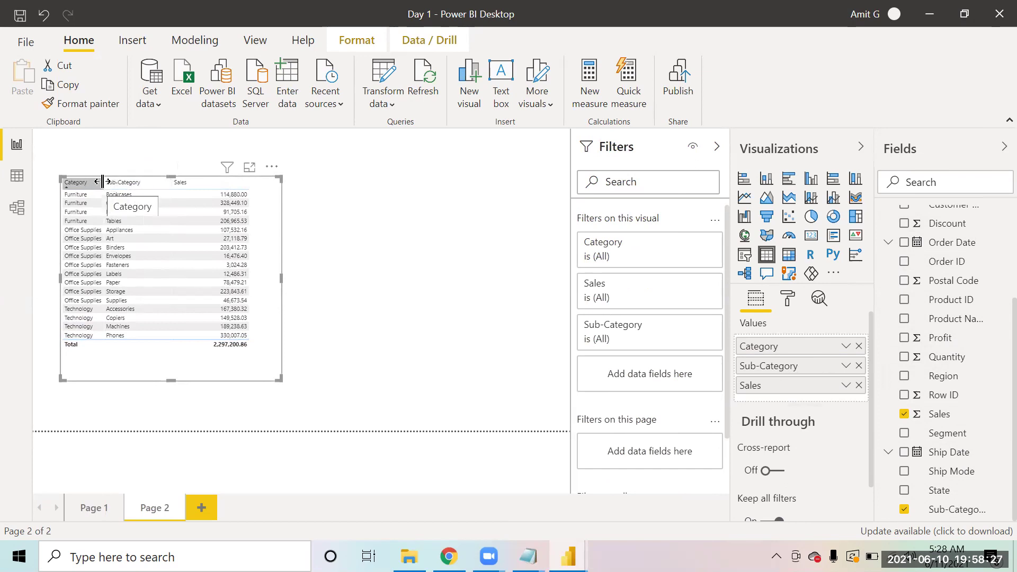
{"action": "left_click_drag", "start_coordinate": [104, 181], "coordinate": [121, 181]}
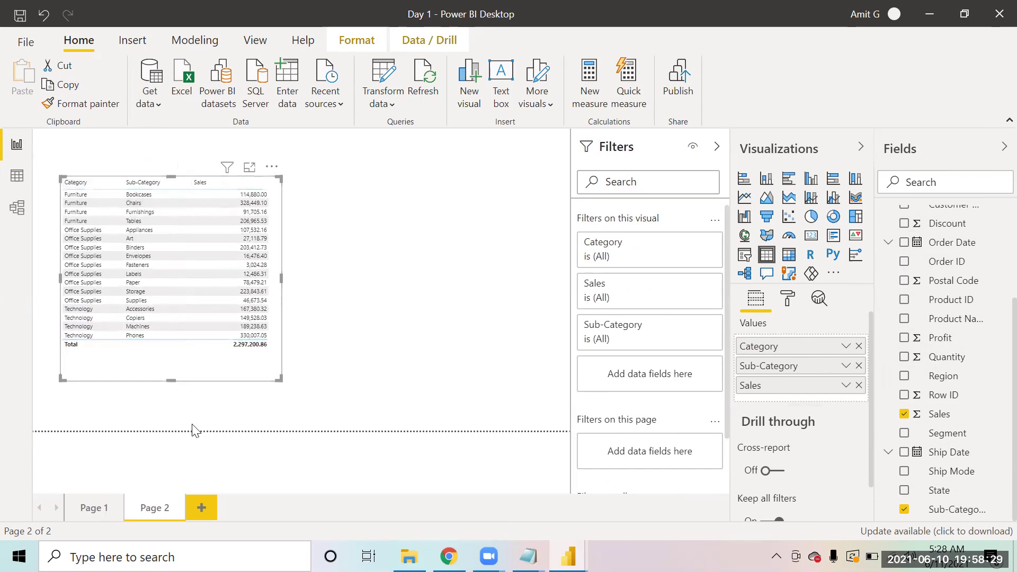
{"action": "left_click_drag", "start_coordinate": [168, 381], "coordinate": [168, 355]}
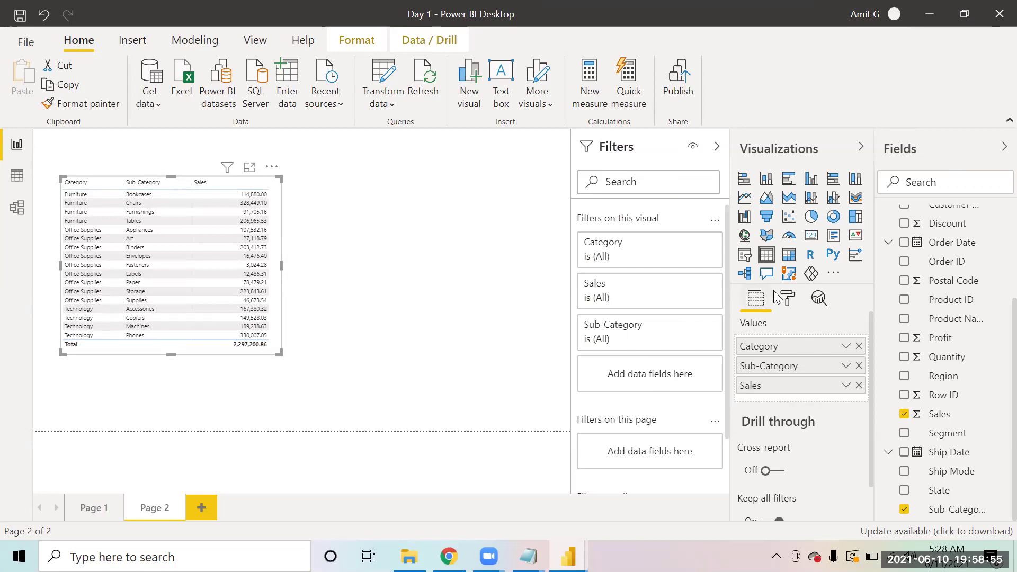
Try the Sparse style on the table, and switch it to the Flashy rows style
{"action": "left_click", "coordinate": [789, 302]}
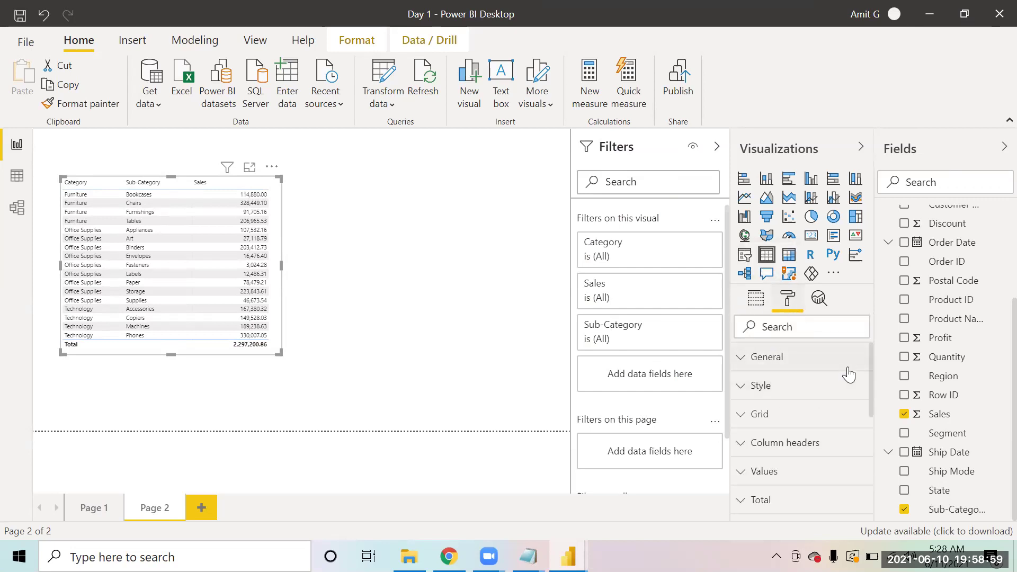
{"action": "left_click", "coordinate": [808, 381]}
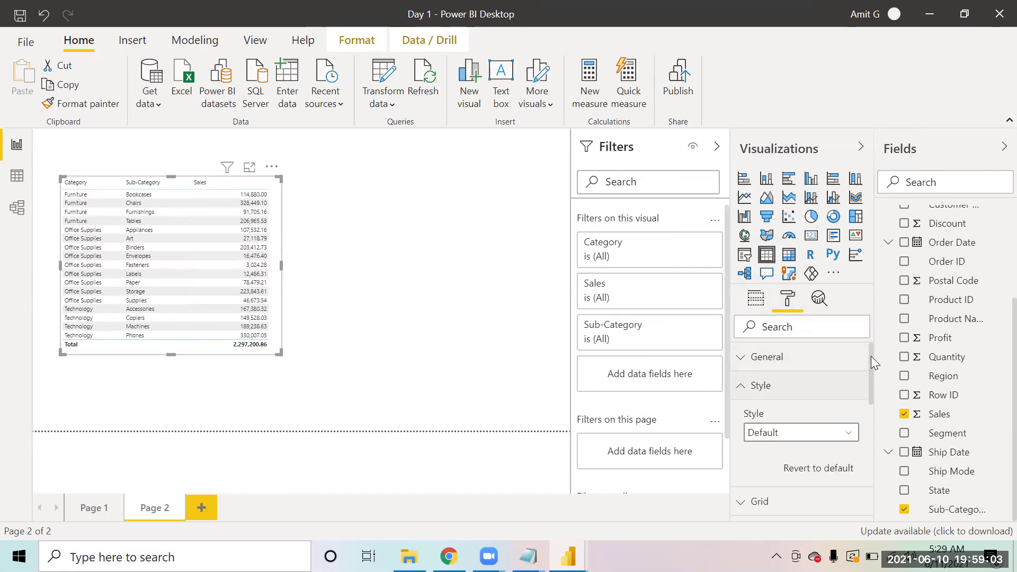
{"action": "left_click_drag", "start_coordinate": [871, 355], "coordinate": [873, 379]}
{"action": "left_click", "coordinate": [848, 381]}
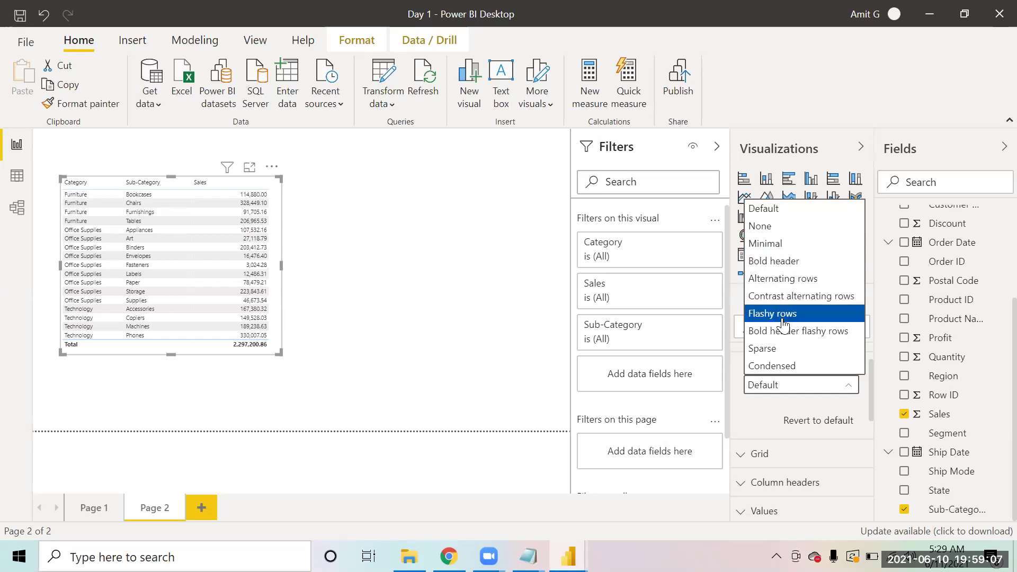
{"action": "left_click", "coordinate": [780, 351]}
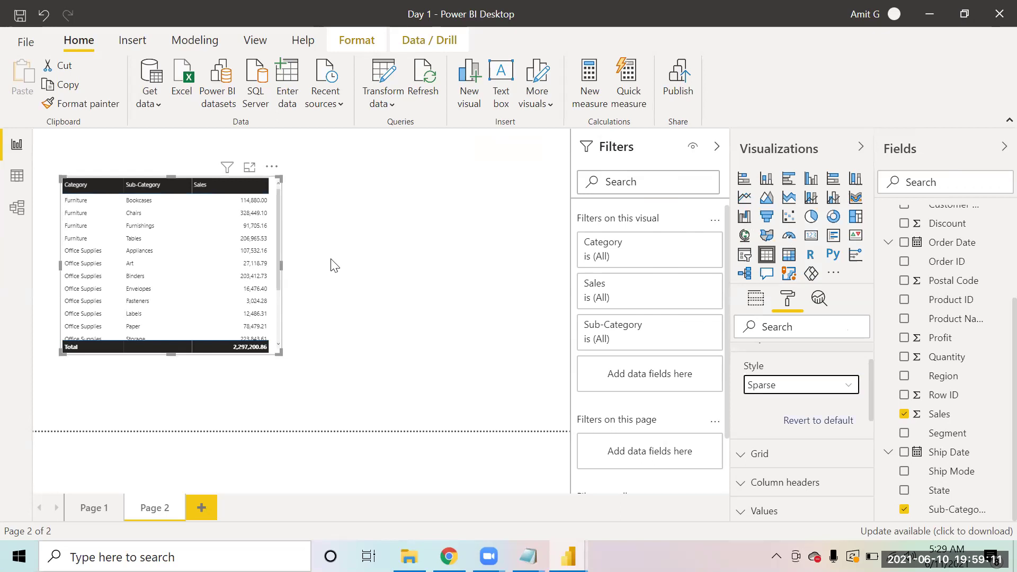
{"action": "left_click", "coordinate": [818, 392]}
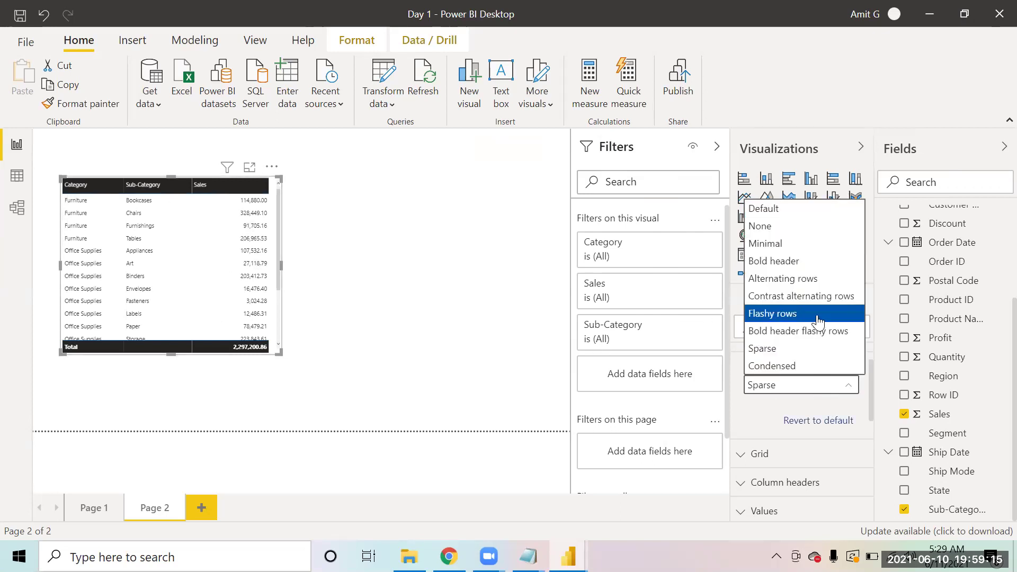
{"action": "left_click", "coordinate": [818, 317]}
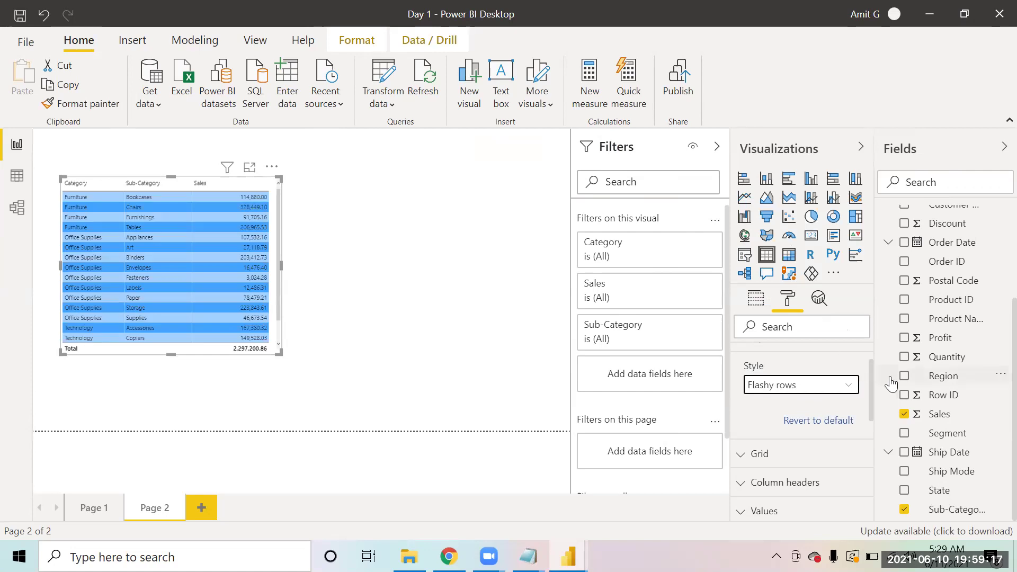
Turn on the vertical grid for the table
{"action": "mouse_move", "coordinate": [870, 391]}
{"action": "left_mouse_down"}
{"action": "mouse_move", "coordinate": [868, 373]}
{"action": "mouse_move", "coordinate": [869, 407]}
{"action": "left_mouse_up"}
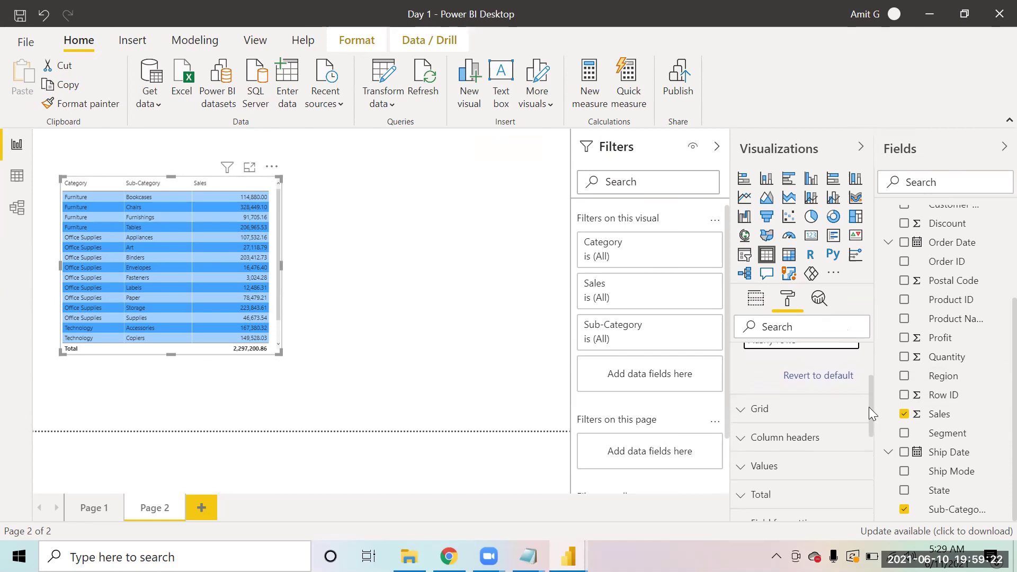
{"action": "left_click", "coordinate": [789, 412]}
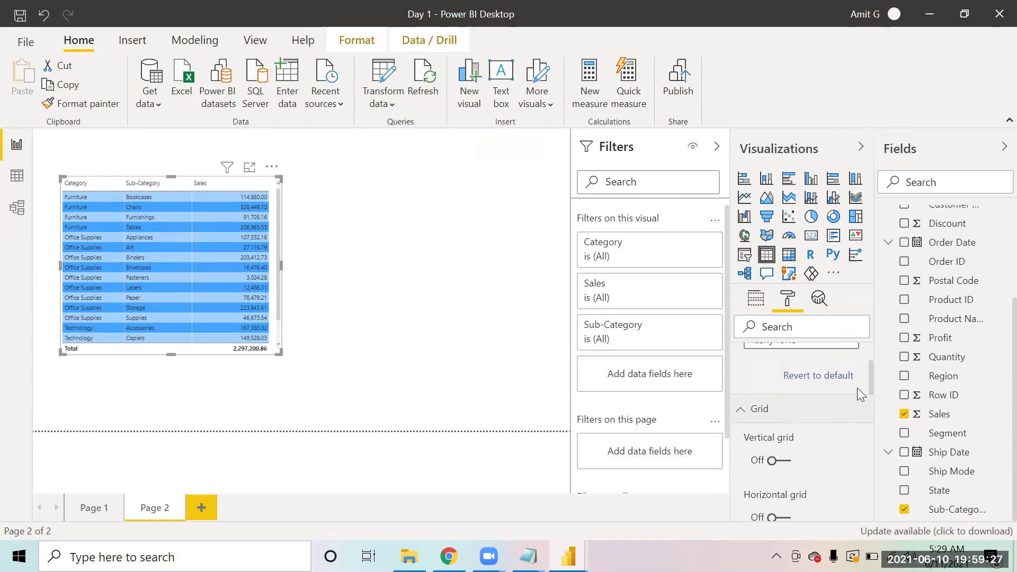
{"action": "left_click_drag", "start_coordinate": [870, 374], "coordinate": [870, 391]}
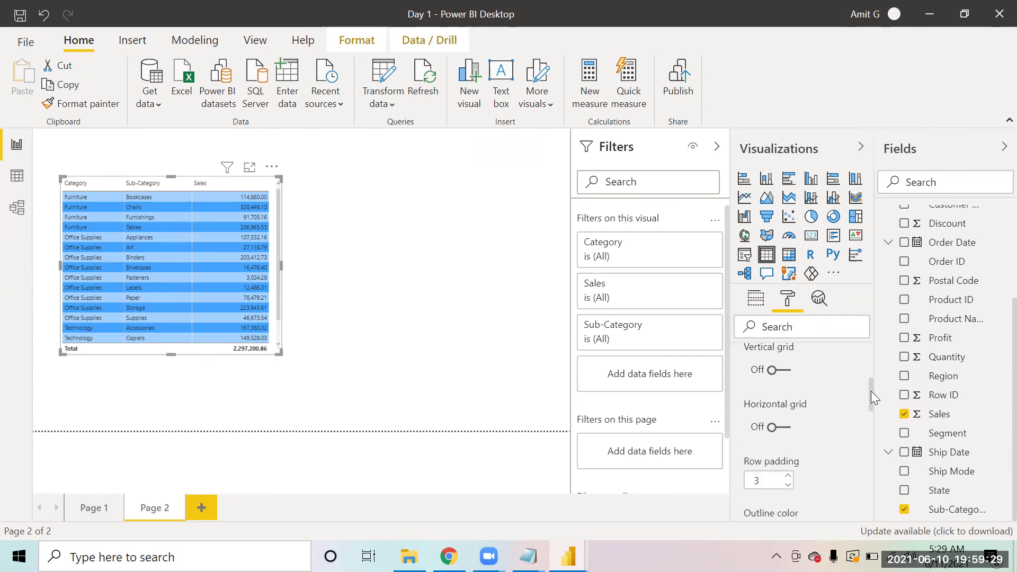
{"action": "left_click", "coordinate": [784, 371]}
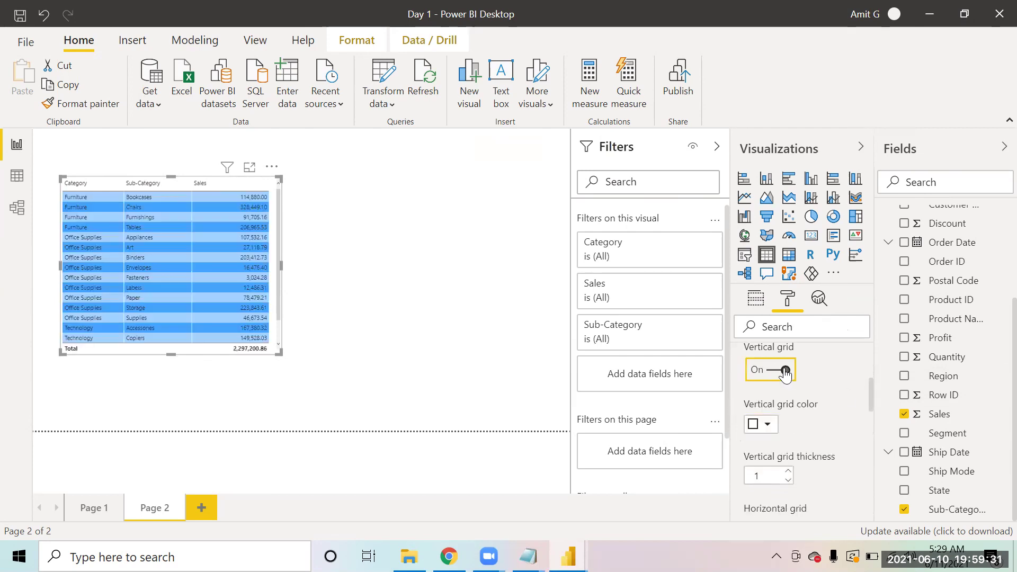
{"action": "left_click", "coordinate": [773, 370]}
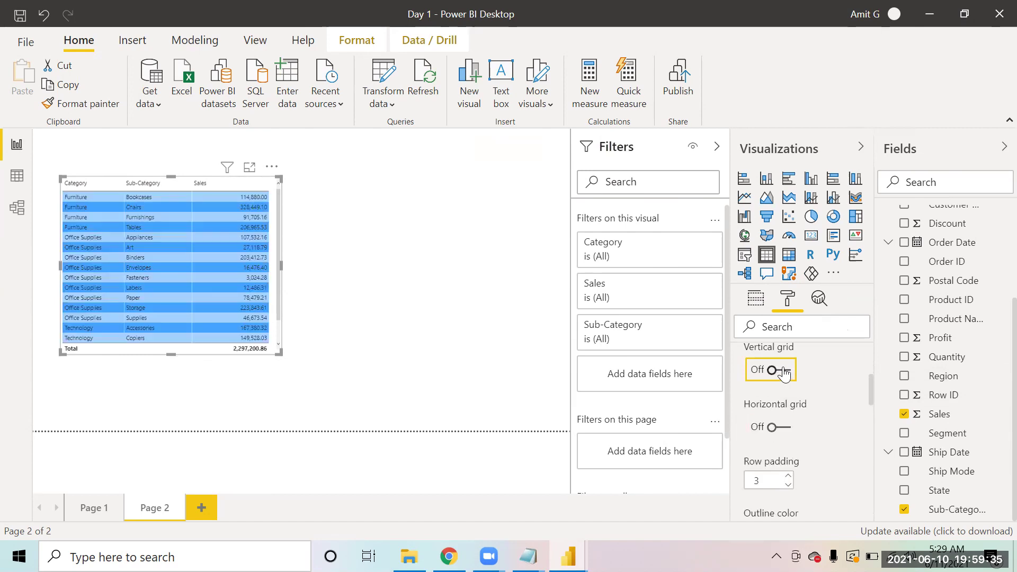
{"action": "left_click", "coordinate": [782, 372]}
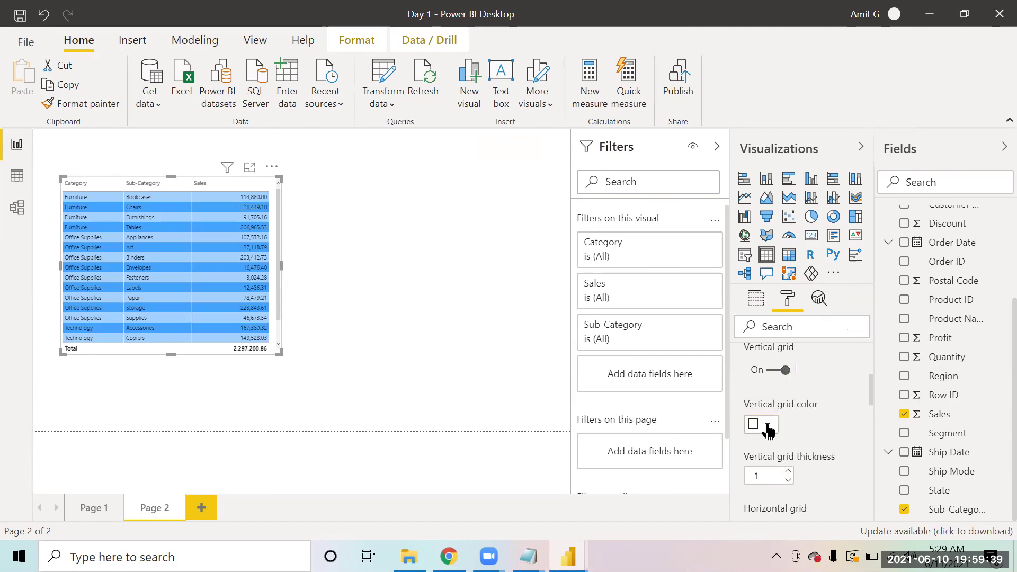
Color the table's vertical grid lines red and set their thickness to 6
{"action": "left_click", "coordinate": [767, 425]}
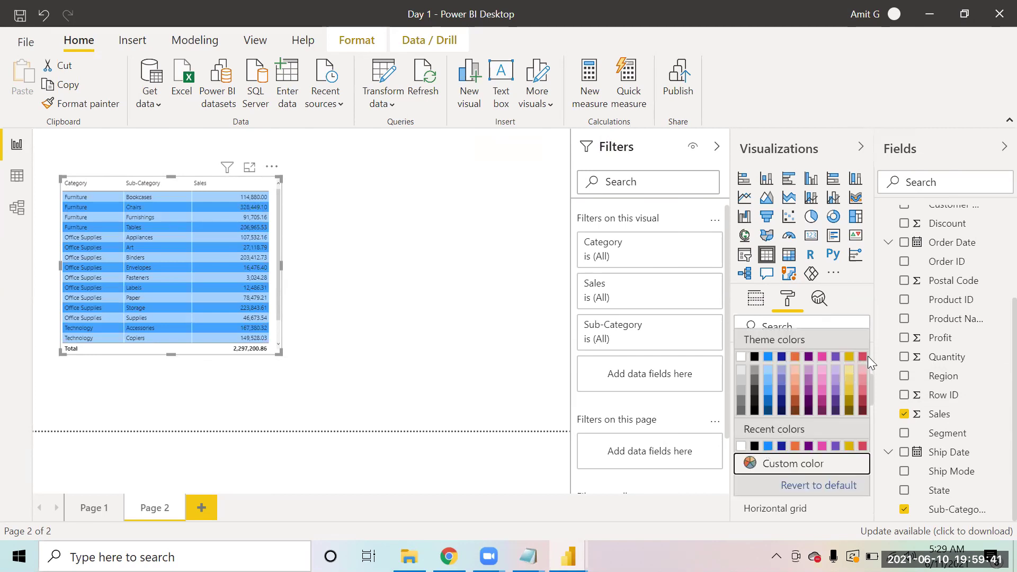
{"action": "left_click", "coordinate": [862, 358]}
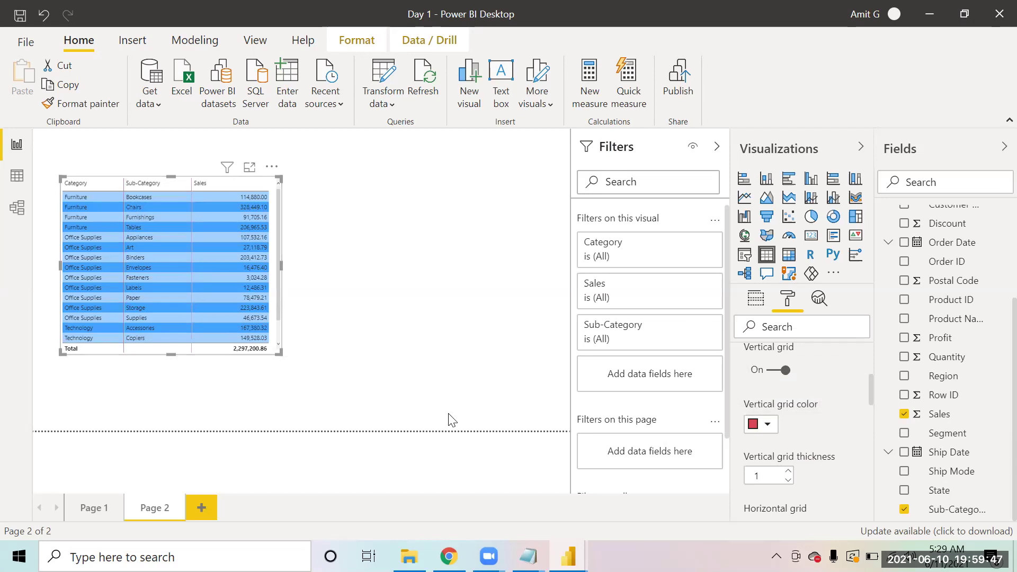
{"action": "double_click", "coordinate": [787, 472]}
{"action": "double_click", "coordinate": [787, 472]}
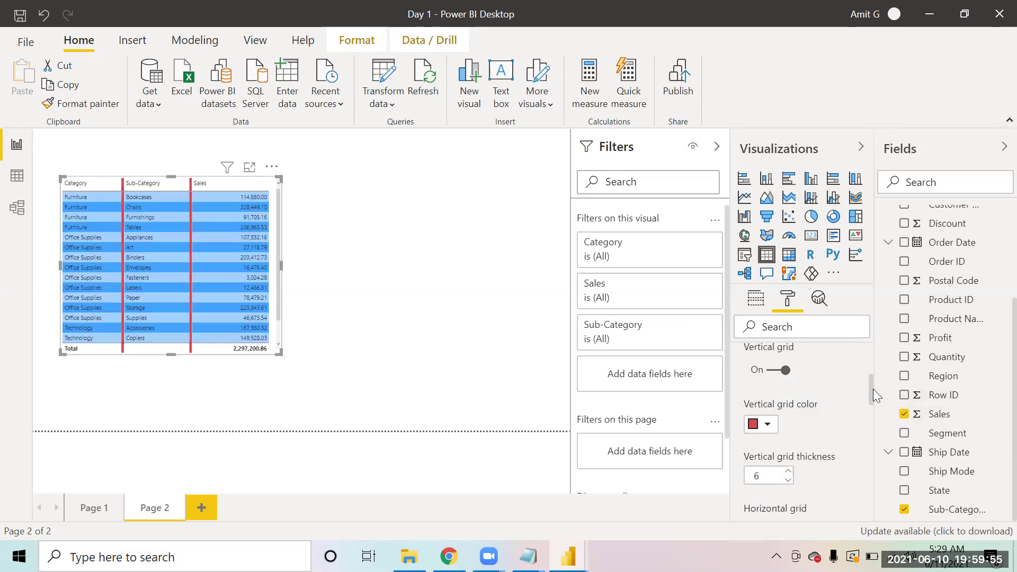
Turn on the table's horizontal grid and color its lines red
{"action": "left_click_drag", "start_coordinate": [872, 388], "coordinate": [872, 402]}
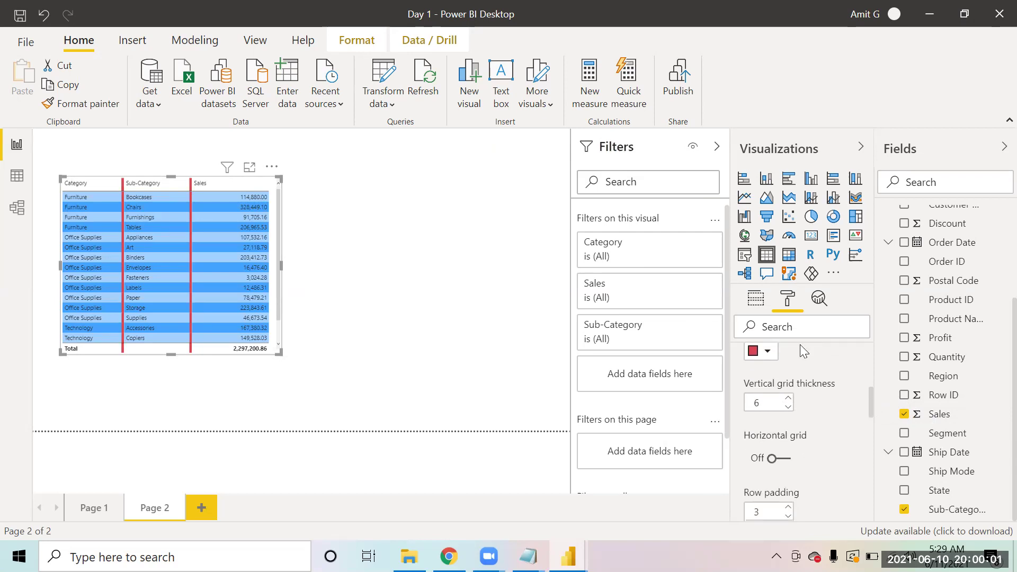
{"action": "left_click", "coordinate": [781, 459]}
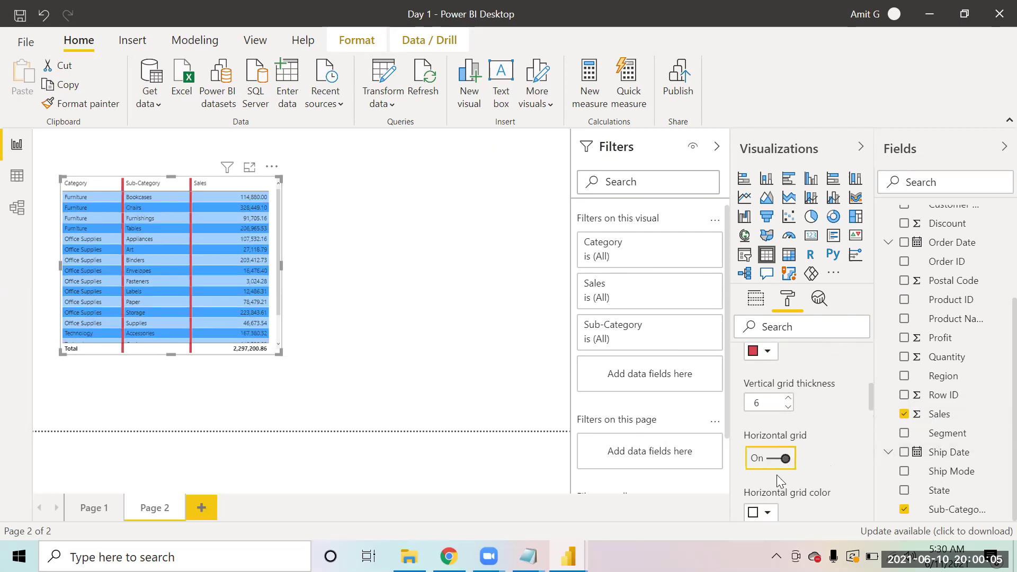
{"action": "left_click", "coordinate": [769, 512]}
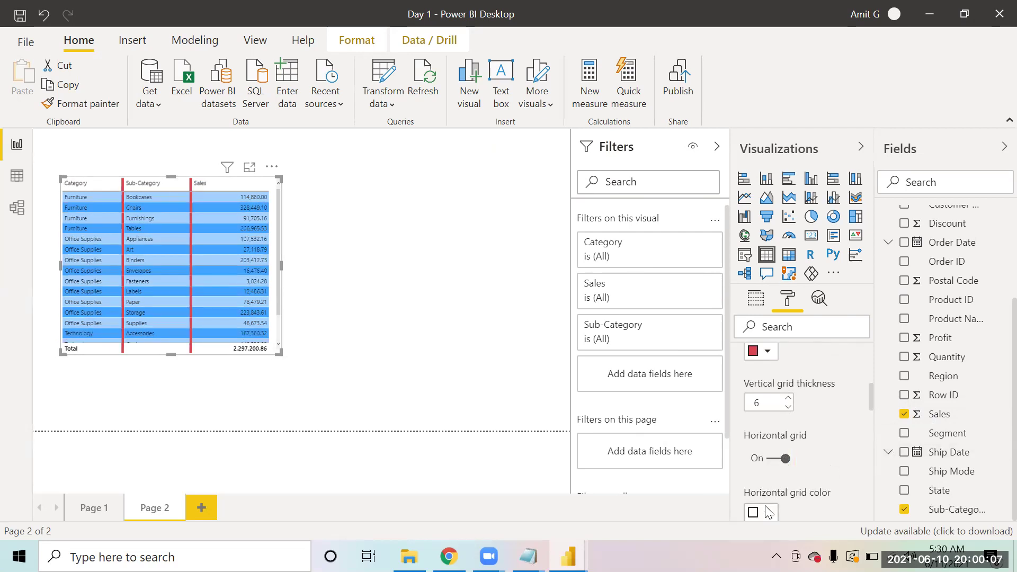
{"action": "left_click", "coordinate": [769, 511]}
{"action": "left_click", "coordinate": [861, 364]}
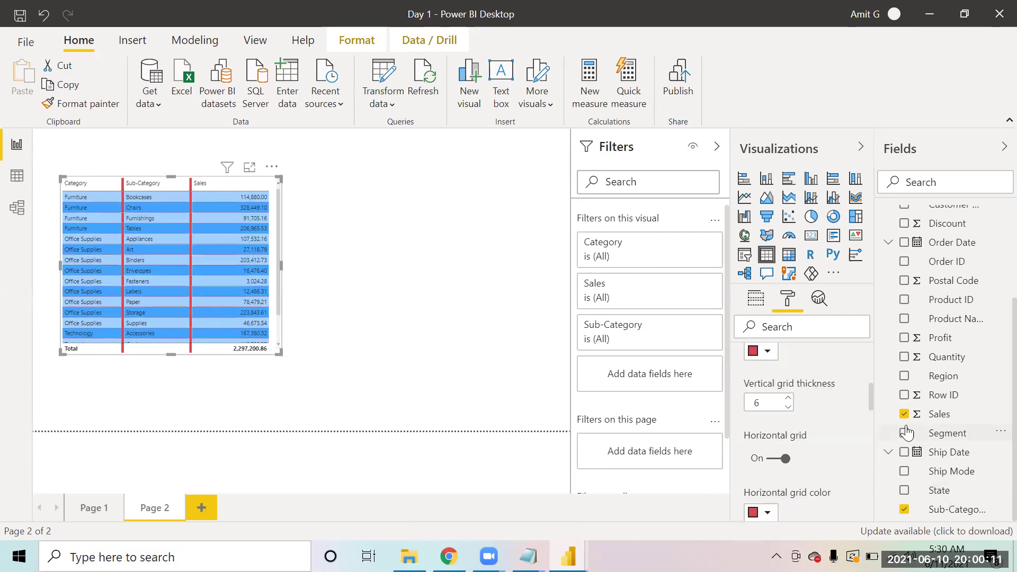
Raise the table's row padding to 10 as a trial, and reduce it to 1
{"action": "left_click_drag", "start_coordinate": [869, 395], "coordinate": [872, 419]}
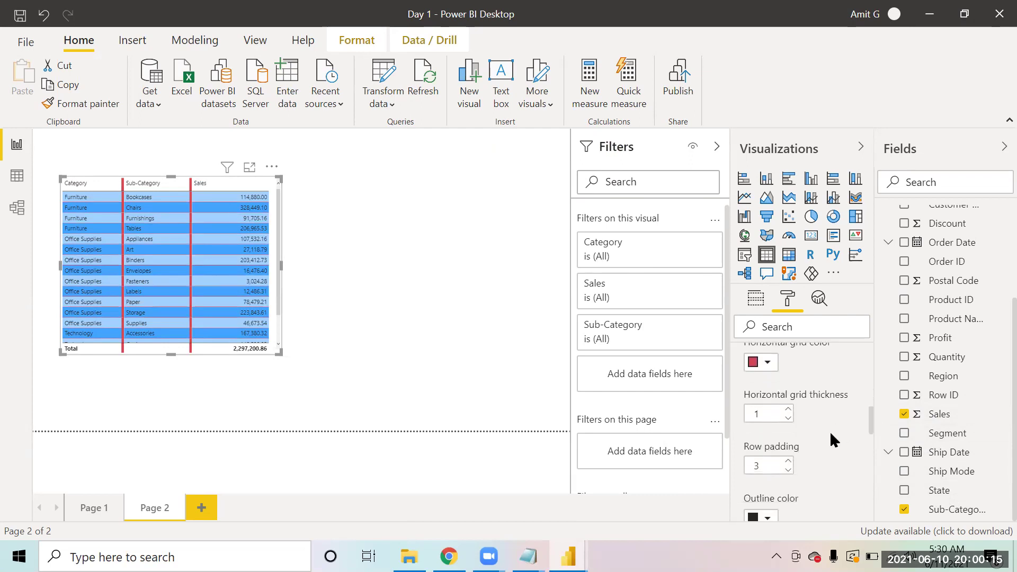
{"action": "left_click", "coordinate": [787, 460]}
{"action": "left_click", "coordinate": [788, 462]}
{"action": "left_click", "coordinate": [788, 462]}
{"action": "left_click", "coordinate": [787, 461]}
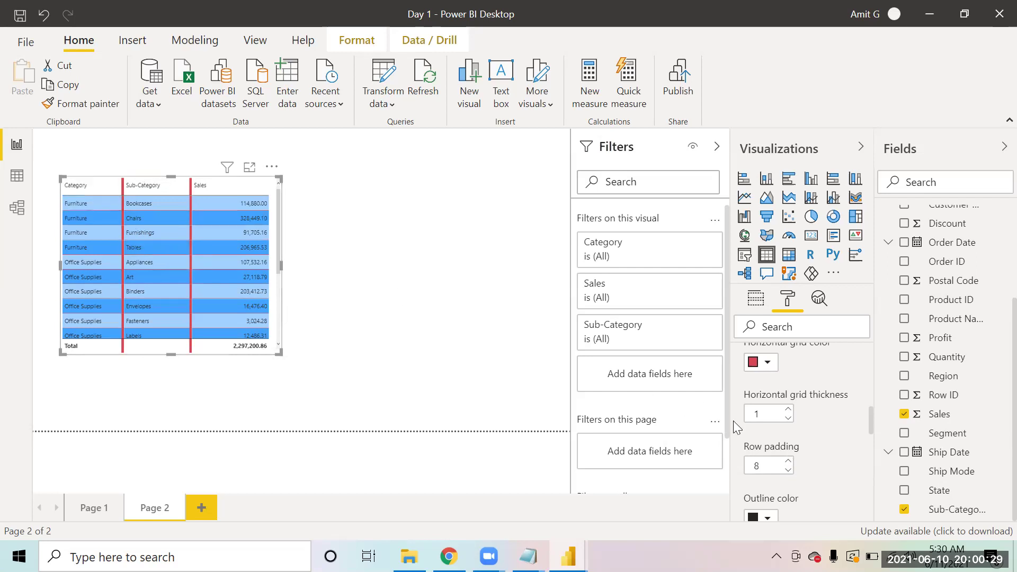
{"action": "left_click", "coordinate": [788, 461]}
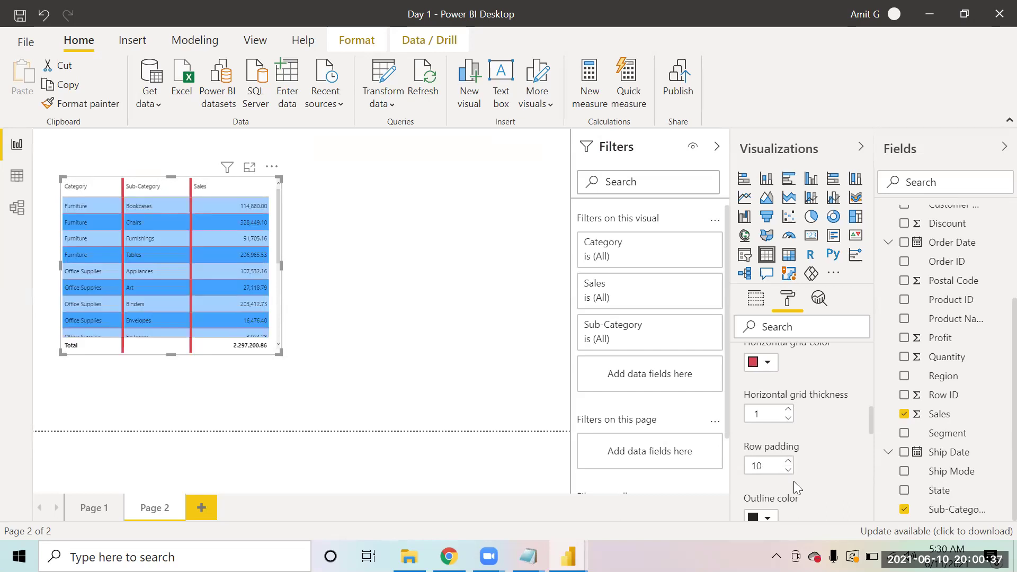
{"action": "left_click", "coordinate": [787, 470]}
{"action": "left_click", "coordinate": [787, 470]}
{"action": "left_click", "coordinate": [787, 470]}
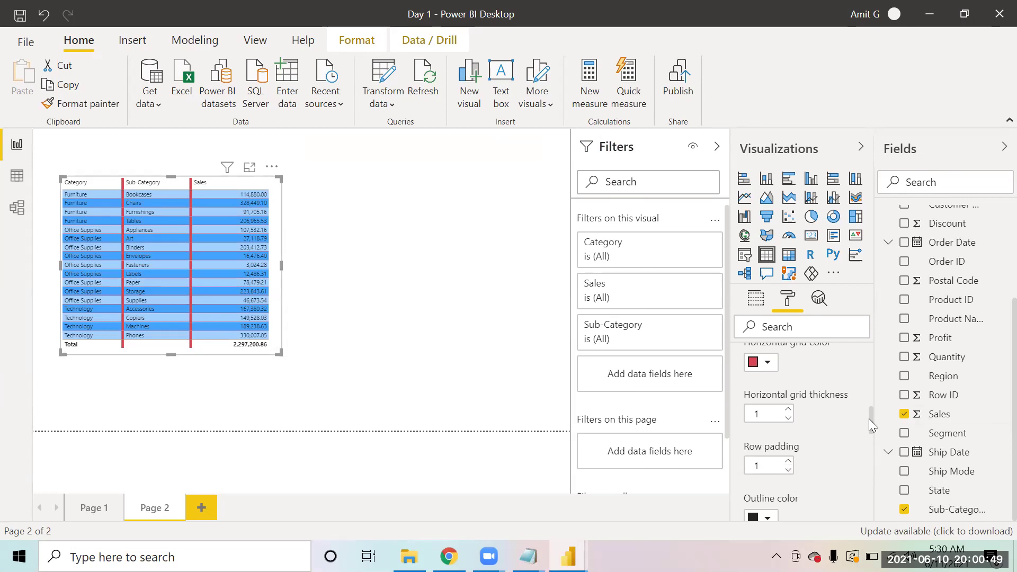
Open the formatting options for the table's Total row, and switch the totals off and back on
{"action": "left_click_drag", "start_coordinate": [871, 416], "coordinate": [873, 467]}
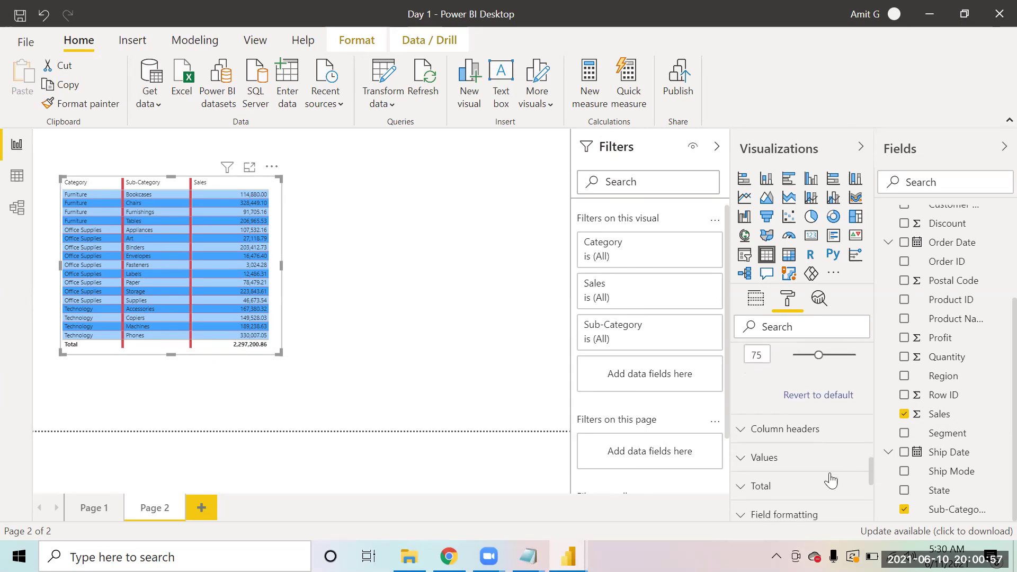
{"action": "left_click", "coordinate": [811, 493]}
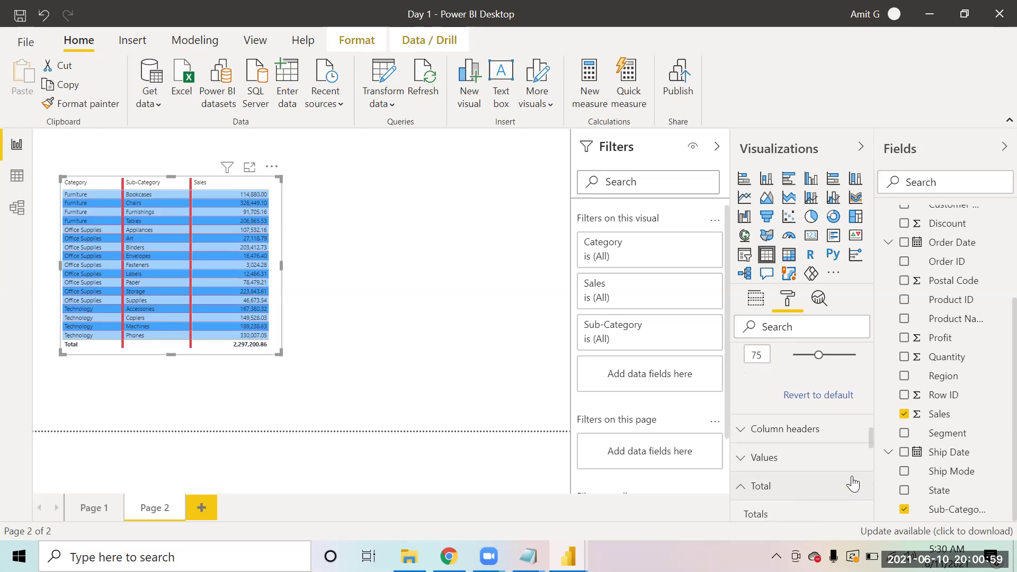
{"action": "left_click_drag", "start_coordinate": [868, 438], "coordinate": [869, 455]}
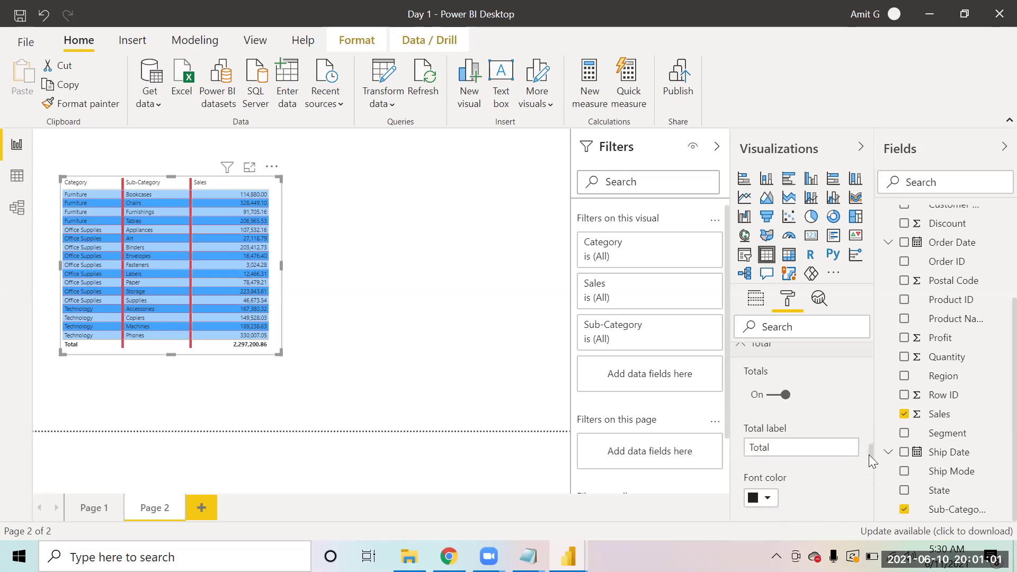
{"action": "left_click", "coordinate": [767, 394]}
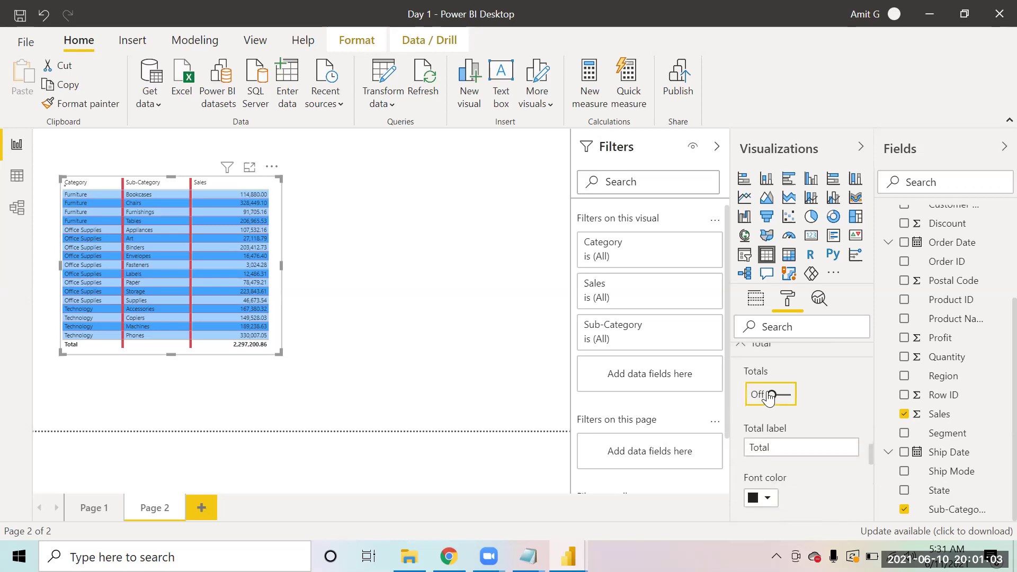
{"action": "left_click", "coordinate": [783, 395]}
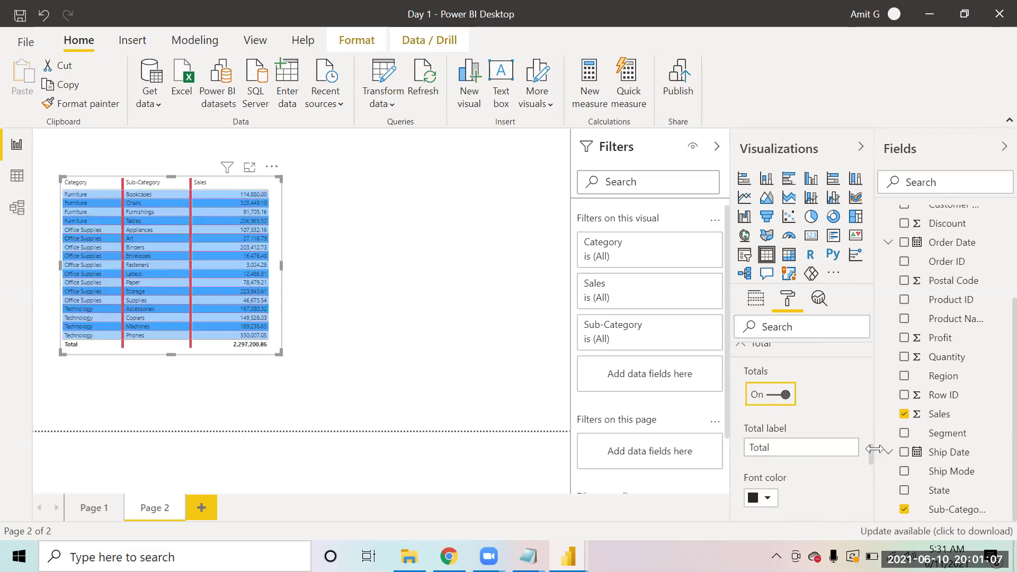
Try the Frame and Top + bottom outlines on the Total row, and set its outline to None
{"action": "left_click_drag", "start_coordinate": [870, 449], "coordinate": [869, 470]}
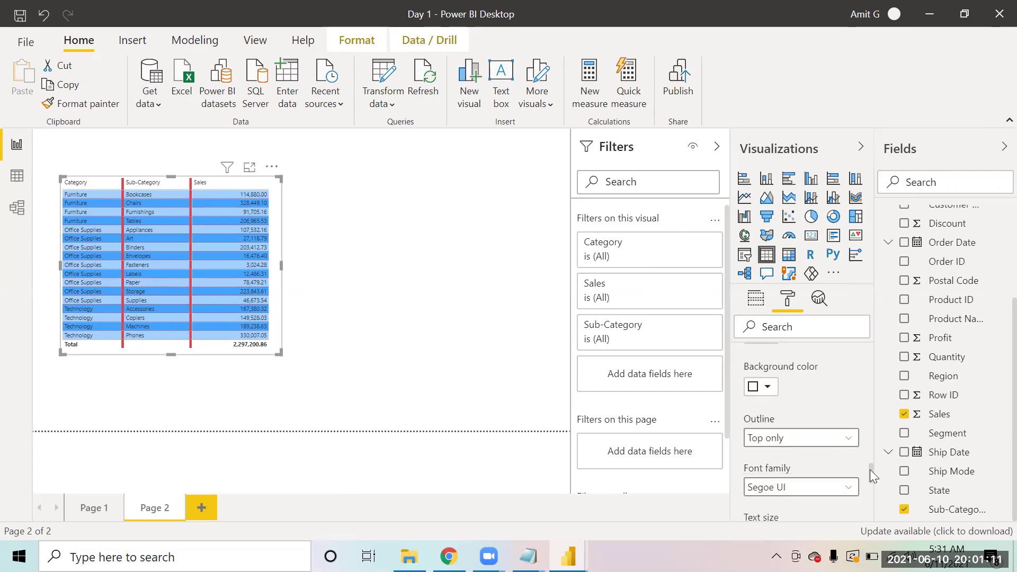
{"action": "left_click", "coordinate": [831, 447]}
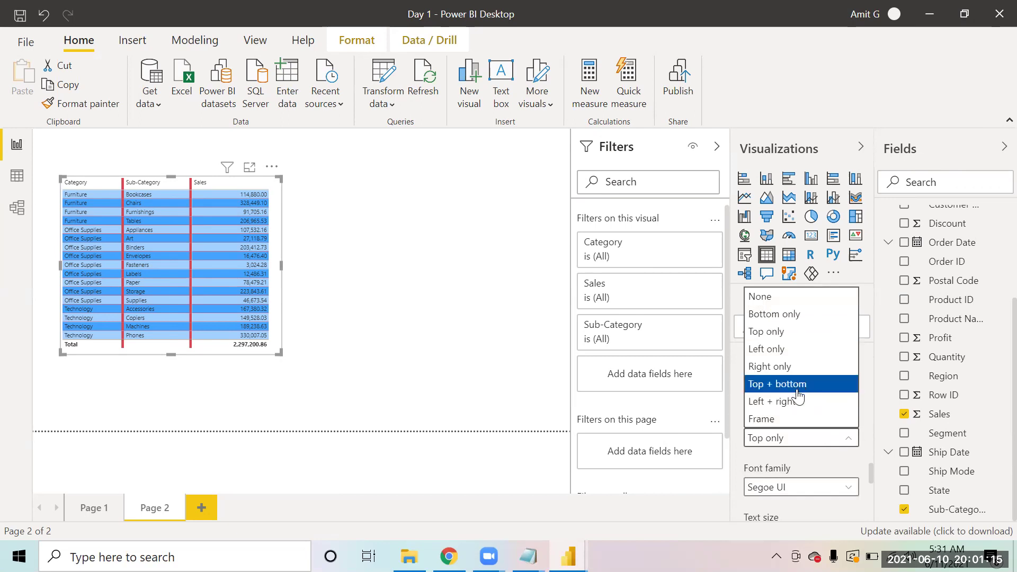
{"action": "left_click", "coordinate": [791, 418]}
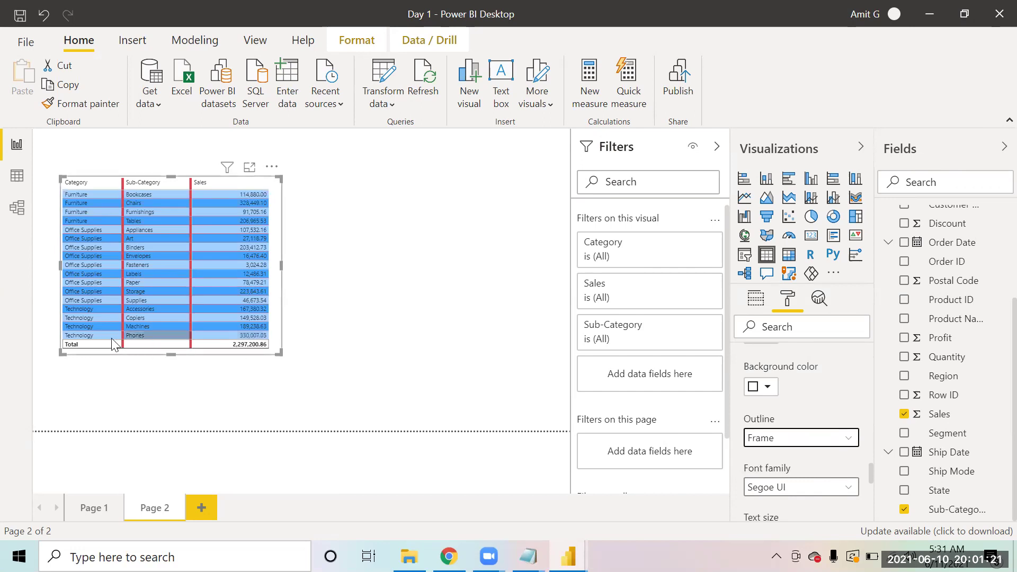
{"action": "left_click", "coordinate": [822, 442]}
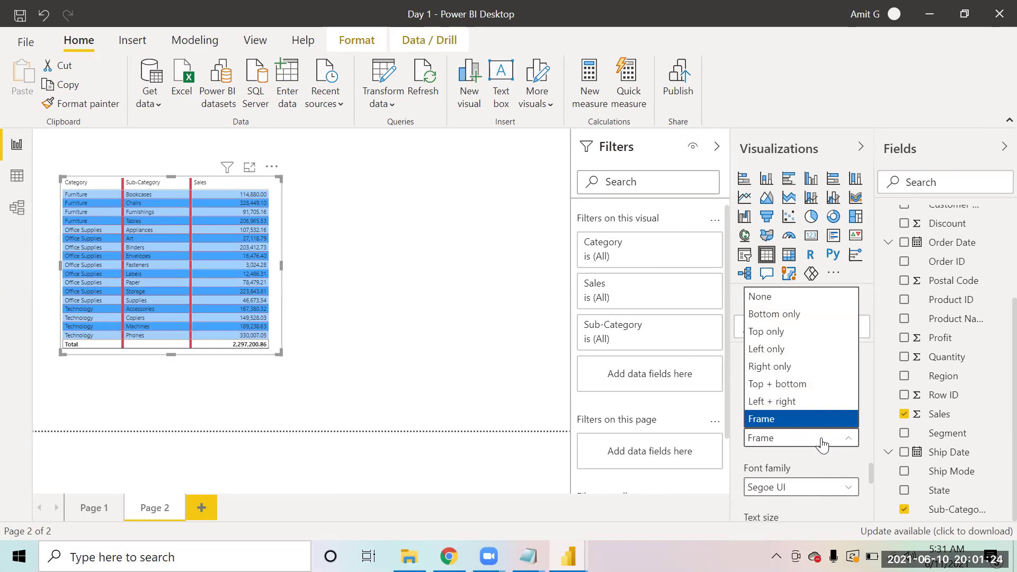
{"action": "left_click", "coordinate": [787, 383]}
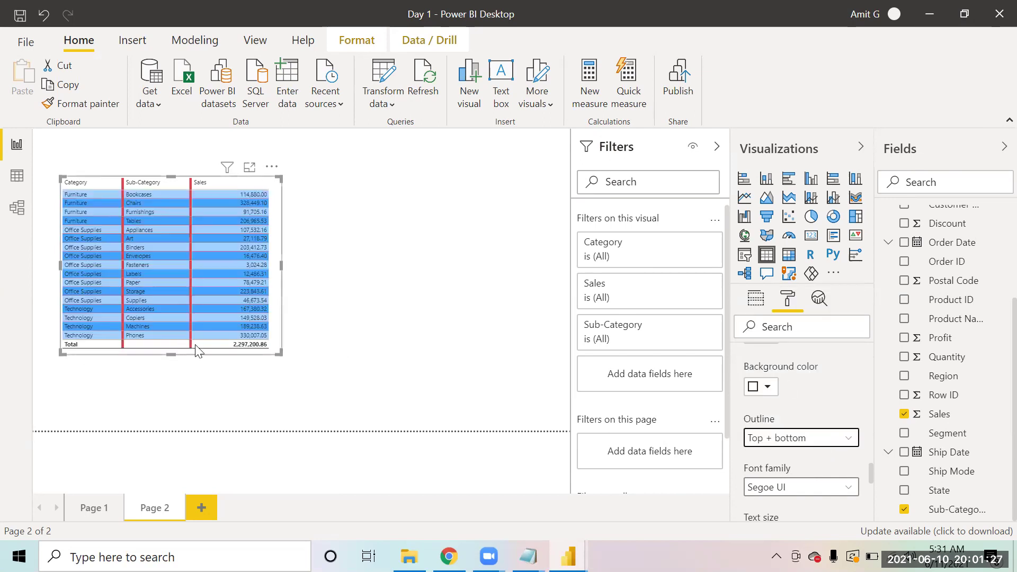
{"action": "left_click", "coordinate": [818, 442]}
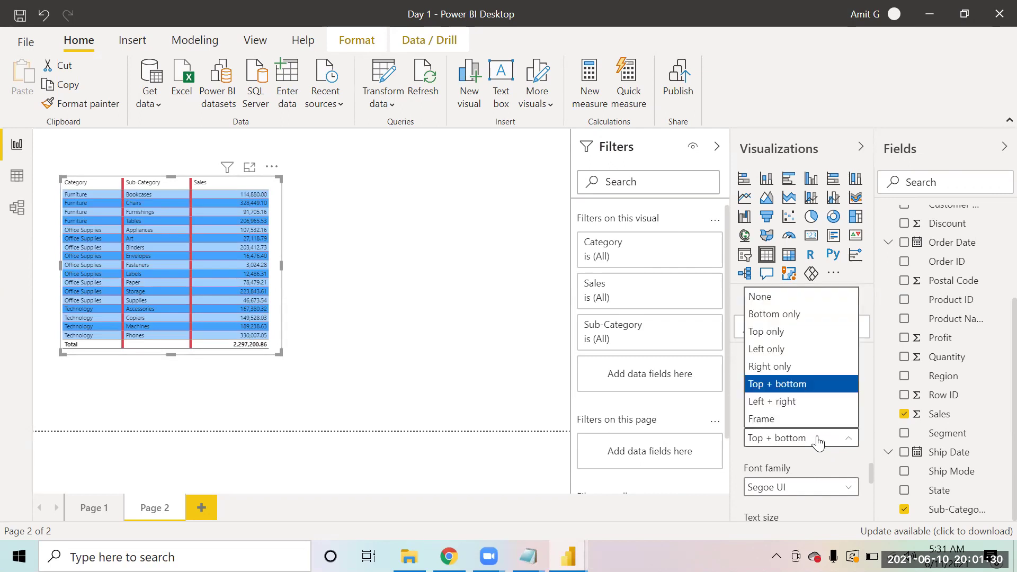
{"action": "left_click", "coordinate": [767, 302]}
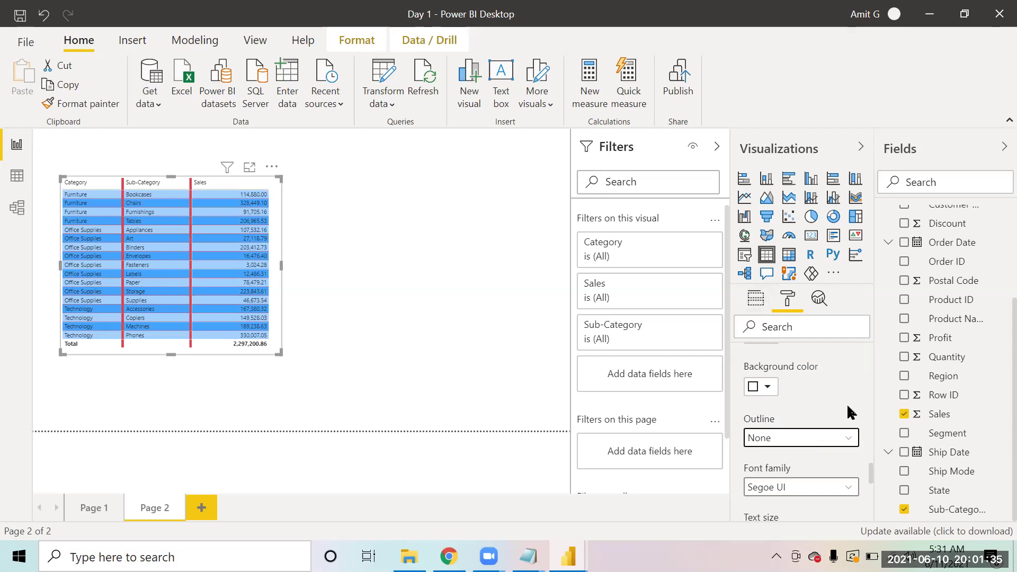
Look over the conditional formatting options for the Category column
{"action": "left_click_drag", "start_coordinate": [870, 471], "coordinate": [870, 488]}
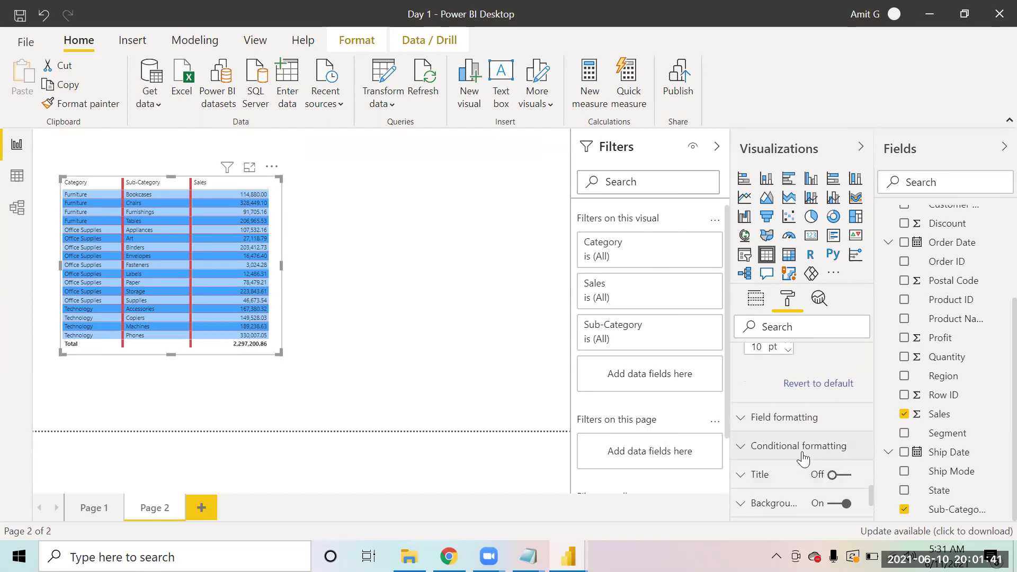
{"action": "left_click", "coordinate": [803, 458]}
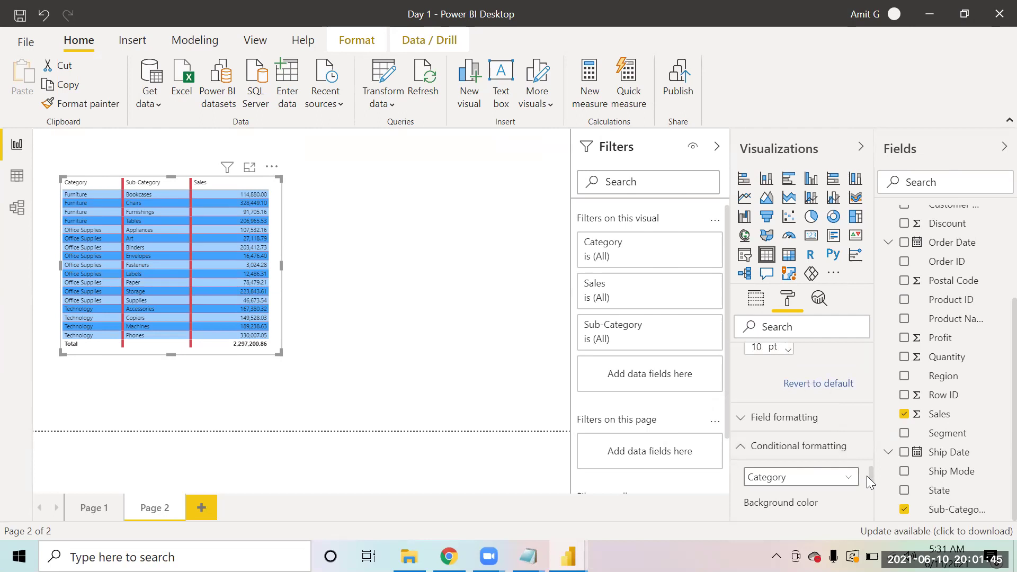
{"action": "mouse_move", "coordinate": [870, 475]}
{"action": "left_mouse_down"}
{"action": "mouse_move", "coordinate": [871, 494]}
{"action": "mouse_move", "coordinate": [869, 483]}
{"action": "left_mouse_up"}
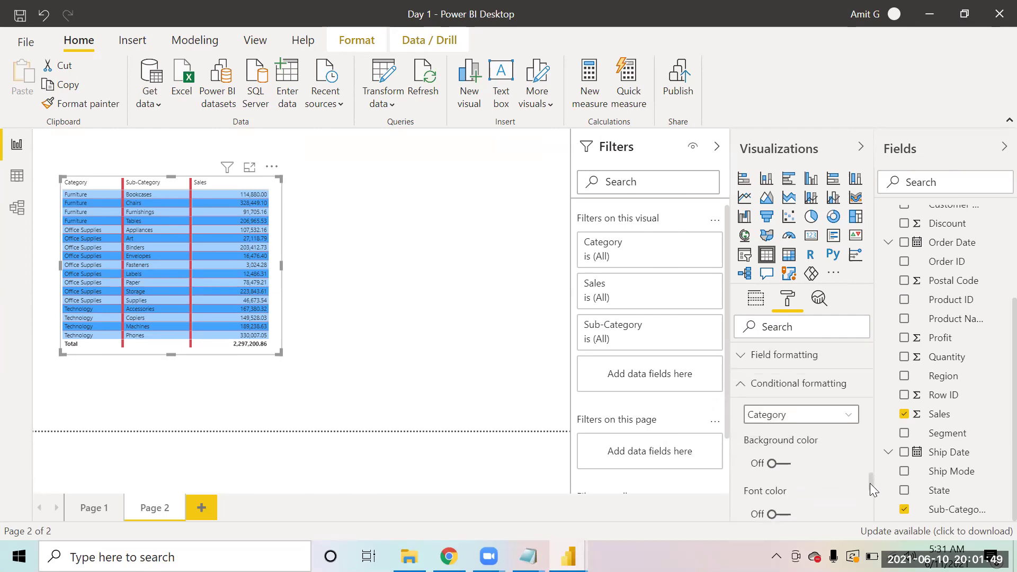
Set up a background color scale for the Sales field with red for the lowest value and a custom bright green for the highest
{"action": "left_click", "coordinate": [756, 297]}
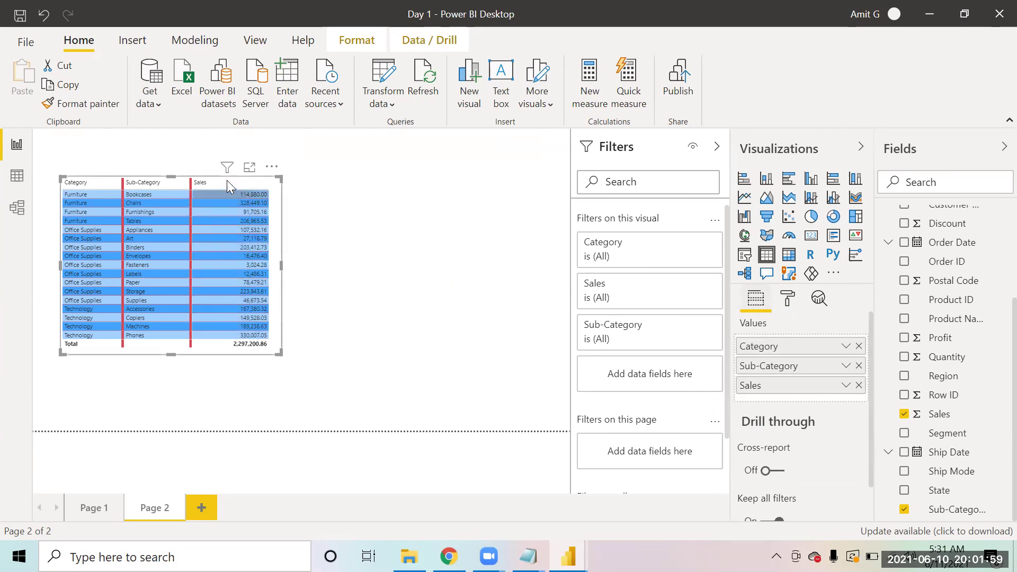
{"action": "left_click", "coordinate": [845, 385]}
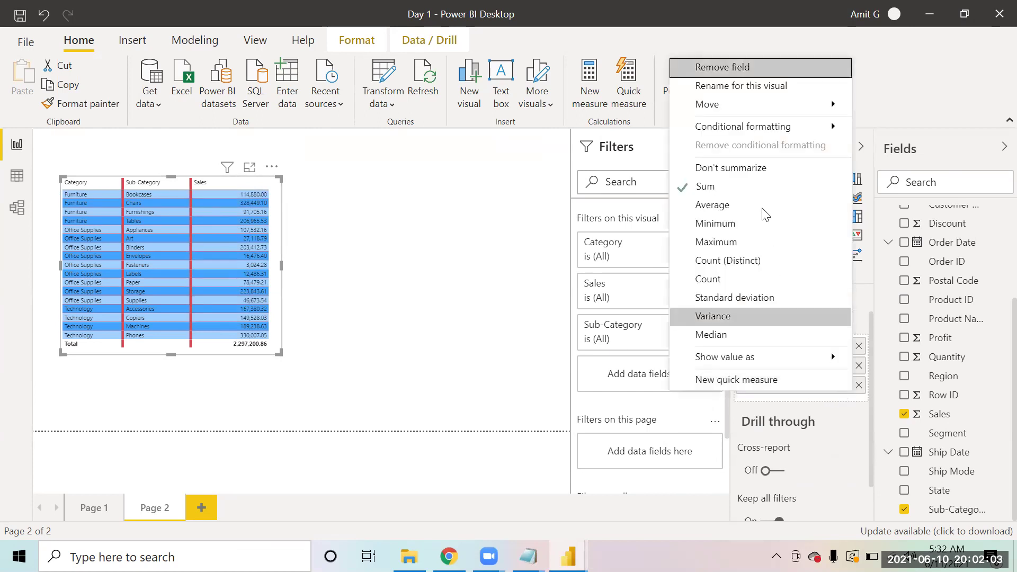
{"action": "mouse_move", "coordinate": [752, 130]}
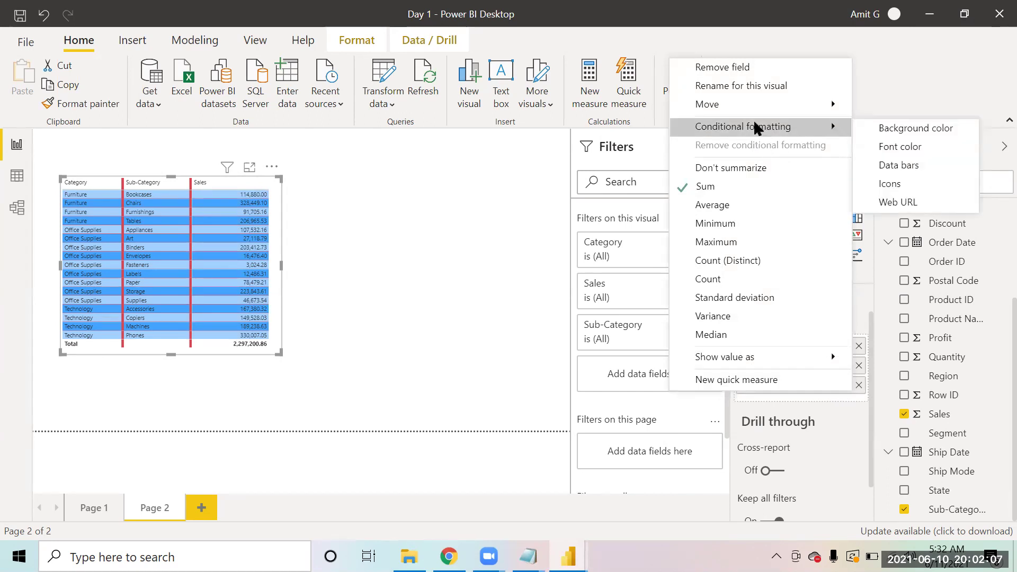
{"action": "left_click", "coordinate": [889, 130]}
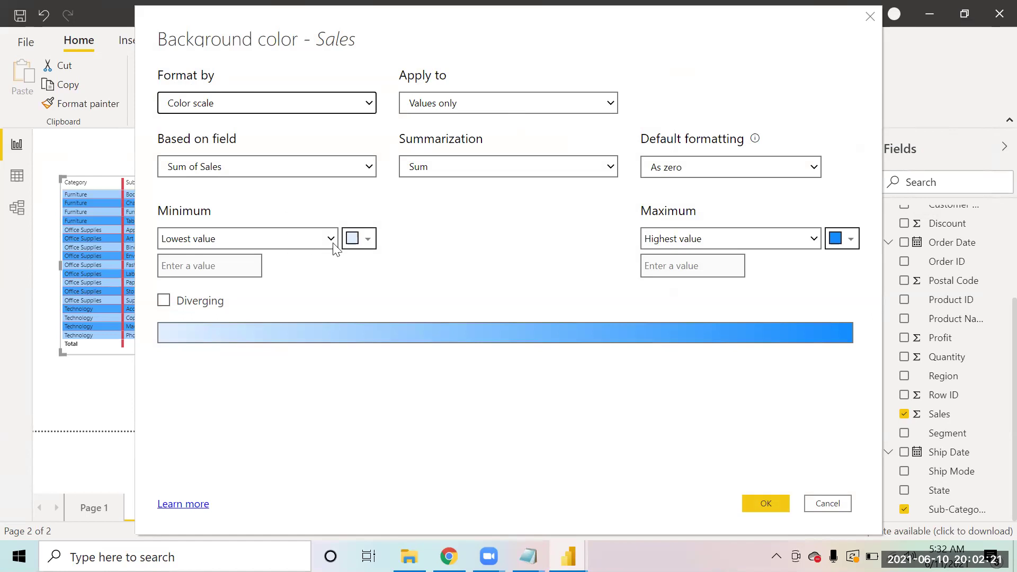
{"action": "left_click", "coordinate": [365, 241]}
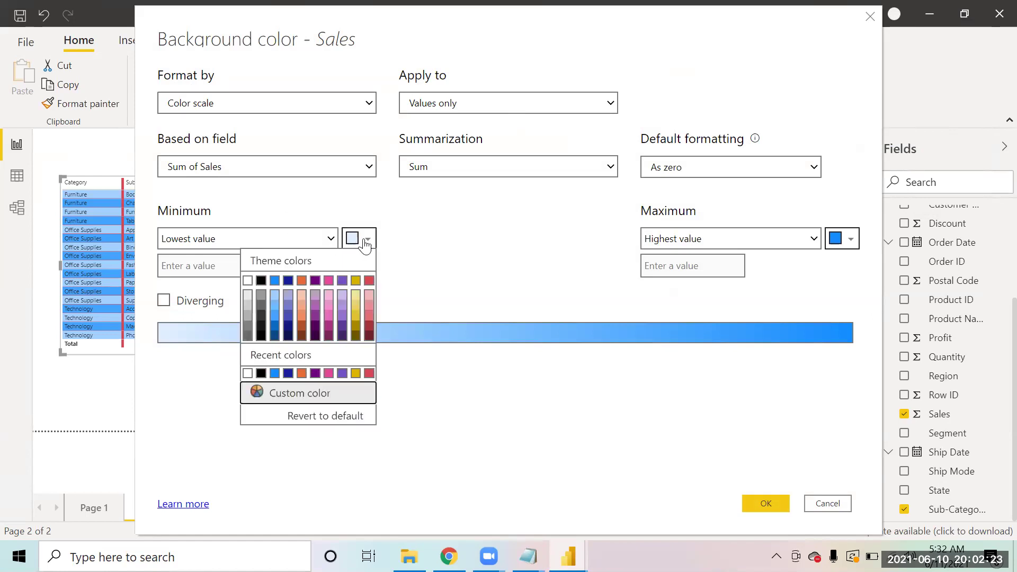
{"action": "left_click", "coordinate": [369, 280]}
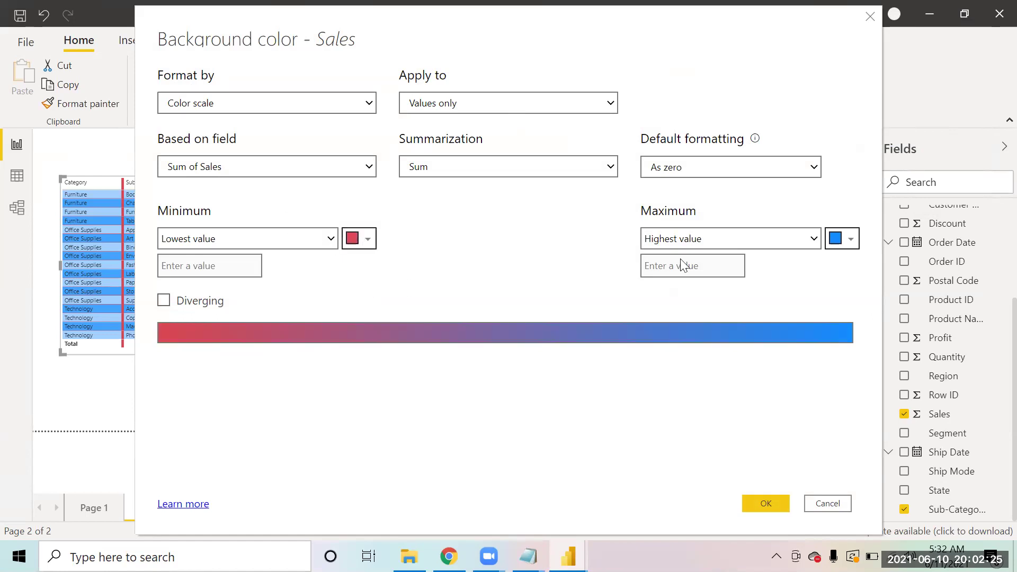
{"action": "left_click", "coordinate": [845, 239]}
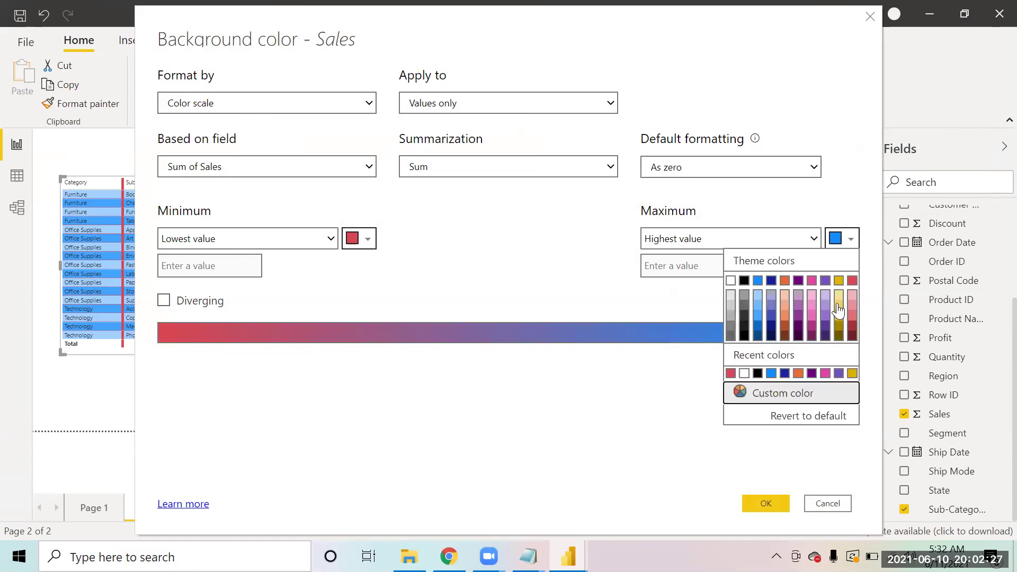
{"action": "left_click", "coordinate": [801, 398]}
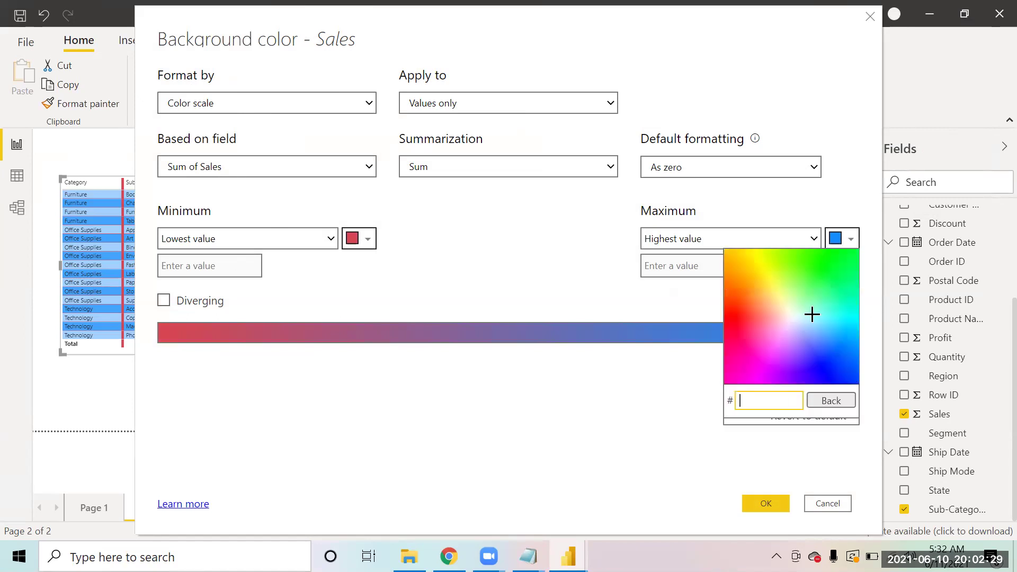
{"action": "left_click", "coordinate": [838, 271]}
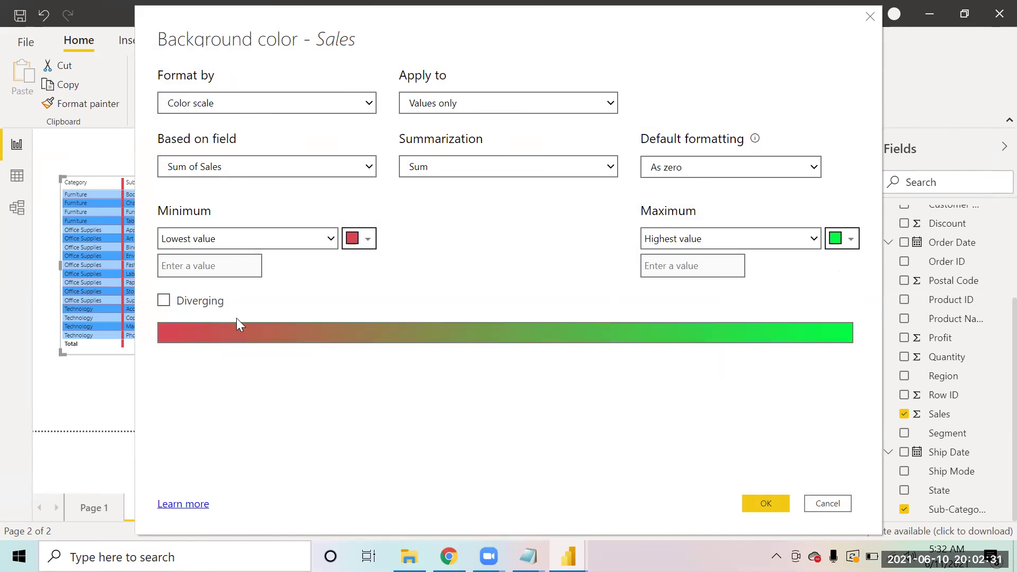
Make the Sales color scale diverging with its middle value in gold, and apply it to the column
{"action": "left_click", "coordinate": [163, 300]}
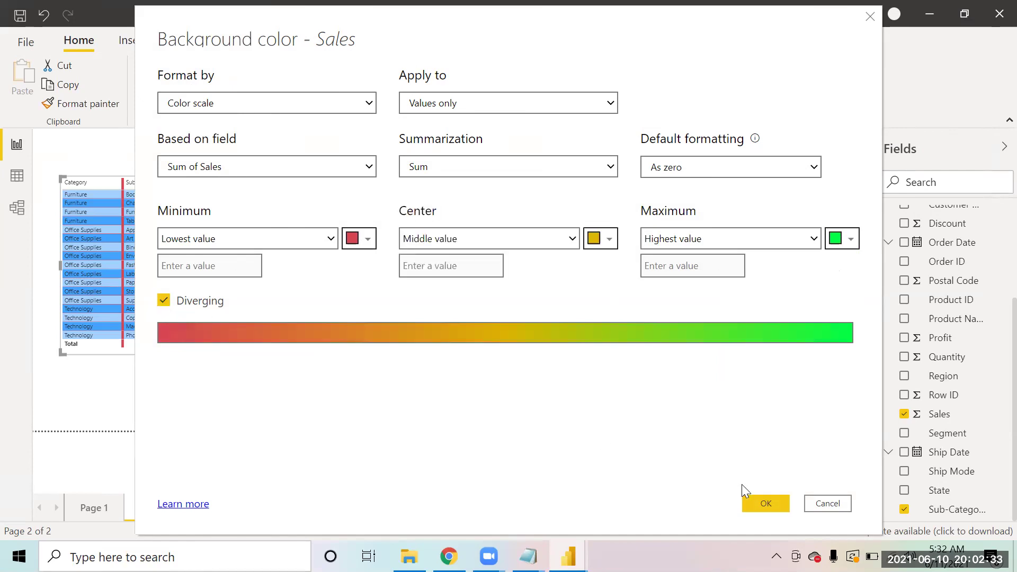
{"action": "left_click", "coordinate": [763, 502]}
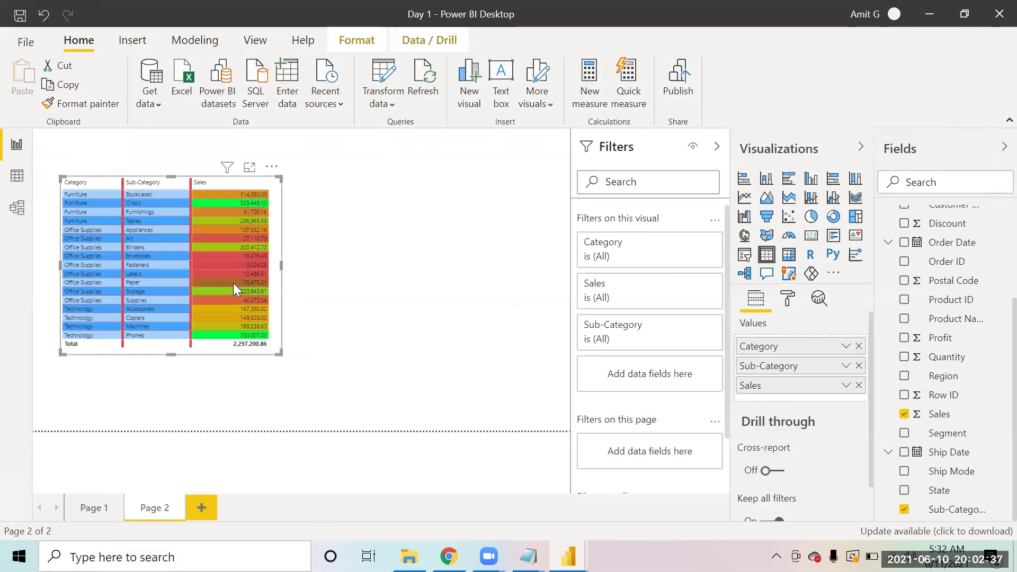
{"action": "mouse_move", "coordinate": [232, 283]}
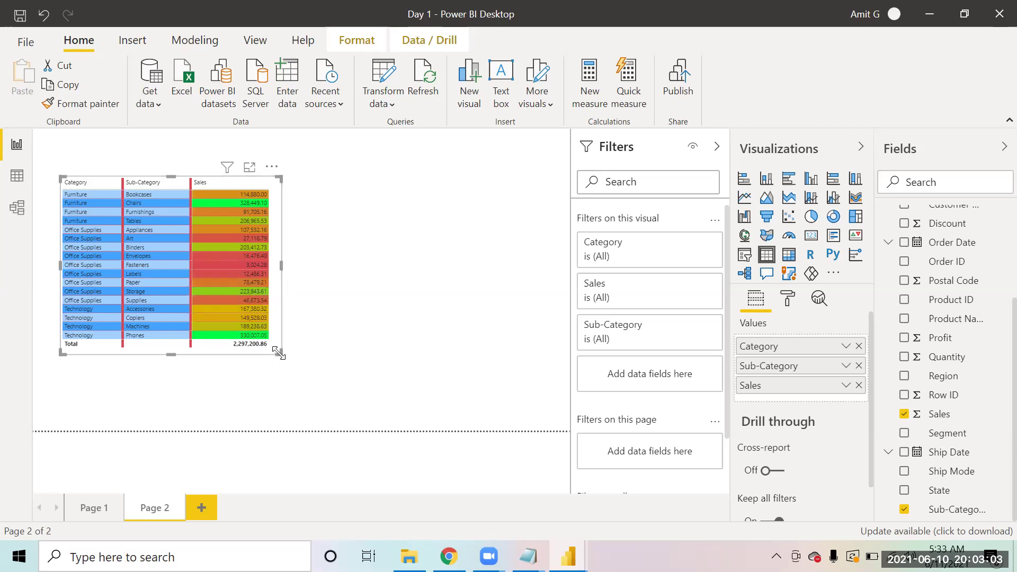
Resize the Sales by Category and Sub-Category table on Page 2 so its frame closely fits the rows and columns
{"action": "mouse_move", "coordinate": [274, 354]}
{"action": "left_mouse_down"}
{"action": "mouse_move", "coordinate": [269, 367]}
{"action": "mouse_move", "coordinate": [270, 350]}
{"action": "left_mouse_up"}
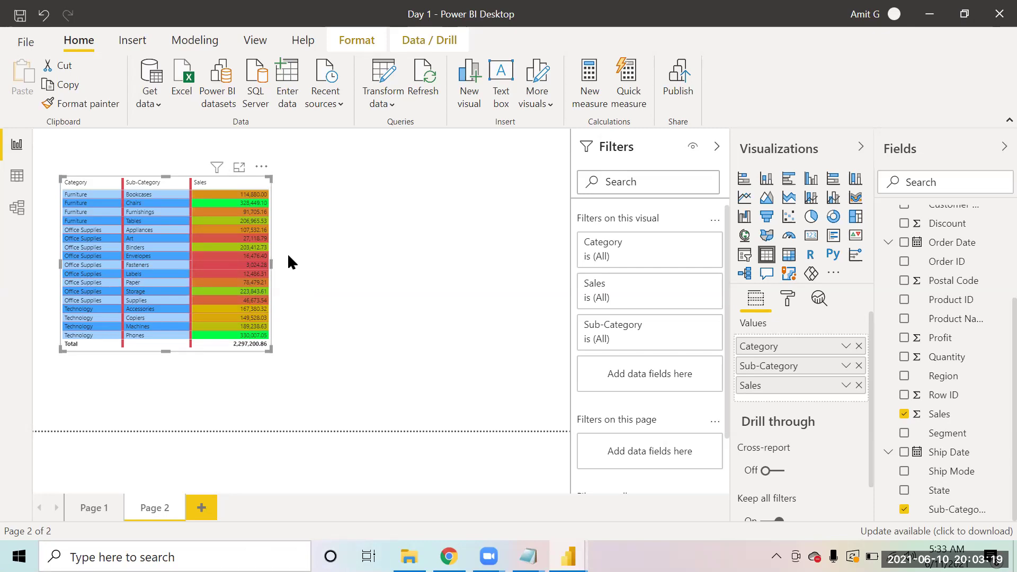
{"action": "left_click", "coordinate": [409, 556]}
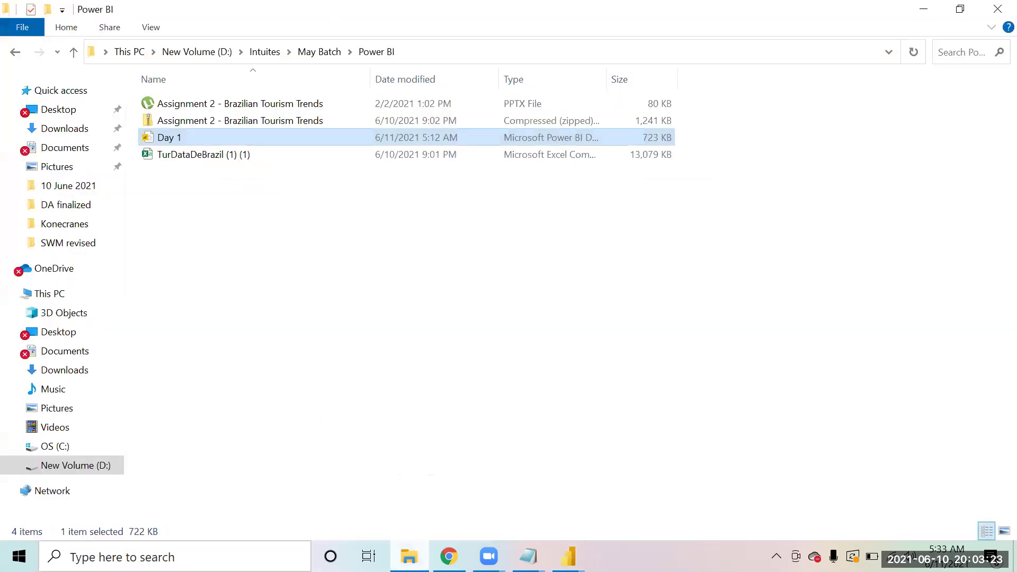
{"action": "key", "text": "alt+Tab"}
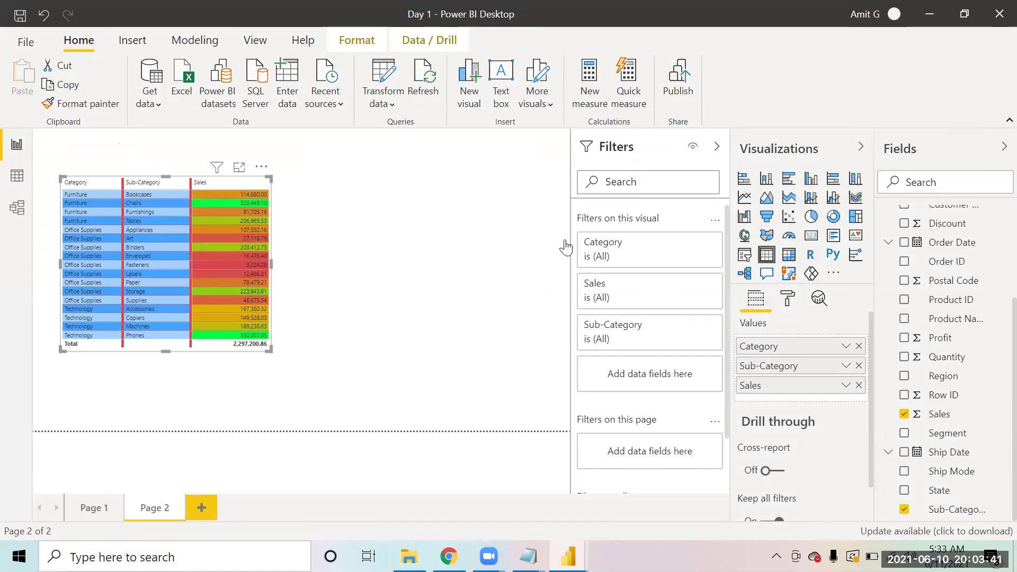
{"action": "left_click_drag", "start_coordinate": [269, 349], "coordinate": [269, 354]}
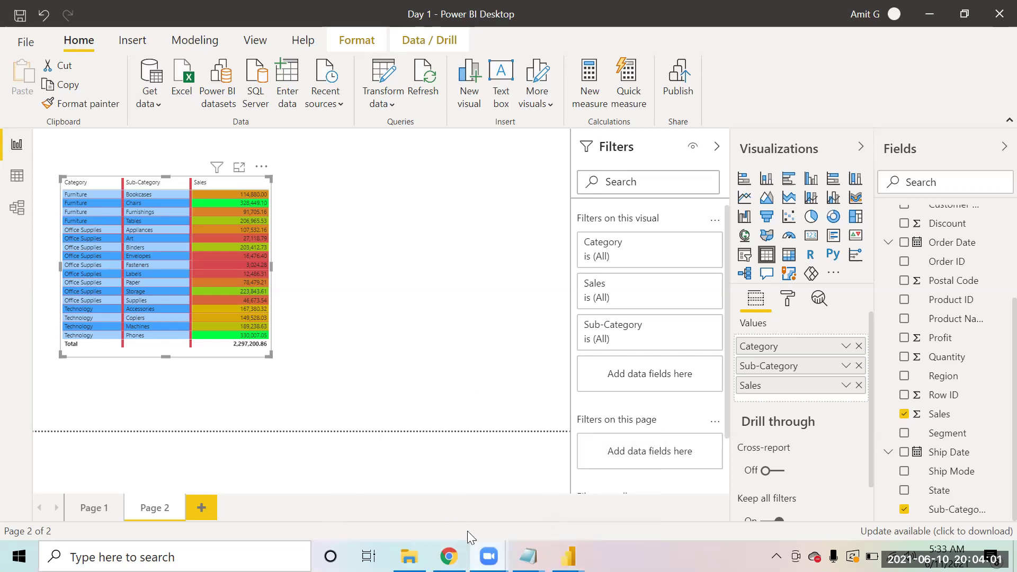
Switch to the Zoom meeting and, in the shared assignment1 report, move Count from Legend to Size on the Country map
{"action": "mouse_move", "coordinate": [488, 556]}
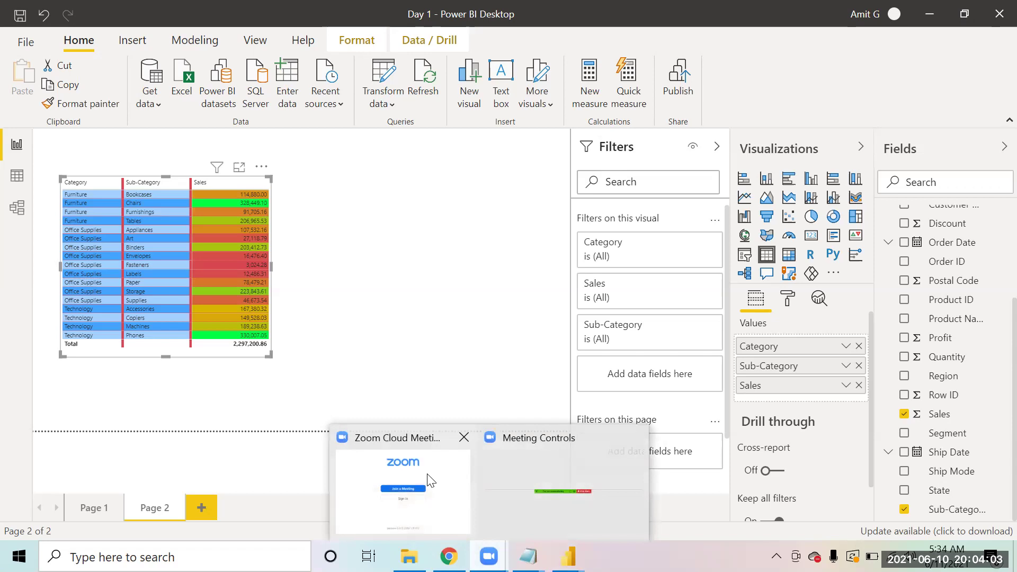
{"action": "left_click", "coordinate": [542, 474]}
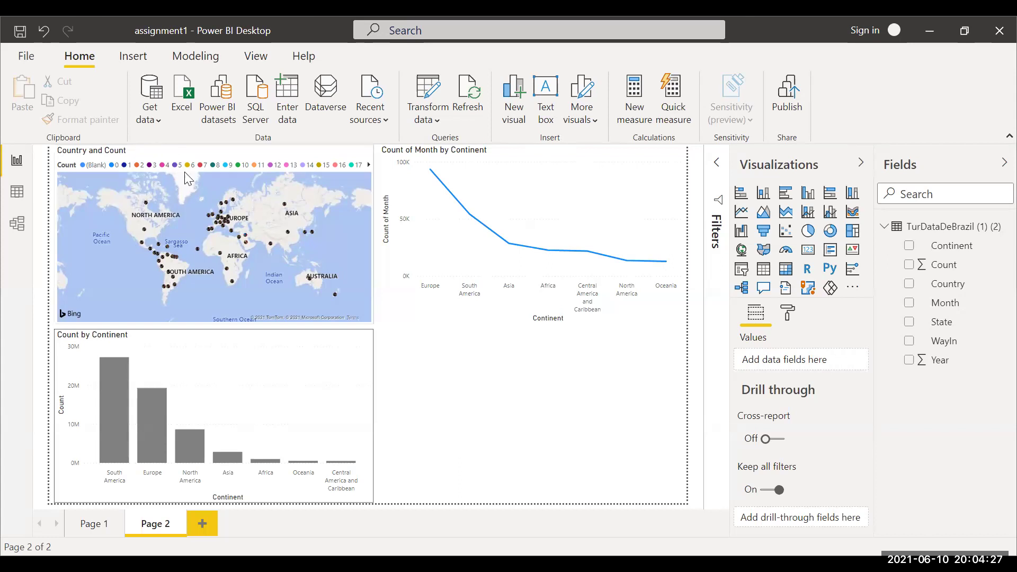
{"action": "left_click", "coordinate": [203, 228]}
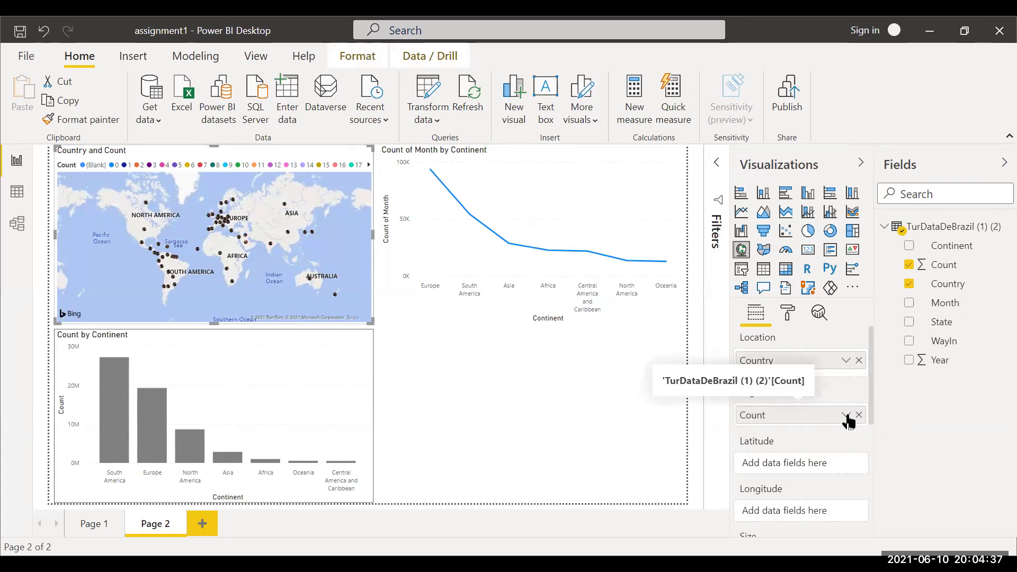
{"action": "scroll", "coordinate": [872, 445], "scroll_direction": "down", "scroll_amount": 5}
{"action": "scroll", "coordinate": [872, 481], "scroll_direction": "up", "scroll_amount": 5}
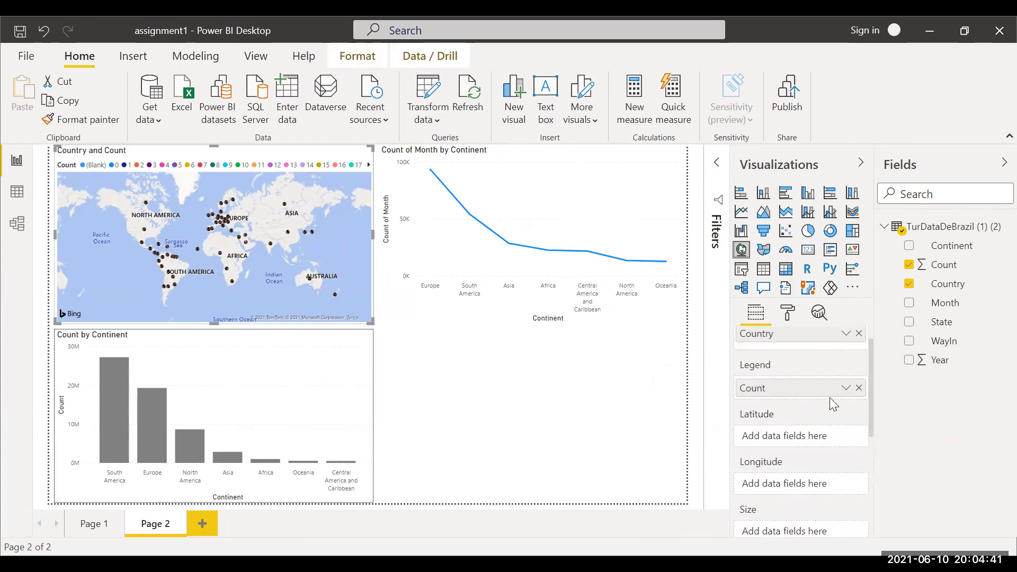
{"action": "left_click_drag", "start_coordinate": [815, 391], "coordinate": [804, 508]}
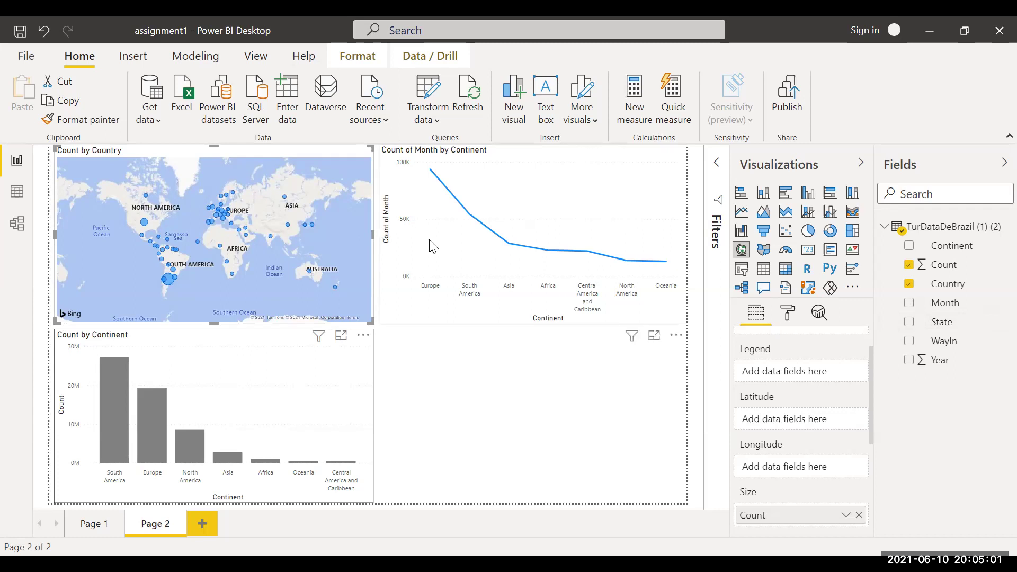
Delete the Count of Month by Continent line chart from Page 2 and open Page 1
{"action": "left_click", "coordinate": [568, 232]}
{"action": "key", "text": "Delete"}
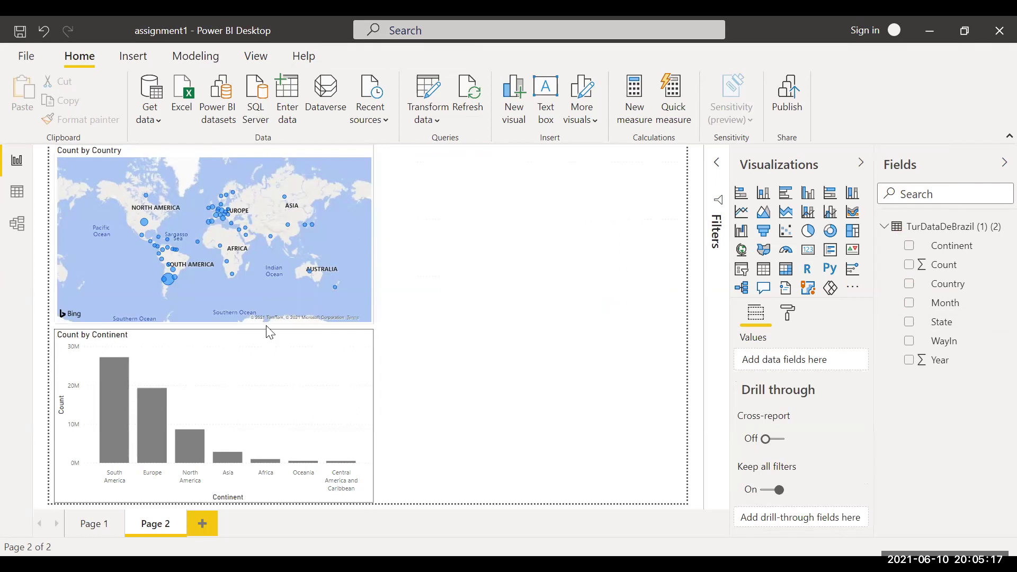
{"action": "left_click", "coordinate": [101, 526]}
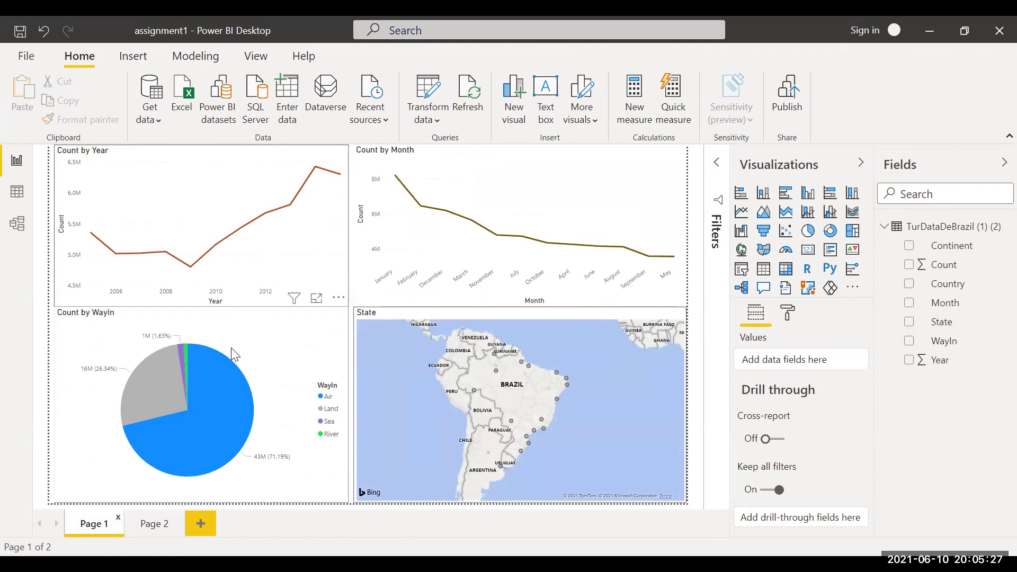
Inspect the monthly values on the Count by Month line chart
{"action": "mouse_move", "coordinate": [406, 199]}
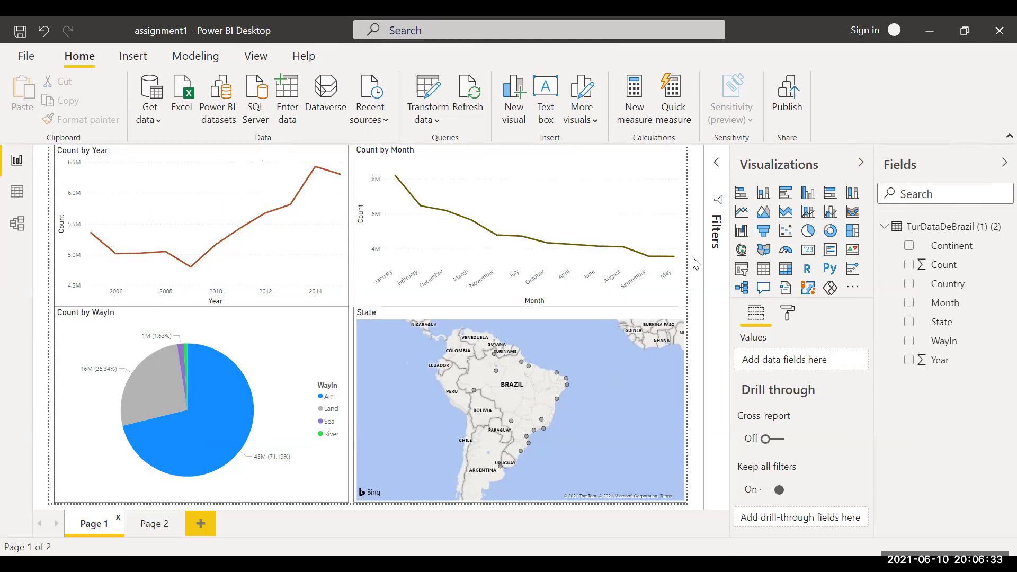
{"action": "mouse_move", "coordinate": [640, 215]}
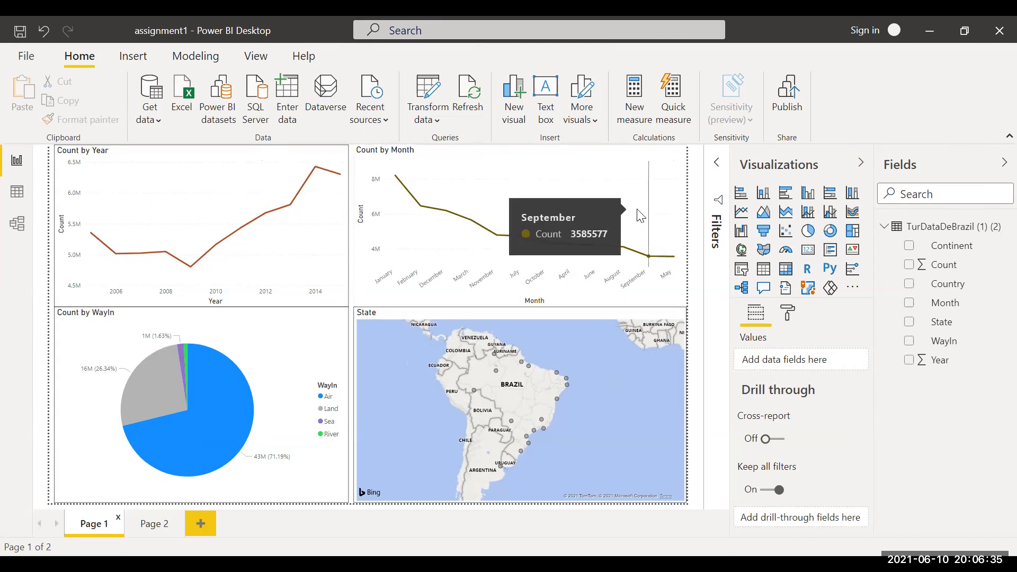
{"action": "mouse_move", "coordinate": [687, 191]}
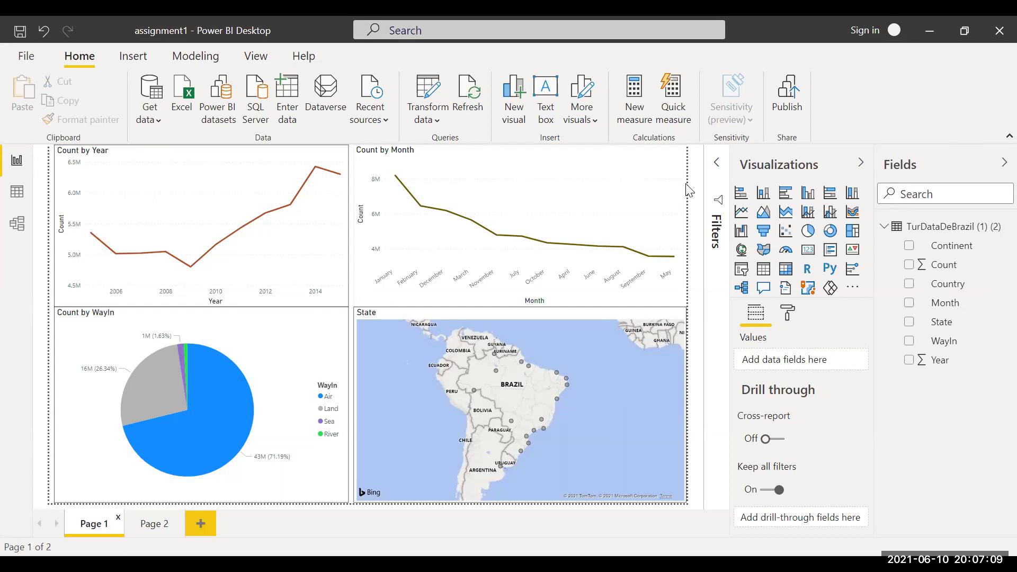
{"action": "mouse_move", "coordinate": [571, 205]}
{"action": "mouse_move", "coordinate": [442, 261]}
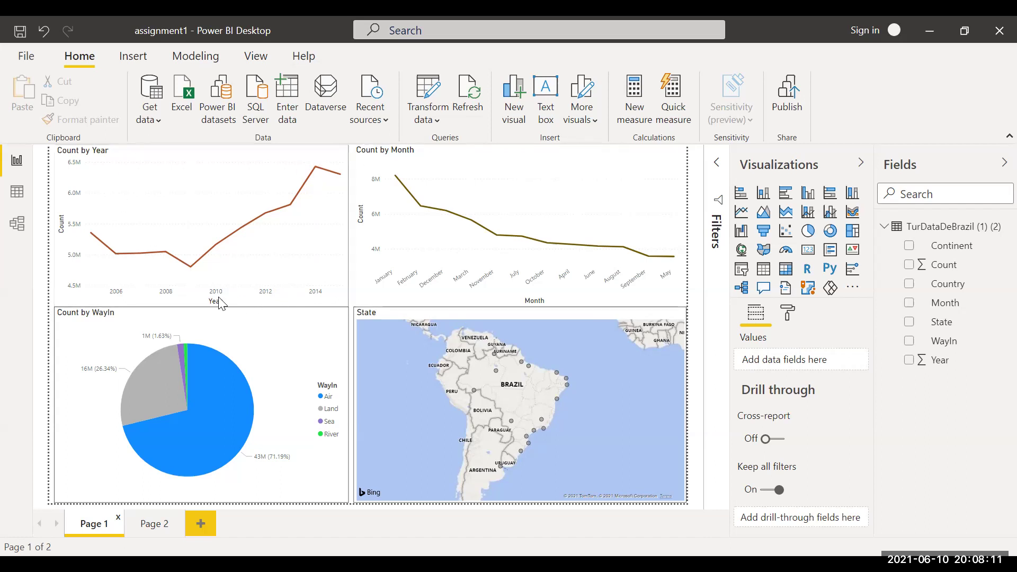
Cross-filter Page 1 by the years 2006, 2008, 2009, 2012, 2013 and 2014 in Count by Year and compare the yearly values
{"action": "left_click", "coordinate": [114, 293]}
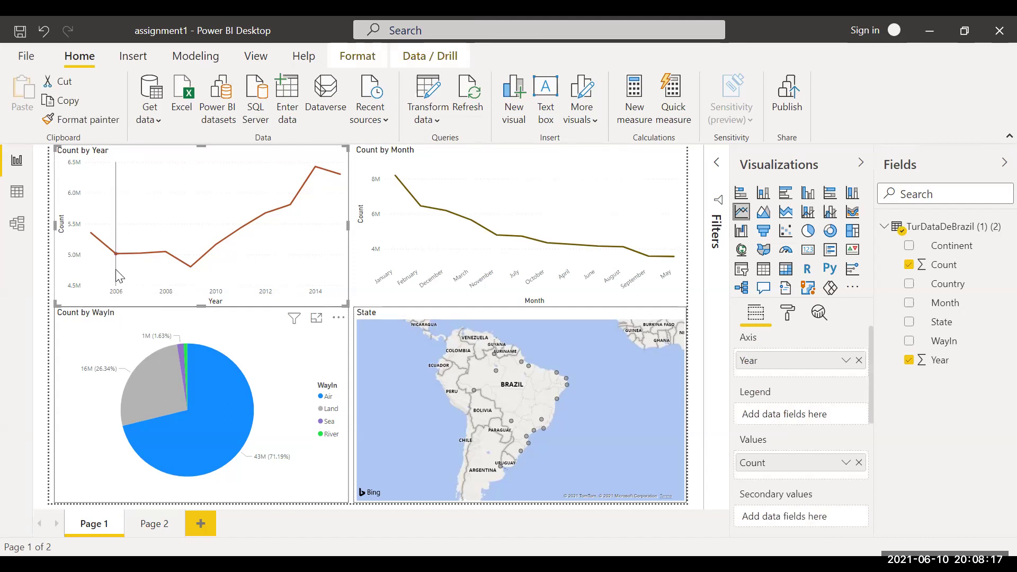
{"action": "mouse_move", "coordinate": [115, 259]}
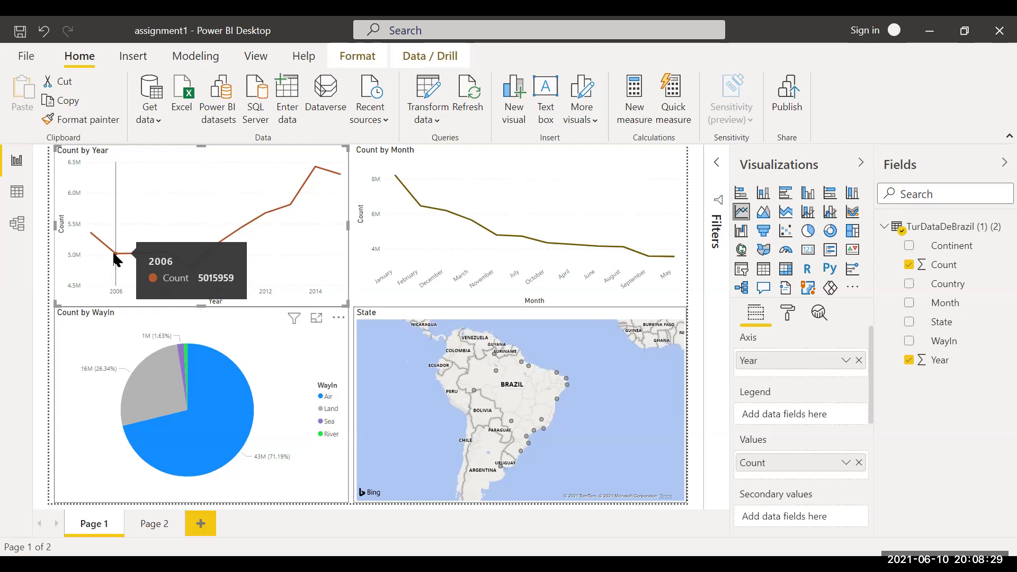
{"action": "left_click", "coordinate": [116, 257]}
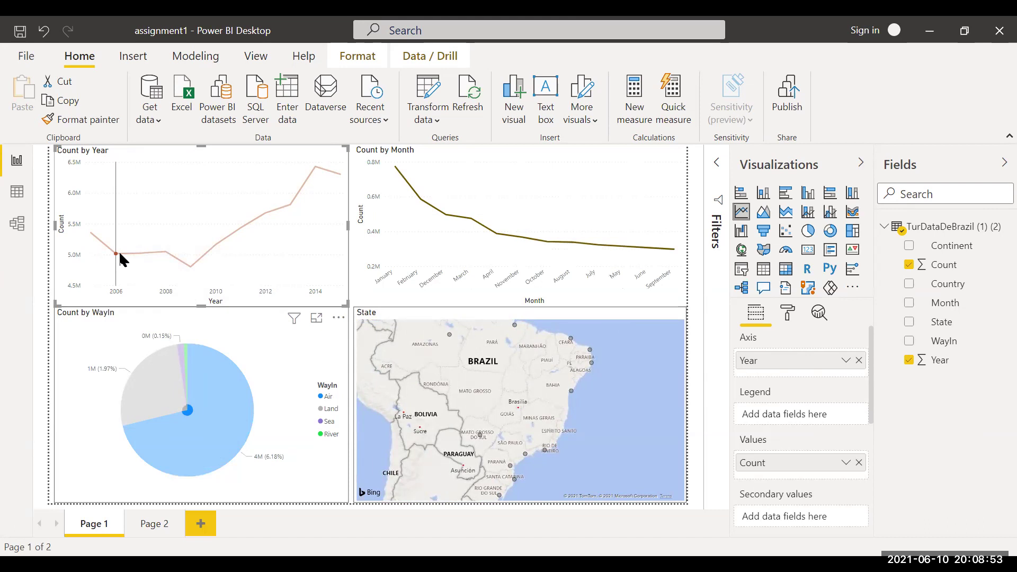
{"action": "left_click", "coordinate": [166, 252]}
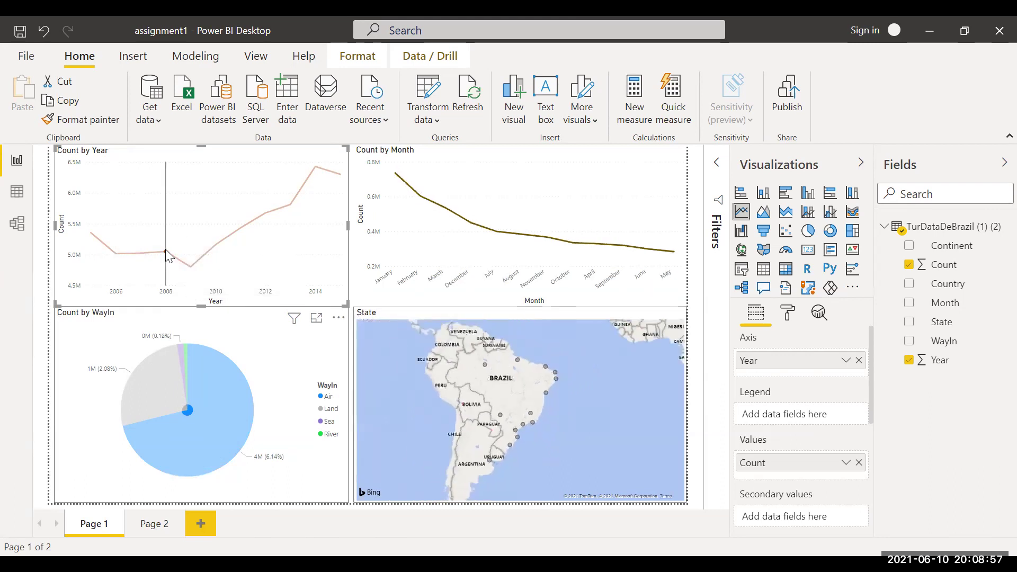
{"action": "left_click", "coordinate": [190, 267]}
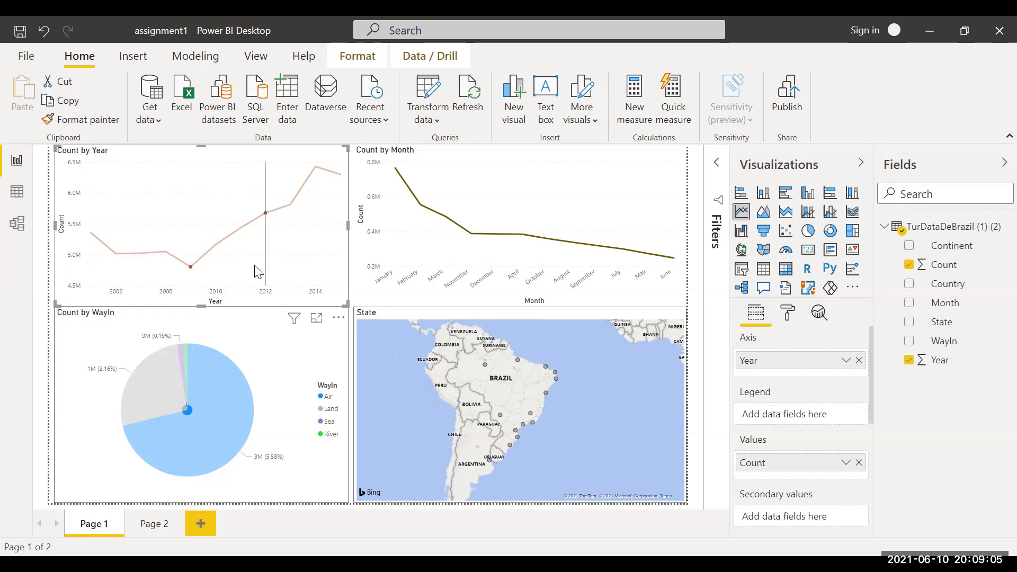
{"action": "mouse_move", "coordinate": [262, 268]}
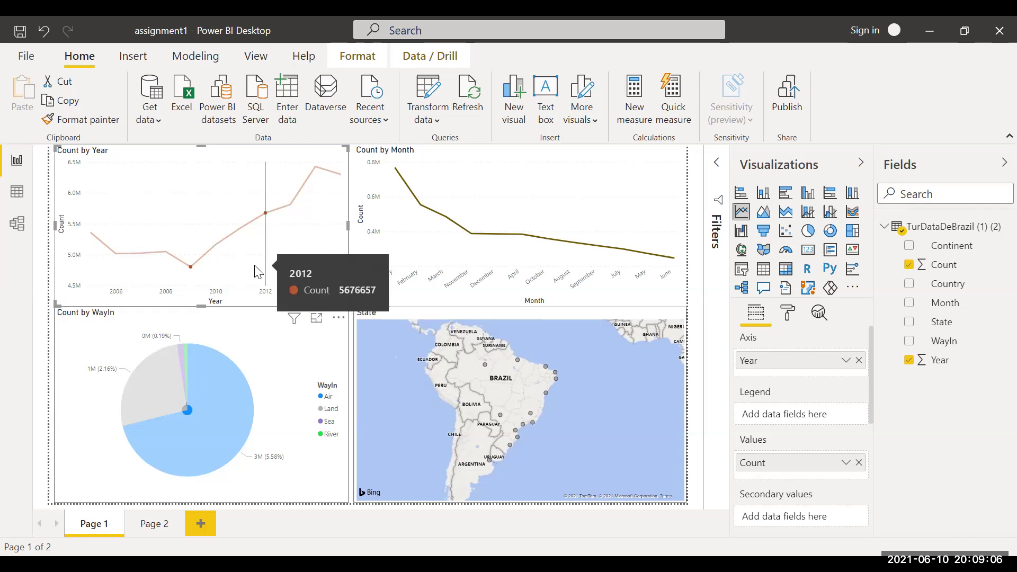
{"action": "left_click", "coordinate": [266, 214]}
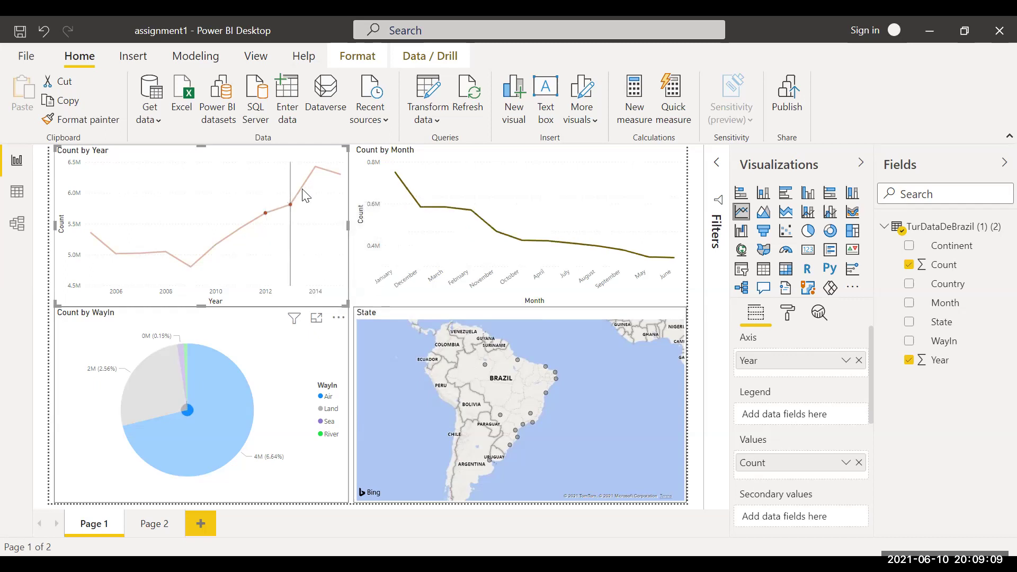
{"action": "left_click", "coordinate": [290, 205]}
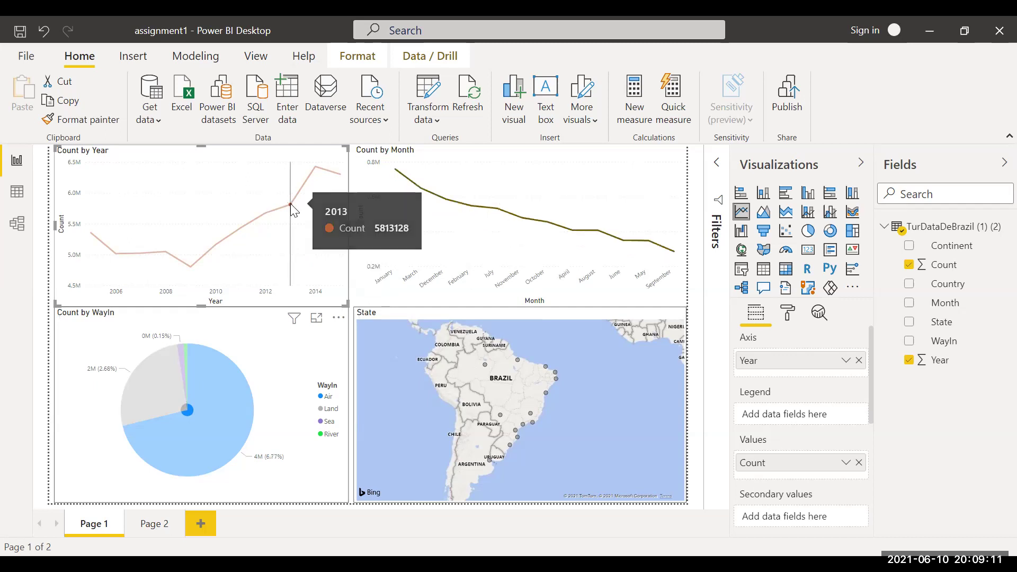
{"action": "left_click", "coordinate": [315, 166]}
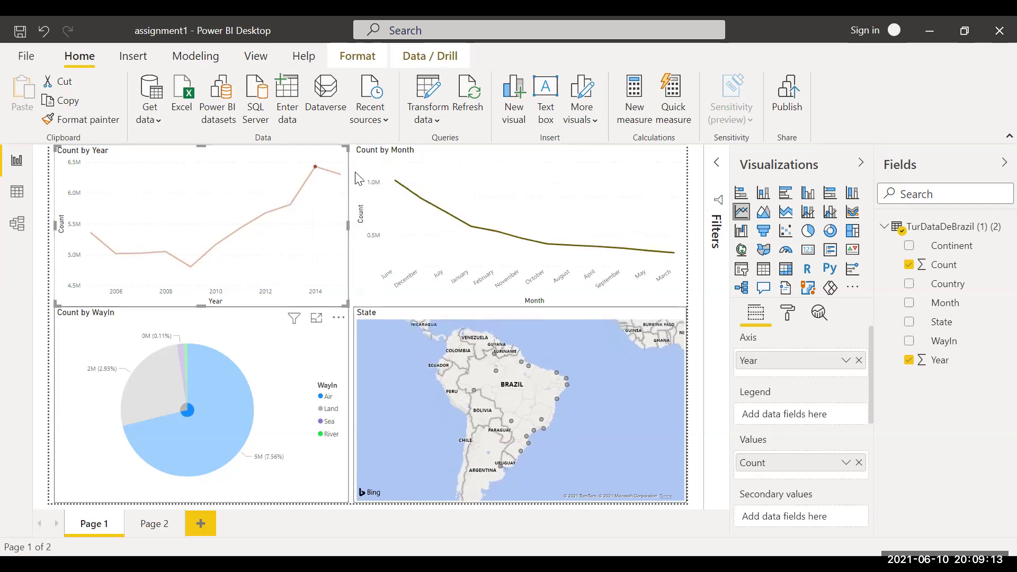
{"action": "mouse_move", "coordinate": [262, 257]}
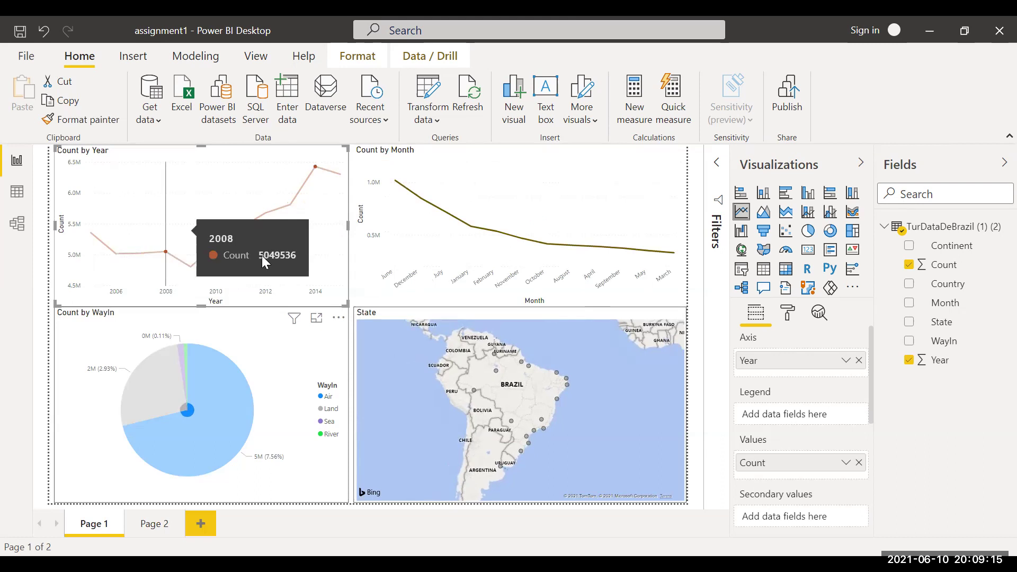
{"action": "mouse_move", "coordinate": [191, 231]}
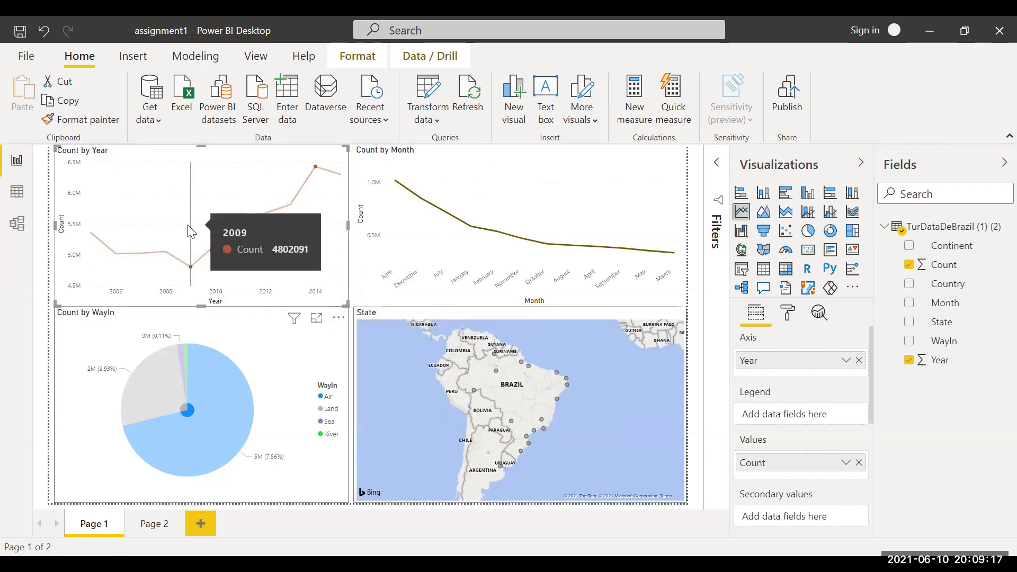
{"action": "mouse_move", "coordinate": [318, 211]}
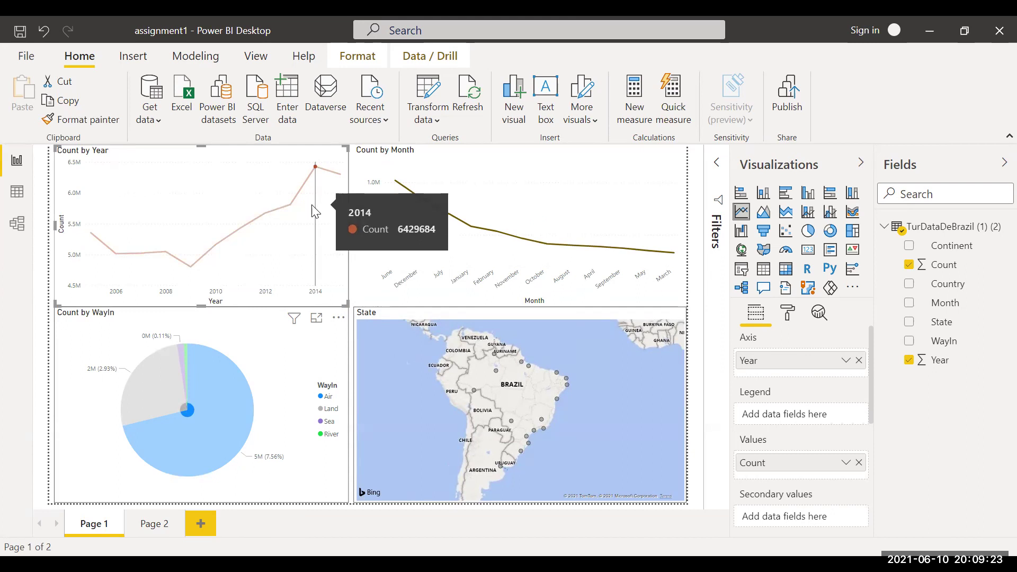
{"action": "mouse_move", "coordinate": [282, 196]}
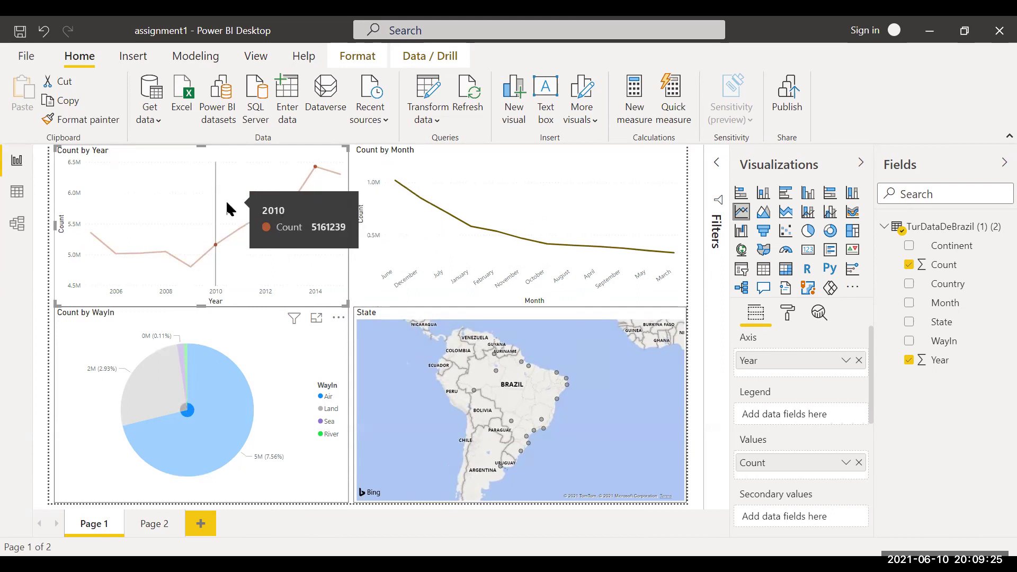
Add the Count field as the bubble size of the State map on Page 1
{"action": "left_click", "coordinate": [537, 426]}
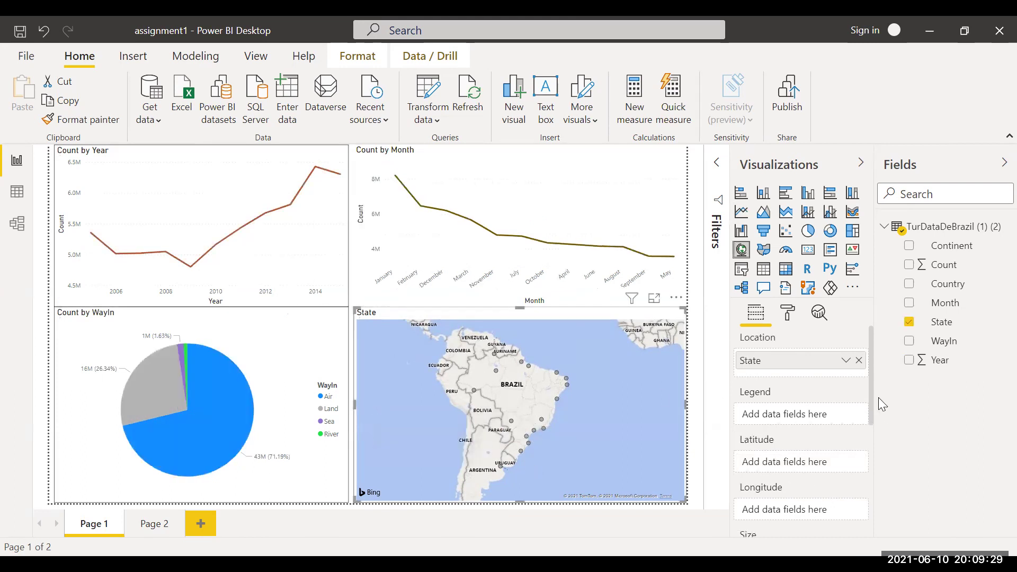
{"action": "scroll", "coordinate": [870, 395], "scroll_direction": "down", "scroll_amount": 2}
{"action": "scroll", "coordinate": [869, 395], "scroll_direction": "up", "scroll_amount": 1}
{"action": "left_click_drag", "start_coordinate": [873, 397], "coordinate": [872, 436]}
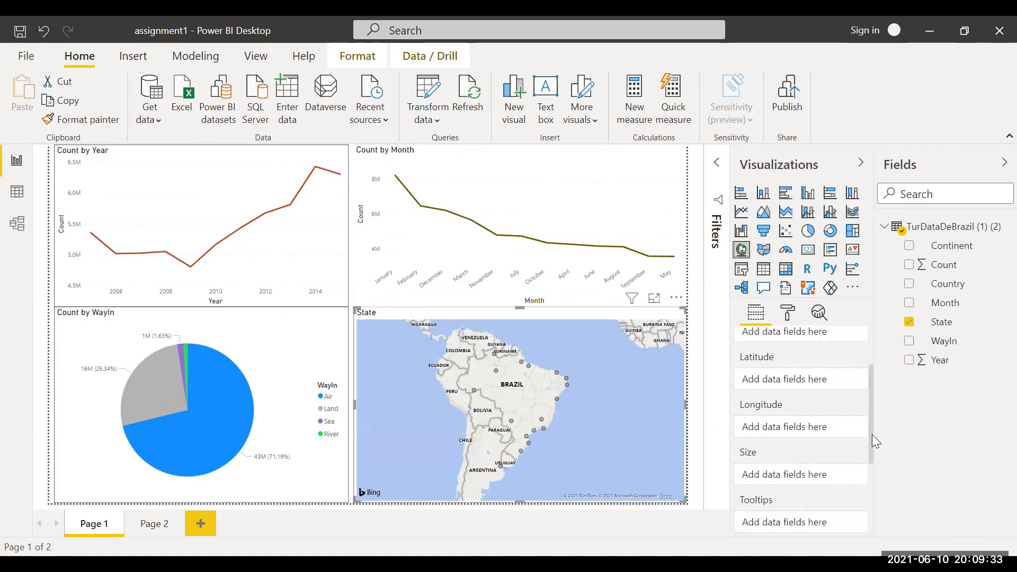
{"action": "left_click_drag", "start_coordinate": [927, 266], "coordinate": [778, 476]}
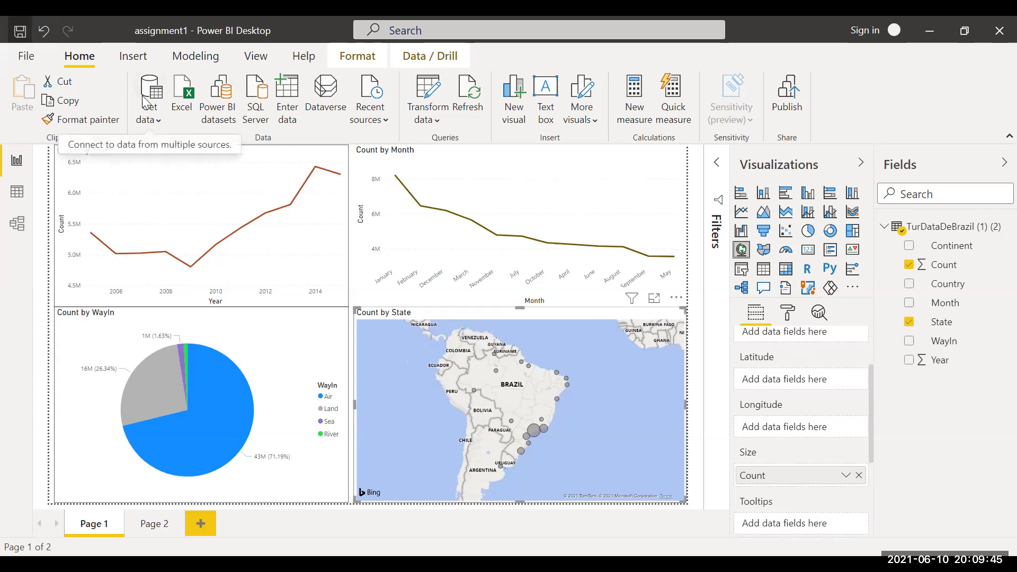
Return to the Day 1 report and add an empty table visual on Page 2, placed to the right of the existing Sales table
{"action": "mouse_move", "coordinate": [345, 246]}
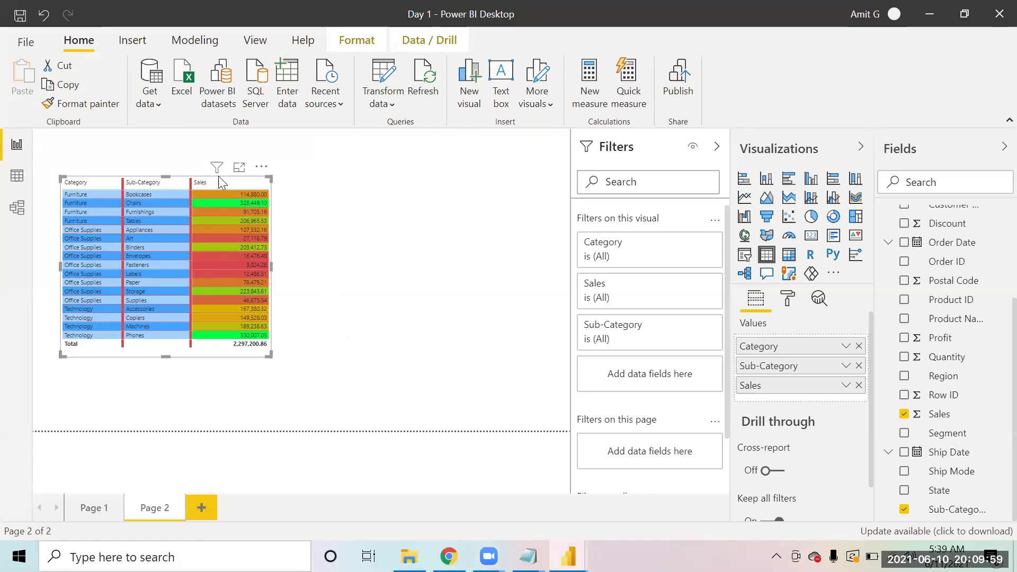
{"action": "left_click", "coordinate": [377, 291]}
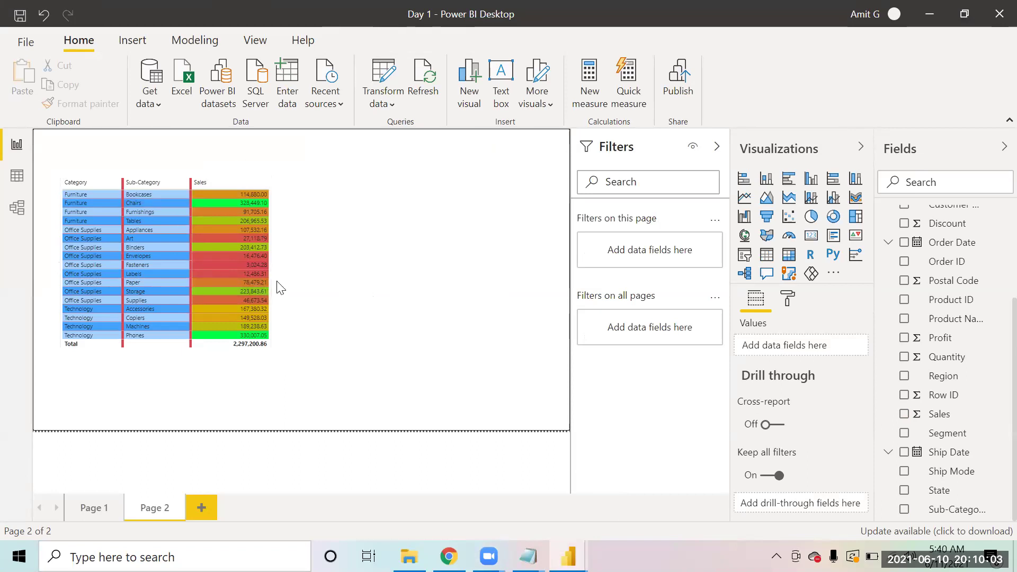
{"action": "left_click", "coordinate": [766, 257]}
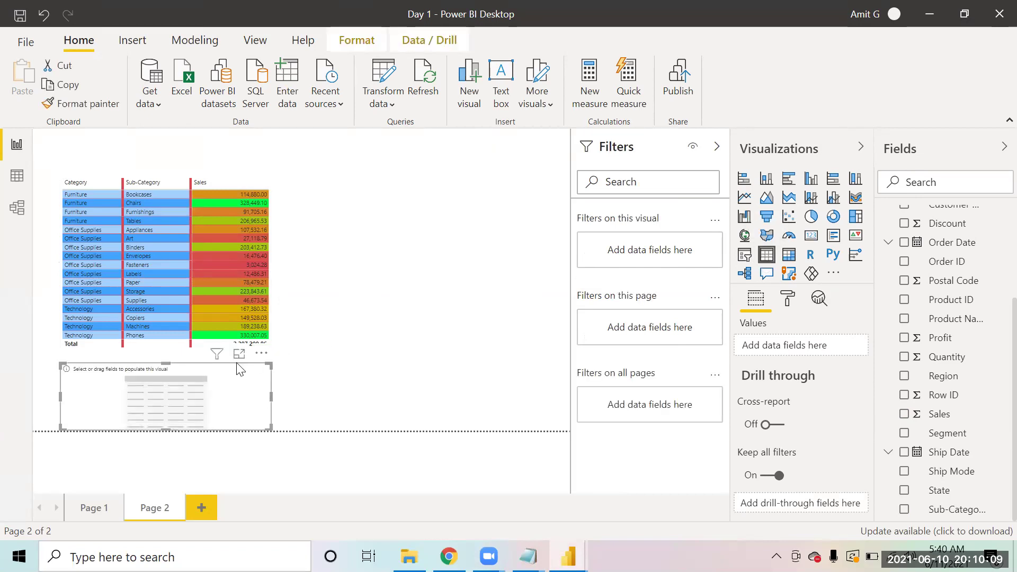
{"action": "left_click_drag", "start_coordinate": [240, 369], "coordinate": [389, 320]}
{"action": "left_click_drag", "start_coordinate": [406, 268], "coordinate": [474, 196]}
{"action": "left_click", "coordinate": [474, 212]}
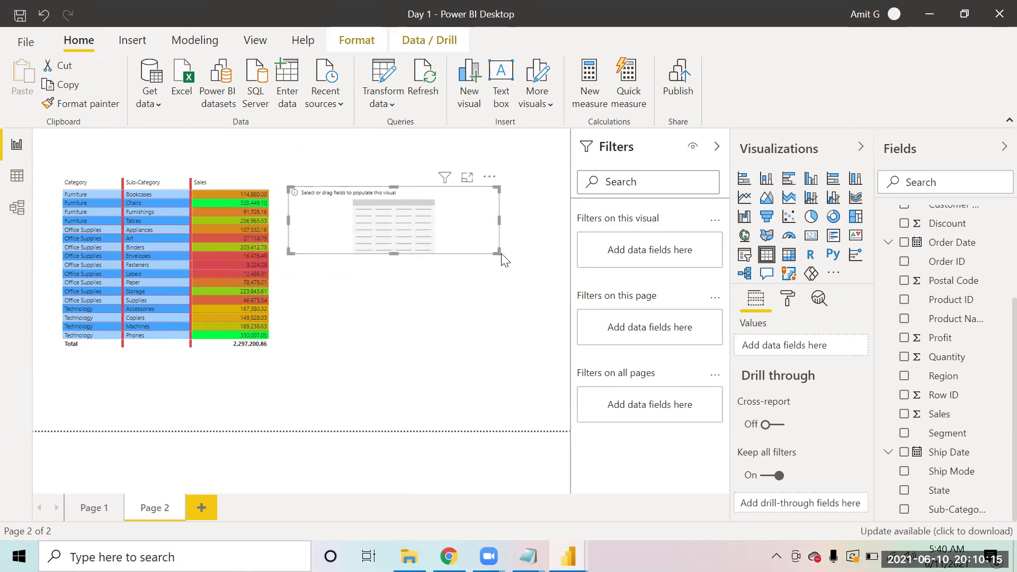
Enlarge the empty table visual on Page 2 to roughly the Sales table's height and add the Sub-Category field to it
{"action": "left_click_drag", "start_coordinate": [499, 253], "coordinate": [525, 340]}
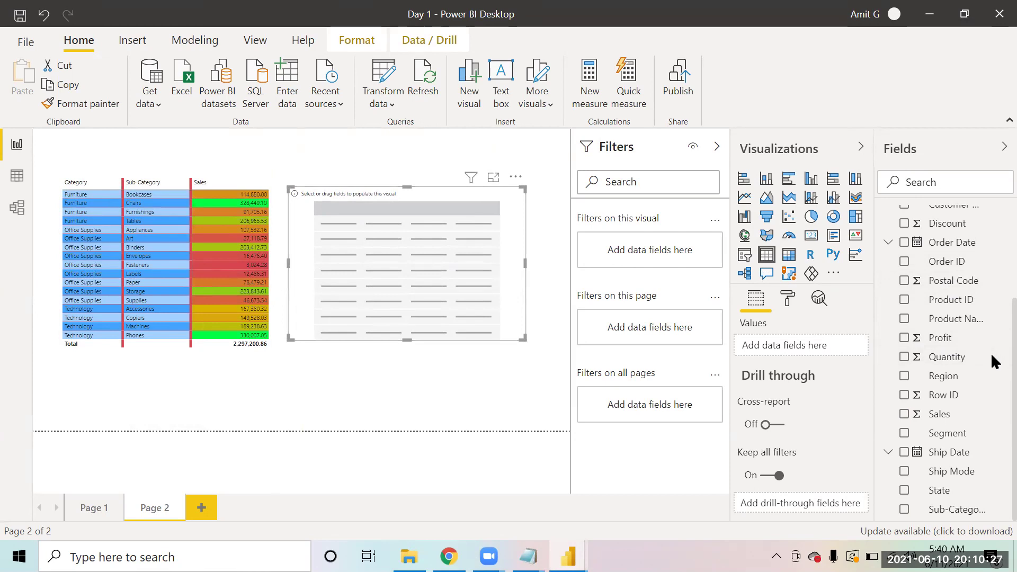
{"action": "scroll", "coordinate": [990, 349], "scroll_direction": "up", "scroll_amount": 4}
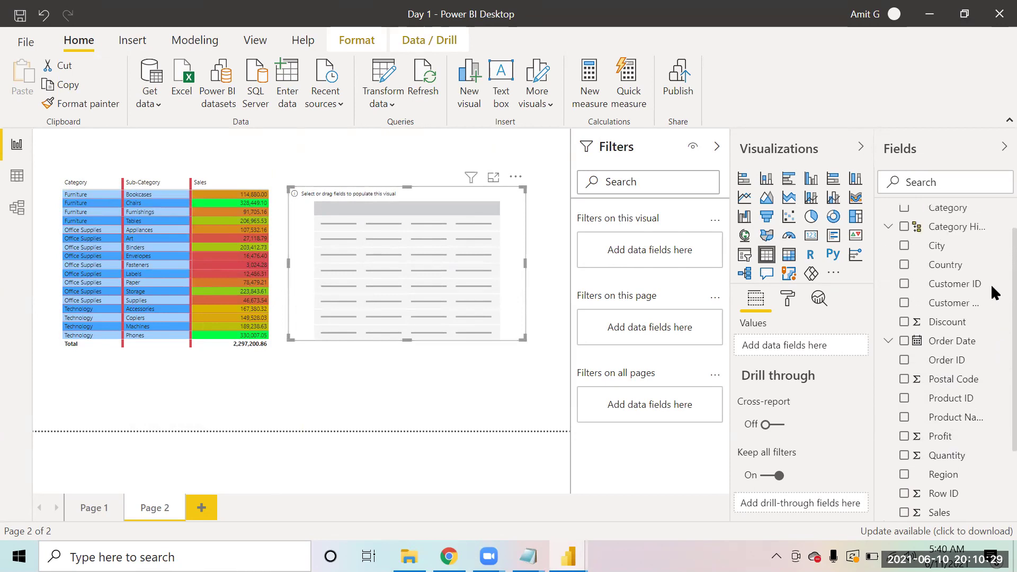
{"action": "scroll", "coordinate": [990, 259], "scroll_direction": "up", "scroll_amount": 1}
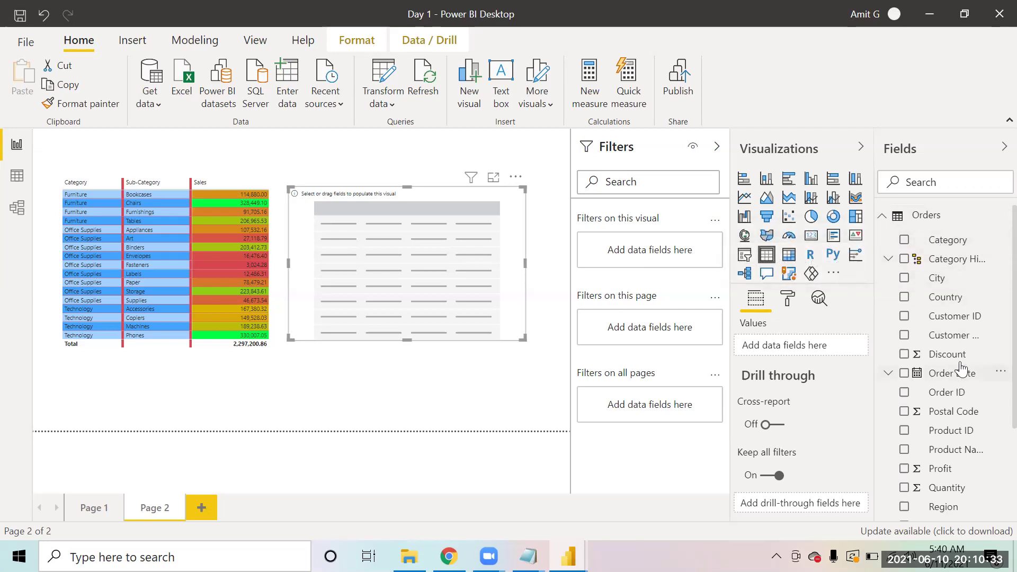
{"action": "scroll", "coordinate": [991, 345], "scroll_direction": "down", "scroll_amount": 2}
{"action": "scroll", "coordinate": [990, 370], "scroll_direction": "down", "scroll_amount": 2}
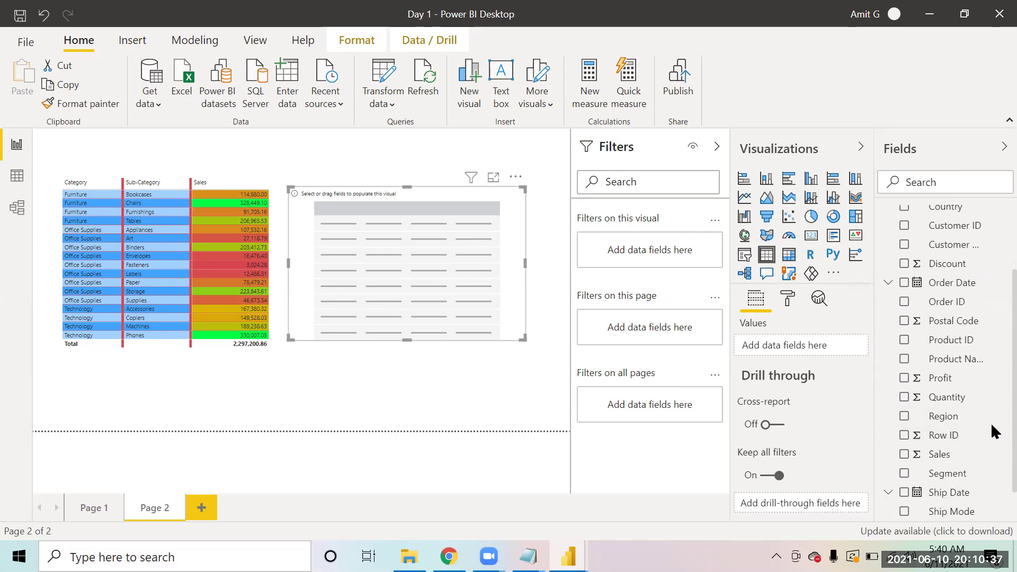
{"action": "scroll", "coordinate": [990, 425], "scroll_direction": "down", "scroll_amount": 2}
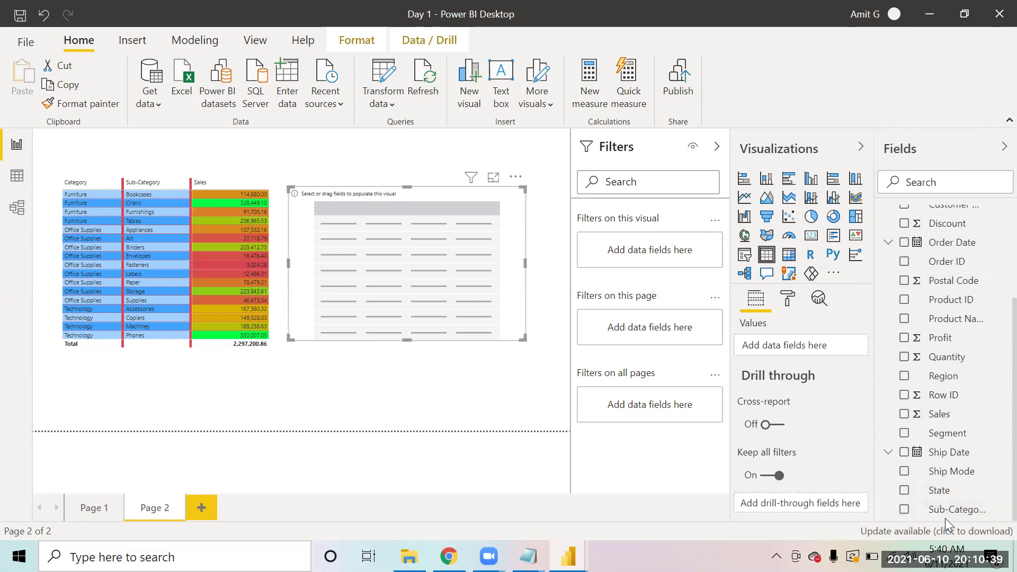
{"action": "left_click_drag", "start_coordinate": [945, 517], "coordinate": [415, 249]}
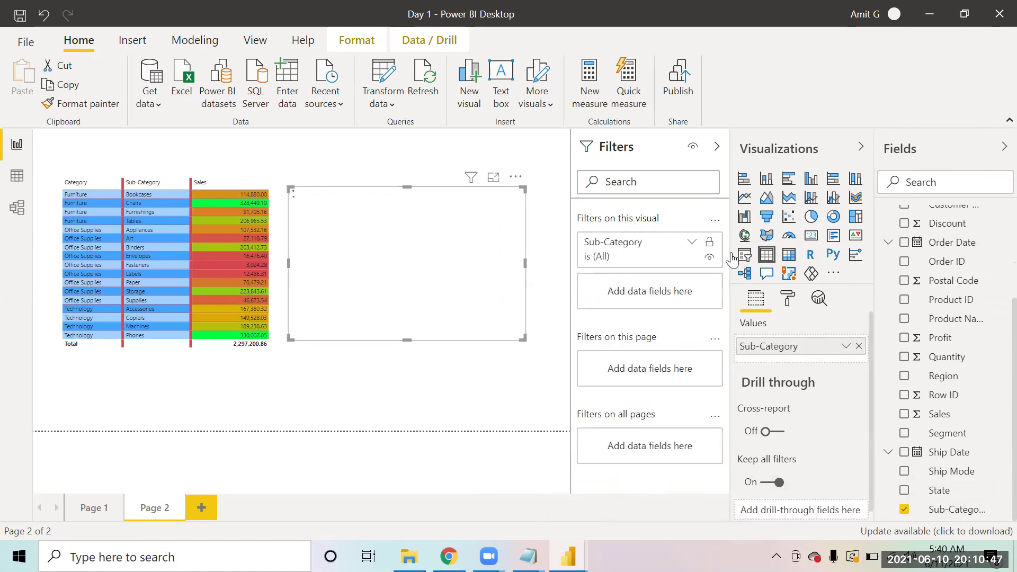
Convert the new Sub-Category table to a matrix with Region as columns and Sales as values
{"action": "left_click", "coordinate": [788, 256]}
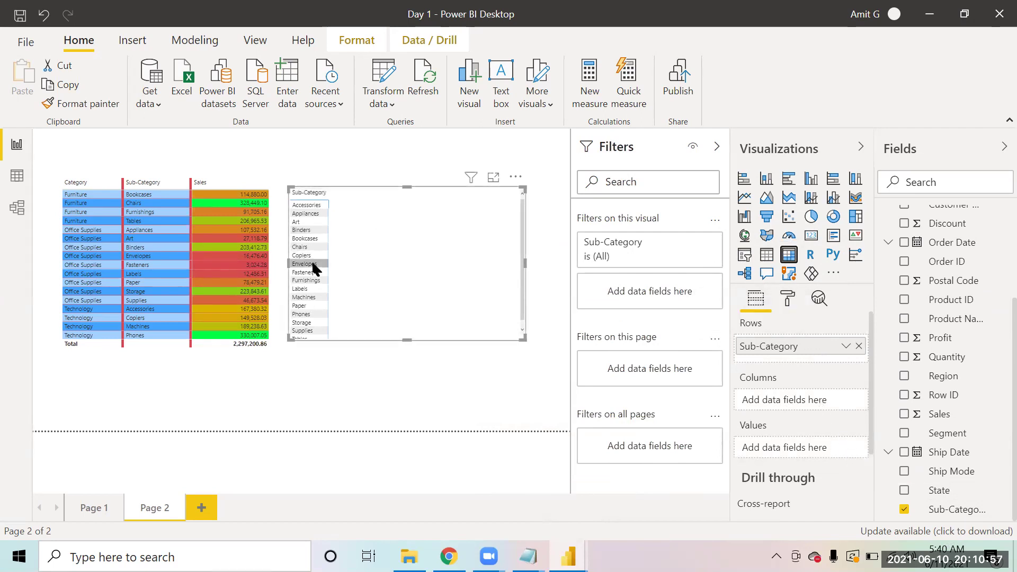
{"action": "left_click_drag", "start_coordinate": [944, 381], "coordinate": [788, 407]}
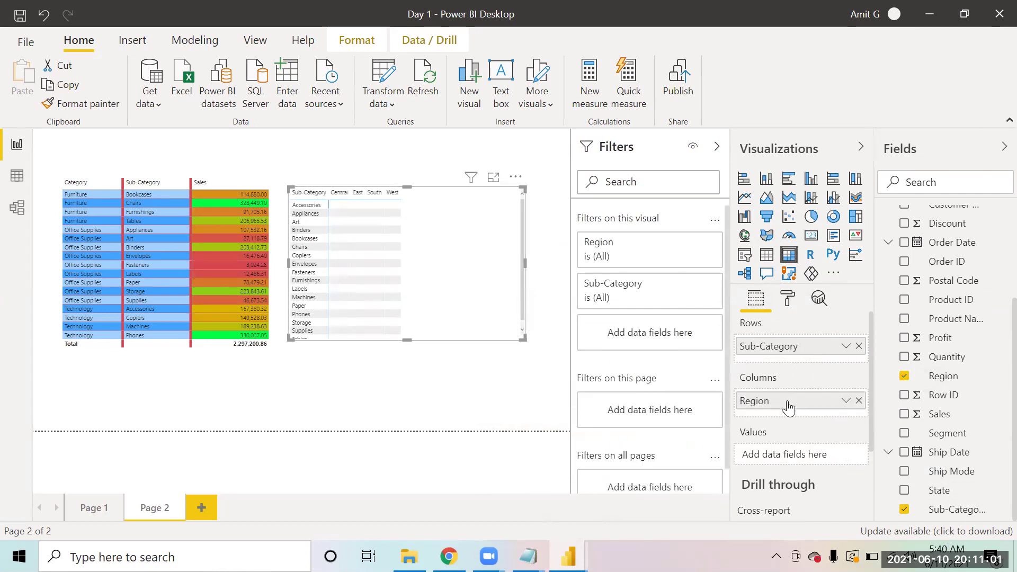
{"action": "left_click_drag", "start_coordinate": [946, 416], "coordinate": [808, 457]}
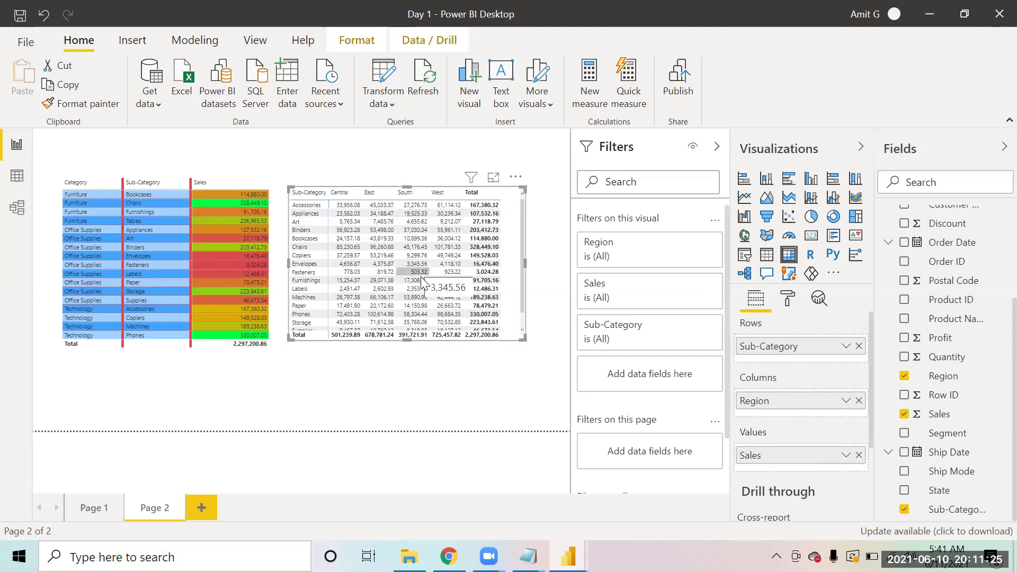
Examine the regional sales matrix in focus mode and return to the report page
{"action": "mouse_move", "coordinate": [422, 282]}
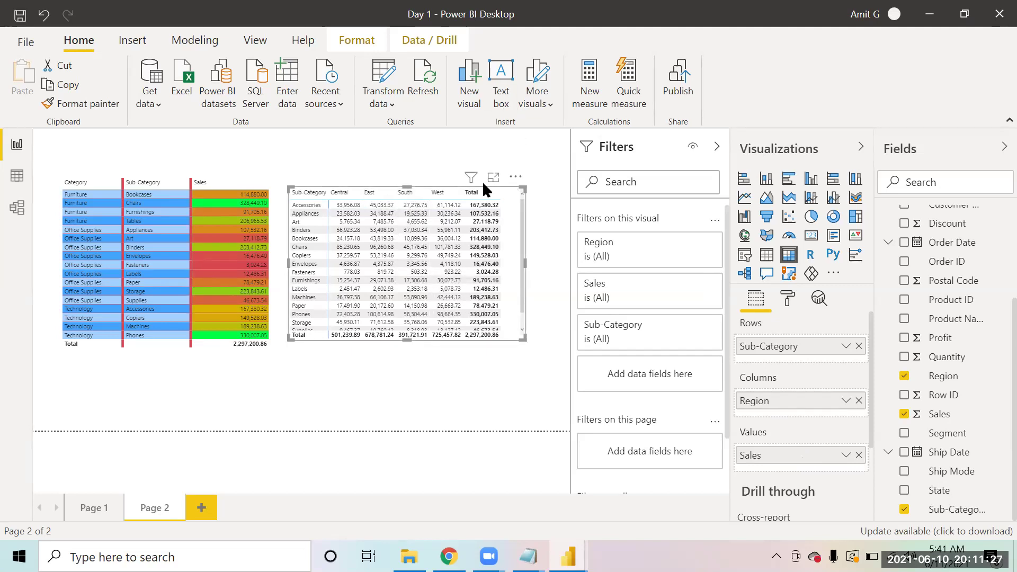
{"action": "left_click", "coordinate": [494, 181]}
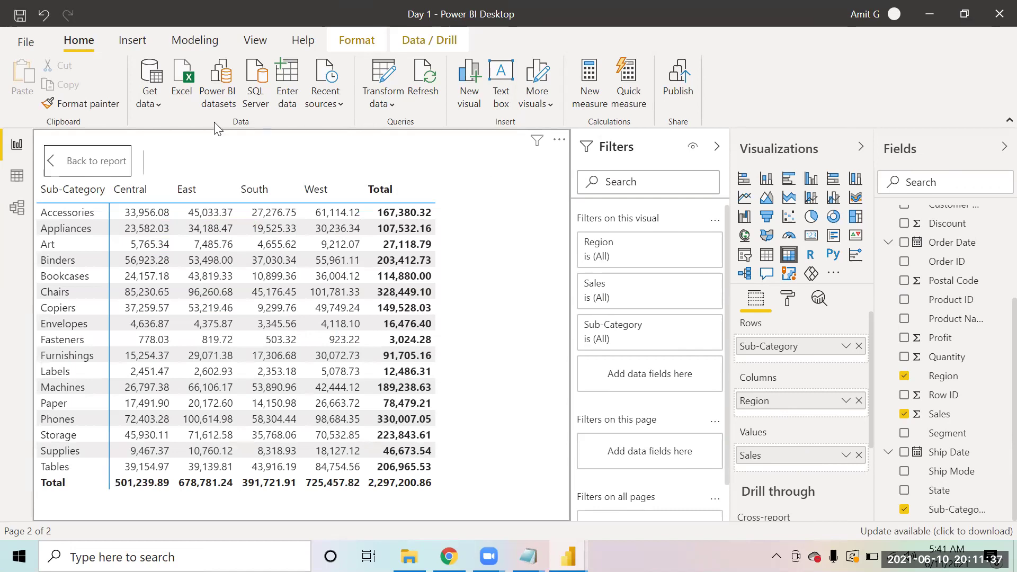
{"action": "left_click", "coordinate": [113, 163]}
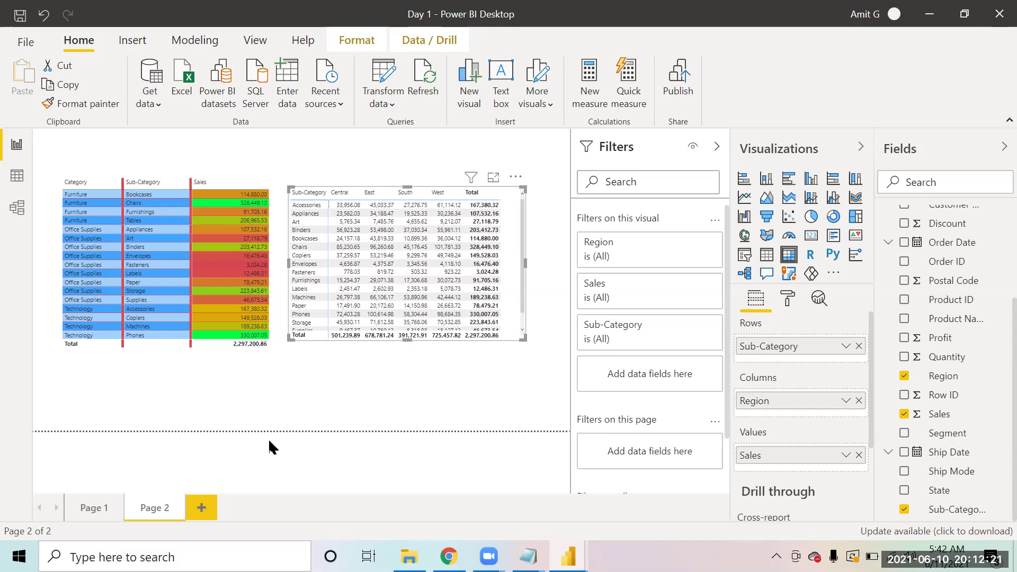
Inspect the Office Supplies bar of the Sales by Category chart on Page 1, compare with Page 2, and return to Page 2
{"action": "mouse_move", "coordinate": [225, 169]}
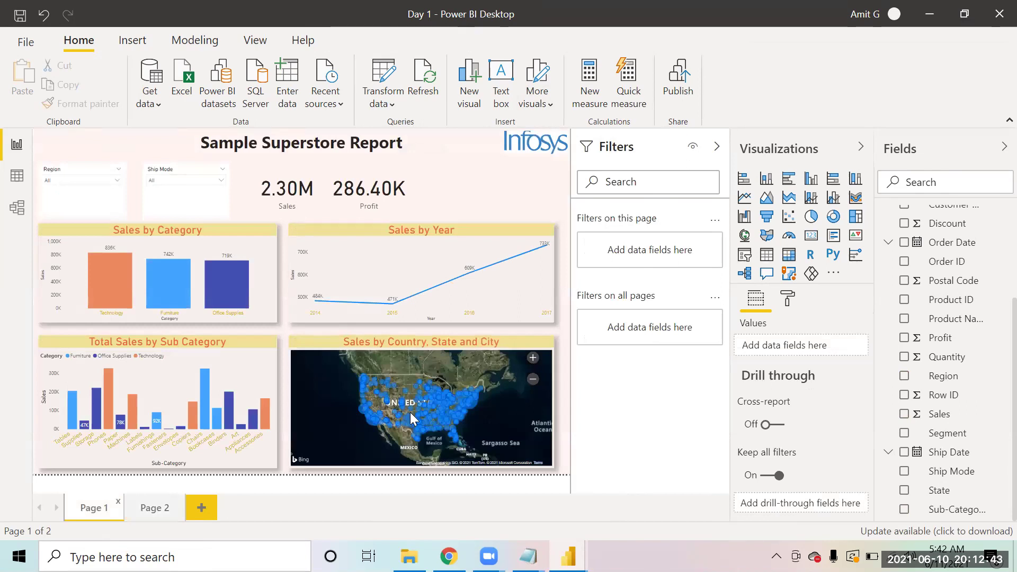
{"action": "left_click", "coordinate": [213, 233]}
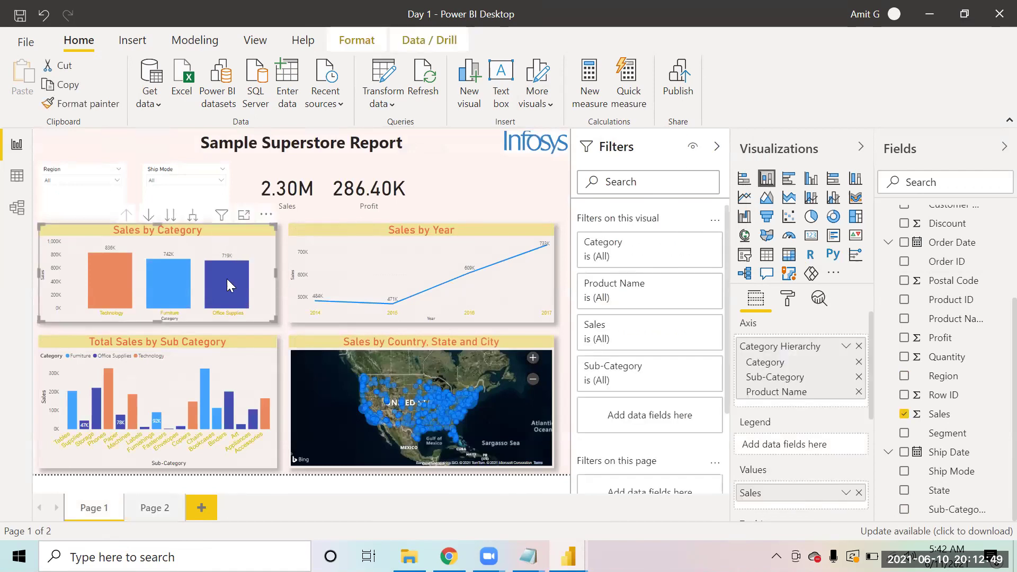
{"action": "mouse_move", "coordinate": [235, 286]}
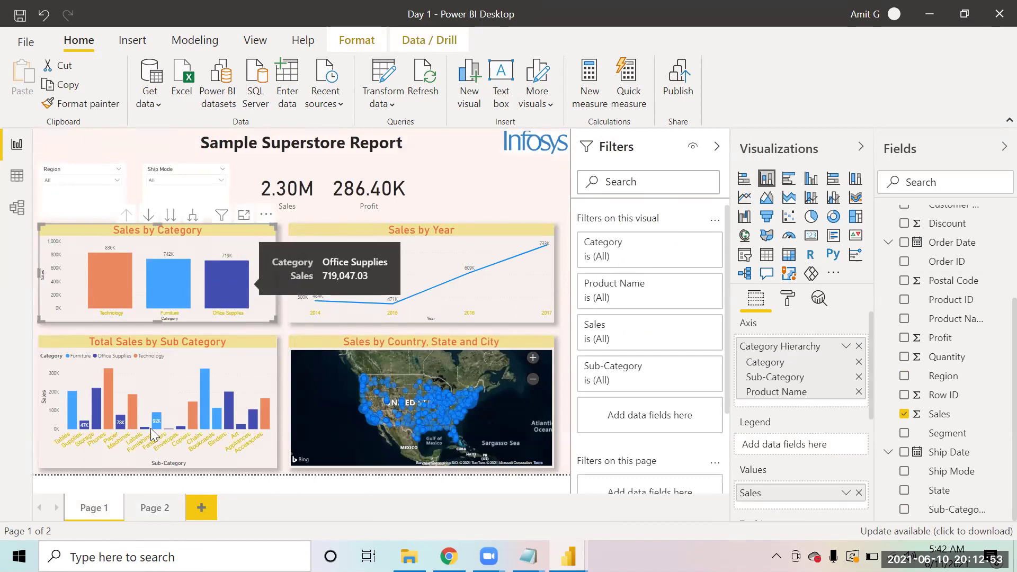
{"action": "left_click", "coordinate": [152, 509]}
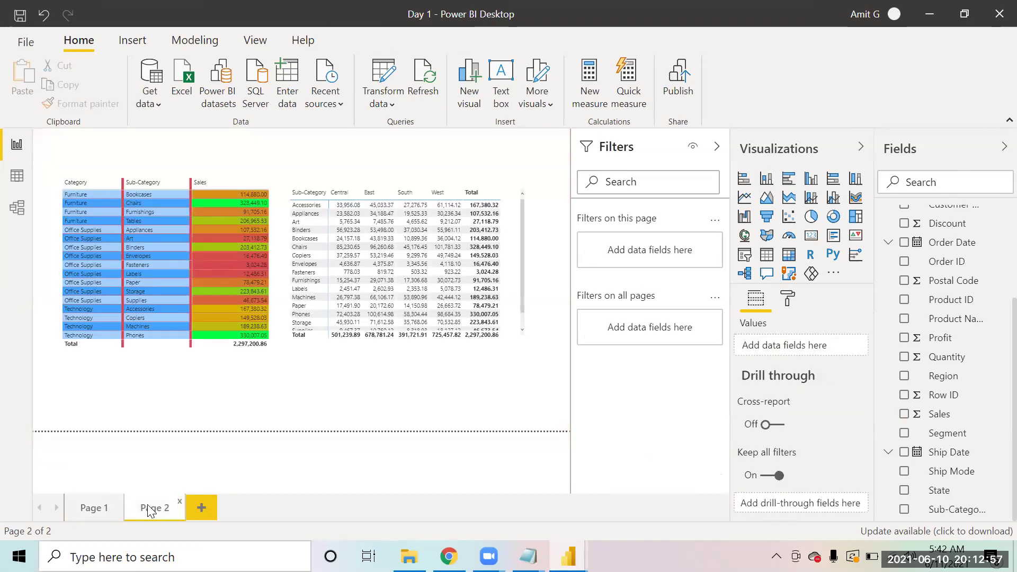
{"action": "left_click", "coordinate": [106, 509]}
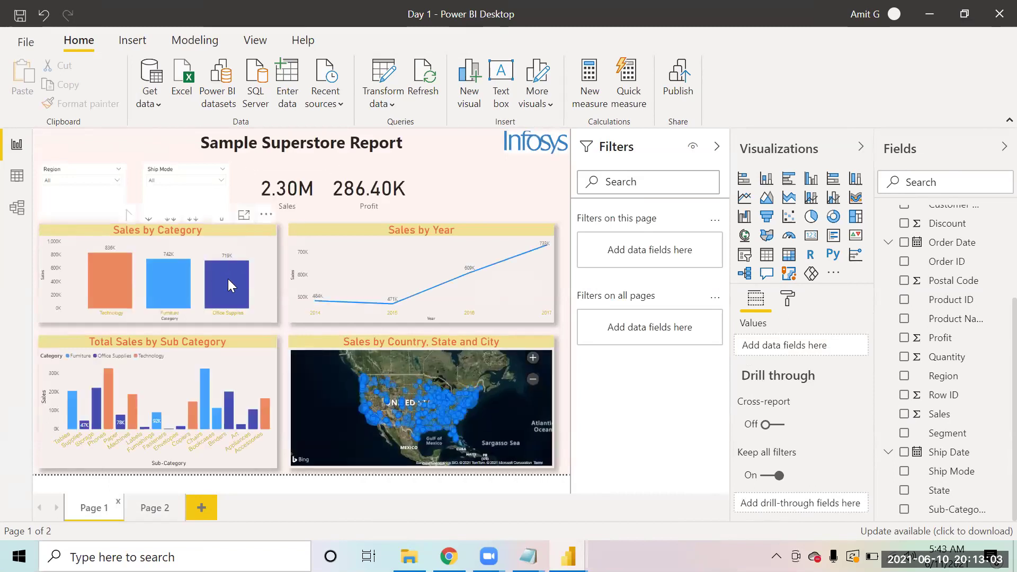
{"action": "mouse_move", "coordinate": [228, 279]}
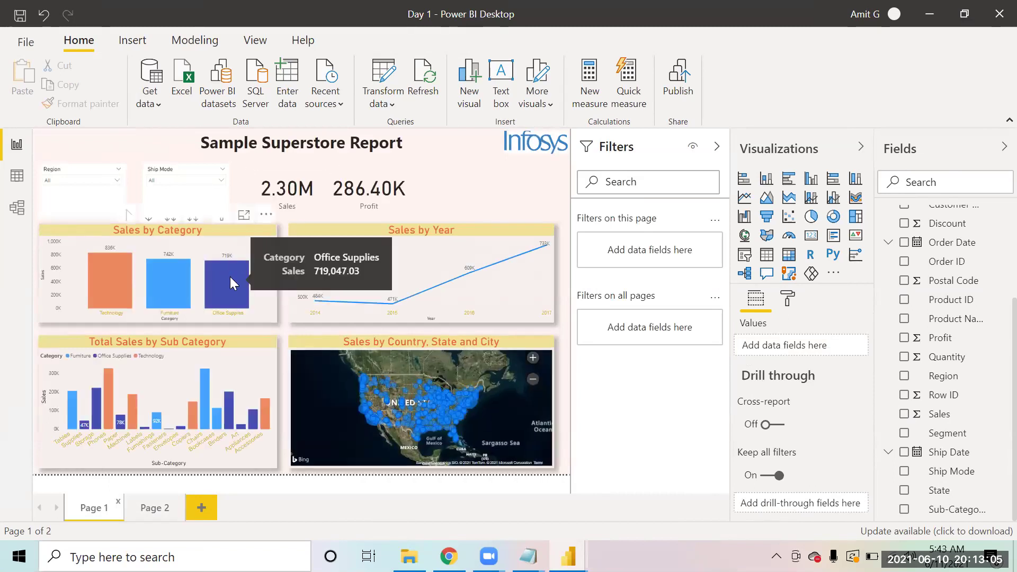
{"action": "left_click", "coordinate": [157, 513]}
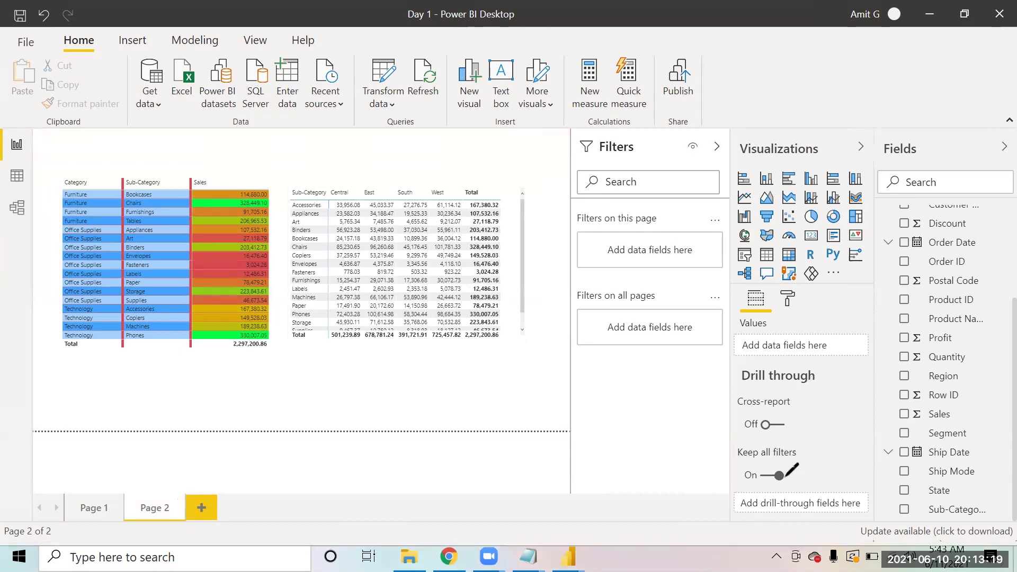
{"action": "left_click", "coordinate": [782, 456]}
{"action": "mouse_move", "coordinate": [782, 456]}
{"action": "left_mouse_down"}
{"action": "mouse_move", "coordinate": [725, 499]}
{"action": "mouse_move", "coordinate": [747, 524]}
{"action": "mouse_move", "coordinate": [838, 515]}
{"action": "mouse_move", "coordinate": [861, 483]}
{"action": "mouse_move", "coordinate": [784, 453]}
{"action": "left_mouse_up"}
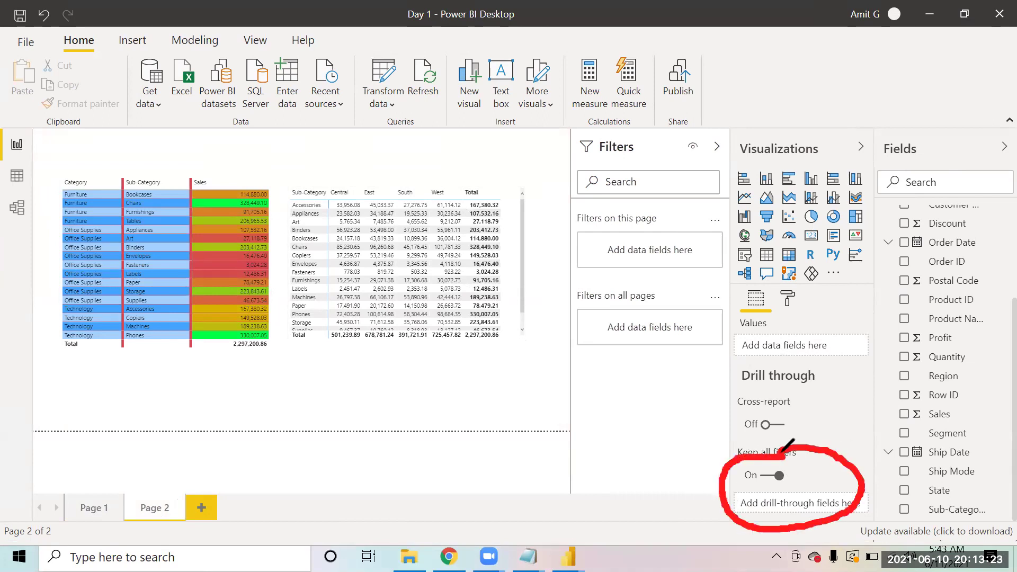
{"action": "mouse_move", "coordinate": [679, 402]}
{"action": "left_mouse_down"}
{"action": "mouse_move", "coordinate": [686, 429]}
{"action": "mouse_move", "coordinate": [712, 431]}
{"action": "mouse_move", "coordinate": [714, 417]}
{"action": "left_mouse_up"}
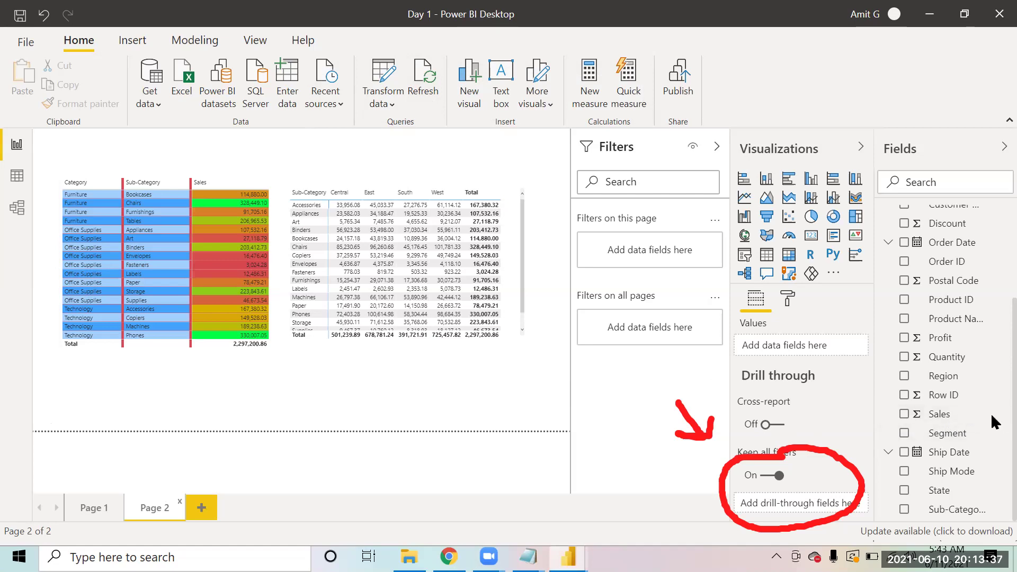
Add Category as a drill-through field for Page 2 and follow the page's back button to Page 1
{"action": "scroll", "coordinate": [990, 344], "scroll_direction": "up", "scroll_amount": 3}
{"action": "left_click_drag", "start_coordinate": [949, 248], "coordinate": [790, 511]}
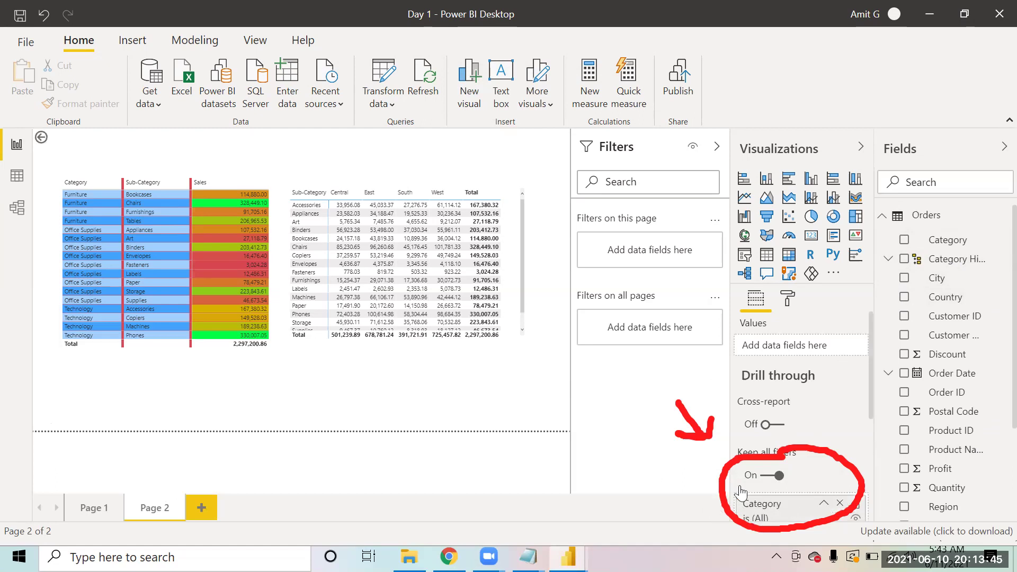
{"action": "left_click", "coordinate": [43, 139], "text": "ctrl"}
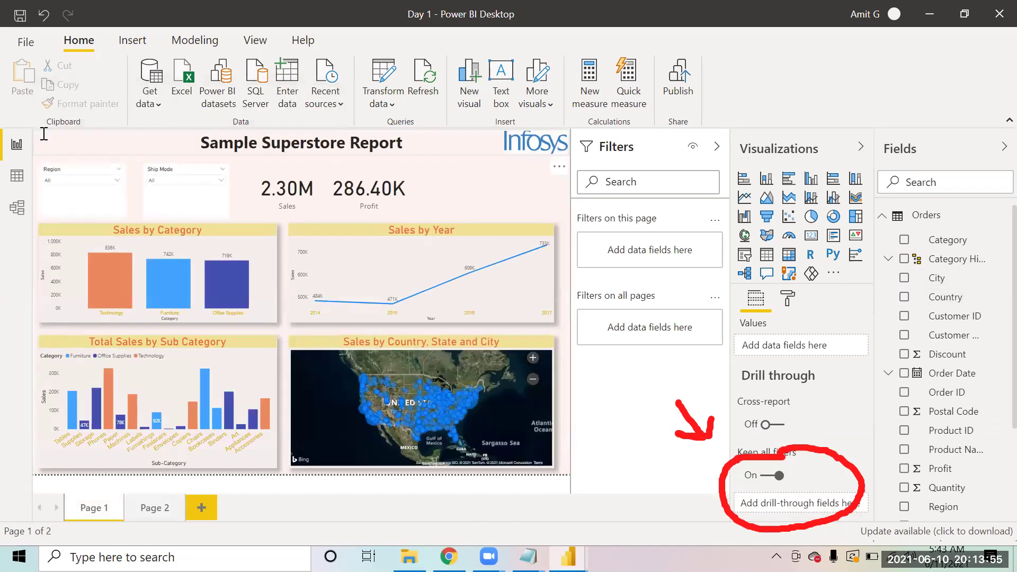
Drill through from the Office Supplies bar of Sales by Category to Page 2
{"action": "mouse_move", "coordinate": [230, 280]}
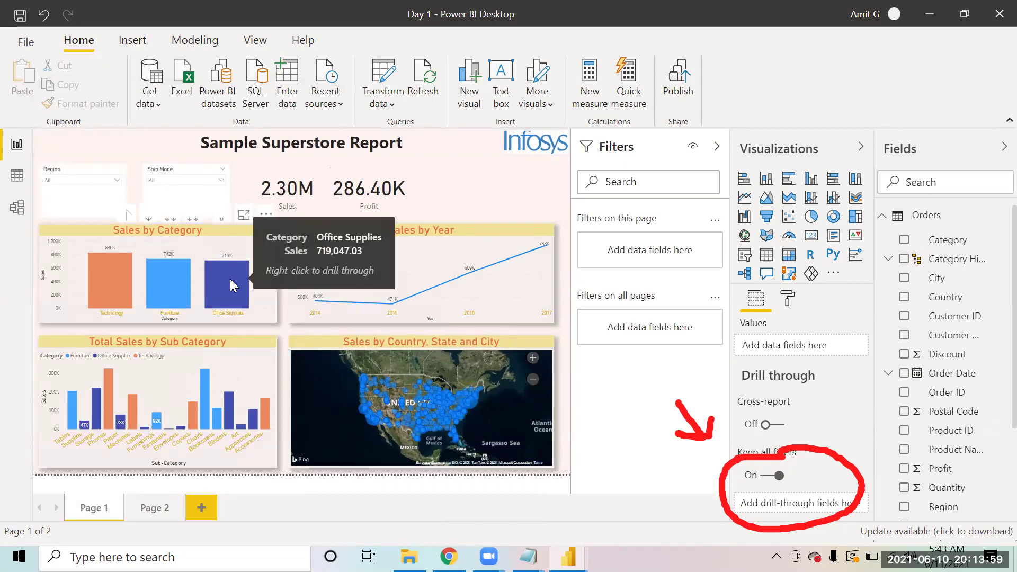
{"action": "right_click", "coordinate": [230, 278]}
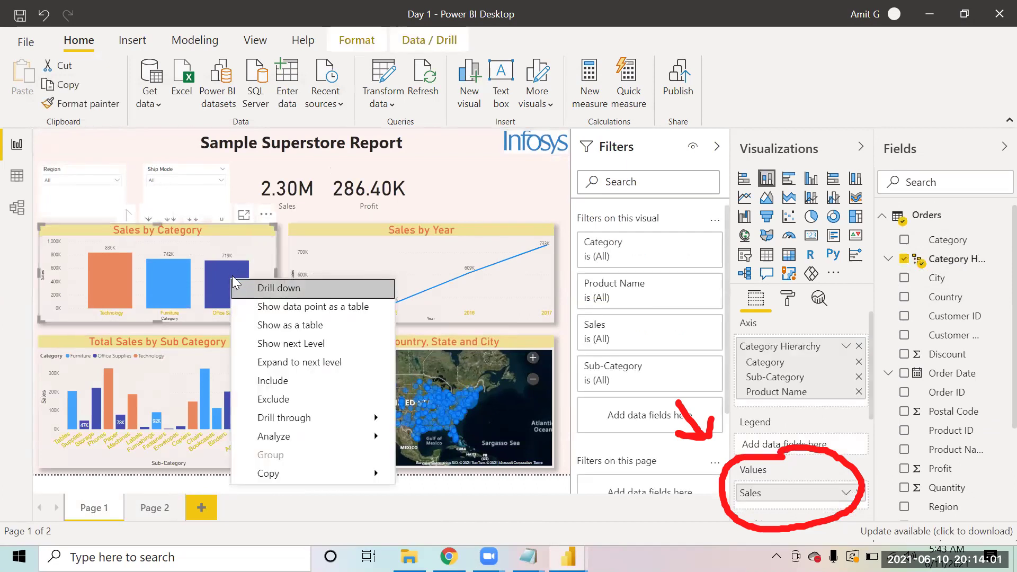
{"action": "left_click", "coordinate": [455, 178]}
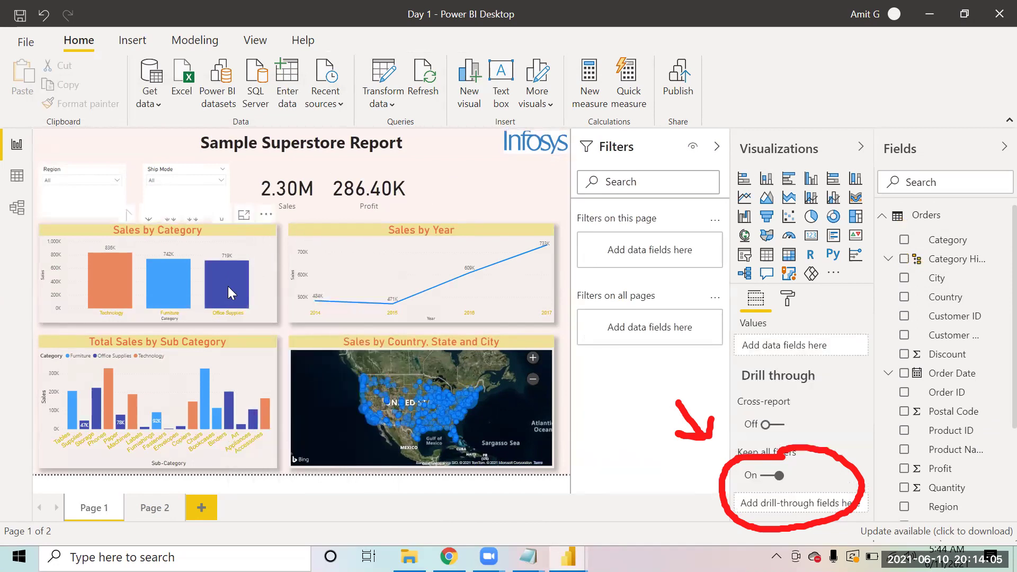
{"action": "mouse_move", "coordinate": [227, 286]}
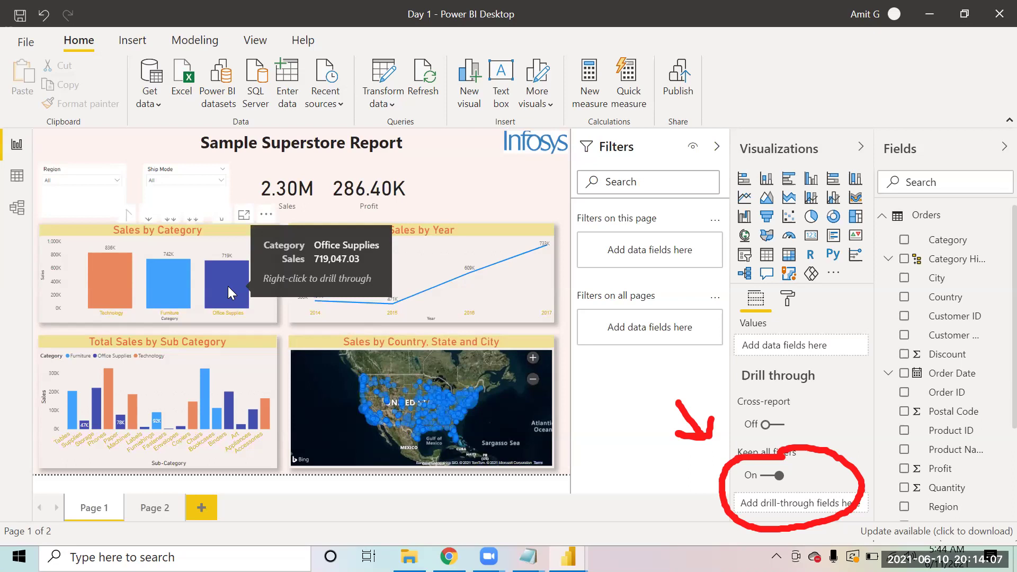
{"action": "left_click", "coordinate": [228, 286]}
{"action": "right_click", "coordinate": [228, 286]}
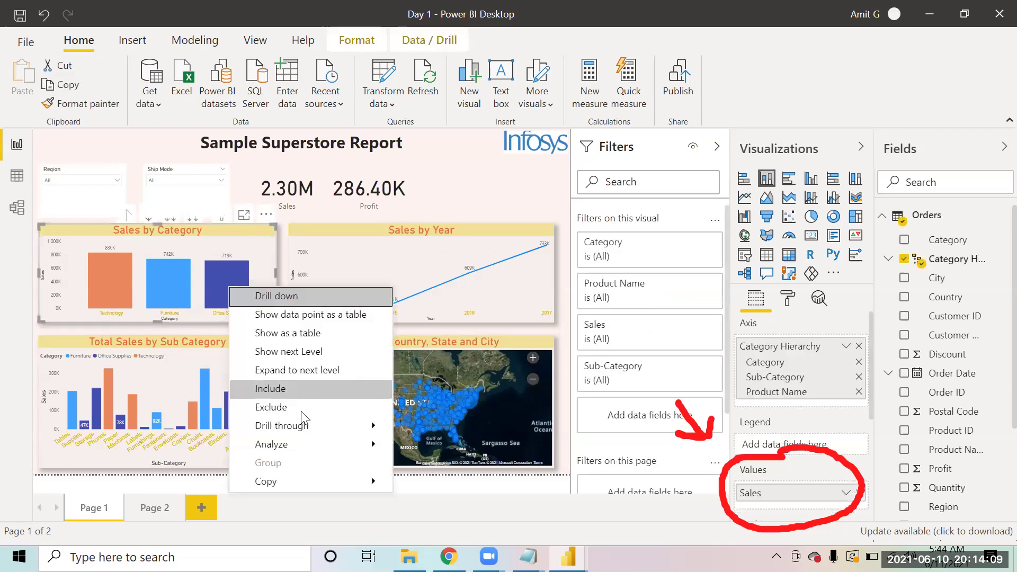
{"action": "mouse_move", "coordinate": [301, 418]}
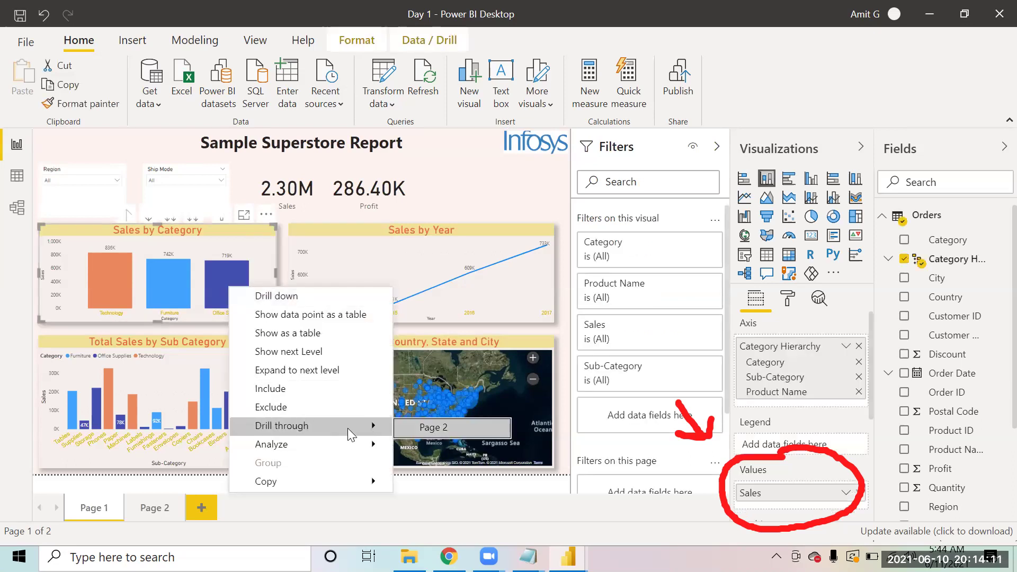
{"action": "left_click", "coordinate": [430, 427]}
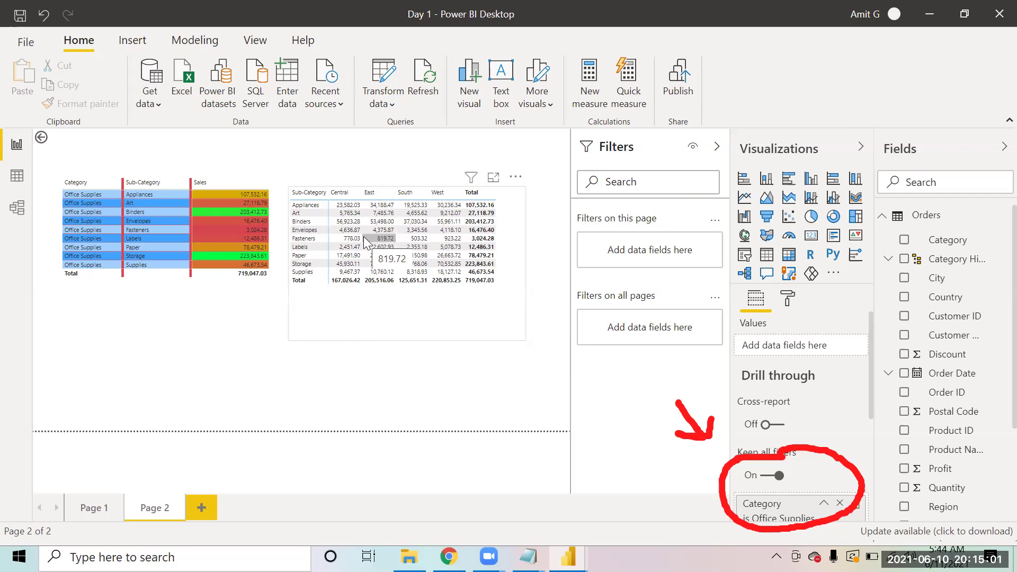
Go back to Page 1 and drill through from the Furniture bar of Sales by Category to Page 2
{"action": "left_click", "coordinate": [42, 138], "text": "ctrl"}
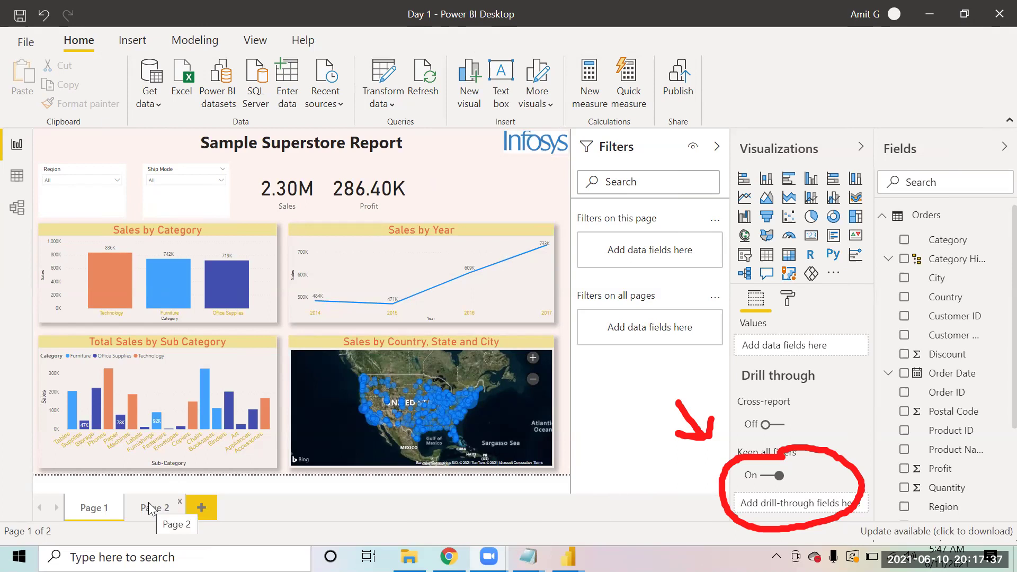
{"action": "right_click", "coordinate": [166, 278]}
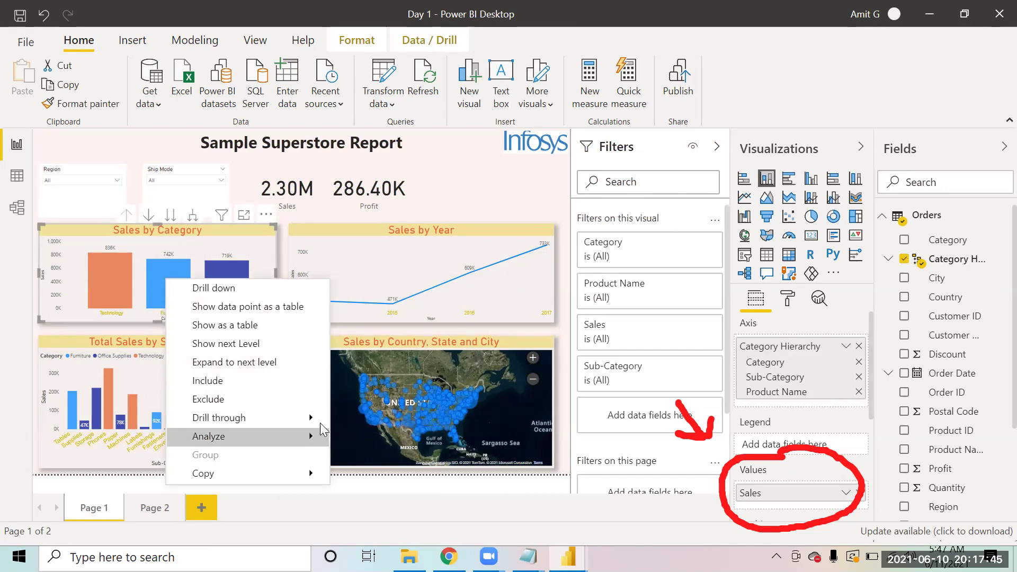
{"action": "left_click", "coordinate": [341, 421]}
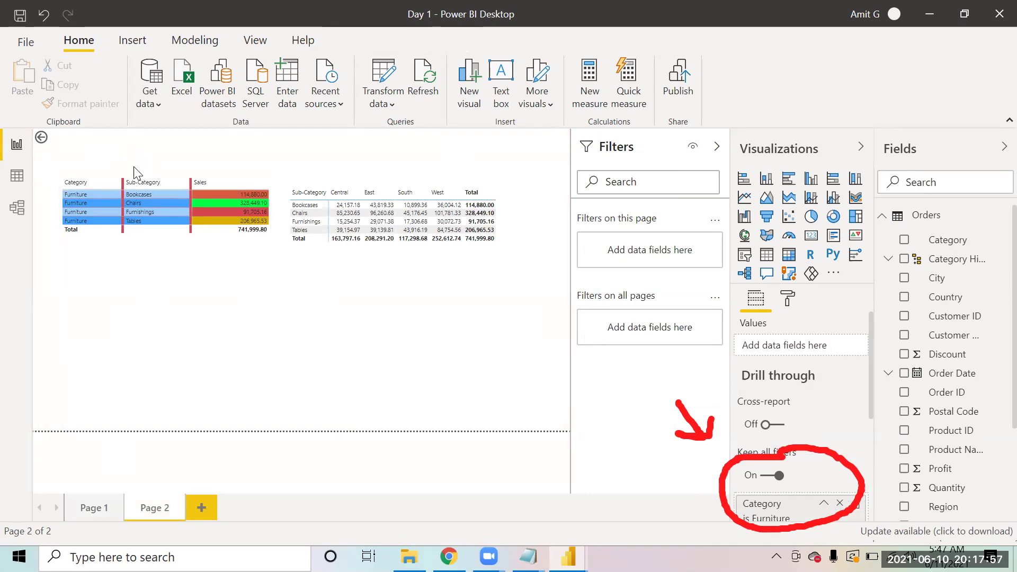
Move the category table and the regional matrix lower on Page 2, leaving free space above them
{"action": "left_click_drag", "start_coordinate": [226, 306], "coordinate": [220, 379]}
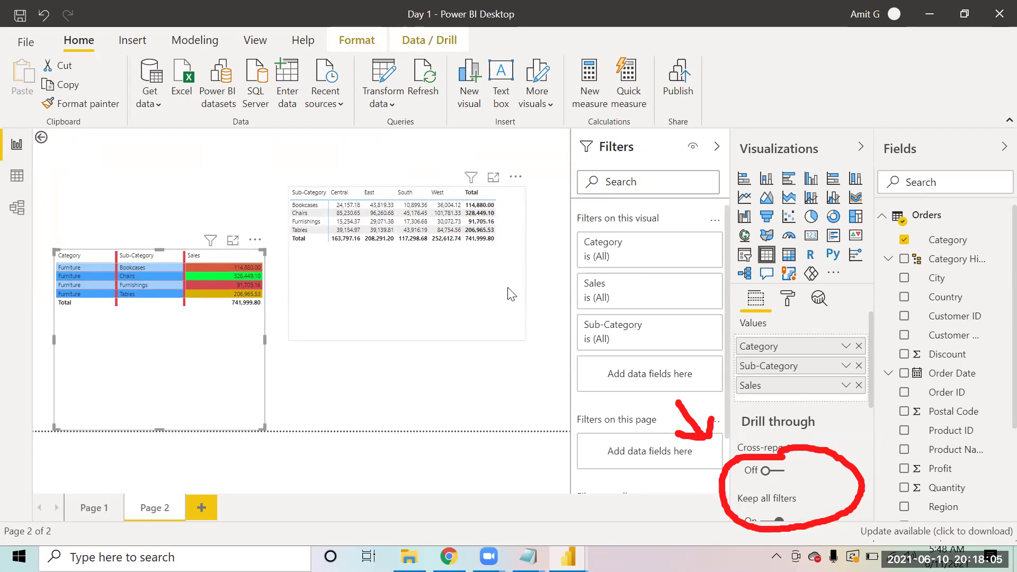
{"action": "left_click", "coordinate": [508, 192]}
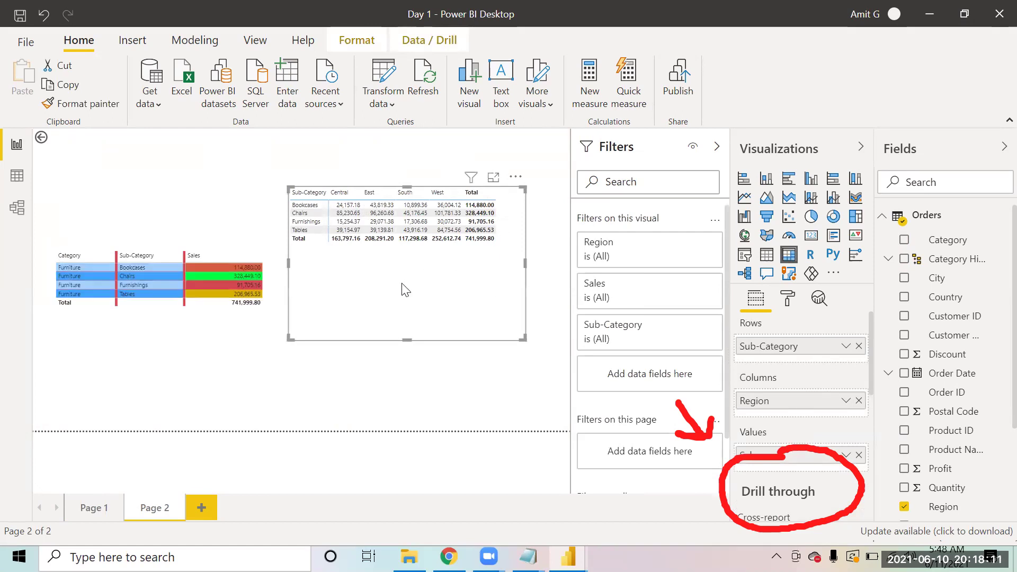
{"action": "left_click_drag", "start_coordinate": [411, 315], "coordinate": [427, 348]}
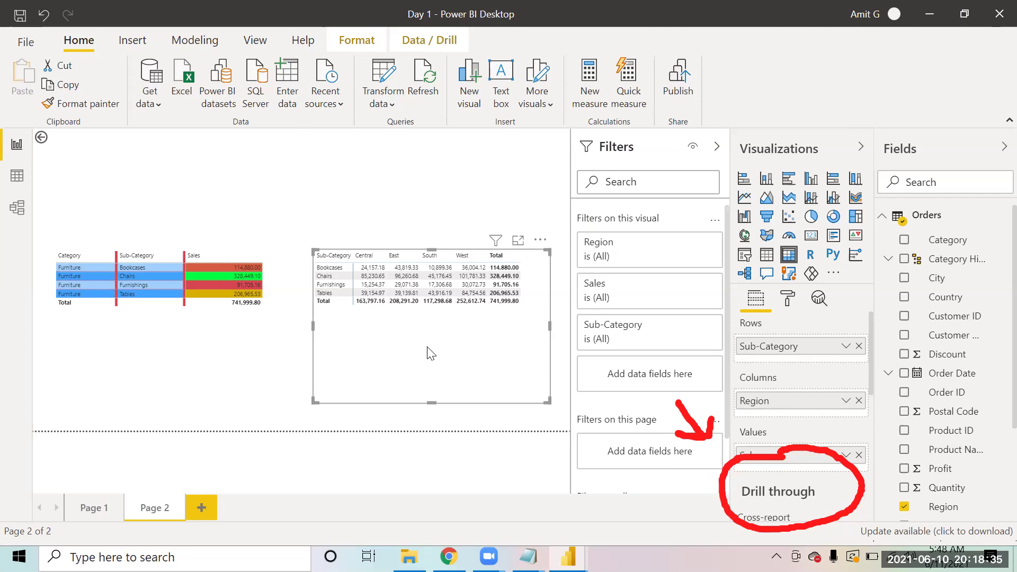
Check Page 1, return to Page 2, and add a compact card showing Category above the table
{"action": "left_click", "coordinate": [91, 509]}
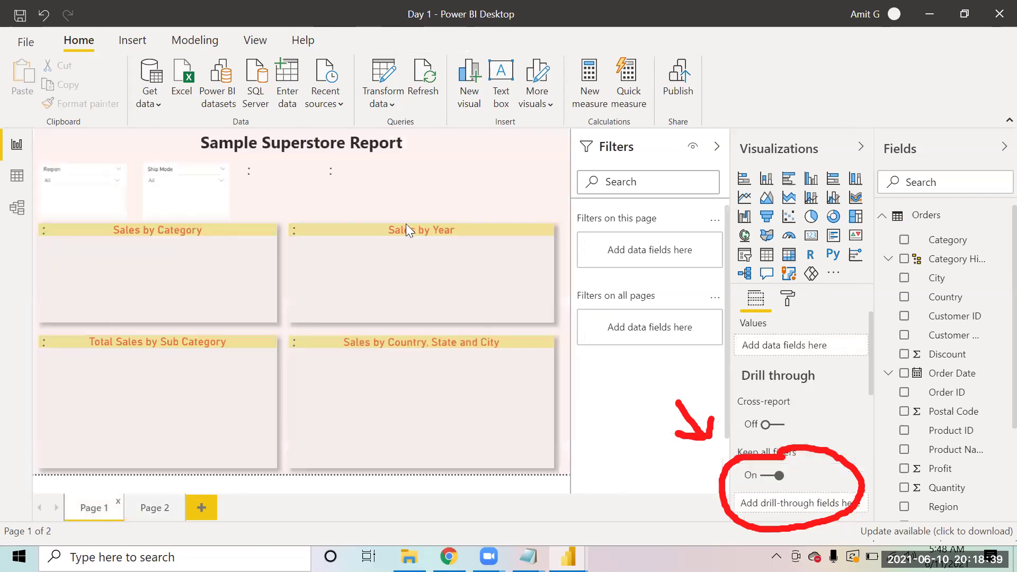
{"action": "left_click", "coordinate": [157, 509]}
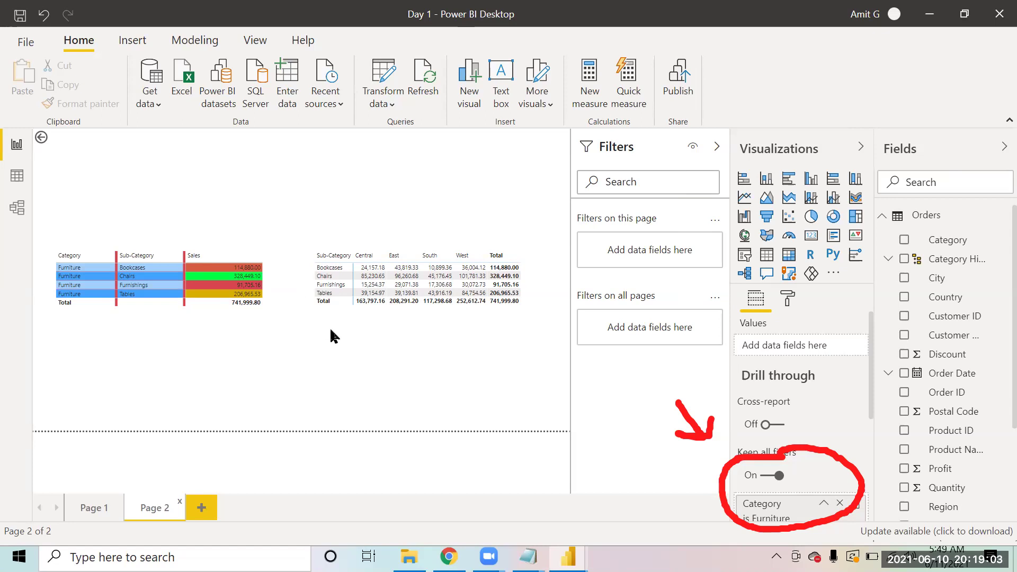
{"action": "left_click", "coordinate": [263, 199]}
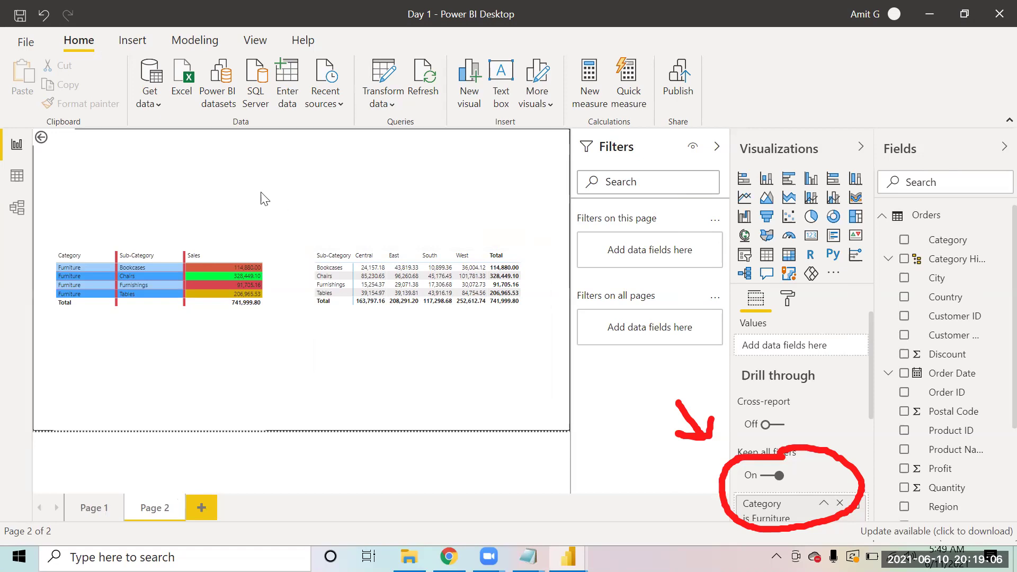
{"action": "left_click", "coordinate": [811, 236]}
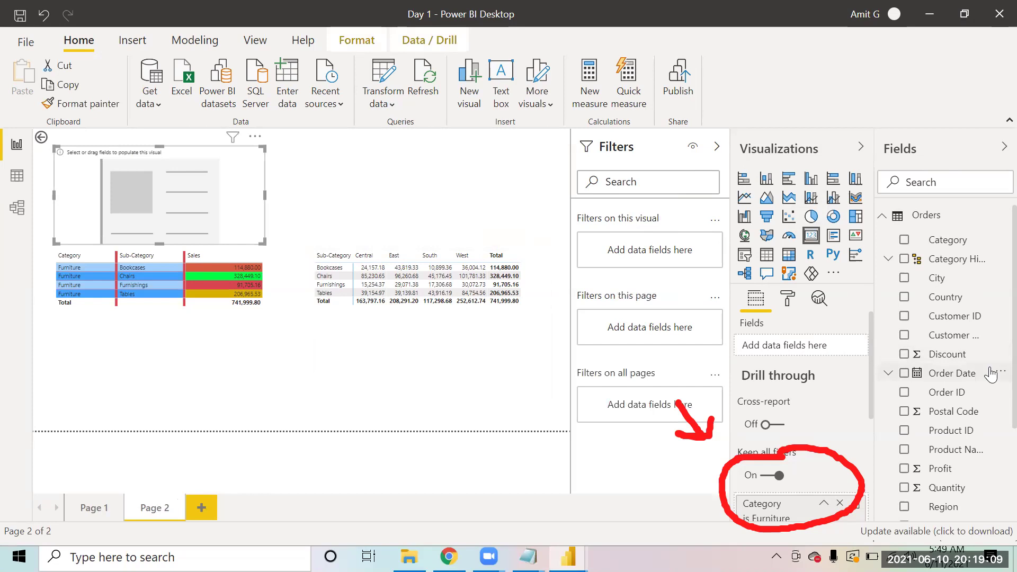
{"action": "left_click_drag", "start_coordinate": [953, 243], "coordinate": [821, 351]}
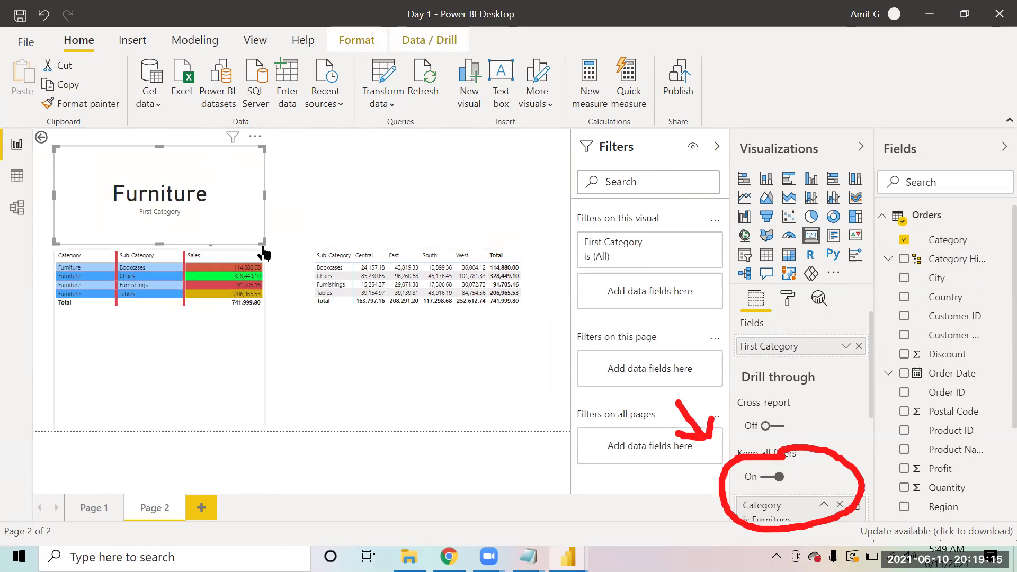
{"action": "left_click_drag", "start_coordinate": [262, 242], "coordinate": [204, 195]}
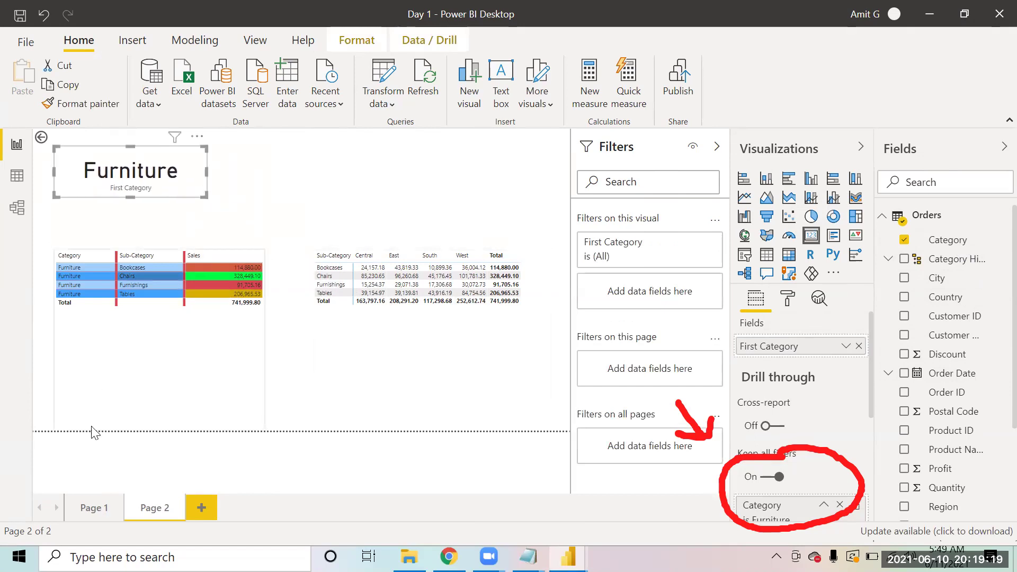
Drill through from the Office Supplies bar of Page 1's Sales by Category chart to Page 2 and inspect the matrix
{"action": "left_click", "coordinate": [91, 508]}
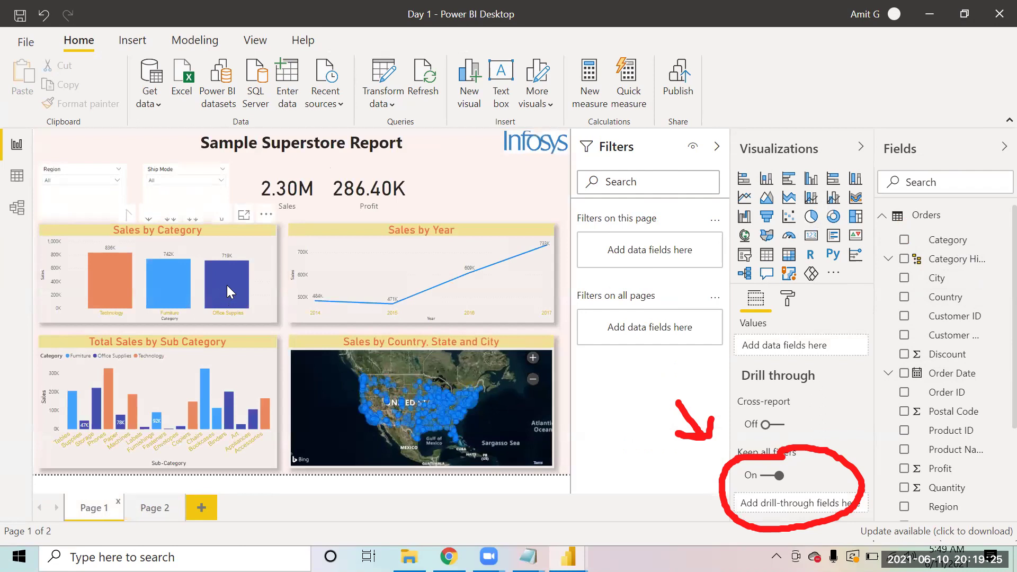
{"action": "right_click", "coordinate": [227, 285]}
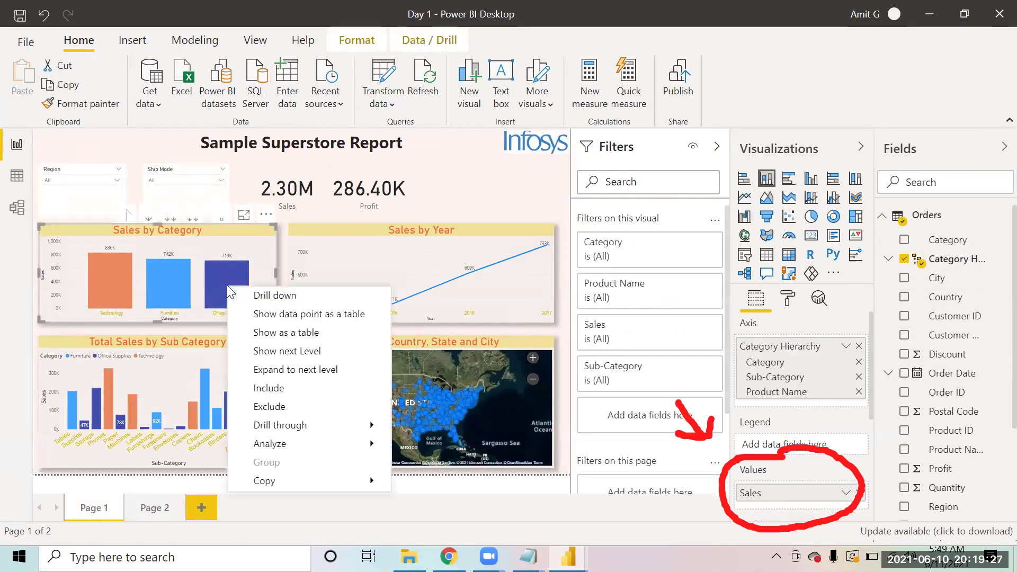
{"action": "mouse_move", "coordinate": [326, 426]}
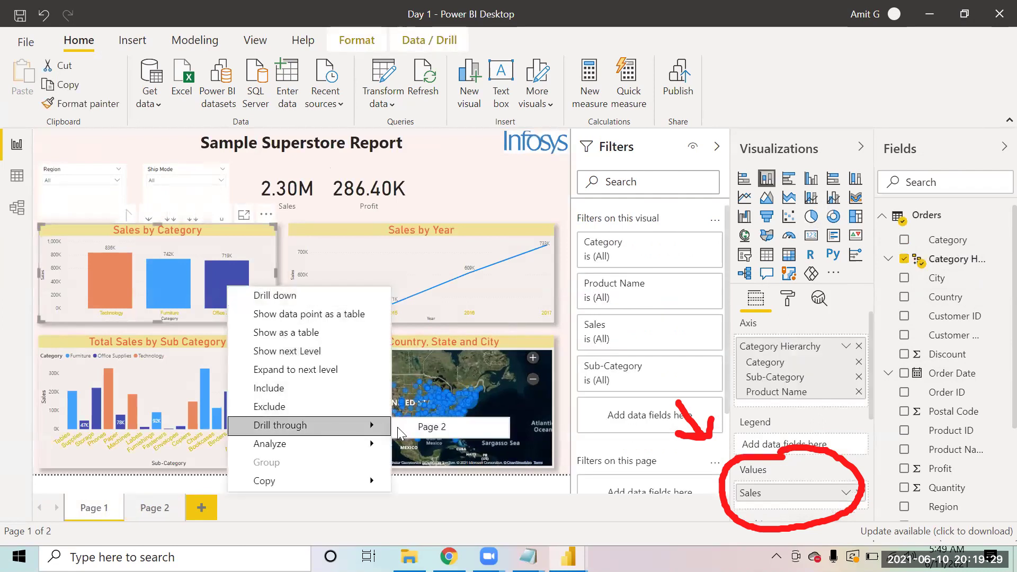
{"action": "left_click", "coordinate": [429, 430]}
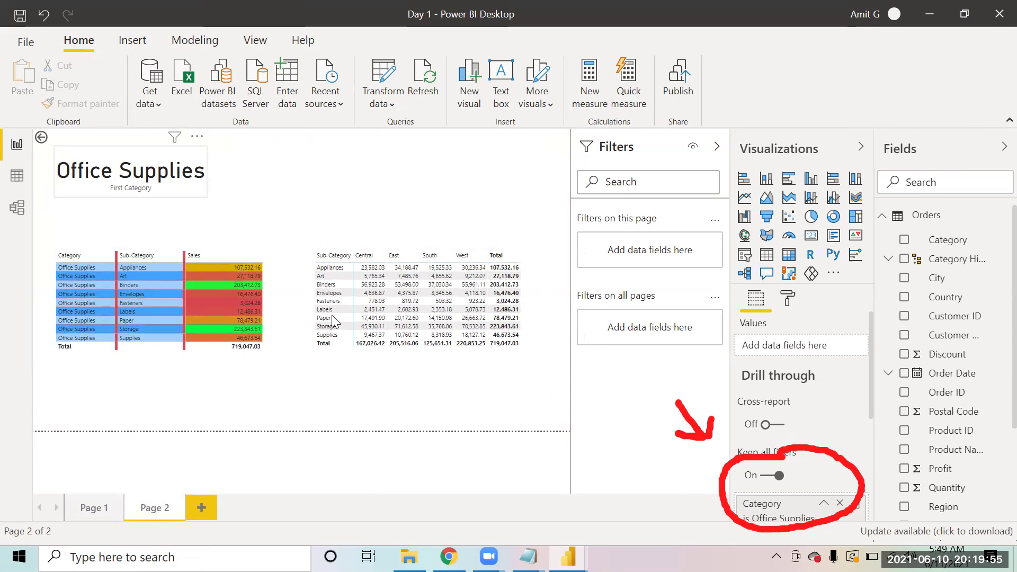
{"action": "left_click", "coordinate": [403, 373]}
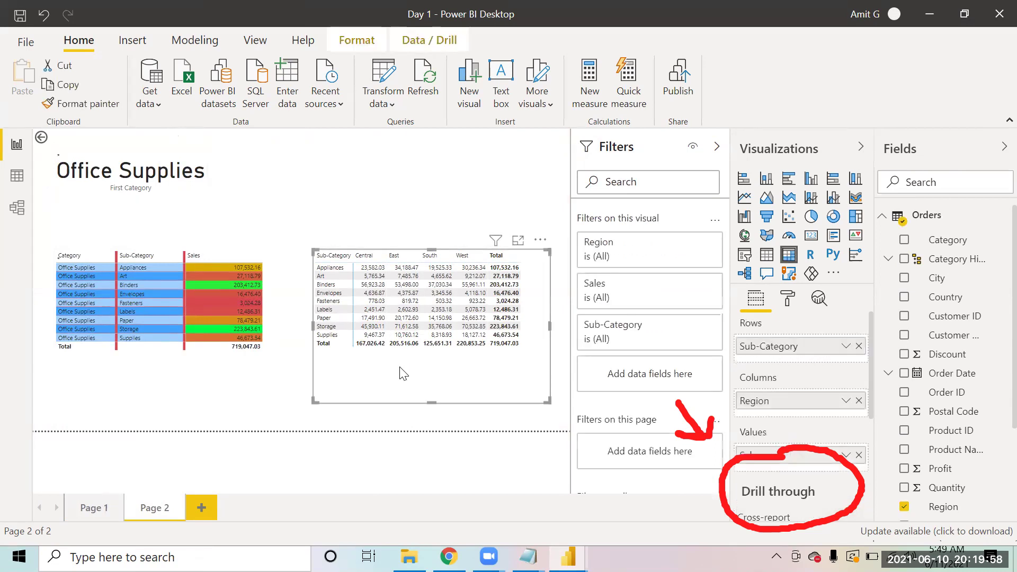
{"action": "left_click", "coordinate": [270, 368]}
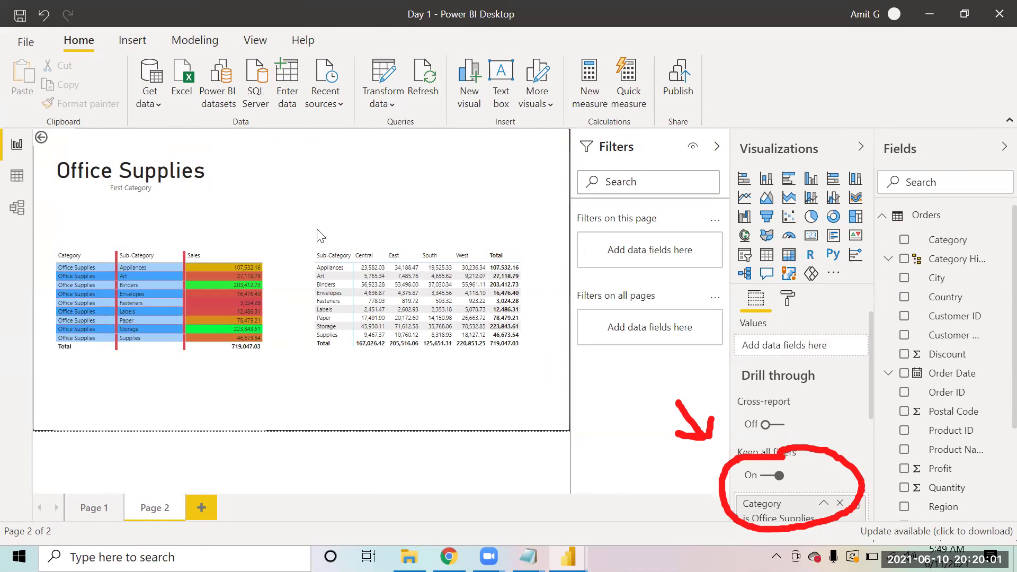
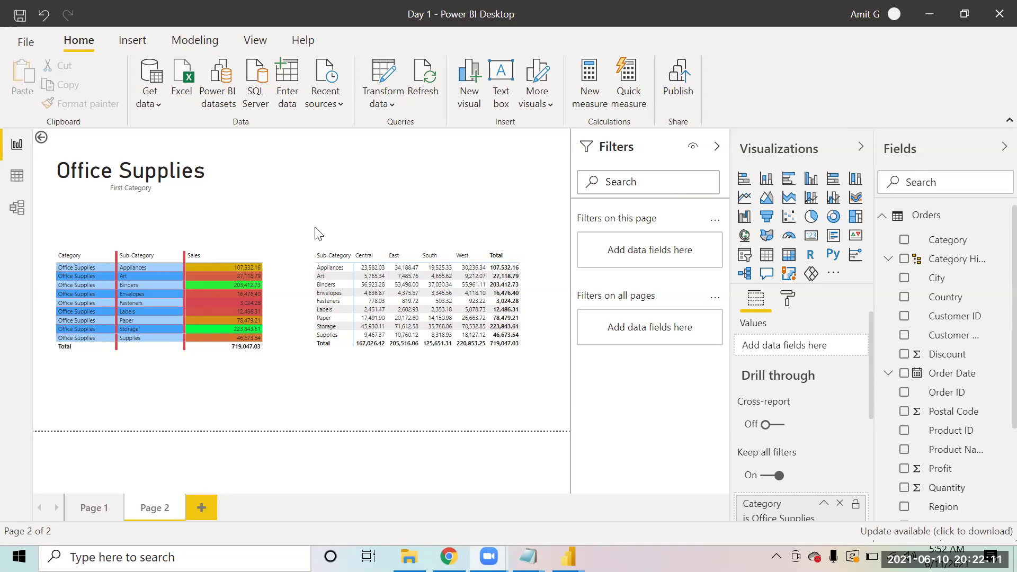
Add a new report page and place an enlarged empty scatter chart on the left half of its canvas
{"action": "left_click", "coordinate": [233, 455]}
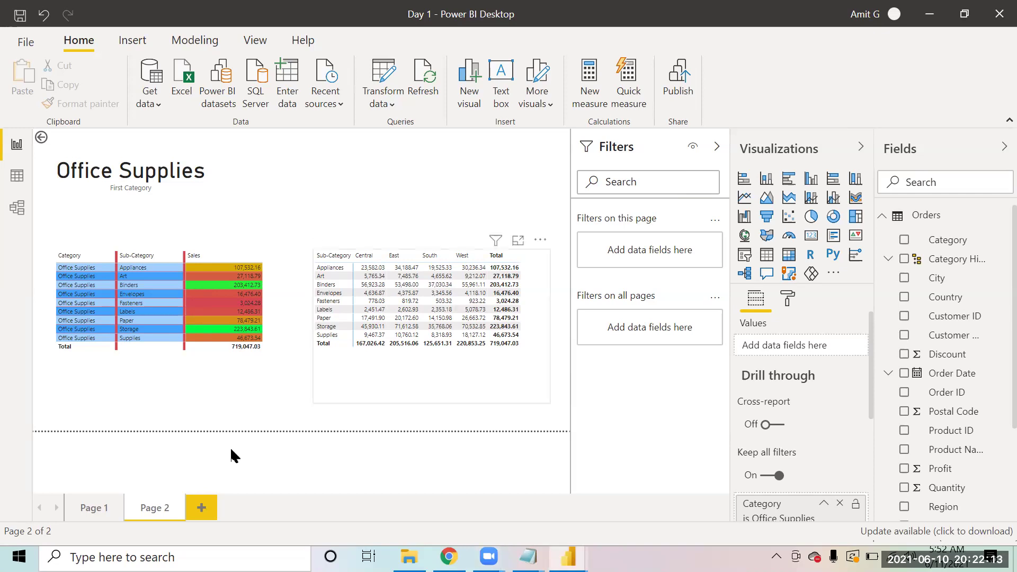
{"action": "left_click", "coordinate": [207, 504]}
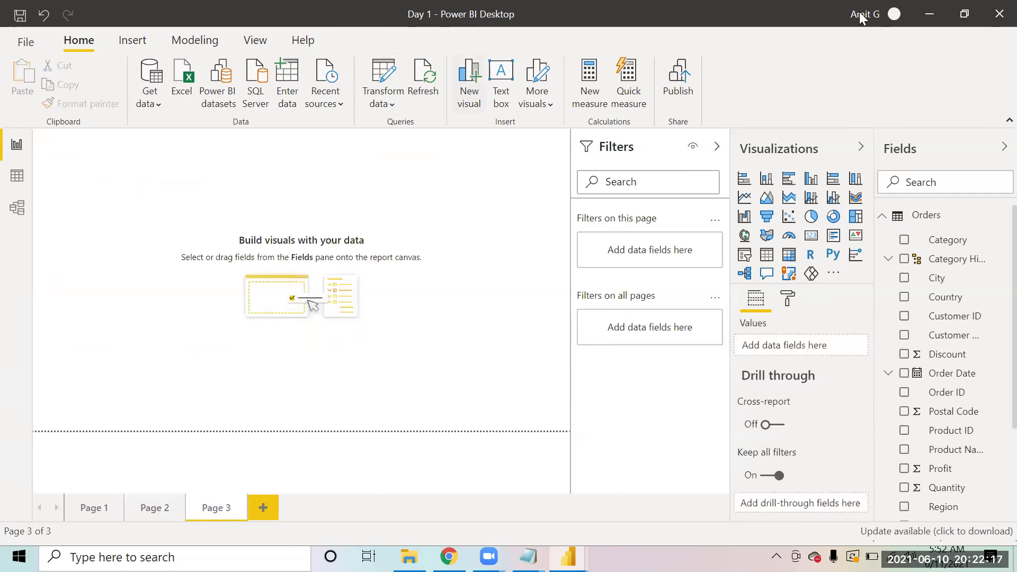
{"action": "left_click", "coordinate": [784, 222]}
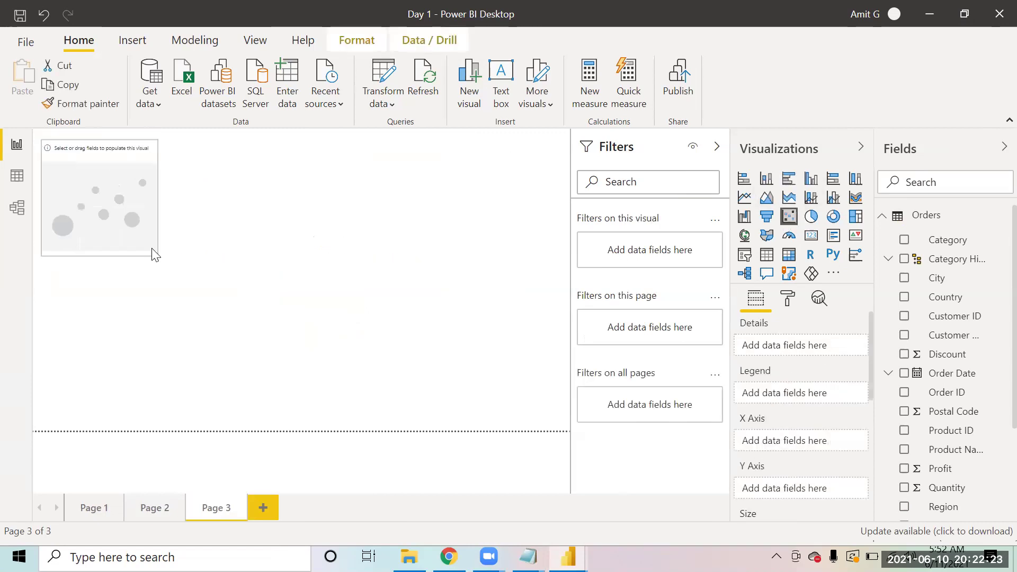
{"action": "left_click_drag", "start_coordinate": [111, 169], "coordinate": [146, 226]}
{"action": "left_click_drag", "start_coordinate": [185, 302], "coordinate": [316, 372]}
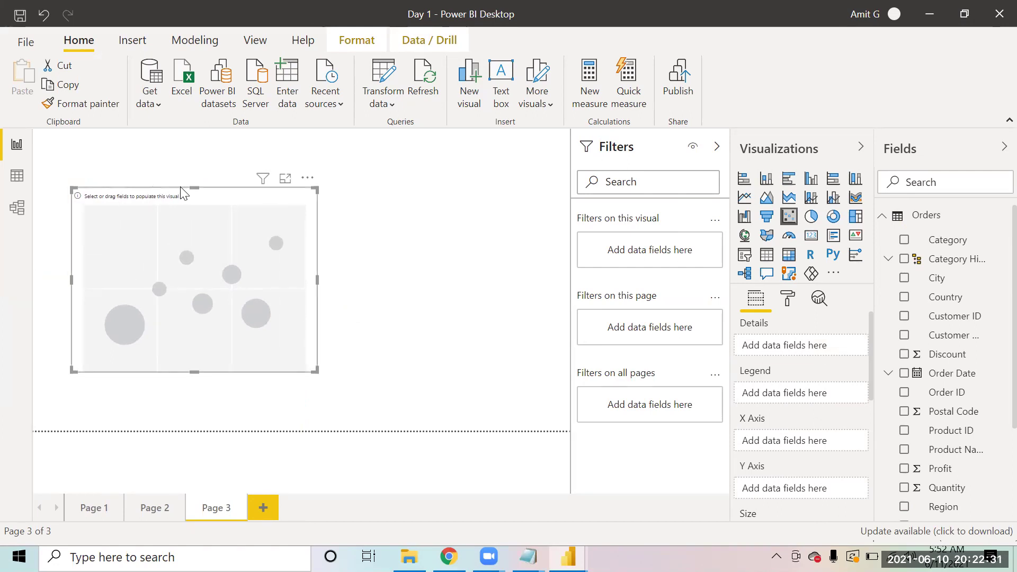
{"action": "left_click_drag", "start_coordinate": [193, 187], "coordinate": [193, 179]}
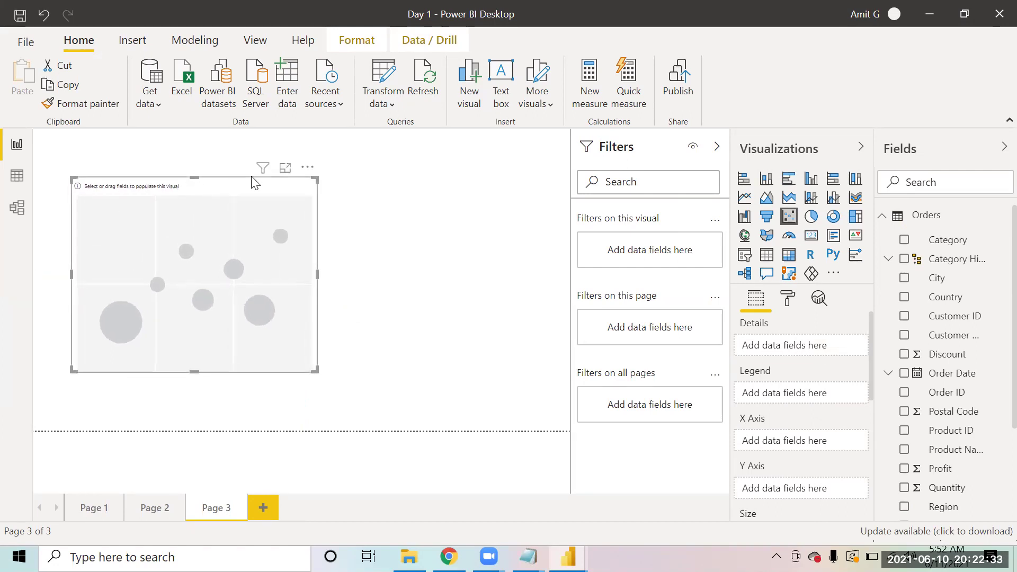
{"action": "left_click_drag", "start_coordinate": [315, 176], "coordinate": [322, 178]}
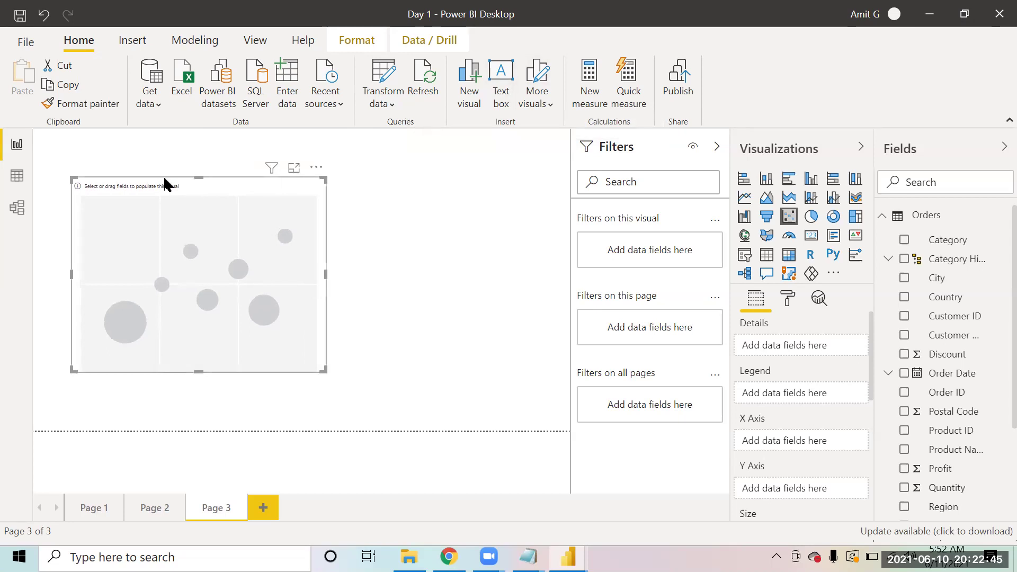
{"action": "left_click_drag", "start_coordinate": [164, 183], "coordinate": [155, 181]}
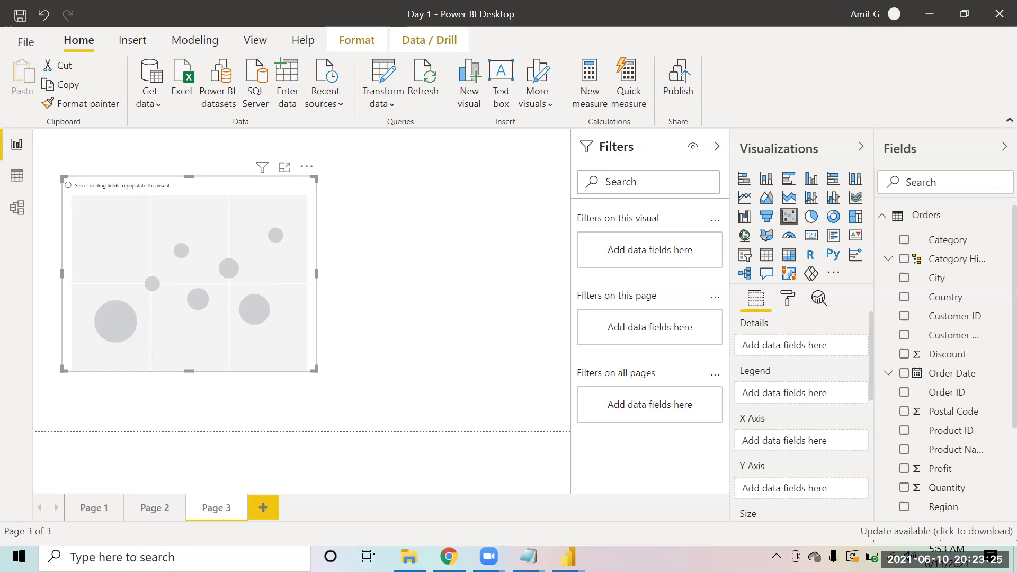
Switch to Chrome and search Google Images for "scatter plot" in a new tab
{"action": "left_click", "coordinate": [448, 556]}
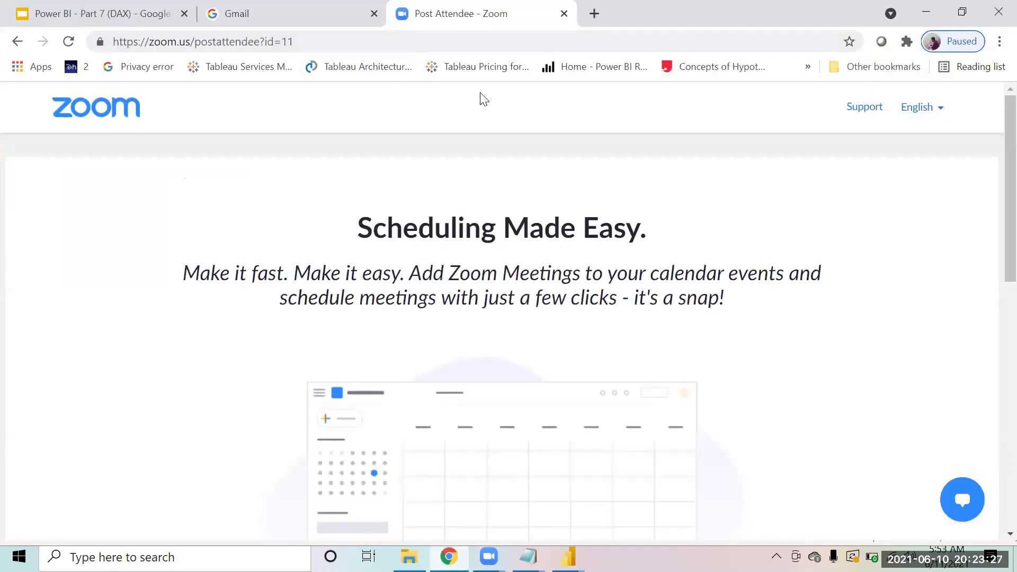
{"action": "left_click", "coordinate": [601, 23]}
{"action": "type", "text": "scatter plot"}
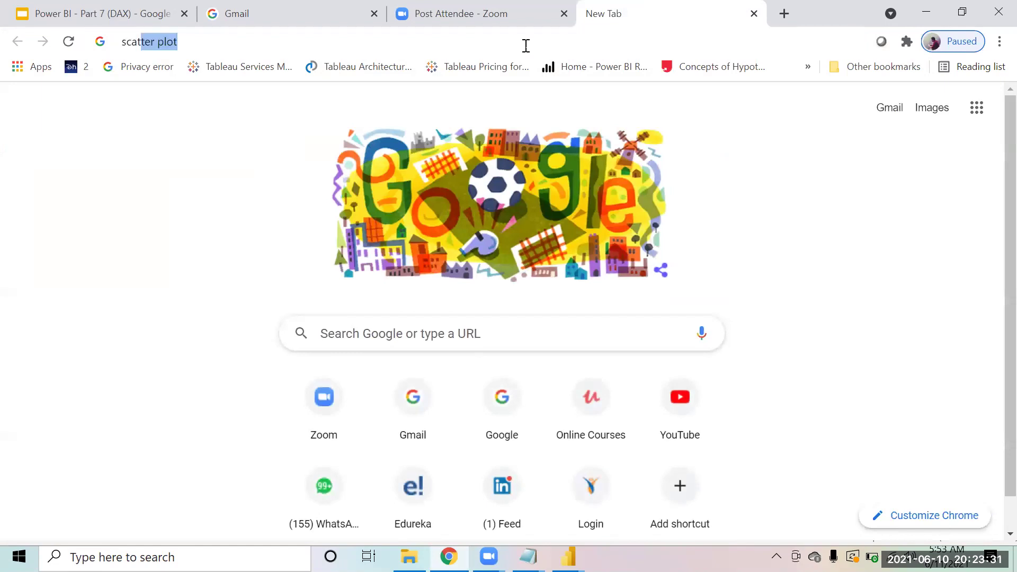
{"action": "key", "text": "Return"}
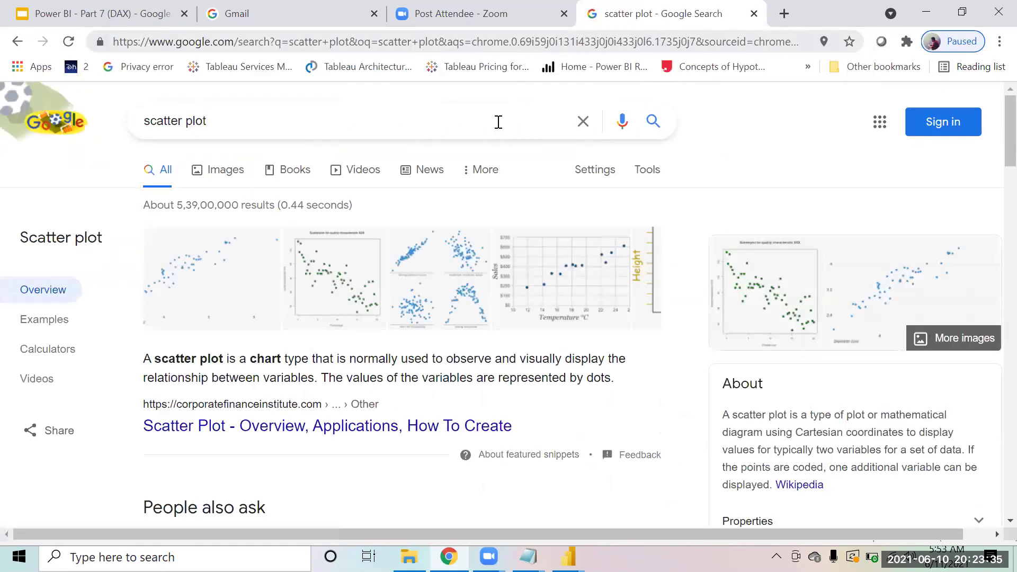
{"action": "left_click", "coordinate": [221, 177]}
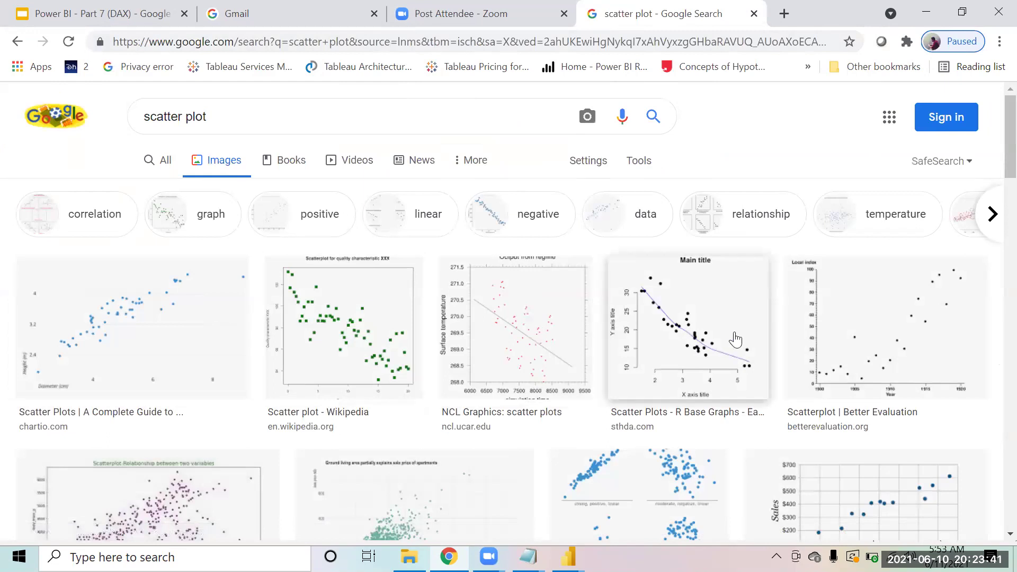
Examine the Better Evaluation, Wikipedia and Math is Fun scatter plot examples, and switch back to the Day 1 report in Power BI Desktop
{"action": "left_click", "coordinate": [895, 329]}
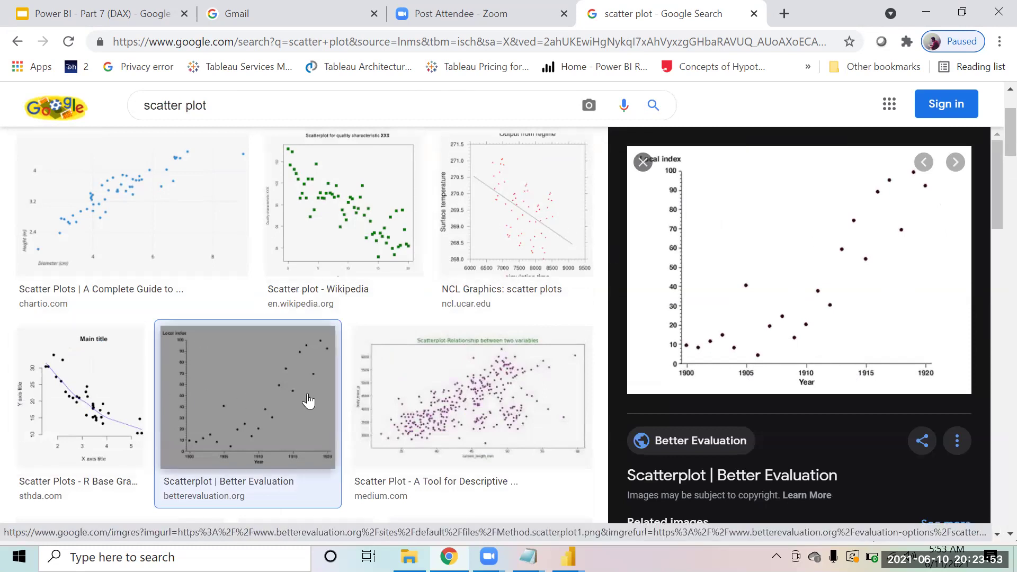
{"action": "left_click", "coordinate": [516, 243]}
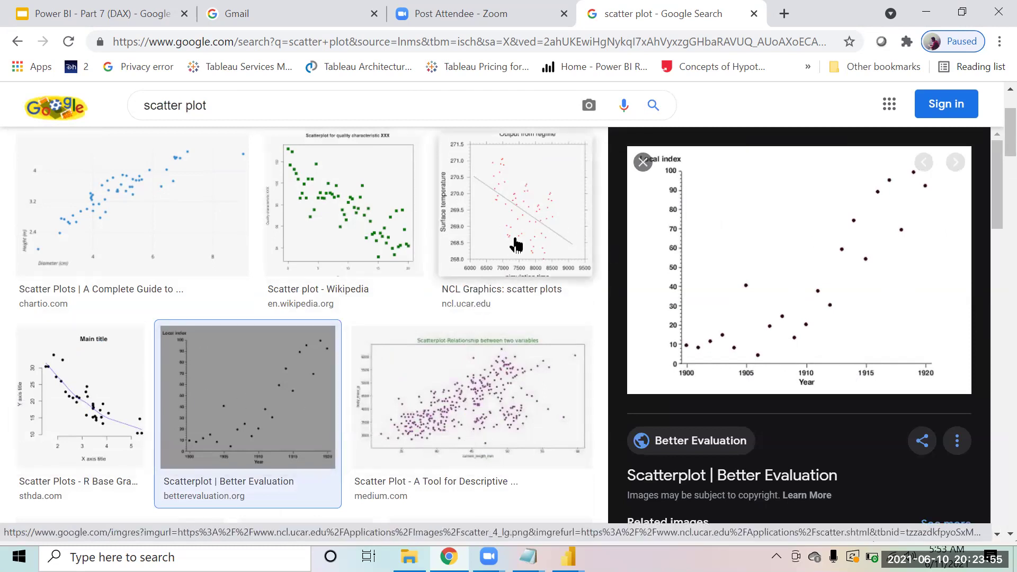
{"action": "left_click", "coordinate": [354, 215]}
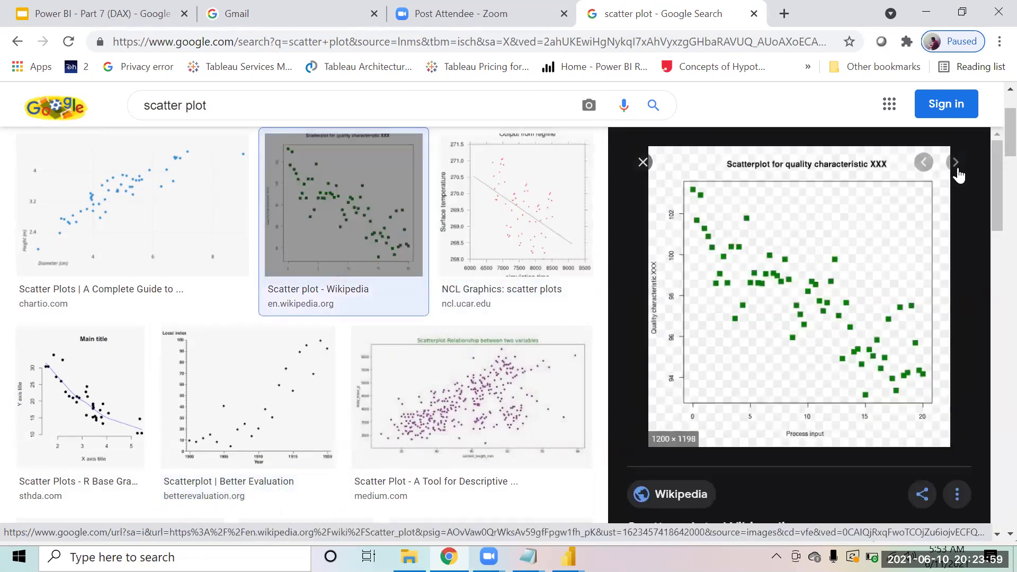
{"action": "scroll", "coordinate": [560, 322], "scroll_direction": "down", "scroll_amount": 5}
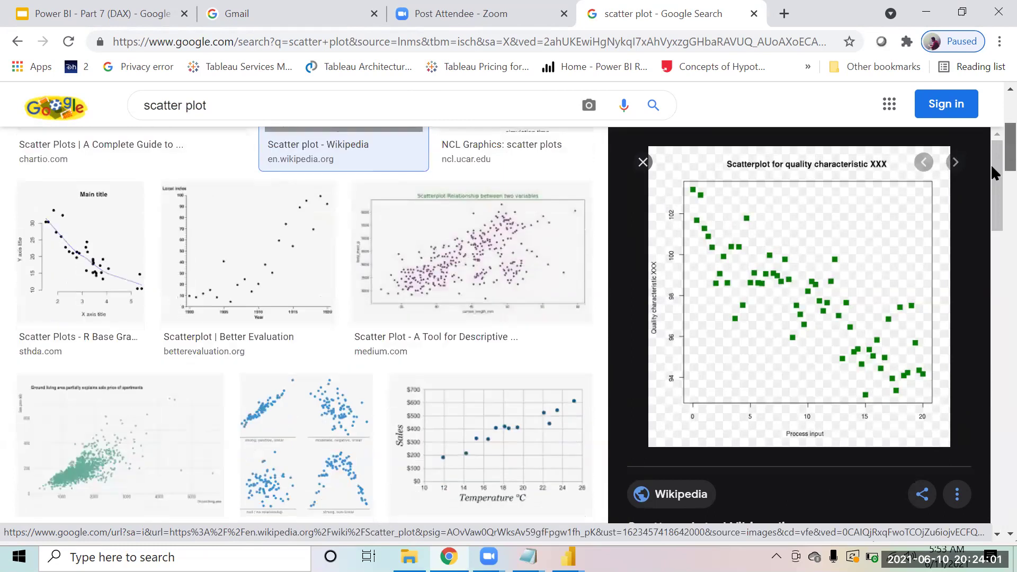
{"action": "left_click", "coordinate": [560, 322]}
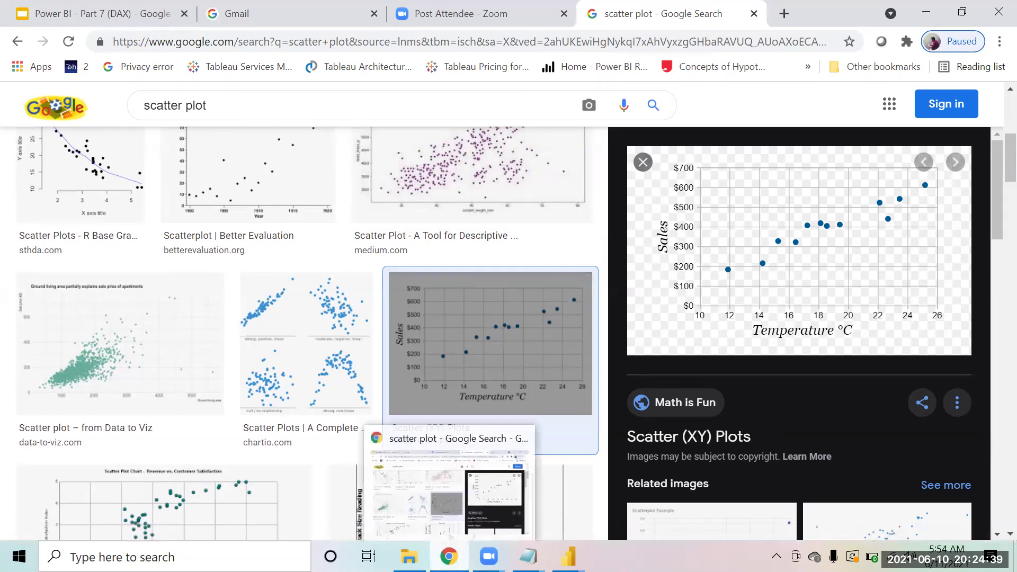
{"action": "mouse_move", "coordinate": [568, 556]}
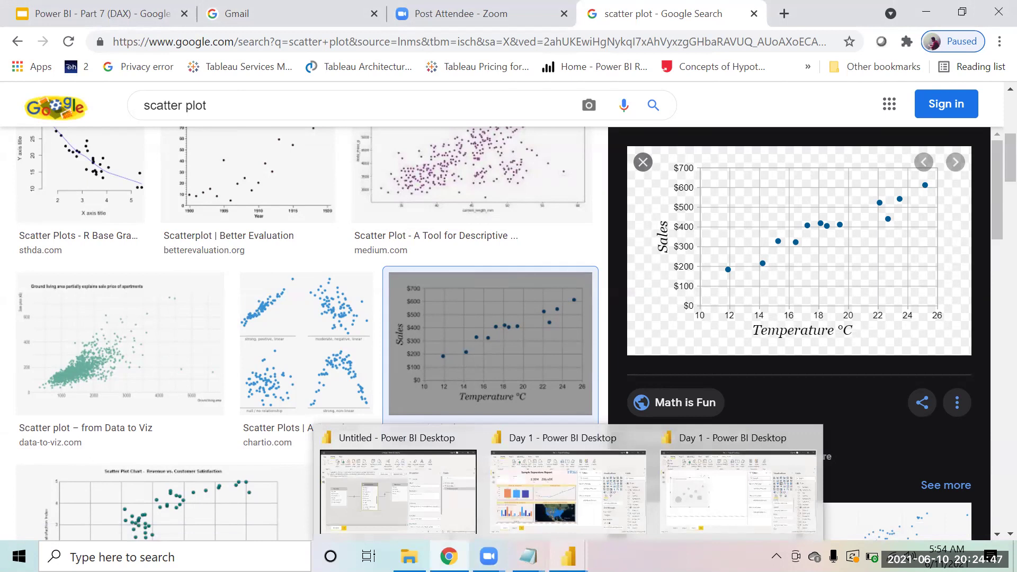
{"action": "left_click", "coordinate": [568, 556]}
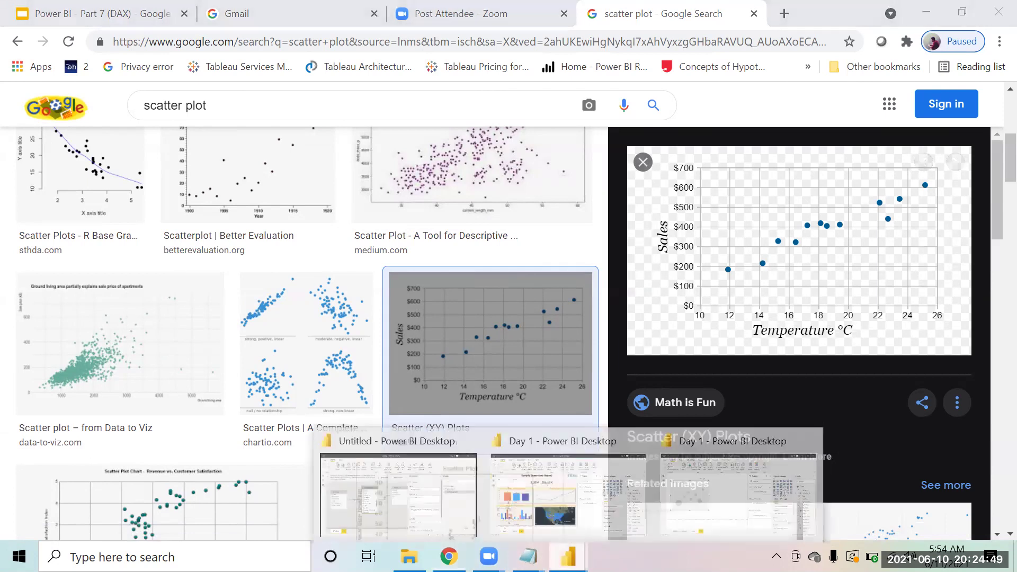
{"action": "key", "text": "alt+Tab"}
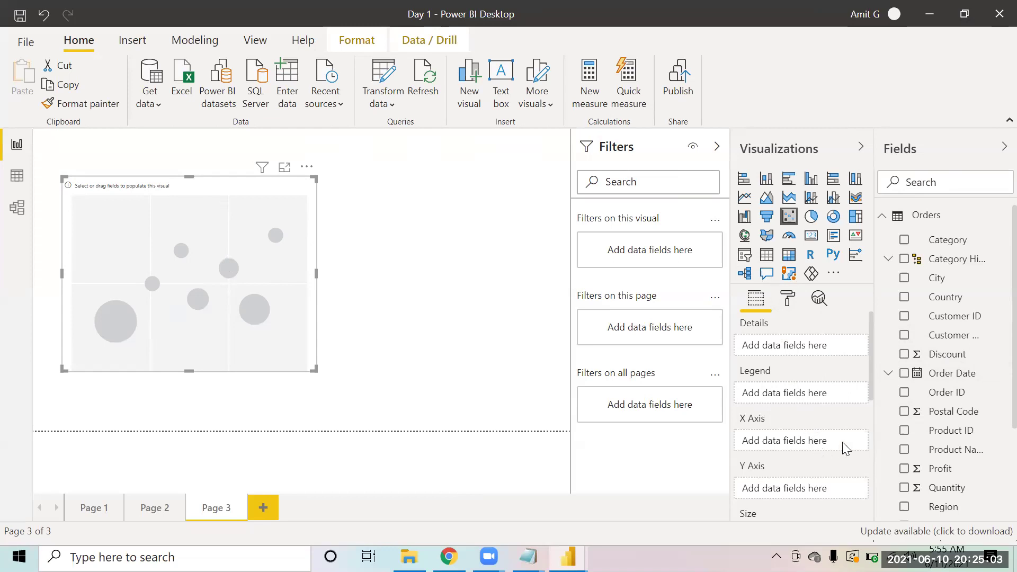
Plot Sales on the X axis and Profit on the Y axis of Page 3's scatter chart
{"action": "mouse_move", "coordinate": [872, 377]}
{"action": "left_mouse_down"}
{"action": "mouse_move", "coordinate": [872, 483]}
{"action": "mouse_move", "coordinate": [879, 391]}
{"action": "left_mouse_up"}
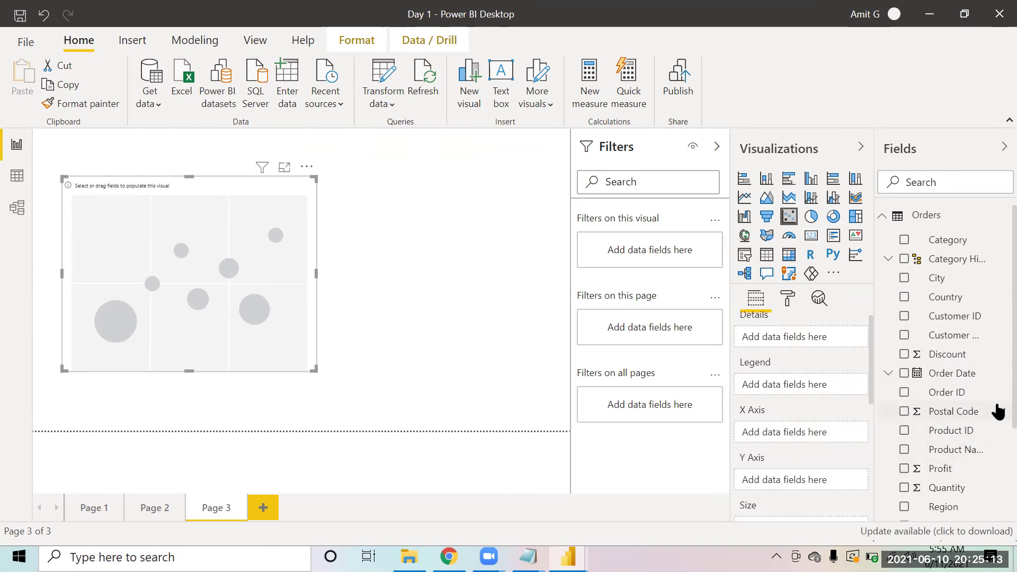
{"action": "scroll", "coordinate": [991, 381], "scroll_direction": "down", "scroll_amount": 1}
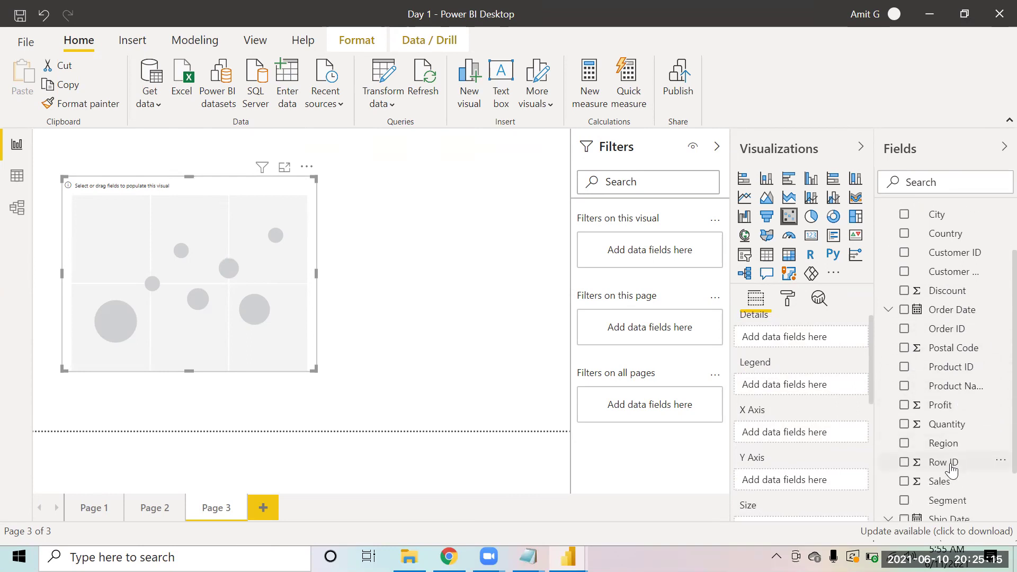
{"action": "left_click_drag", "start_coordinate": [946, 483], "coordinate": [804, 438]}
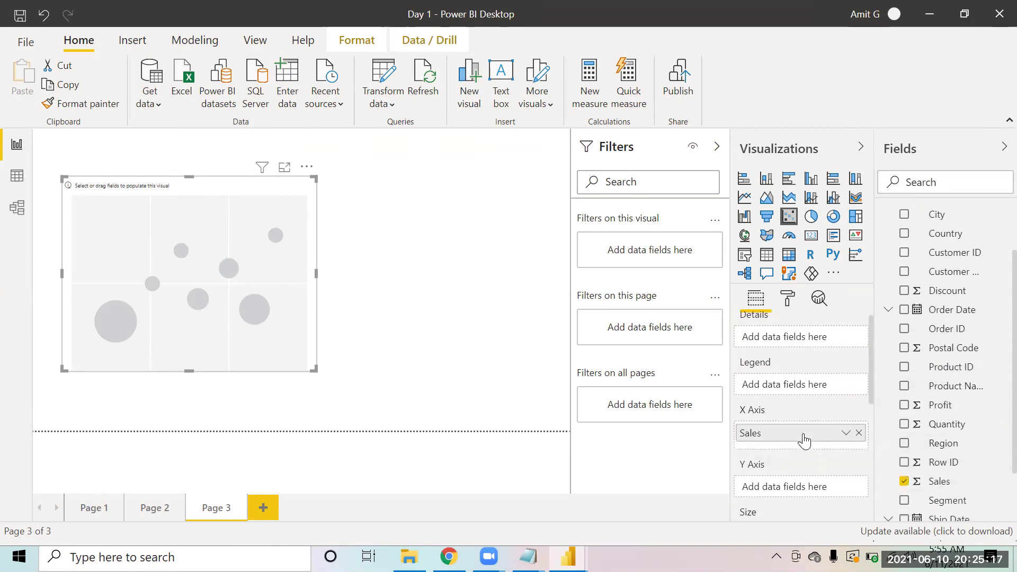
{"action": "left_click_drag", "start_coordinate": [939, 407], "coordinate": [809, 493]}
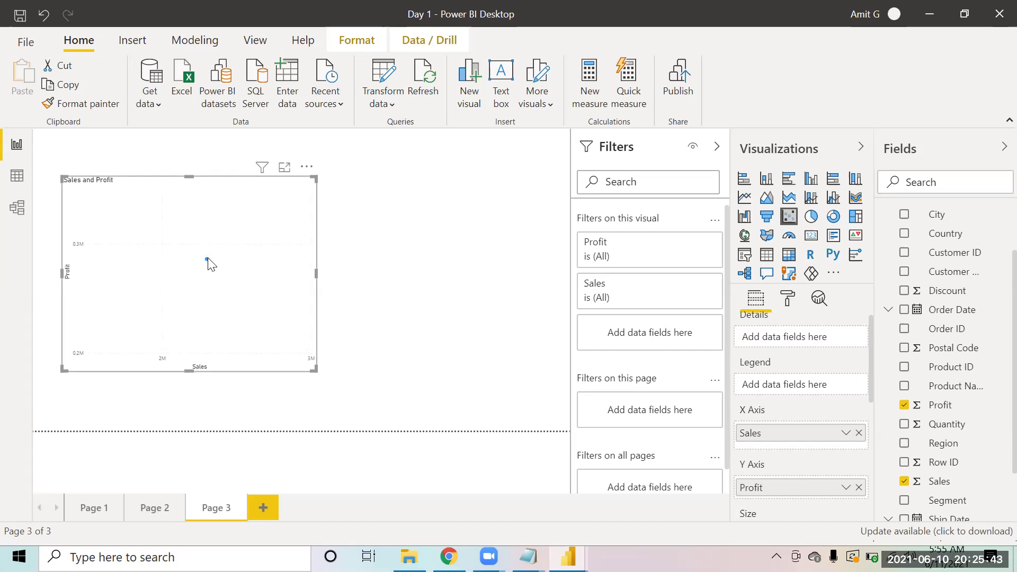
{"action": "mouse_move", "coordinate": [209, 260]}
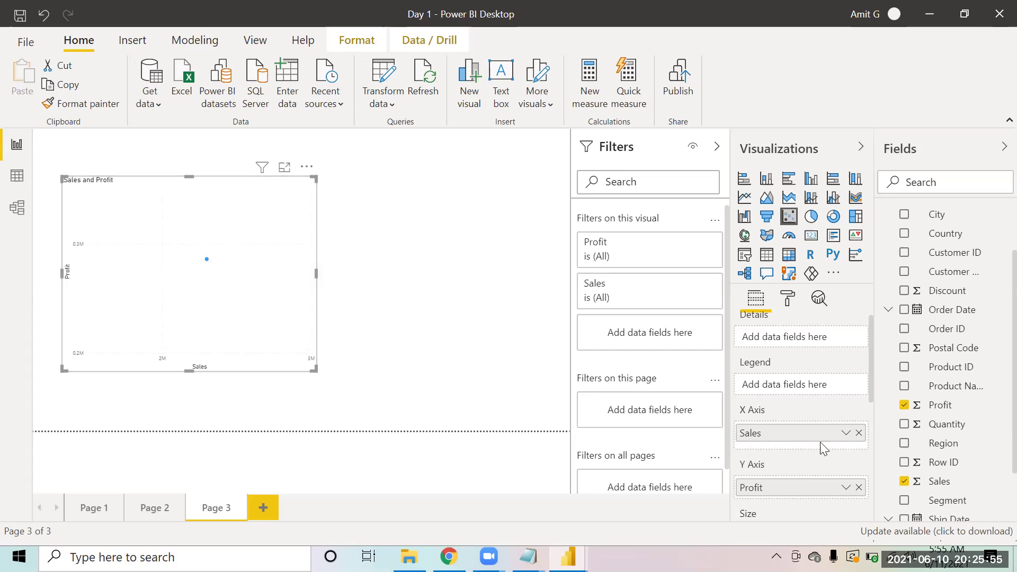
Set both the Sales and Profit fields of the scatter chart to Don't summarize
{"action": "left_click_drag", "start_coordinate": [870, 371], "coordinate": [868, 411]}
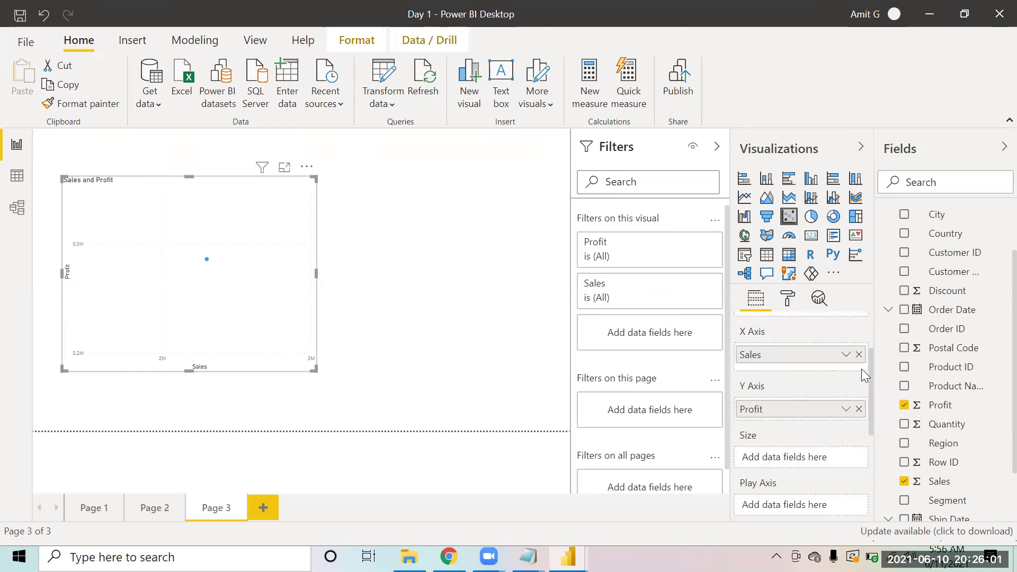
{"action": "left_click", "coordinate": [847, 354]}
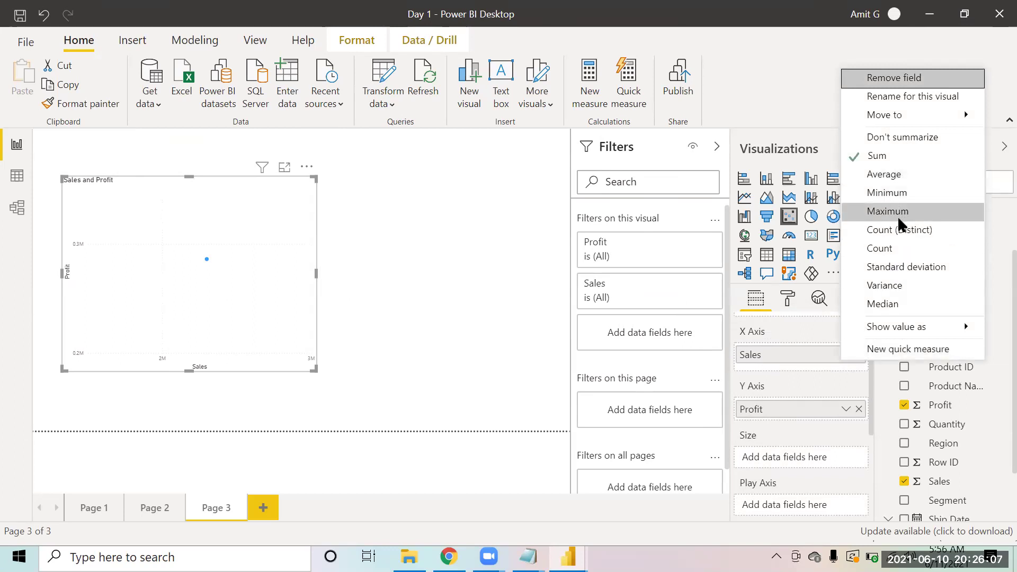
{"action": "left_click", "coordinate": [888, 141]}
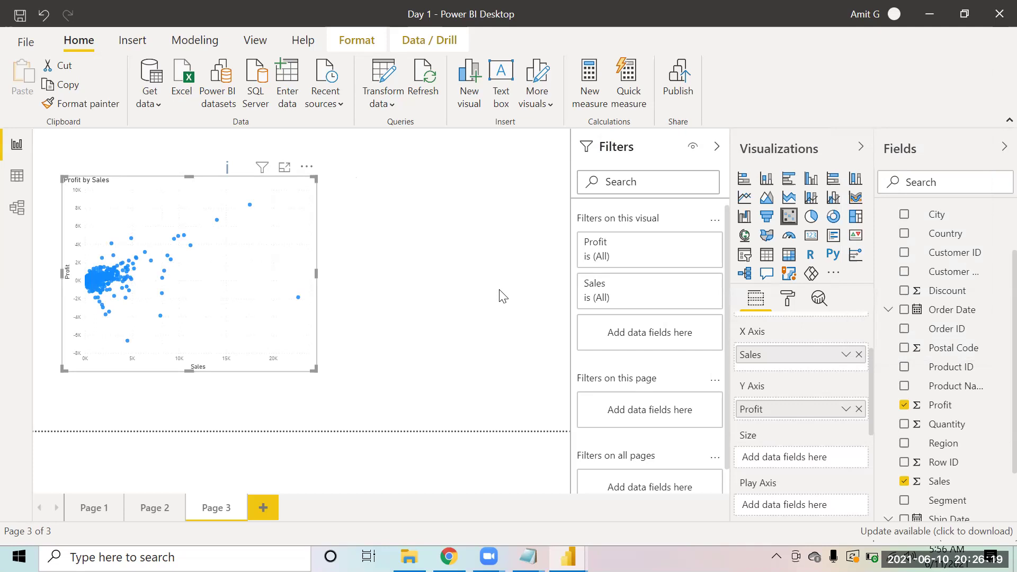
{"action": "left_click", "coordinate": [846, 409]}
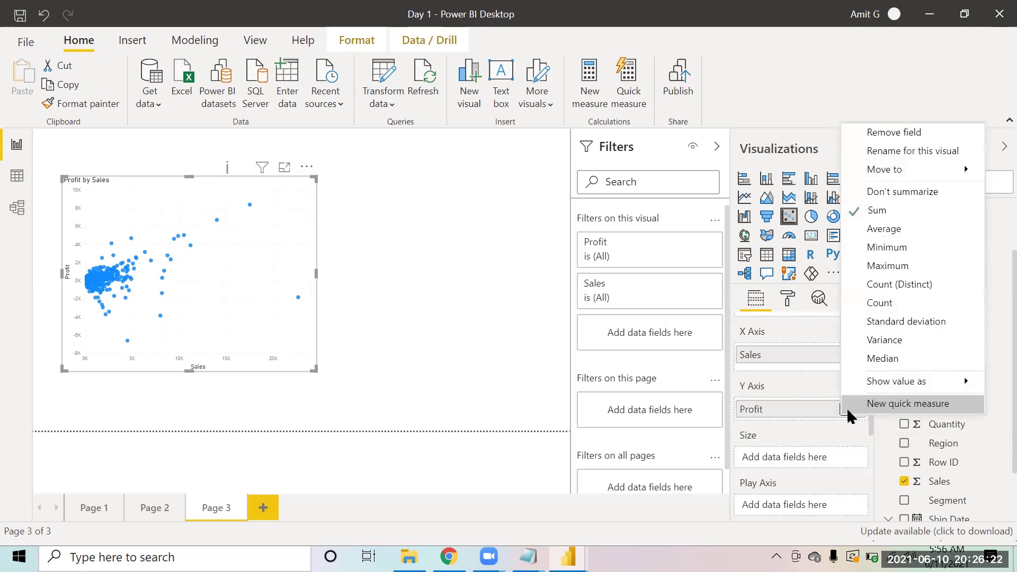
{"action": "left_click", "coordinate": [891, 195]}
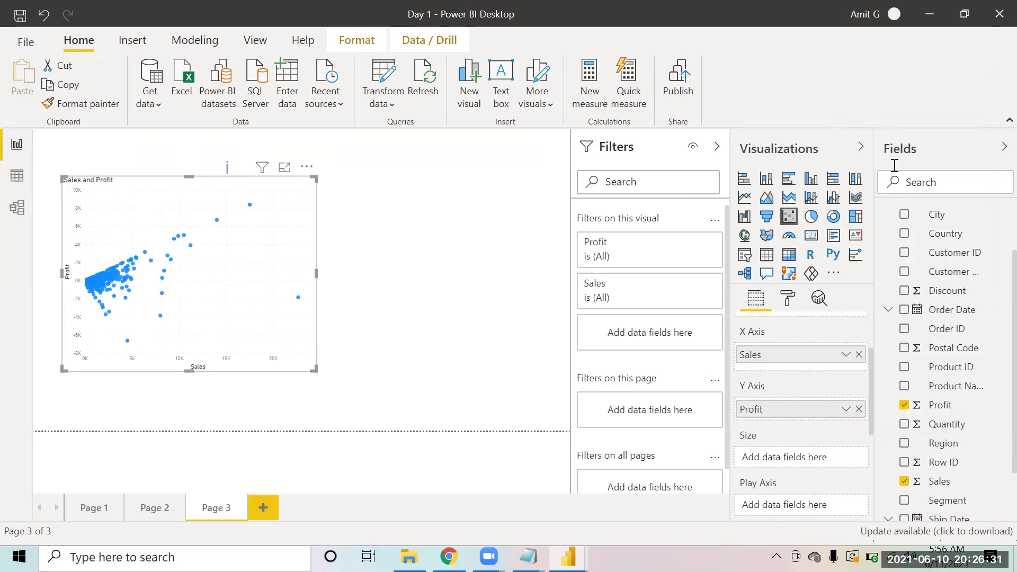
Examine the rising trend, negative-profit points and outlier of the scatter chart in focus mode, and return to the report page
{"action": "left_click", "coordinate": [284, 167]}
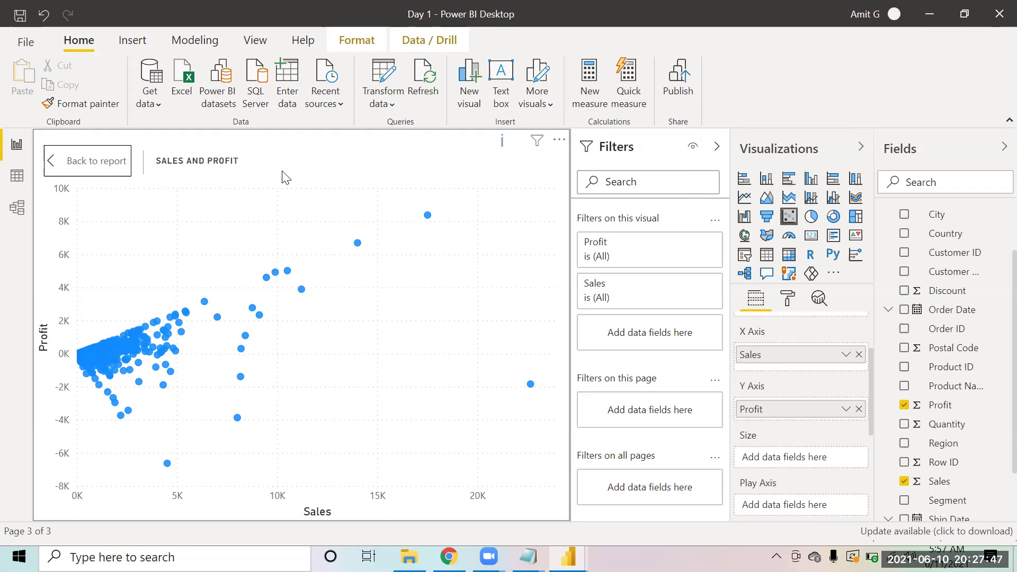
{"action": "left_click", "coordinate": [846, 410]}
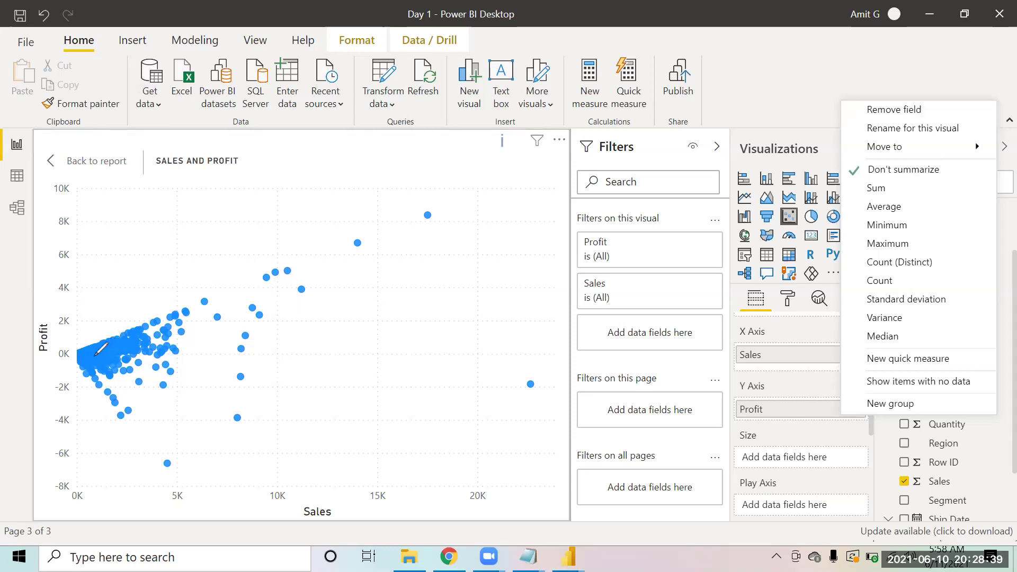
{"action": "mouse_move", "coordinate": [94, 356]}
{"action": "left_mouse_down"}
{"action": "mouse_move", "coordinate": [165, 353]}
{"action": "mouse_move", "coordinate": [196, 318]}
{"action": "mouse_move", "coordinate": [233, 305]}
{"action": "mouse_move", "coordinate": [226, 295]}
{"action": "mouse_move", "coordinate": [238, 298]}
{"action": "mouse_move", "coordinate": [238, 326]}
{"action": "left_mouse_up"}
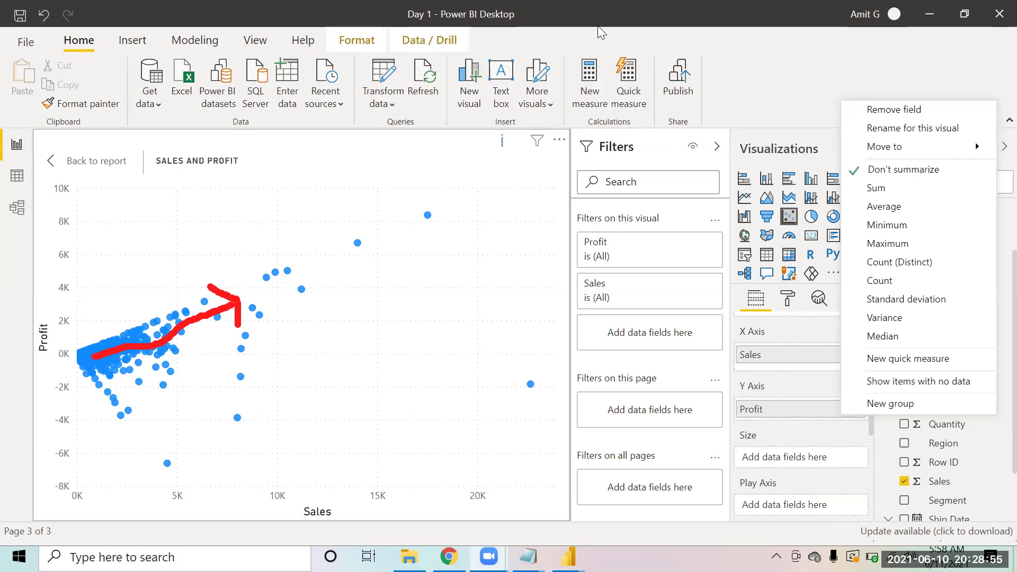
{"action": "mouse_move", "coordinate": [79, 356]}
{"action": "left_mouse_down"}
{"action": "mouse_move", "coordinate": [42, 373]}
{"action": "mouse_move", "coordinate": [49, 432]}
{"action": "mouse_move", "coordinate": [176, 487]}
{"action": "left_mouse_up"}
{"action": "mouse_move", "coordinate": [276, 442]}
{"action": "left_mouse_down"}
{"action": "mouse_move", "coordinate": [279, 397]}
{"action": "mouse_move", "coordinate": [234, 358]}
{"action": "mouse_move", "coordinate": [163, 348]}
{"action": "mouse_move", "coordinate": [78, 362]}
{"action": "left_mouse_up"}
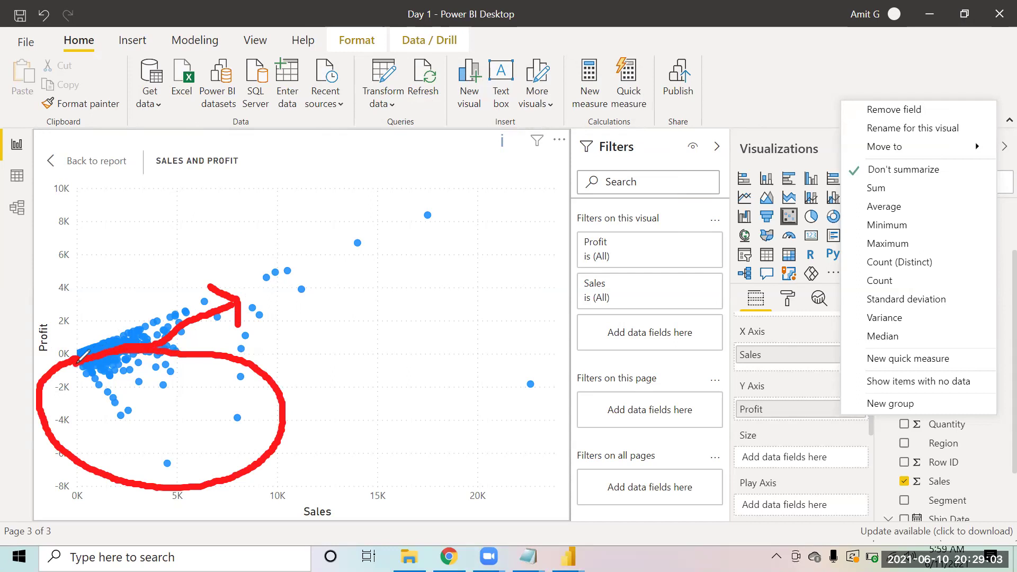
{"action": "mouse_move", "coordinate": [403, 318]}
{"action": "left_mouse_down"}
{"action": "mouse_move", "coordinate": [379, 345]}
{"action": "mouse_move", "coordinate": [373, 337]}
{"action": "mouse_move", "coordinate": [373, 363]}
{"action": "mouse_move", "coordinate": [401, 354]}
{"action": "left_mouse_up"}
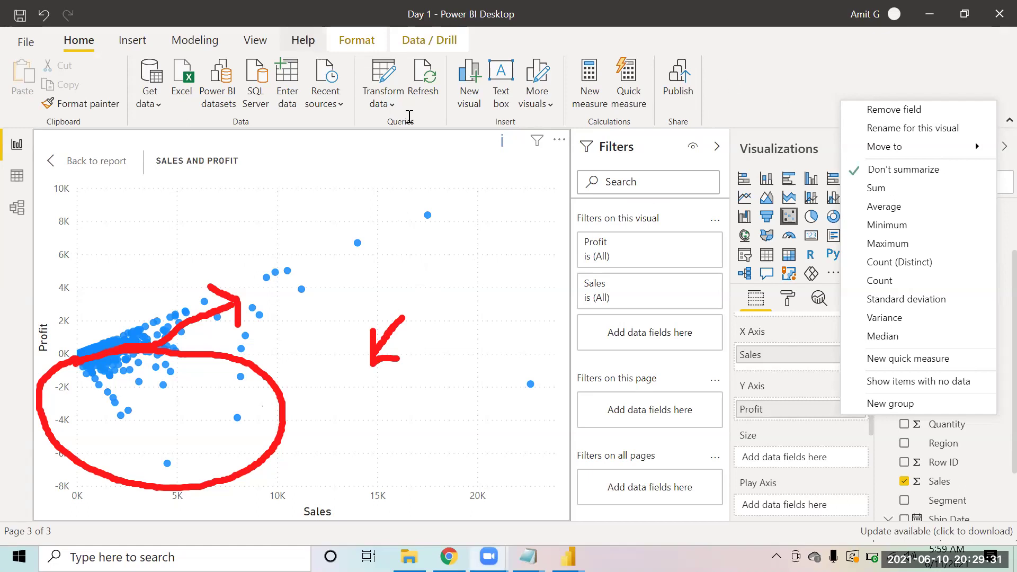
{"action": "left_click", "coordinate": [776, 71]}
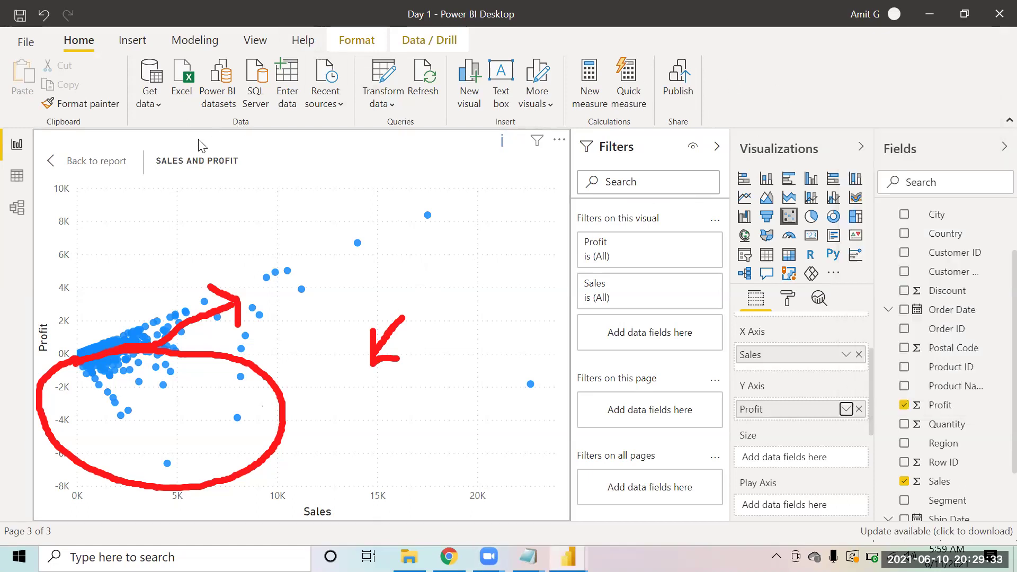
{"action": "left_click", "coordinate": [74, 167]}
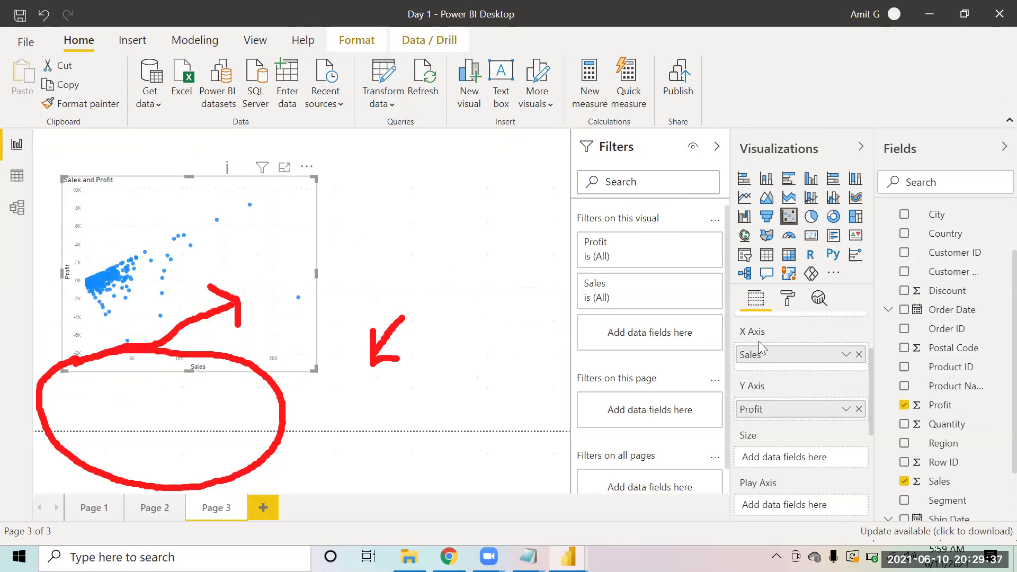
Check the scatter chart's notice about significant data points and shift the chart slightly down the canvas
{"action": "mouse_move", "coordinate": [226, 178]}
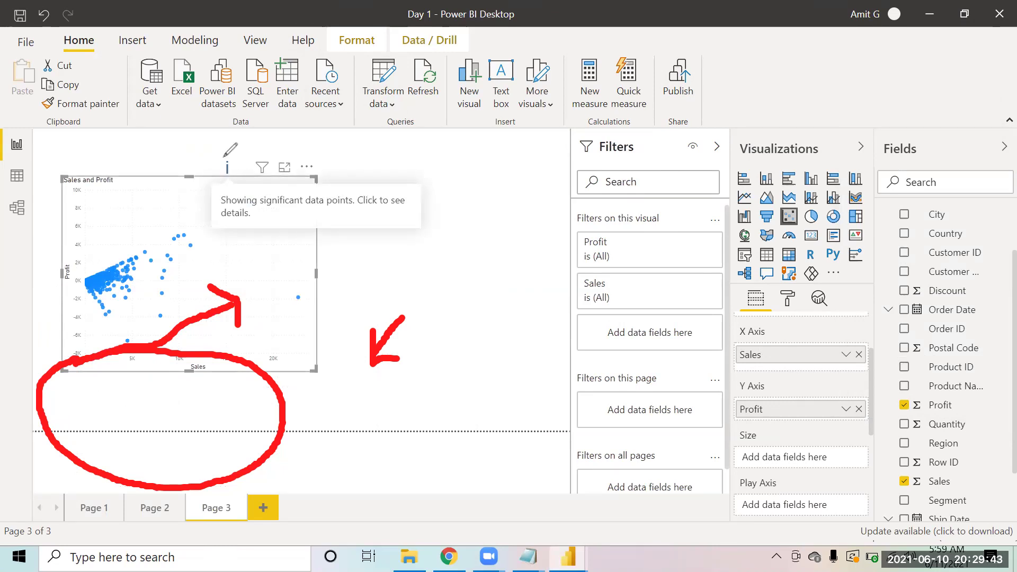
{"action": "mouse_move", "coordinate": [229, 188]}
{"action": "left_mouse_down"}
{"action": "mouse_move", "coordinate": [241, 153]}
{"action": "mouse_move", "coordinate": [224, 150]}
{"action": "left_mouse_up"}
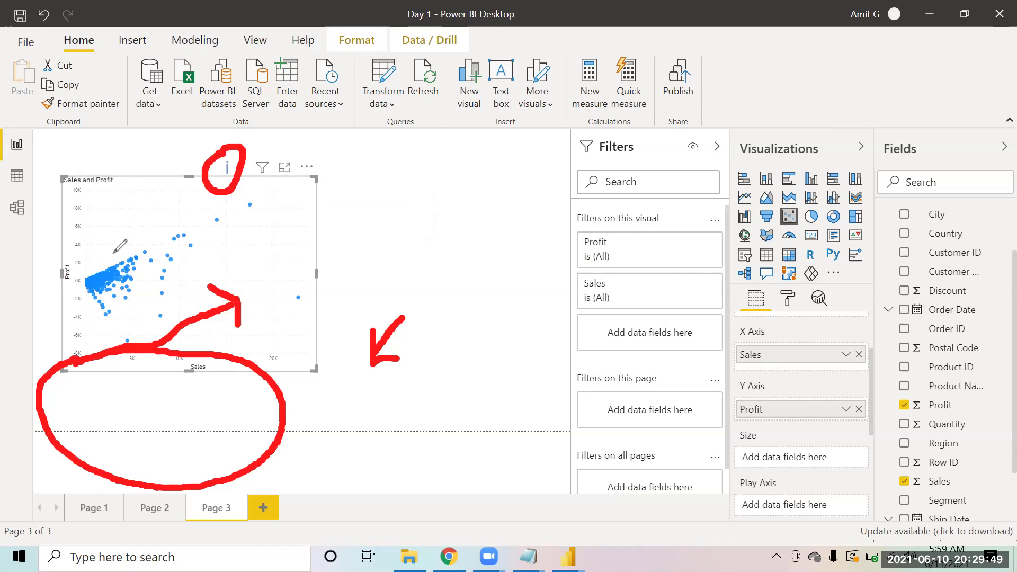
{"action": "mouse_move", "coordinate": [87, 245]}
{"action": "left_mouse_down"}
{"action": "mouse_move", "coordinate": [72, 288]}
{"action": "mouse_move", "coordinate": [101, 302]}
{"action": "mouse_move", "coordinate": [118, 297]}
{"action": "mouse_move", "coordinate": [127, 269]}
{"action": "mouse_move", "coordinate": [88, 245]}
{"action": "left_mouse_up"}
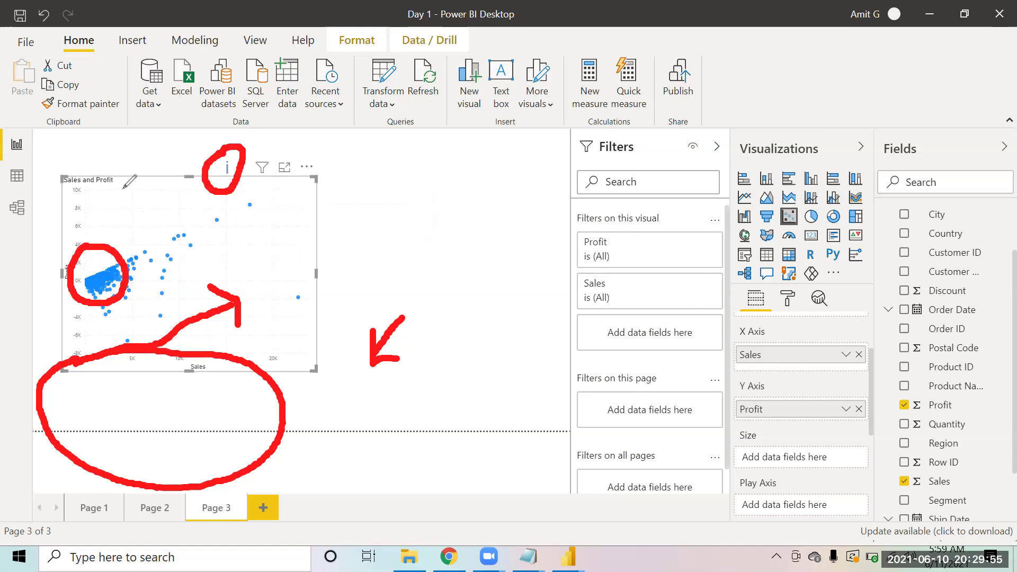
{"action": "mouse_move", "coordinate": [204, 158]}
{"action": "left_mouse_down"}
{"action": "mouse_move", "coordinate": [167, 133]}
{"action": "mouse_move", "coordinate": [204, 135]}
{"action": "left_mouse_up"}
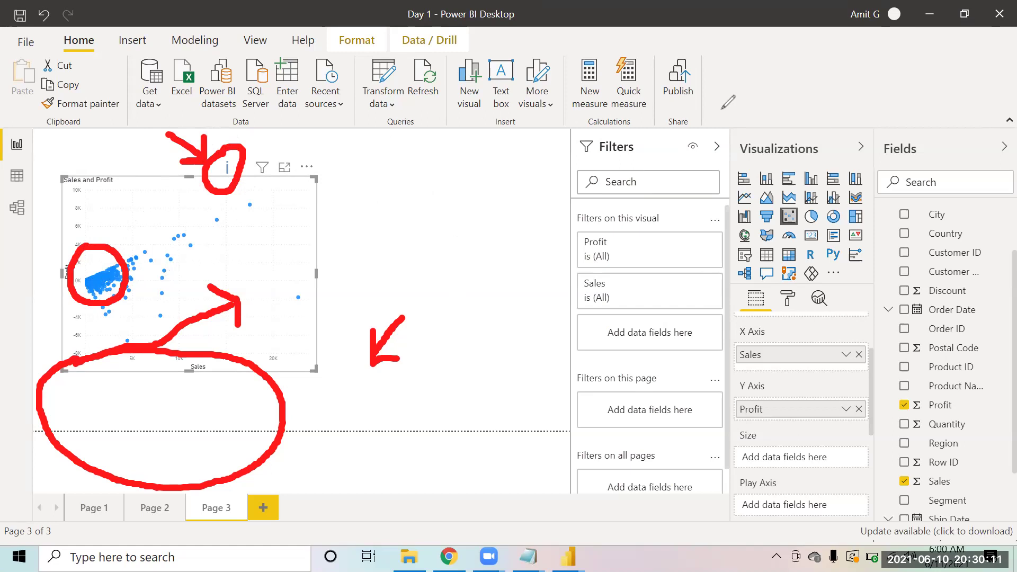
{"action": "key", "text": "e"}
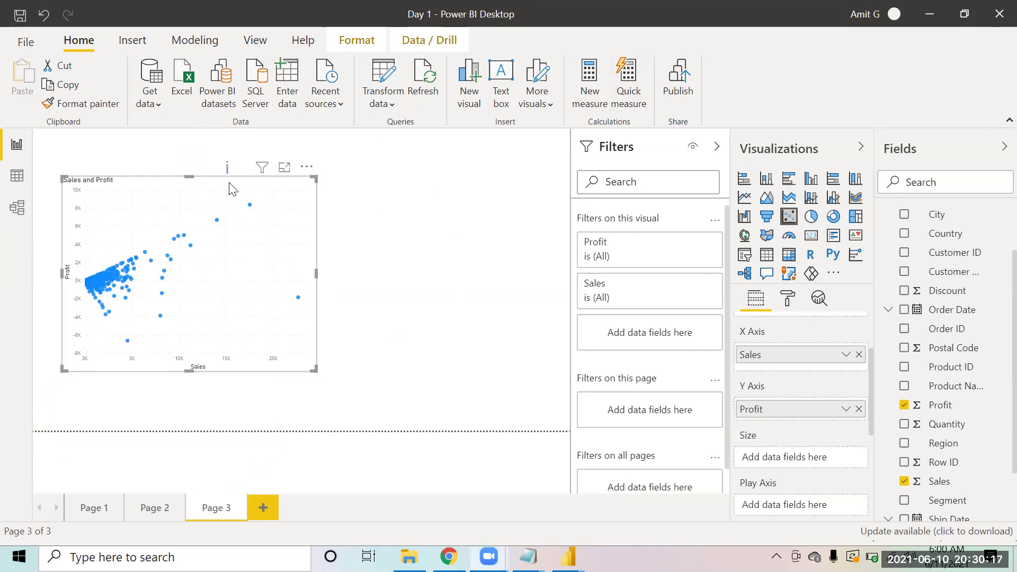
{"action": "mouse_move", "coordinate": [223, 179]}
{"action": "left_click_drag", "start_coordinate": [223, 179], "coordinate": [237, 196]}
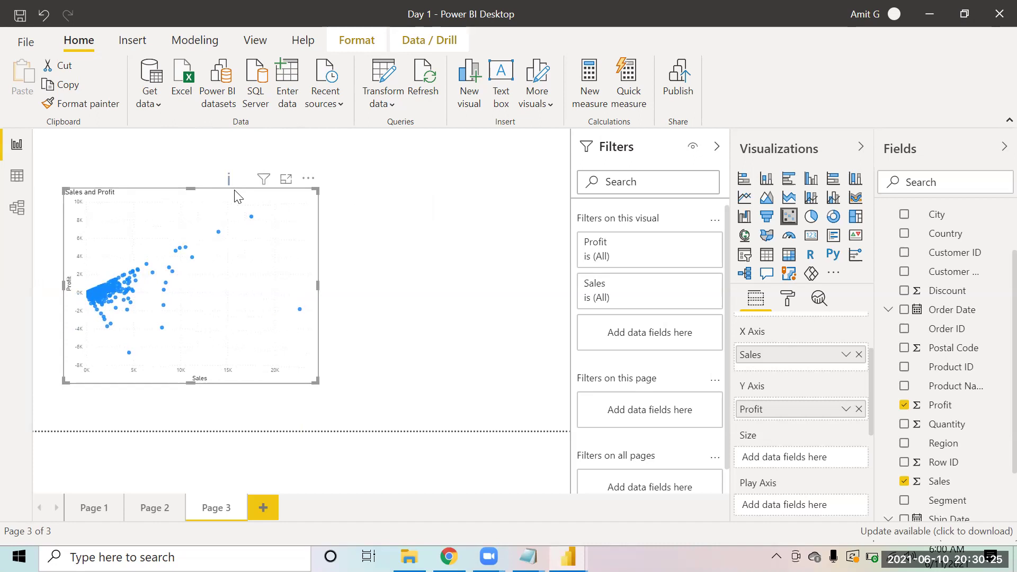
Return the scatter chart's Sales and Profit fields to Sum aggregation
{"action": "left_click", "coordinate": [845, 355]}
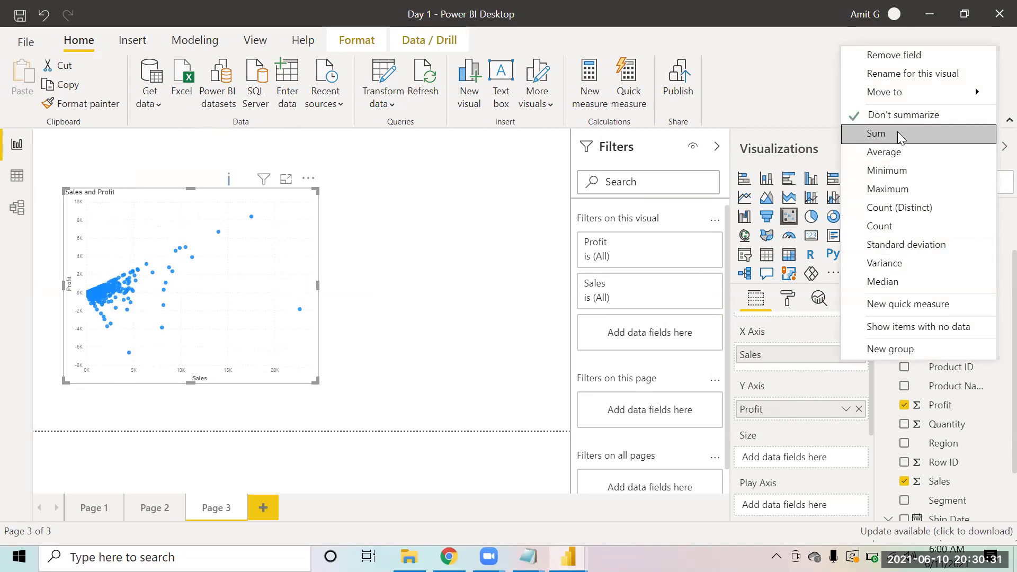
{"action": "key", "text": "Escape"}
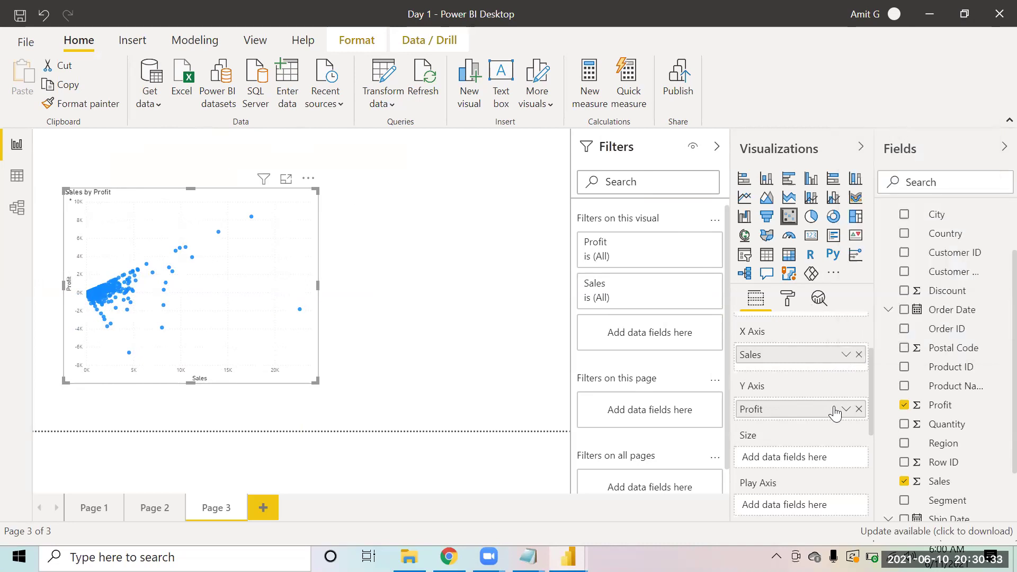
{"action": "left_click", "coordinate": [845, 410]}
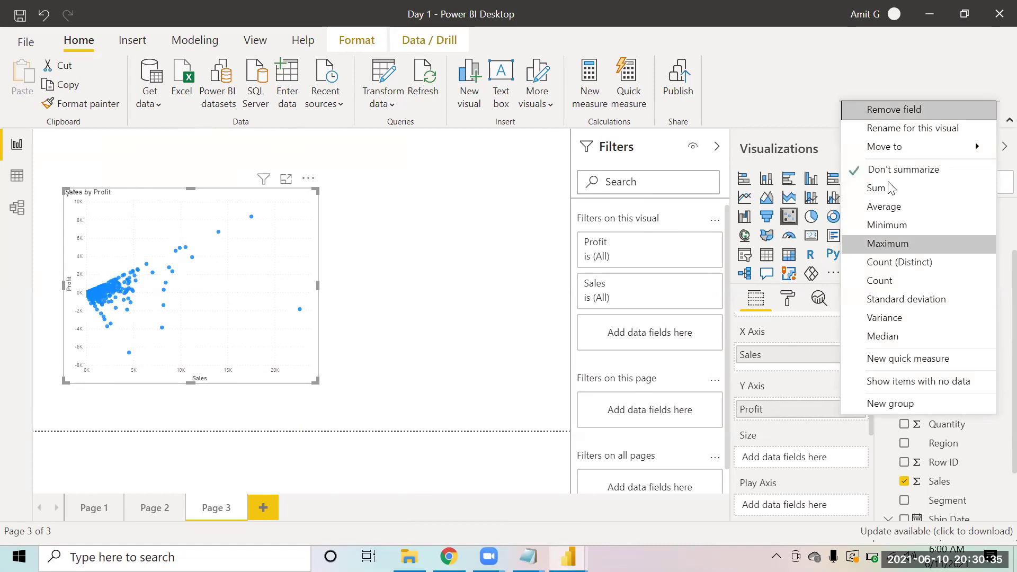
{"action": "left_click", "coordinate": [880, 189]}
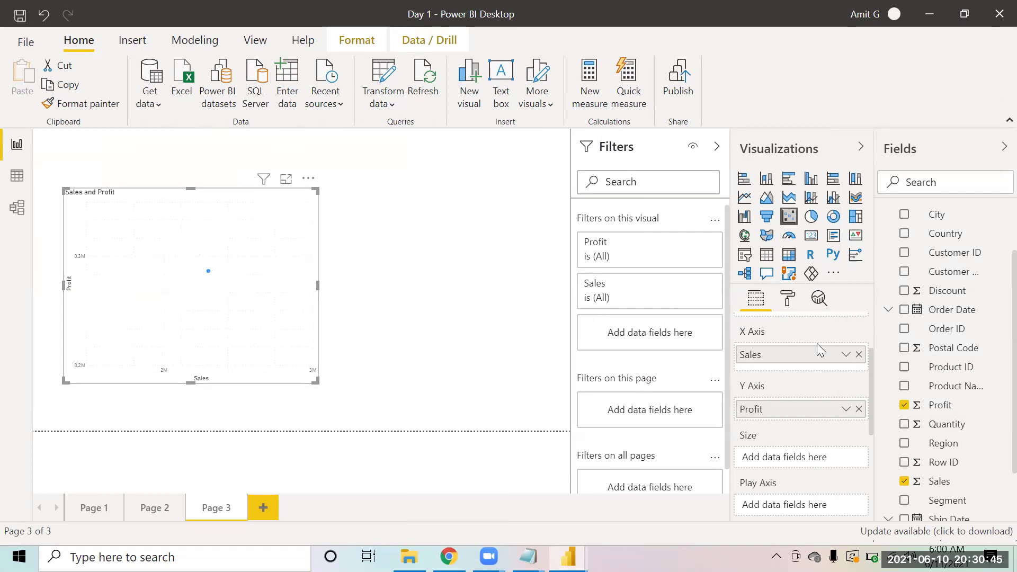
Split the scatter chart's points by Sub-Category using it as the Details field
{"action": "left_click_drag", "start_coordinate": [872, 388], "coordinate": [869, 334]}
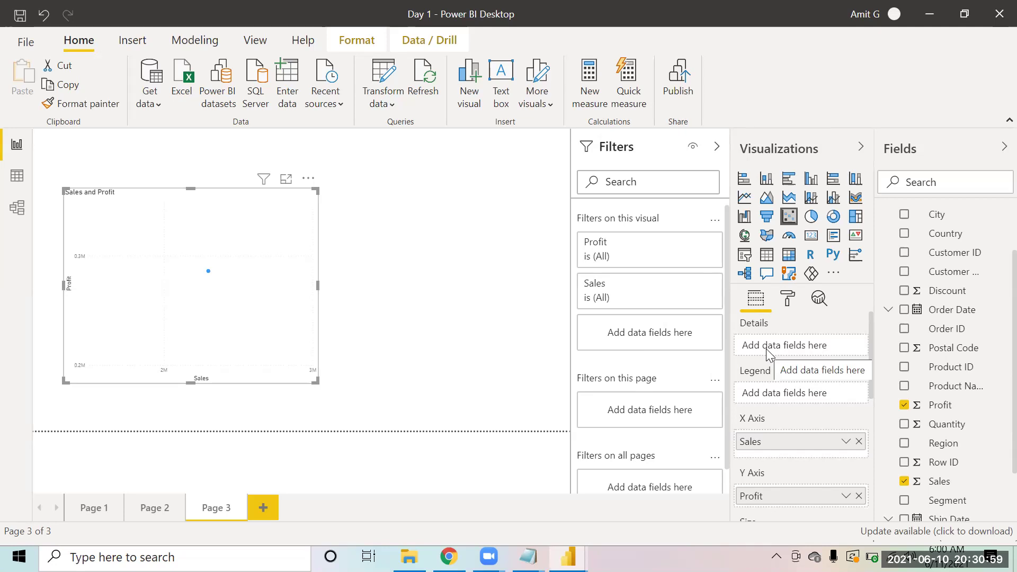
{"action": "scroll", "coordinate": [991, 361], "scroll_direction": "up", "scroll_amount": 3}
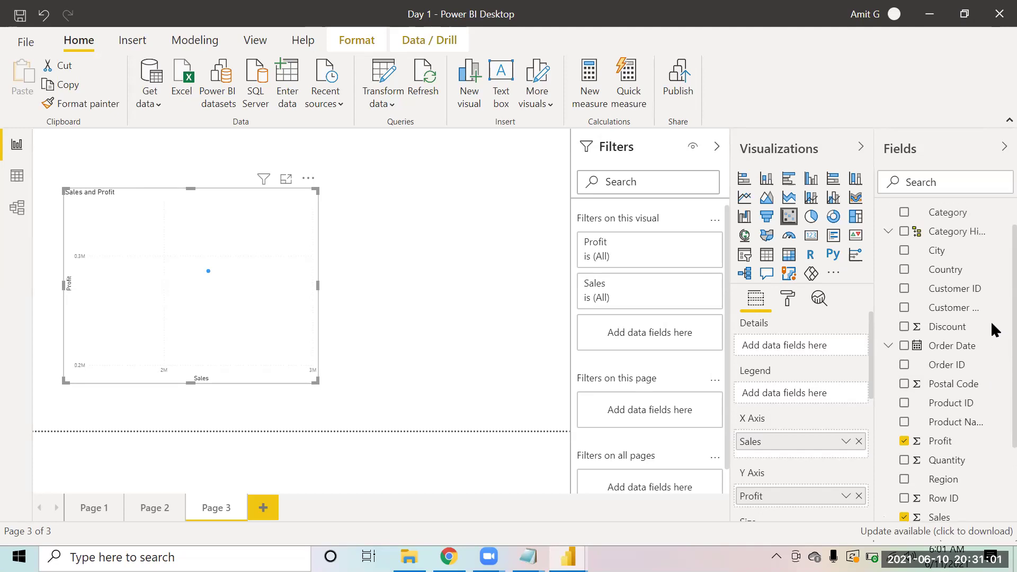
{"action": "scroll", "coordinate": [990, 371], "scroll_direction": "down", "scroll_amount": 5}
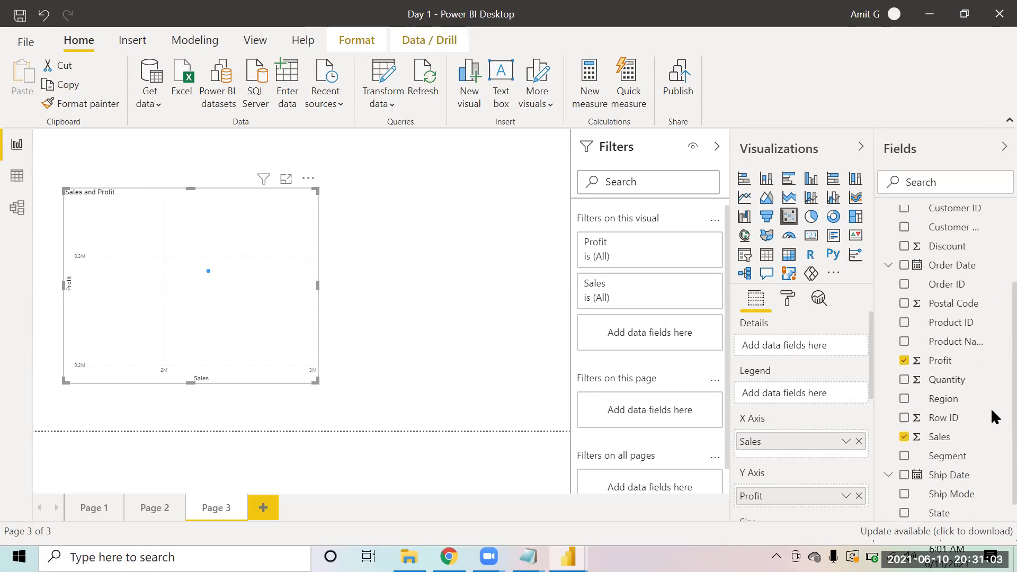
{"action": "left_click_drag", "start_coordinate": [938, 518], "coordinate": [809, 354]}
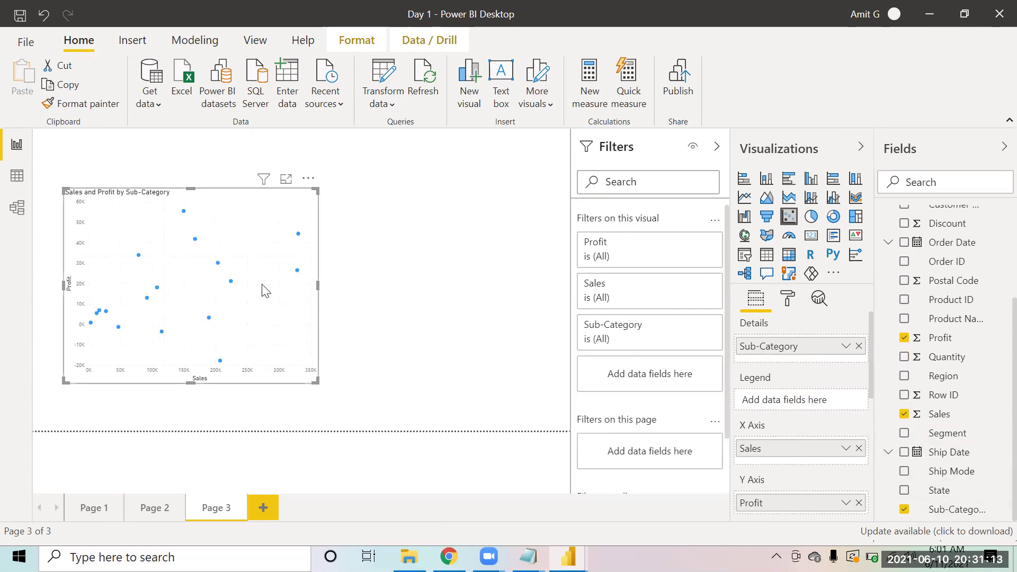
{"action": "mouse_move", "coordinate": [231, 281]}
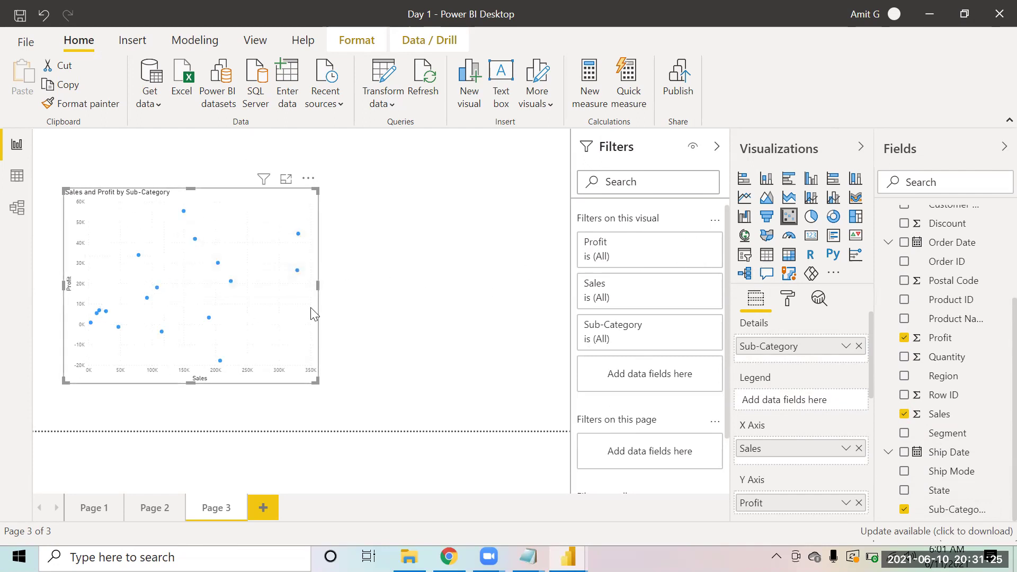
Enlarge the scatter chart's markers by setting the shape size to 18
{"action": "left_click", "coordinate": [789, 300]}
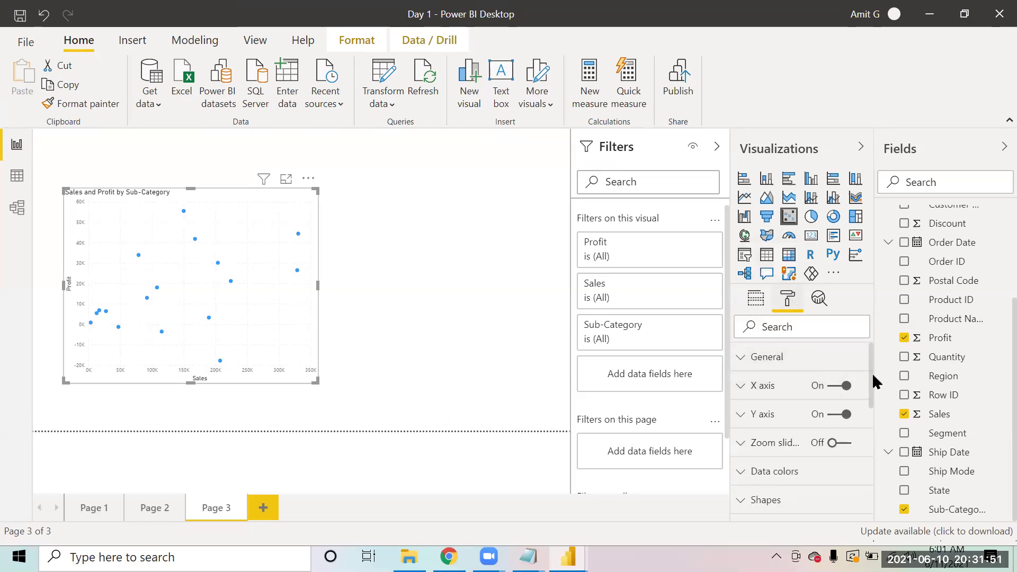
{"action": "left_click_drag", "start_coordinate": [872, 373], "coordinate": [872, 389]}
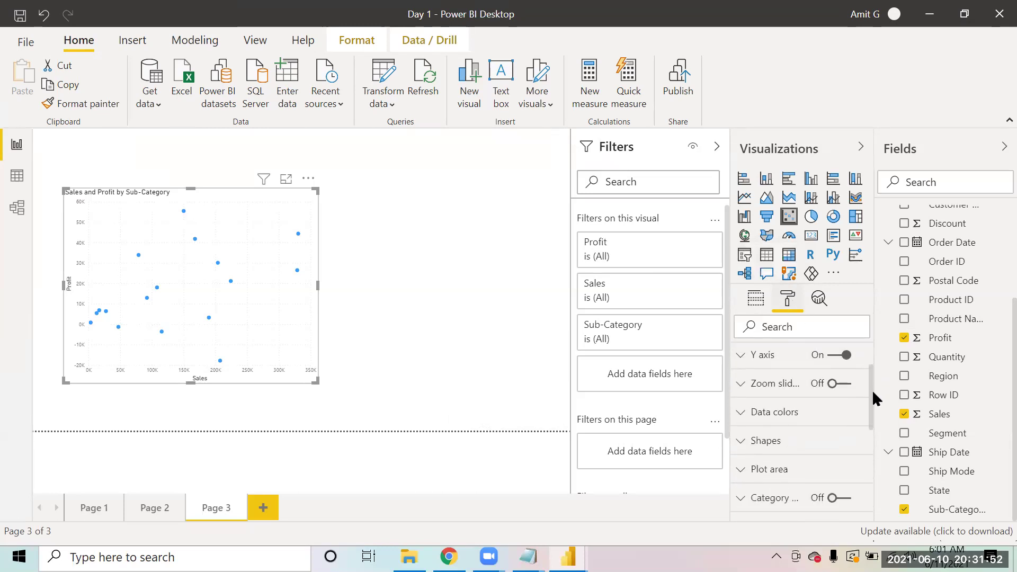
{"action": "left_click", "coordinate": [798, 443]}
{"action": "left_click_drag", "start_coordinate": [799, 485], "coordinate": [816, 488]}
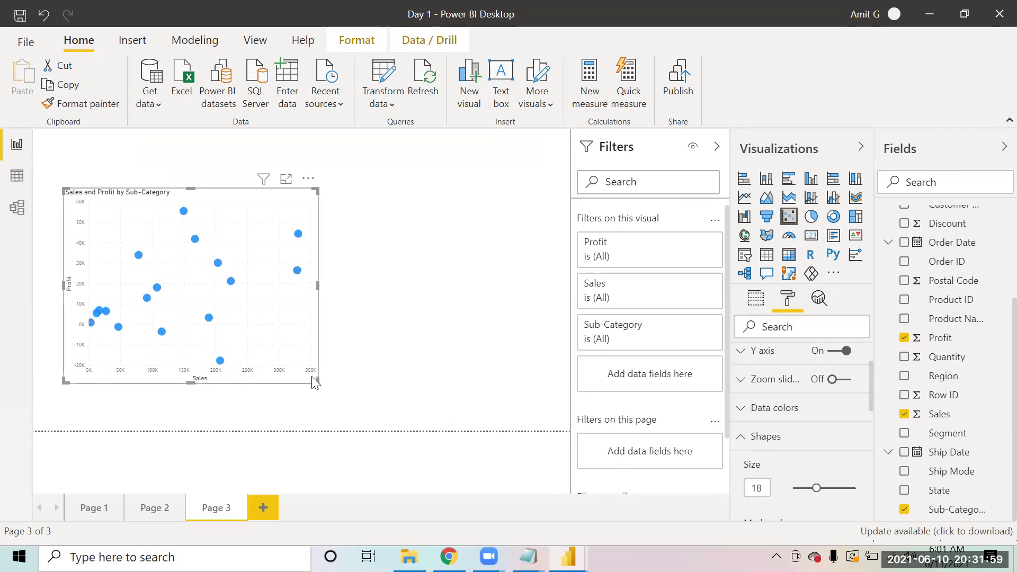
Enlarge the scatter chart in width and height and reopen its field assignments
{"action": "left_click_drag", "start_coordinate": [313, 381], "coordinate": [355, 406]}
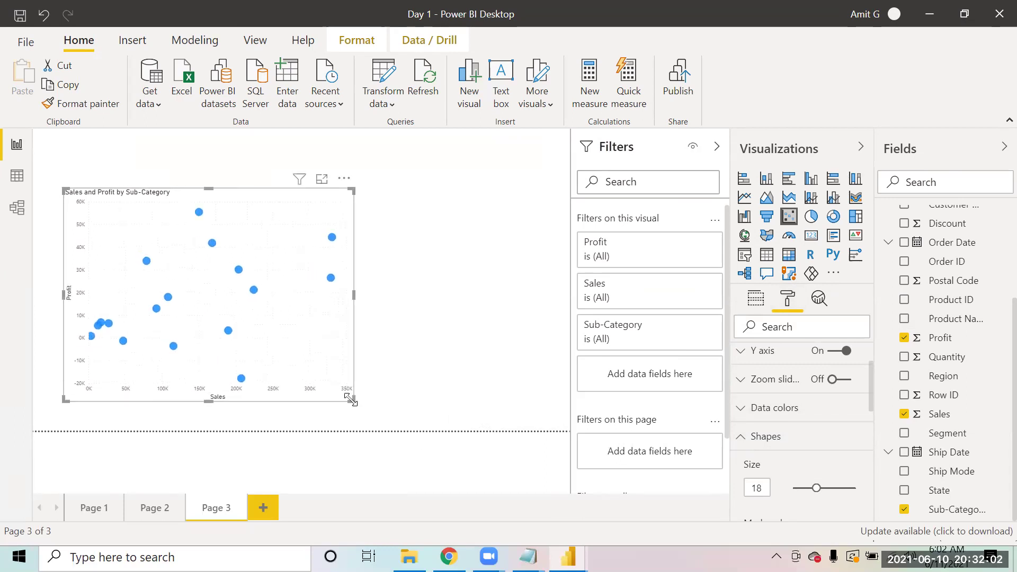
{"action": "left_click", "coordinate": [756, 300]}
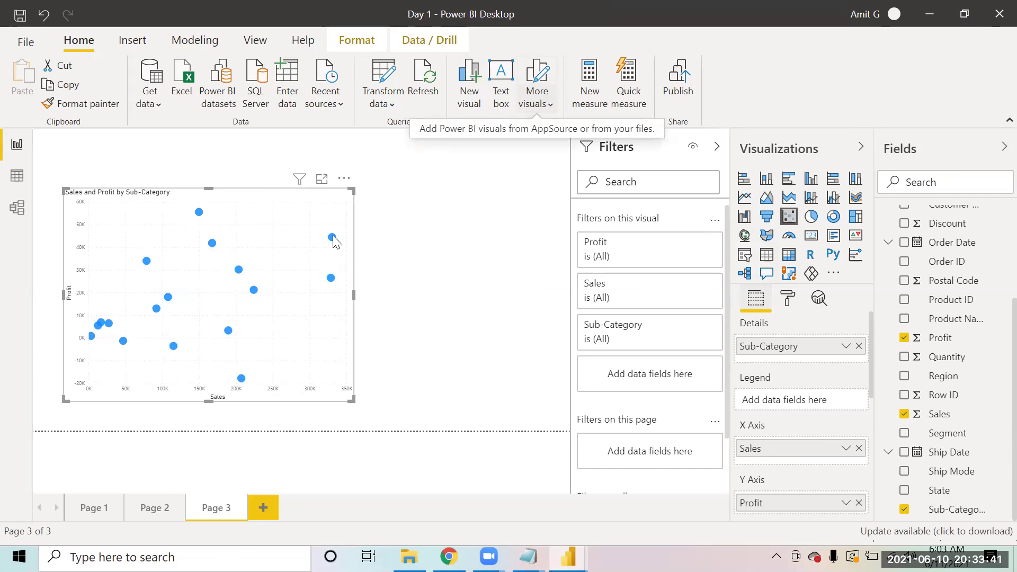
{"action": "mouse_move", "coordinate": [332, 239]}
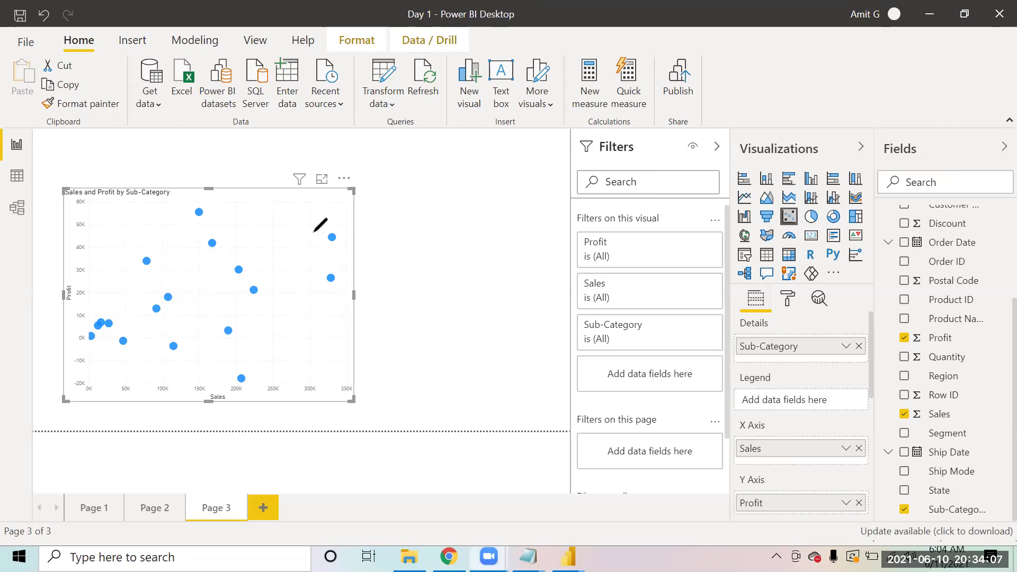
{"action": "mouse_move", "coordinate": [359, 251]}
{"action": "left_mouse_down"}
{"action": "mouse_move", "coordinate": [364, 225]}
{"action": "mouse_move", "coordinate": [310, 225]}
{"action": "left_mouse_up"}
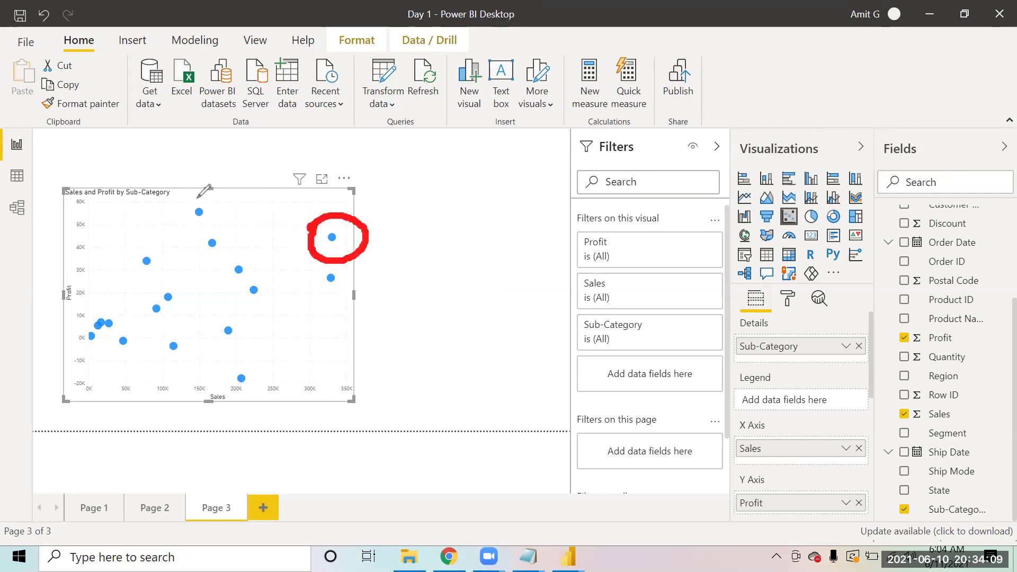
{"action": "mouse_move", "coordinate": [195, 192]}
{"action": "left_mouse_down"}
{"action": "mouse_move", "coordinate": [161, 211]}
{"action": "mouse_move", "coordinate": [169, 231]}
{"action": "mouse_move", "coordinate": [217, 228]}
{"action": "mouse_move", "coordinate": [208, 185]}
{"action": "mouse_move", "coordinate": [172, 200]}
{"action": "left_mouse_up"}
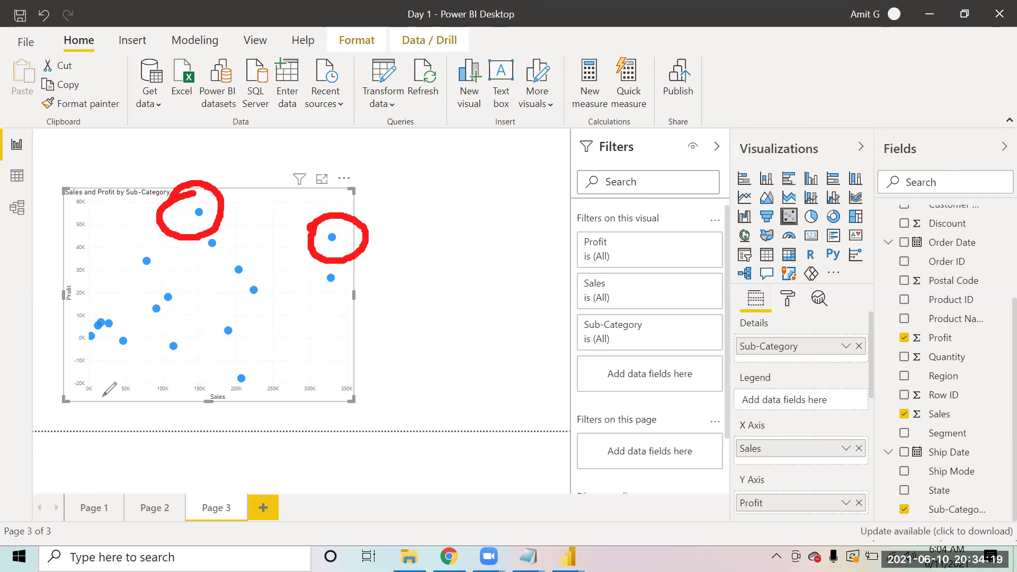
{"action": "mouse_move", "coordinate": [139, 410]}
{"action": "left_mouse_down"}
{"action": "mouse_move", "coordinate": [202, 405]}
{"action": "mouse_move", "coordinate": [209, 422]}
{"action": "mouse_move", "coordinate": [190, 435]}
{"action": "left_mouse_up"}
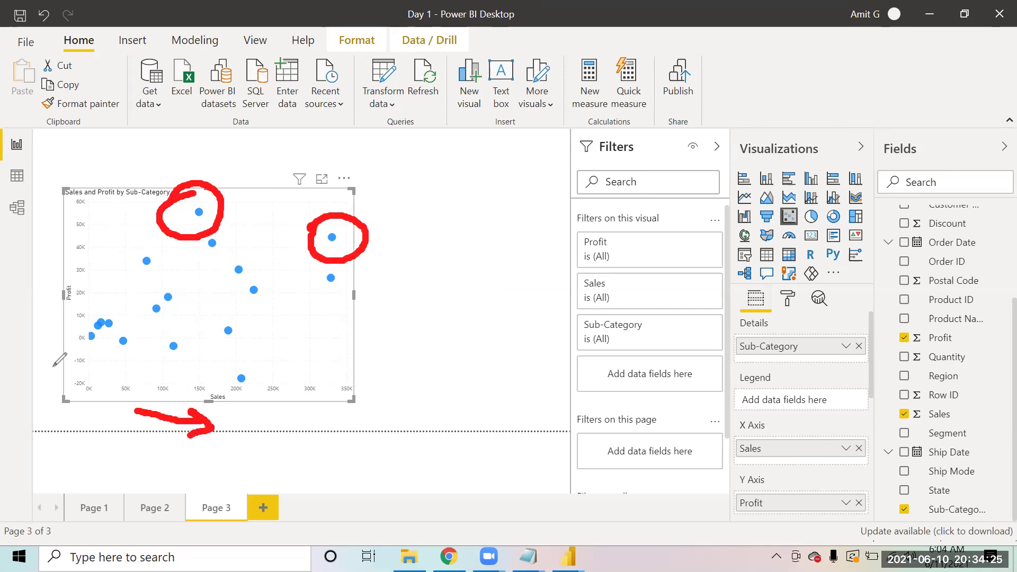
{"action": "left_click_drag", "start_coordinate": [53, 367], "coordinate": [44, 316]}
{"action": "mouse_move", "coordinate": [38, 261]}
{"action": "left_mouse_down"}
{"action": "mouse_move", "coordinate": [34, 227]}
{"action": "mouse_move", "coordinate": [21, 261]}
{"action": "mouse_move", "coordinate": [36, 225]}
{"action": "mouse_move", "coordinate": [53, 245]}
{"action": "left_mouse_up"}
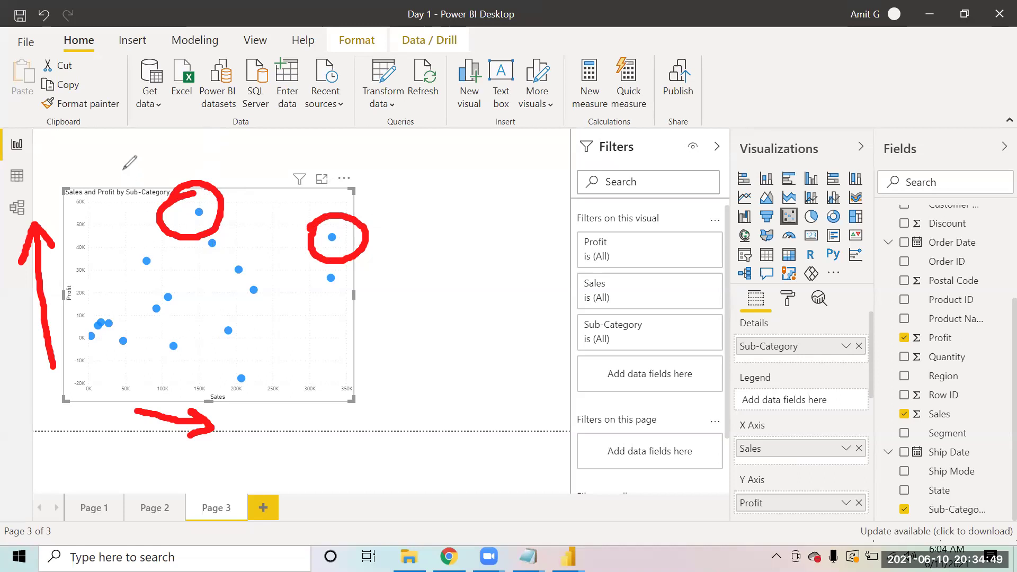
{"action": "left_click", "coordinate": [128, 149]}
{"action": "mouse_move", "coordinate": [128, 149]}
{"action": "left_mouse_down"}
{"action": "mouse_move", "coordinate": [154, 170]}
{"action": "mouse_move", "coordinate": [154, 155]}
{"action": "left_mouse_up"}
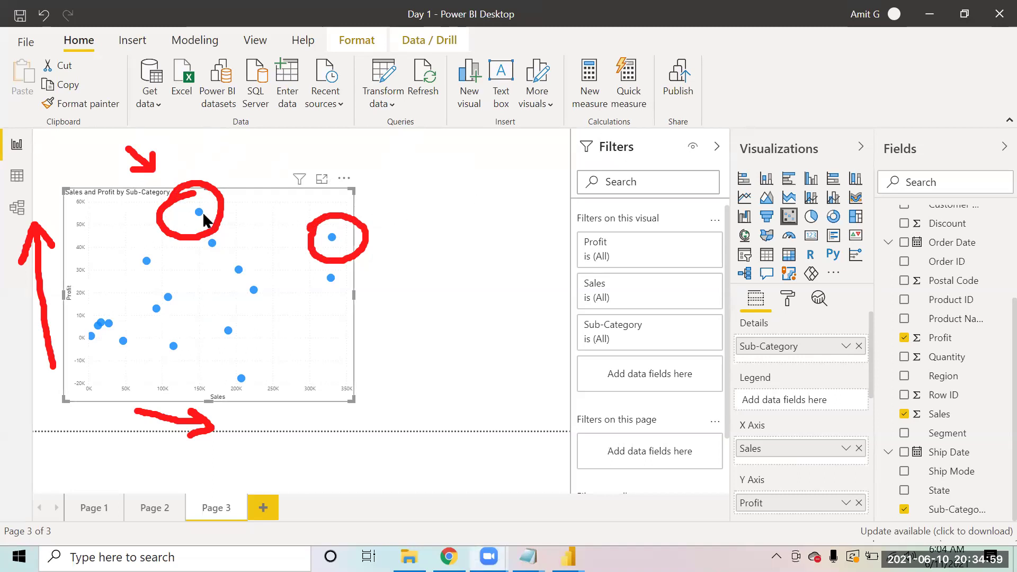
Clear the pen annotations and examine the Sales and Profit details of individual sub-category points, including Copiers and the loss-making ones
{"action": "mouse_move", "coordinate": [199, 214]}
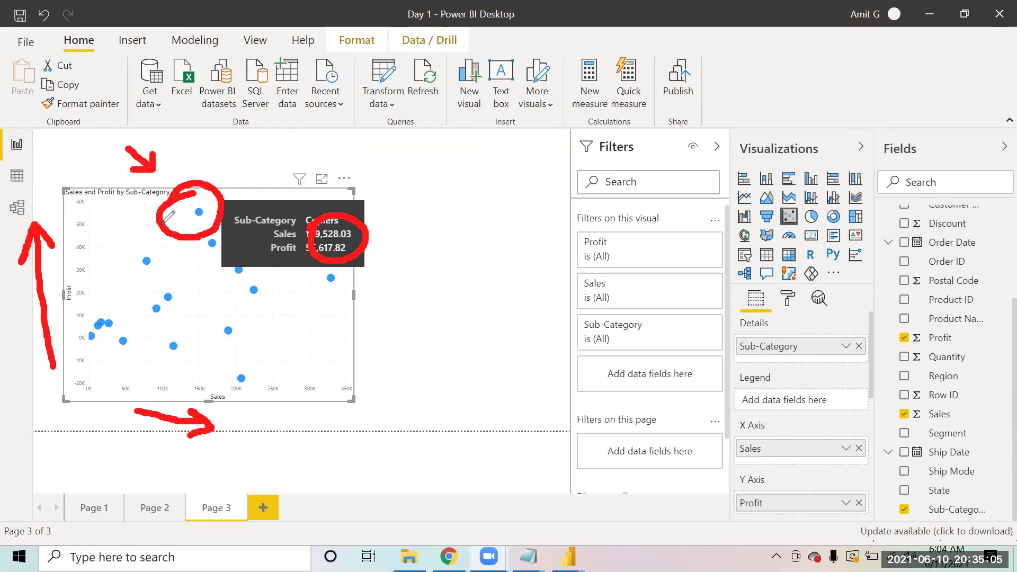
{"action": "key", "text": "Escape"}
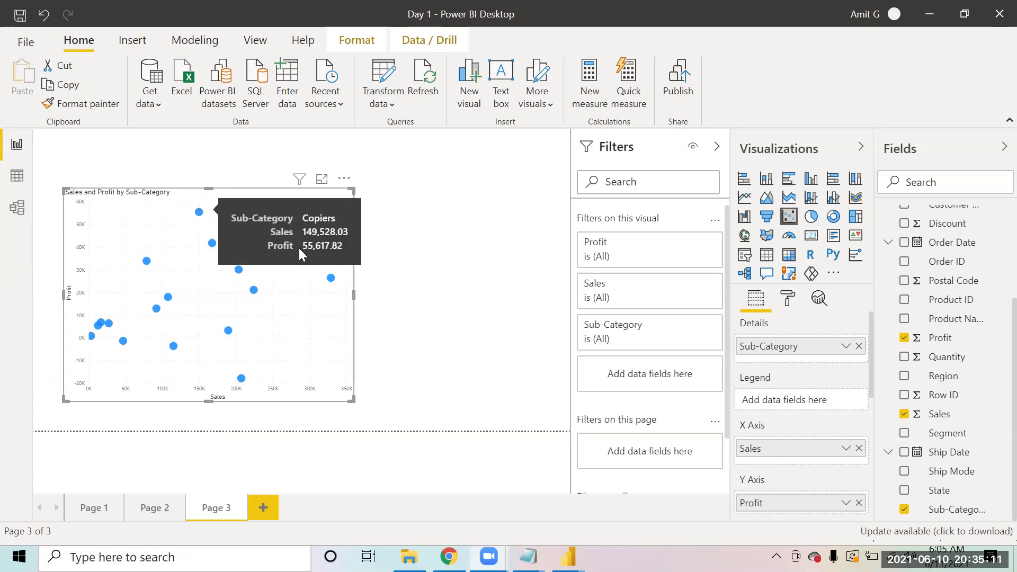
{"action": "mouse_move", "coordinate": [332, 238]}
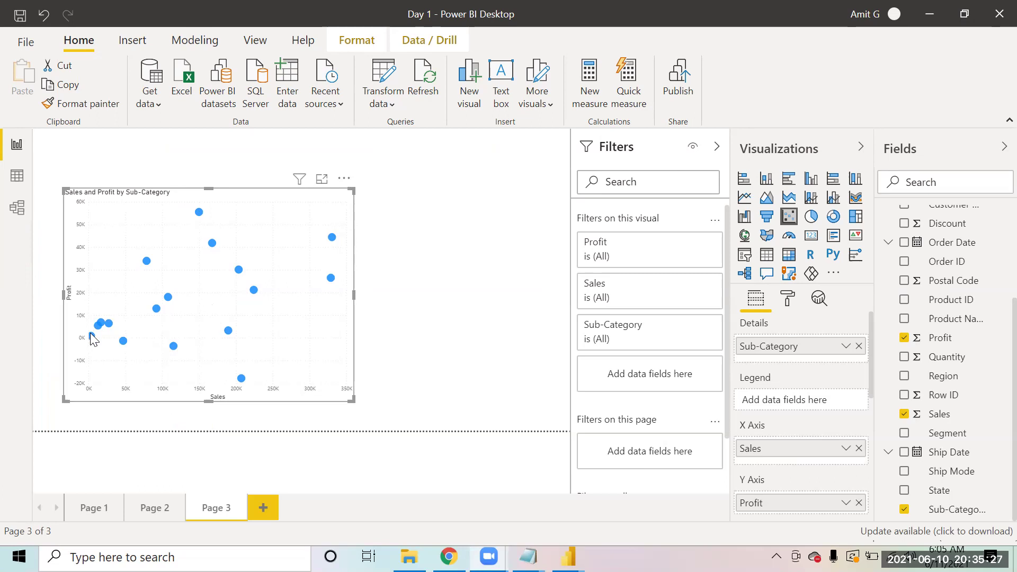
{"action": "mouse_move", "coordinate": [93, 339]}
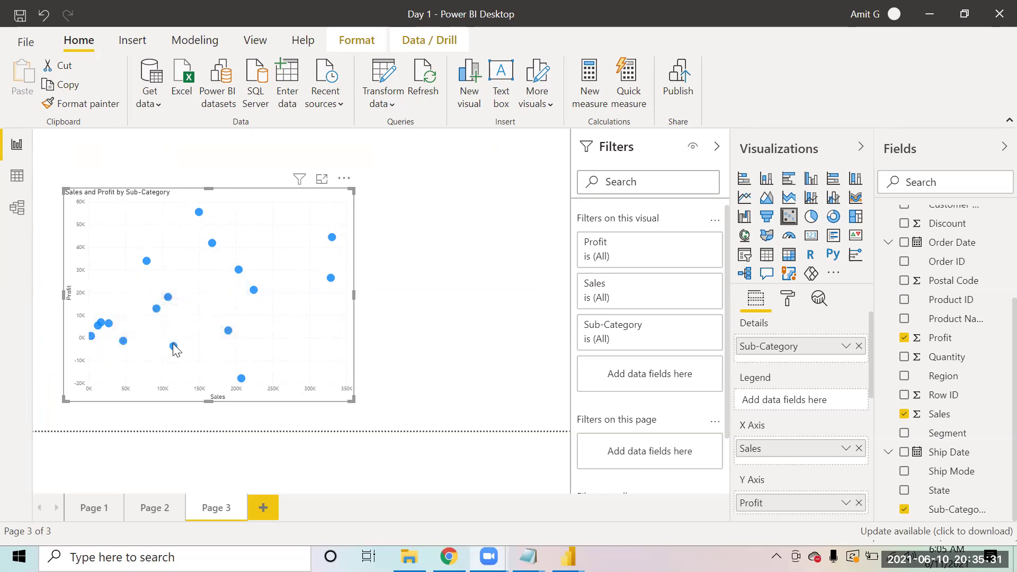
{"action": "mouse_move", "coordinate": [175, 355]}
{"action": "mouse_move", "coordinate": [241, 381]}
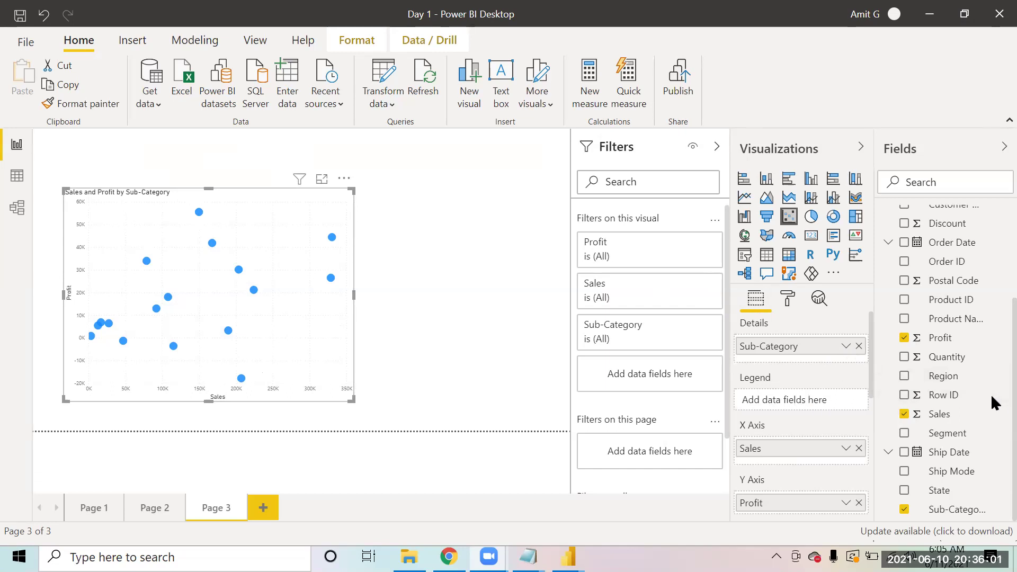
Color the scatter points by using Category as the Legend field, and extend the chart upward and to the right
{"action": "scroll", "coordinate": [993, 360], "scroll_direction": "up", "scroll_amount": 5}
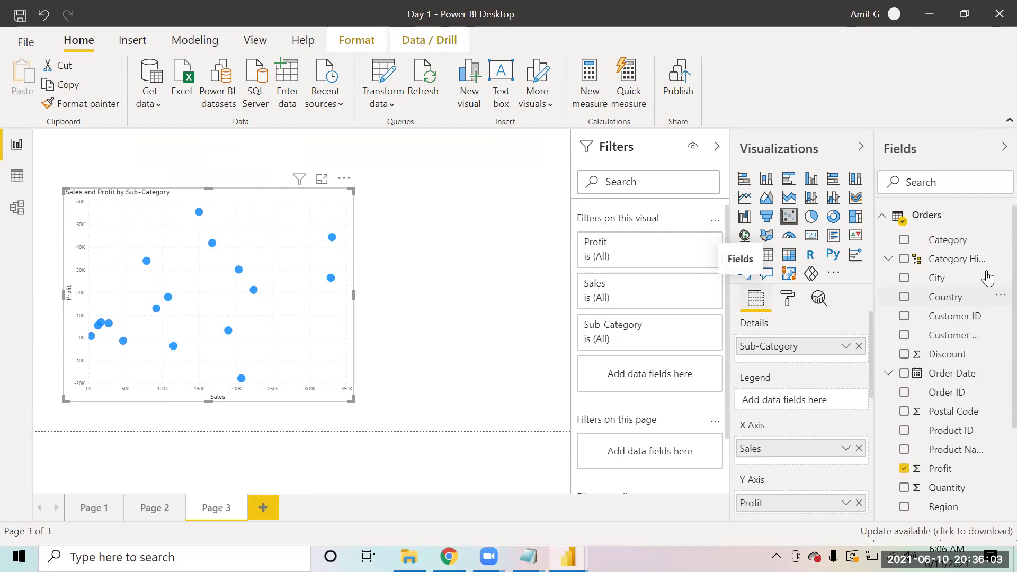
{"action": "left_click_drag", "start_coordinate": [953, 238], "coordinate": [804, 402]}
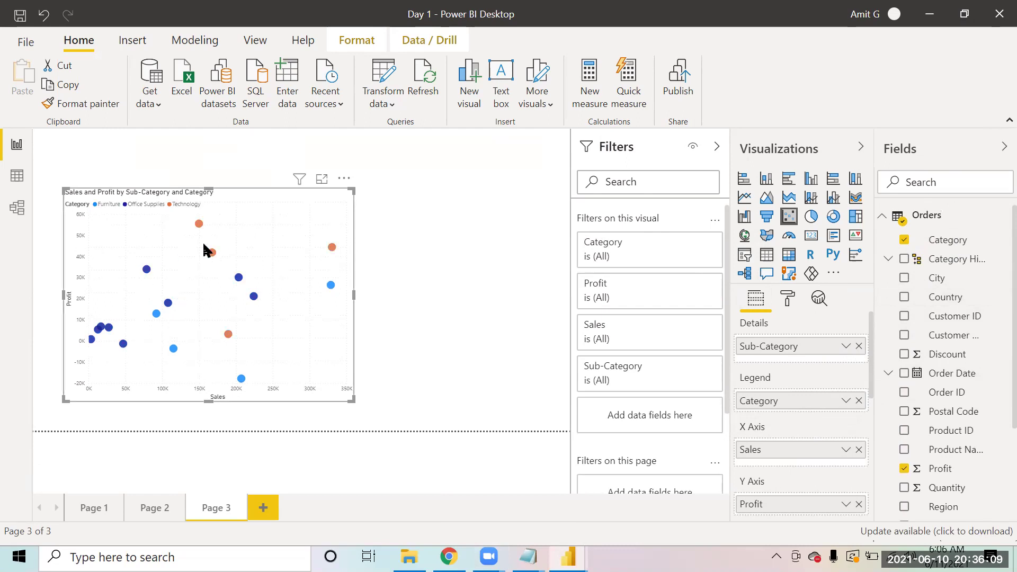
{"action": "left_click_drag", "start_coordinate": [210, 189], "coordinate": [201, 169]}
{"action": "left_click_drag", "start_coordinate": [354, 289], "coordinate": [422, 279]}
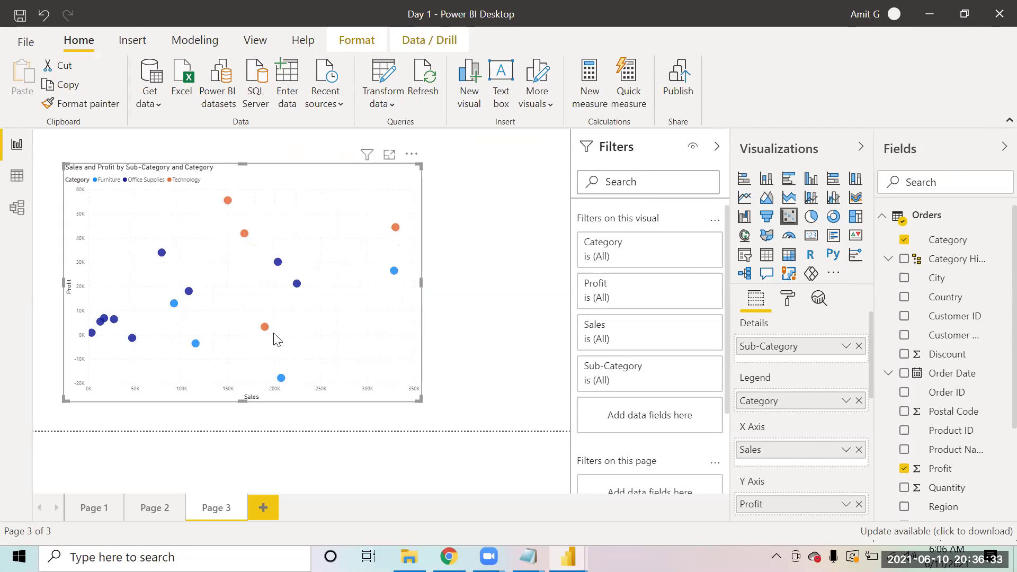
Examine the details of individual Technology, Furniture and Office Supplies points in the scatter chart
{"action": "mouse_move", "coordinate": [265, 328]}
{"action": "mouse_move", "coordinate": [175, 306]}
{"action": "mouse_move", "coordinate": [281, 378]}
{"action": "mouse_move", "coordinate": [195, 343]}
{"action": "mouse_move", "coordinate": [132, 339]}
{"action": "mouse_move", "coordinate": [296, 286]}
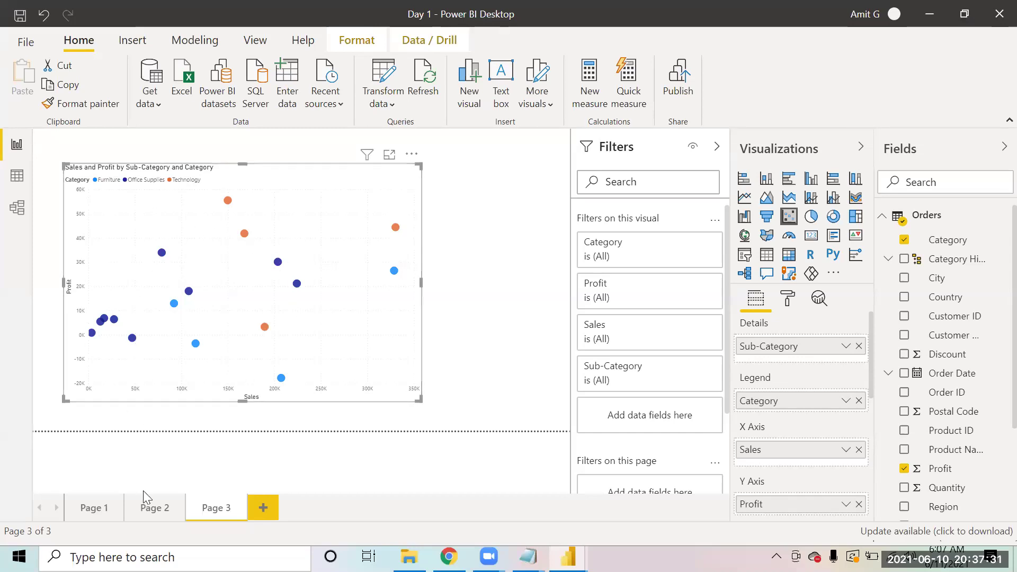
Drill through from the Accessories point of the Page 3 scatter chart to Page 2
{"action": "left_click", "coordinate": [151, 507]}
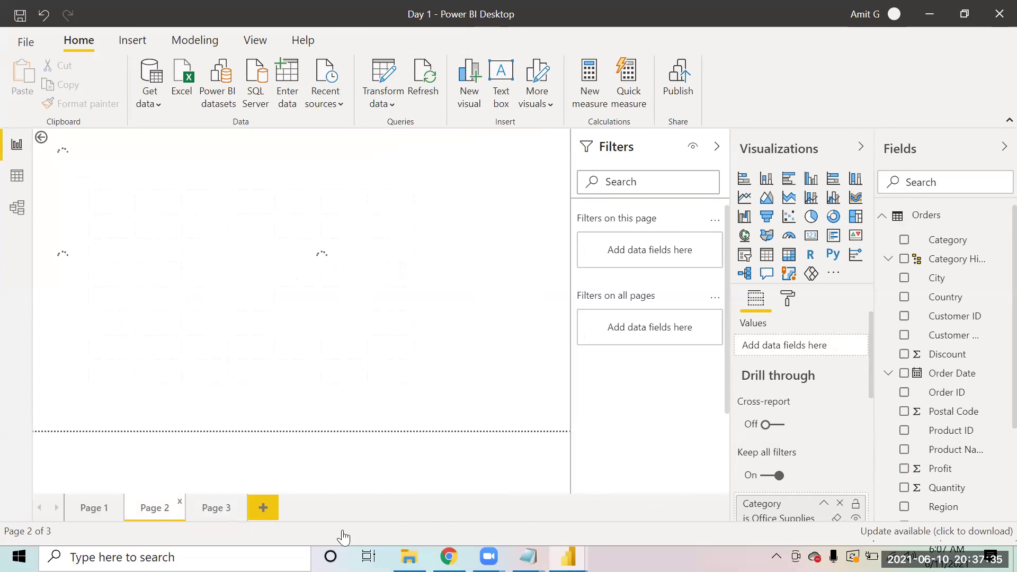
{"action": "left_click", "coordinate": [200, 502]}
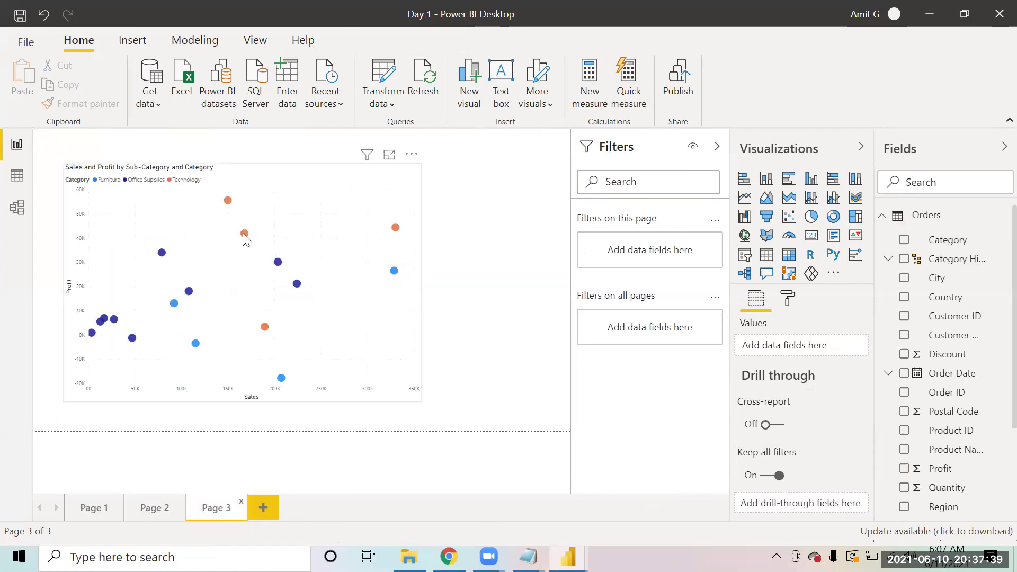
{"action": "mouse_move", "coordinate": [245, 239]}
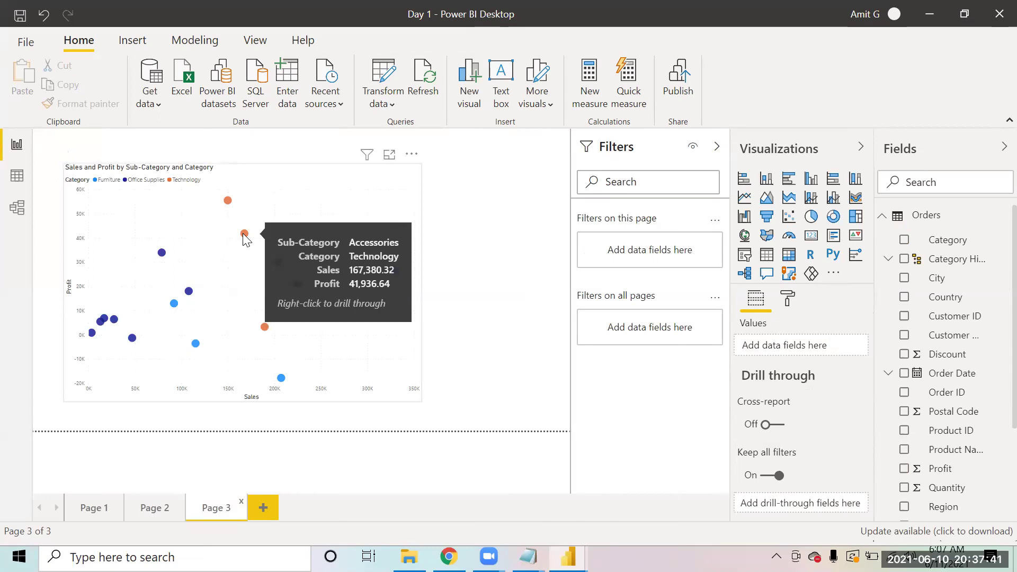
{"action": "left_click", "coordinate": [243, 234]}
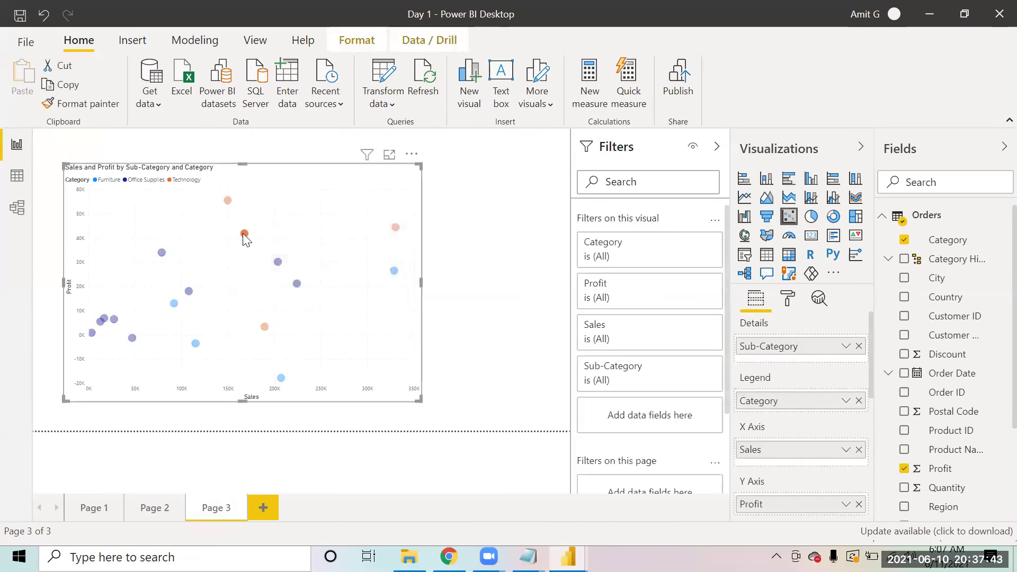
{"action": "right_click", "coordinate": [243, 234]}
{"action": "mouse_move", "coordinate": [278, 302]}
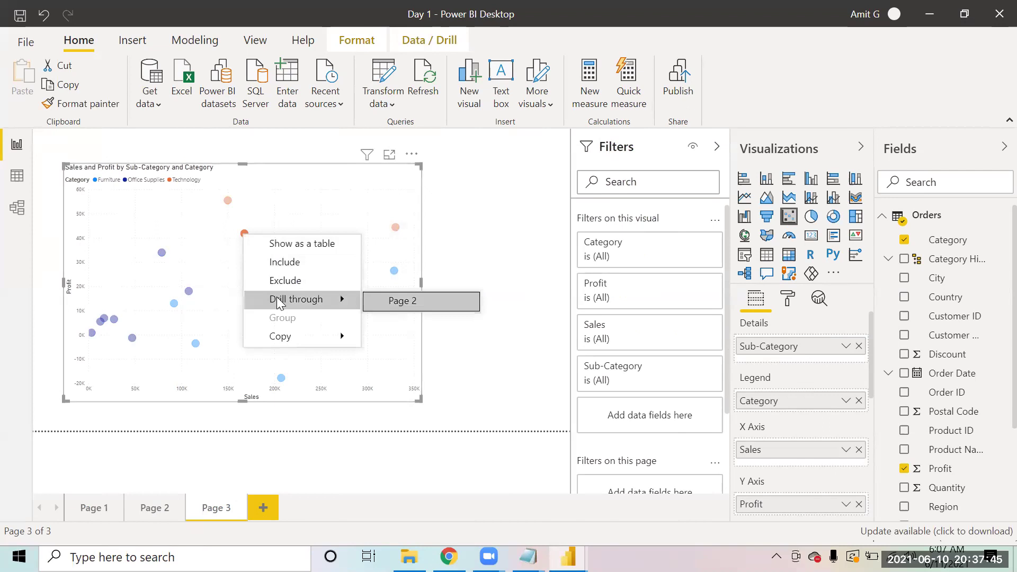
{"action": "left_click", "coordinate": [404, 302]}
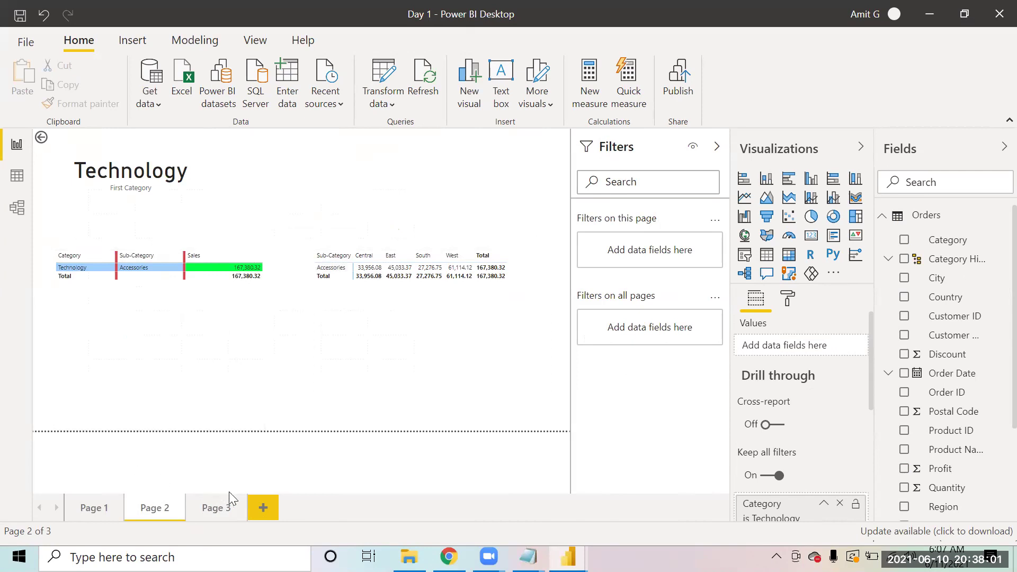
Return to Page 3 and scale the scatter chart's bubbles using Quantity as the Size field
{"action": "left_click", "coordinate": [224, 511]}
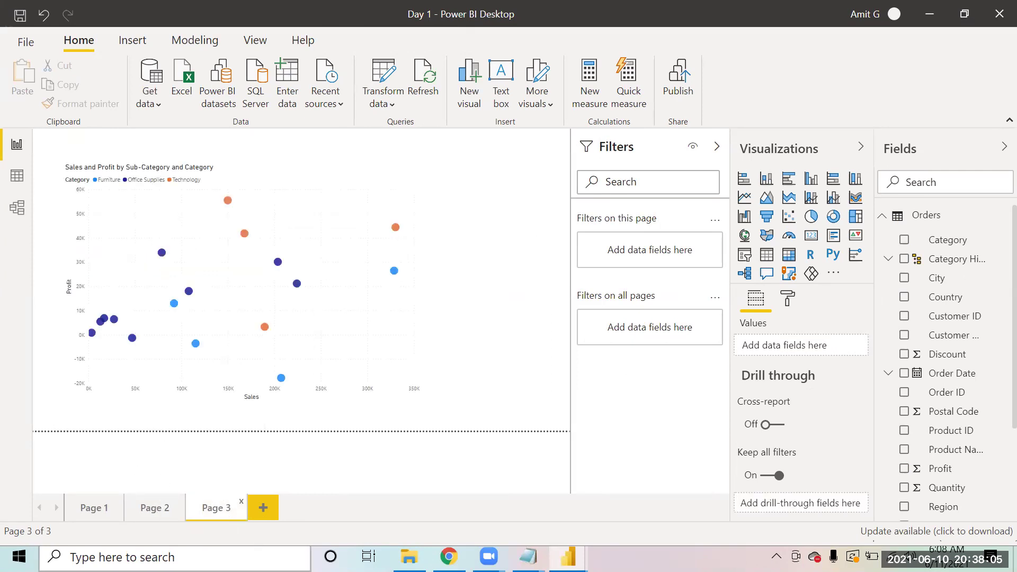
{"action": "left_click", "coordinate": [235, 190]}
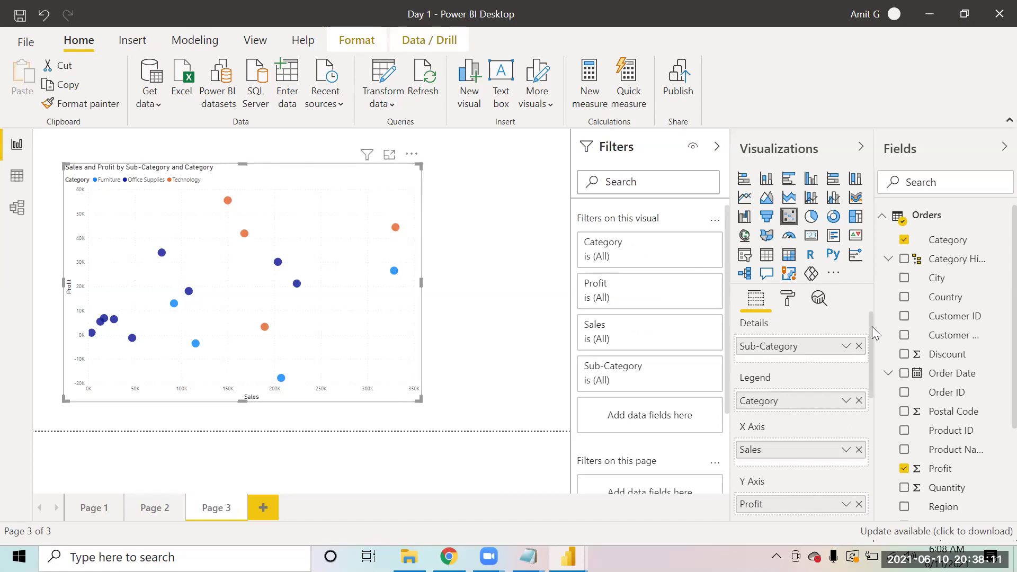
{"action": "left_click_drag", "start_coordinate": [873, 332], "coordinate": [875, 392]}
{"action": "scroll", "coordinate": [873, 392], "scroll_direction": "down", "scroll_amount": 3}
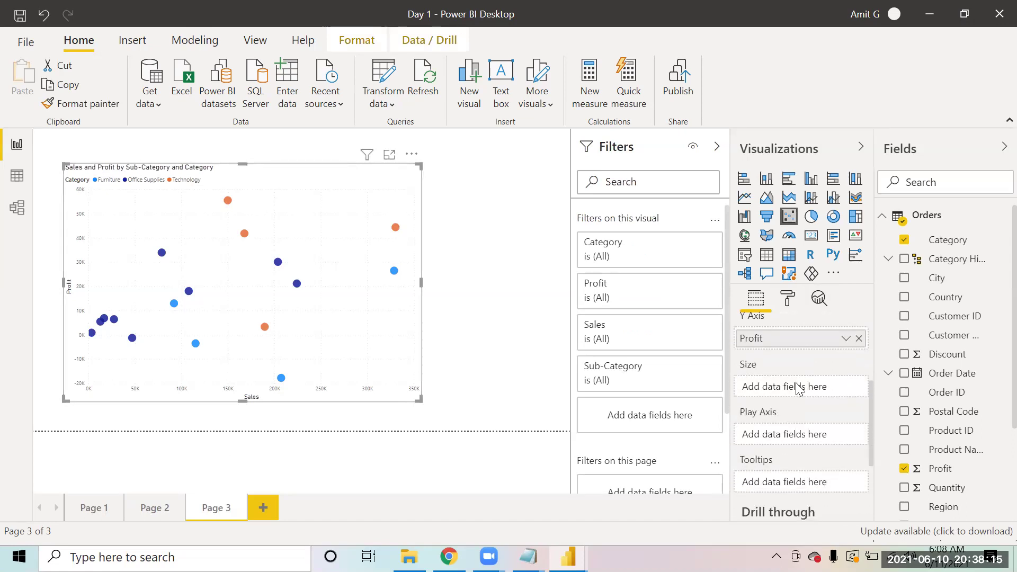
{"action": "left_click_drag", "start_coordinate": [931, 490], "coordinate": [792, 391]}
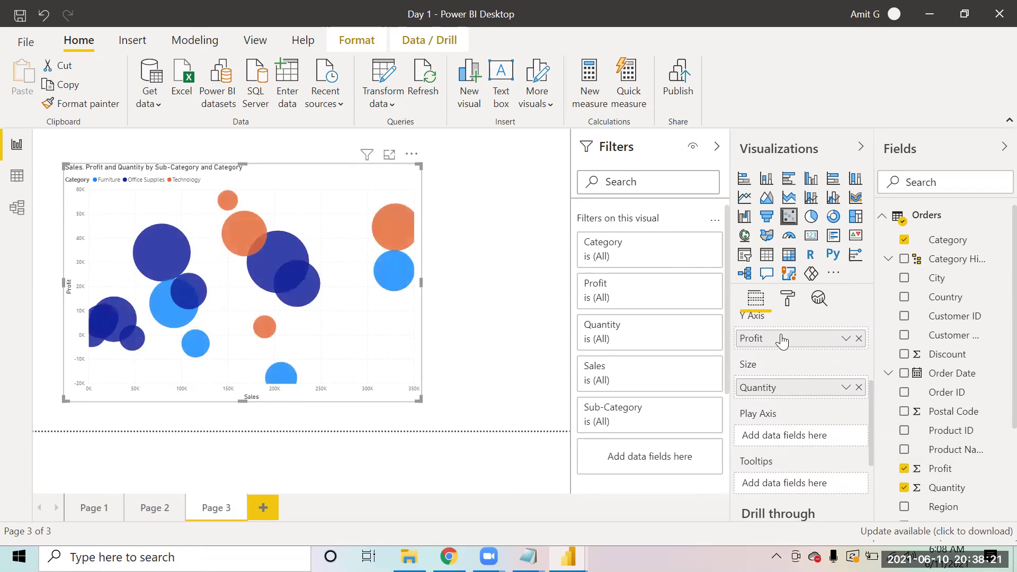
Shrink the scatter chart's bubbles by setting the shape size to 1
{"action": "left_click", "coordinate": [788, 299]}
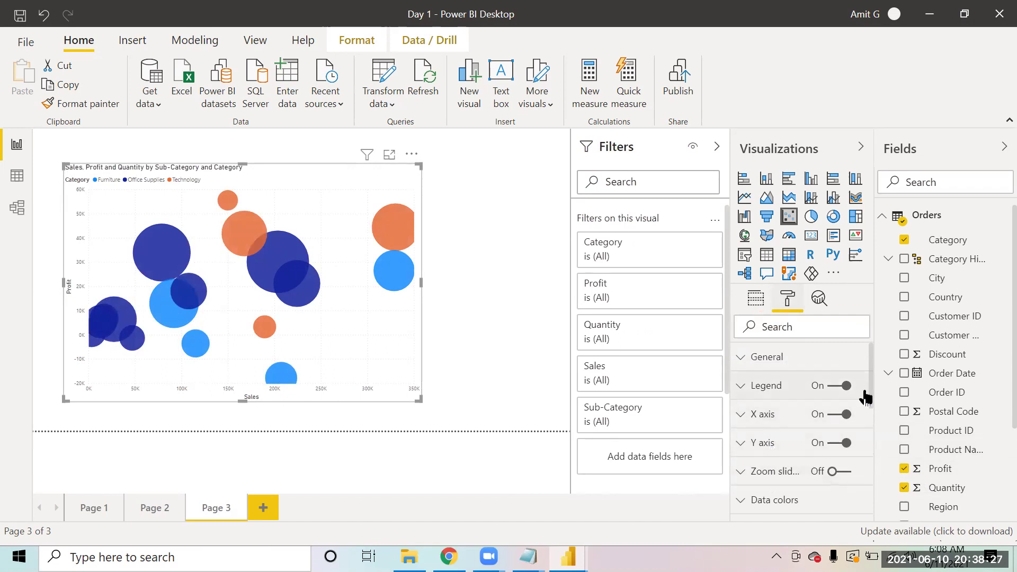
{"action": "scroll", "coordinate": [870, 397], "scroll_direction": "down", "scroll_amount": 2}
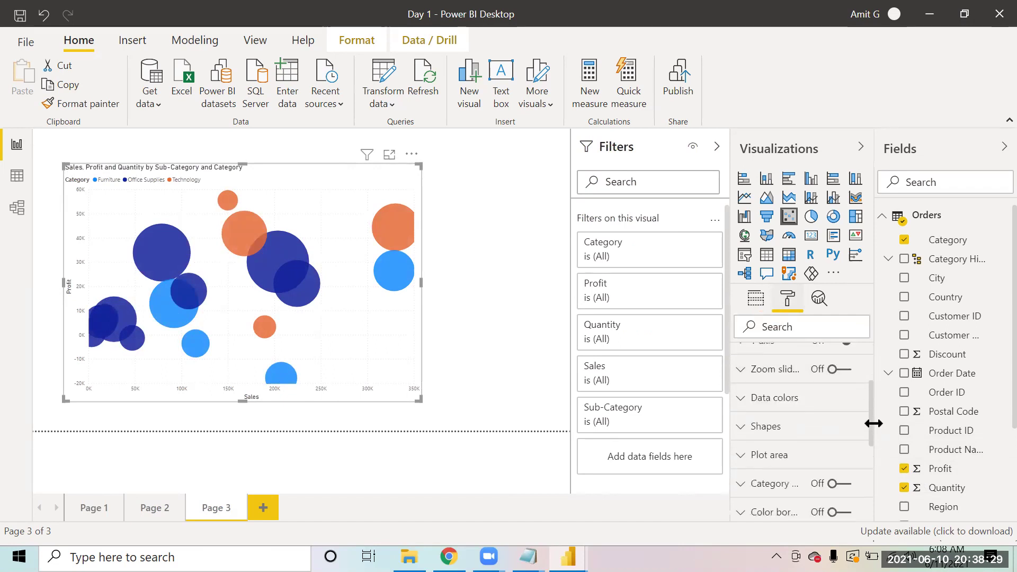
{"action": "left_click", "coordinate": [840, 429]}
{"action": "left_click_drag", "start_coordinate": [816, 475], "coordinate": [809, 481]}
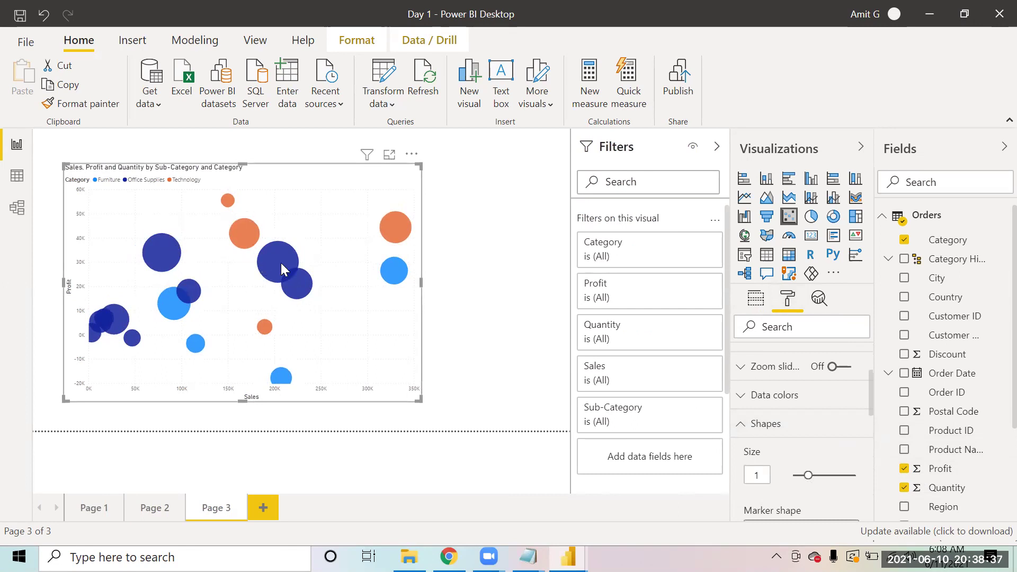
{"action": "mouse_move", "coordinate": [298, 284]}
Make the scatter chart narrower and shorter, shift it slightly left on the canvas, and reopen its field assignments
{"action": "left_click_drag", "start_coordinate": [417, 401], "coordinate": [402, 400]}
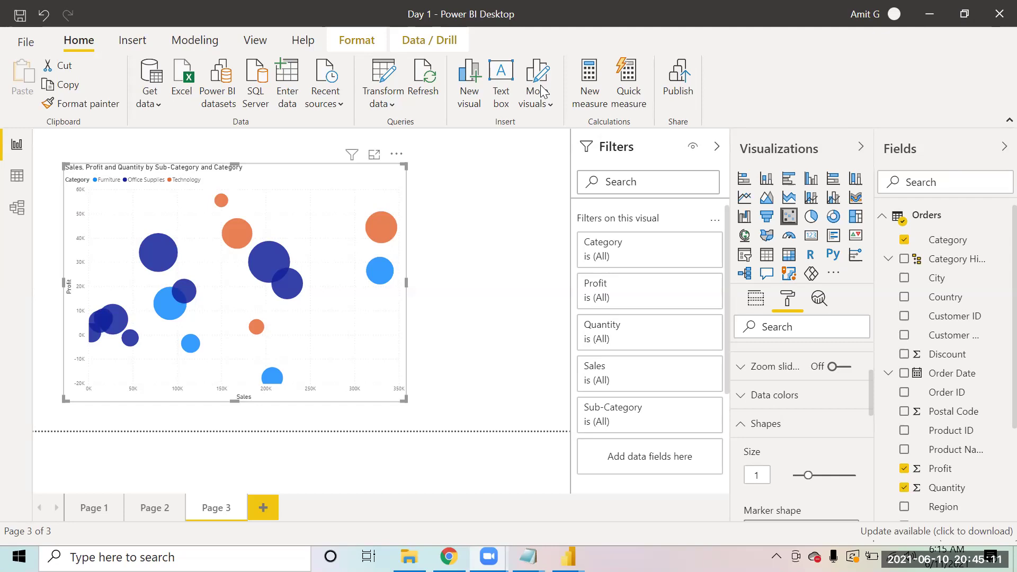
{"action": "left_click_drag", "start_coordinate": [286, 172], "coordinate": [266, 169]}
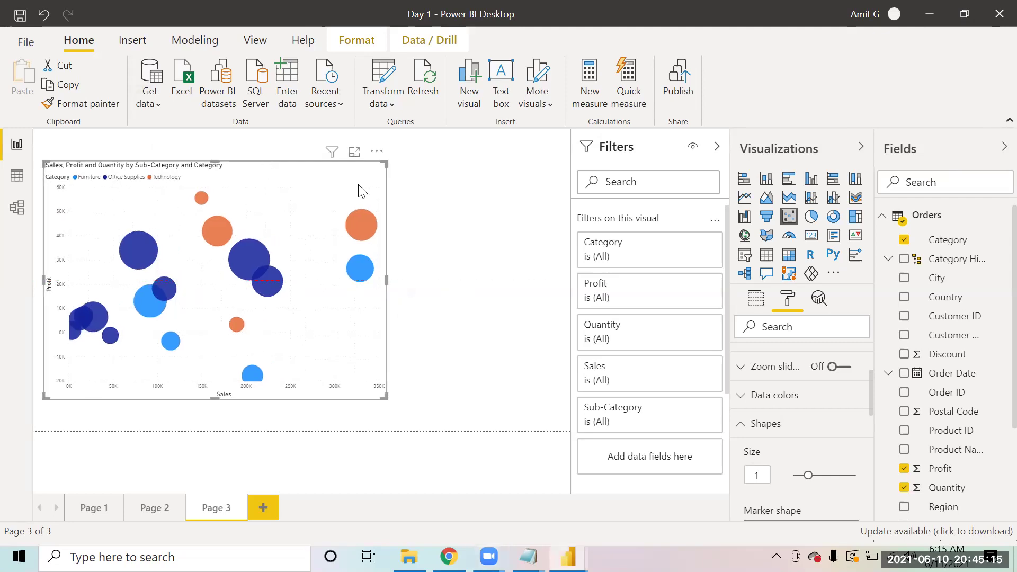
{"action": "left_click_drag", "start_coordinate": [385, 163], "coordinate": [352, 192]}
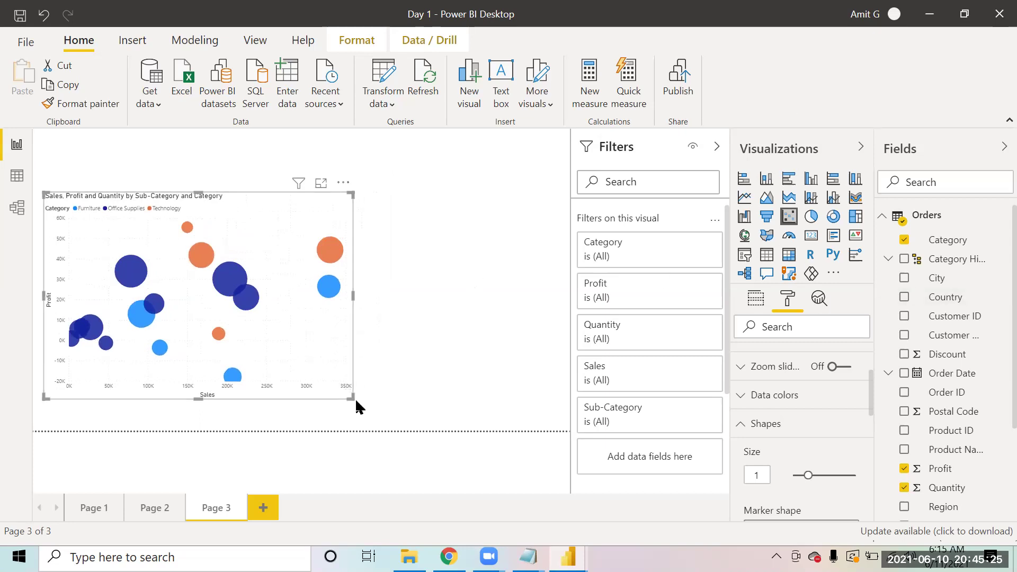
{"action": "left_click_drag", "start_coordinate": [355, 398], "coordinate": [359, 406]}
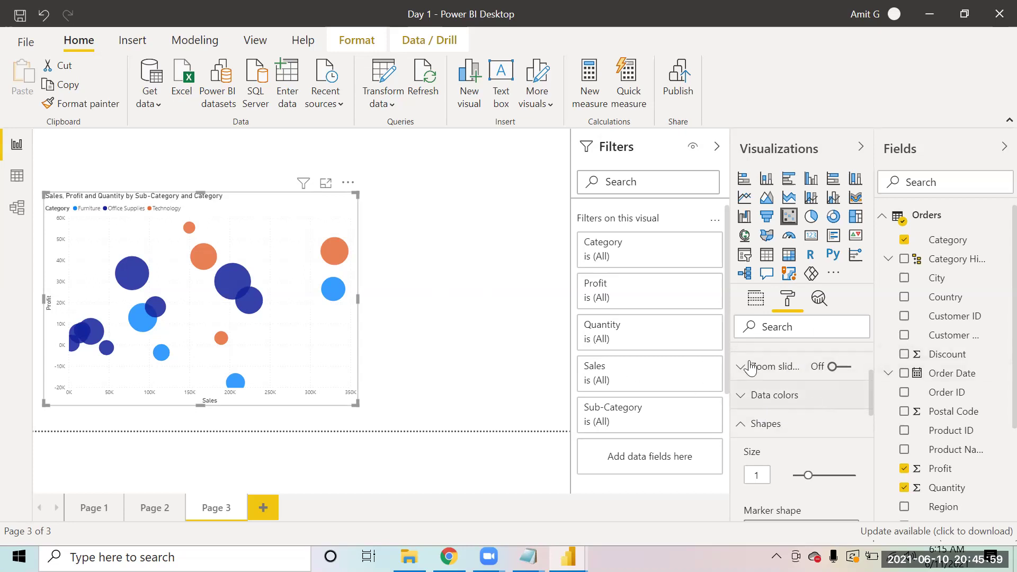
{"action": "left_click", "coordinate": [755, 301]}
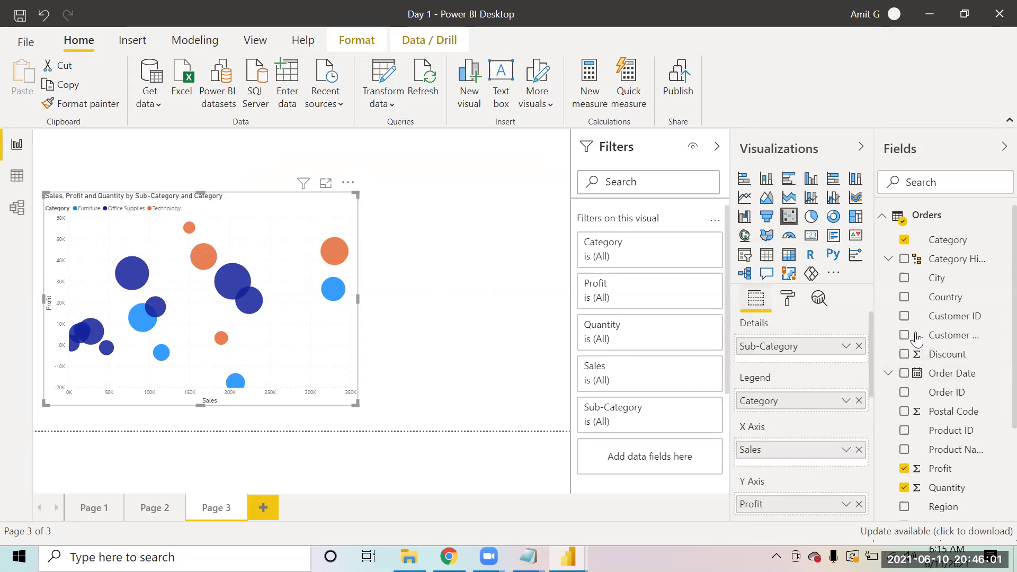
{"action": "scroll", "coordinate": [990, 335], "scroll_direction": "down", "scroll_amount": 2}
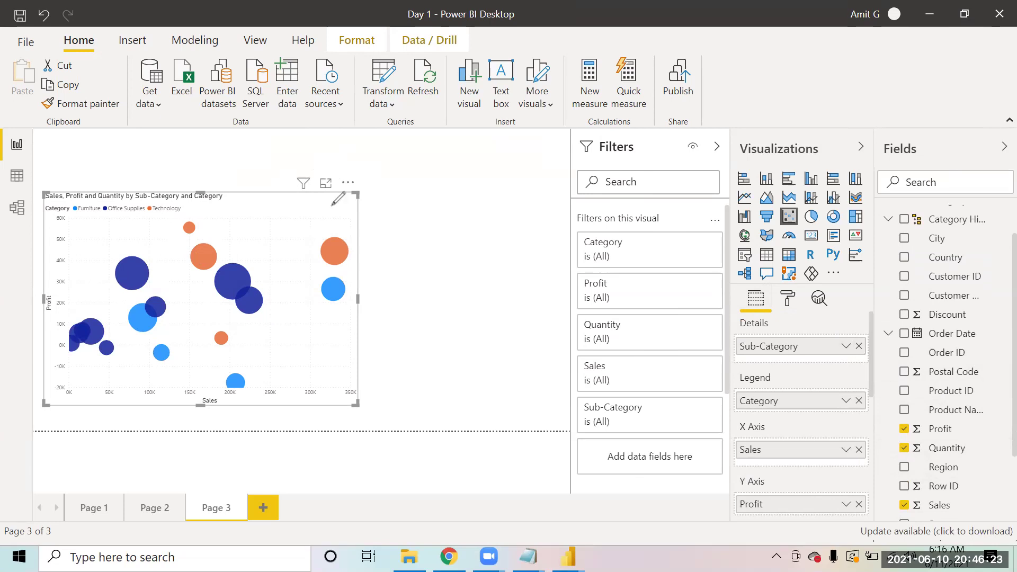
{"action": "left_click_drag", "start_coordinate": [51, 377], "coordinate": [42, 220]}
{"action": "mouse_move", "coordinate": [23, 259]}
{"action": "left_mouse_down"}
{"action": "mouse_move", "coordinate": [49, 225]}
{"action": "mouse_move", "coordinate": [59, 230]}
{"action": "left_mouse_up"}
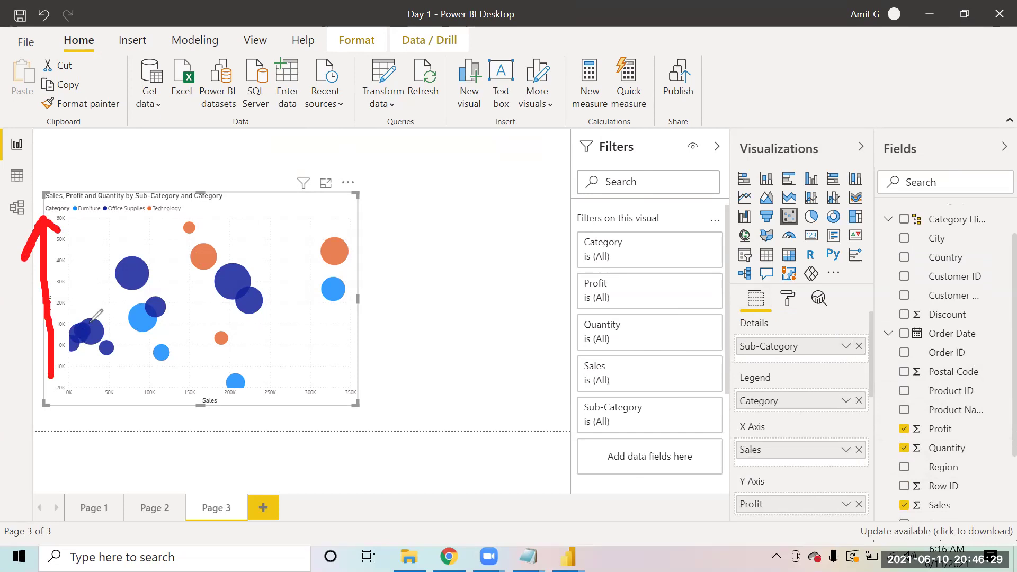
{"action": "mouse_move", "coordinate": [158, 333]}
{"action": "left_mouse_down"}
{"action": "mouse_move", "coordinate": [154, 371]}
{"action": "mouse_move", "coordinate": [156, 348]}
{"action": "left_mouse_up"}
{"action": "mouse_move", "coordinate": [142, 303]}
{"action": "left_mouse_down"}
{"action": "mouse_move", "coordinate": [124, 321]}
{"action": "mouse_move", "coordinate": [164, 316]}
{"action": "mouse_move", "coordinate": [156, 290]}
{"action": "mouse_move", "coordinate": [111, 289]}
{"action": "mouse_move", "coordinate": [152, 274]}
{"action": "mouse_move", "coordinate": [125, 245]}
{"action": "left_mouse_up"}
{"action": "mouse_move", "coordinate": [167, 217]}
{"action": "left_mouse_down"}
{"action": "mouse_move", "coordinate": [188, 237]}
{"action": "mouse_move", "coordinate": [169, 196]}
{"action": "mouse_move", "coordinate": [163, 212]}
{"action": "left_mouse_up"}
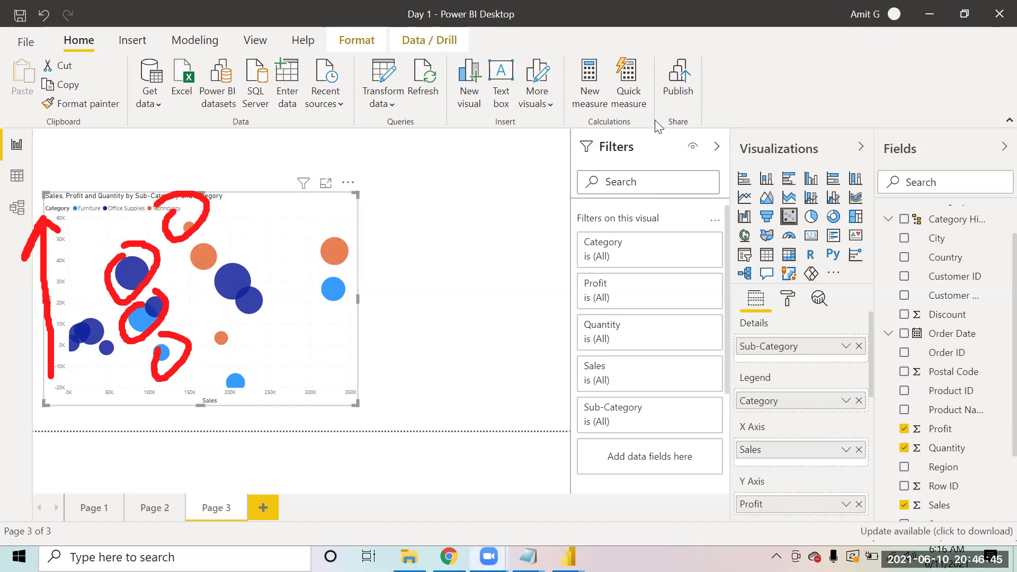
{"action": "key", "text": "Escape"}
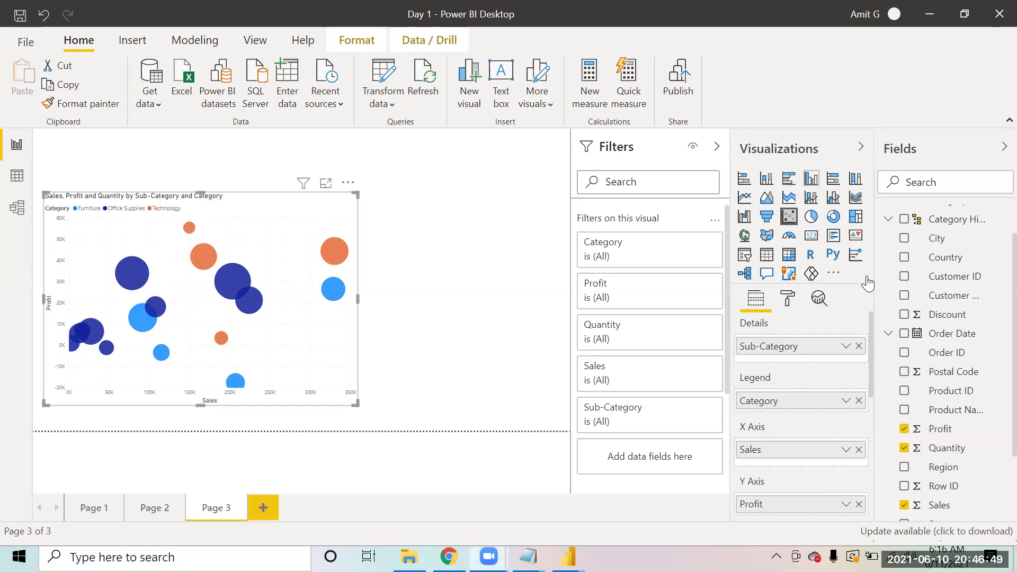
Try Profit as the scatter chart's Size field in place of Quantity, and set the Size field back to Quantity
{"action": "left_click_drag", "start_coordinate": [927, 441], "coordinate": [815, 539]}
{"action": "left_click_drag", "start_coordinate": [802, 524], "coordinate": [636, 512]}
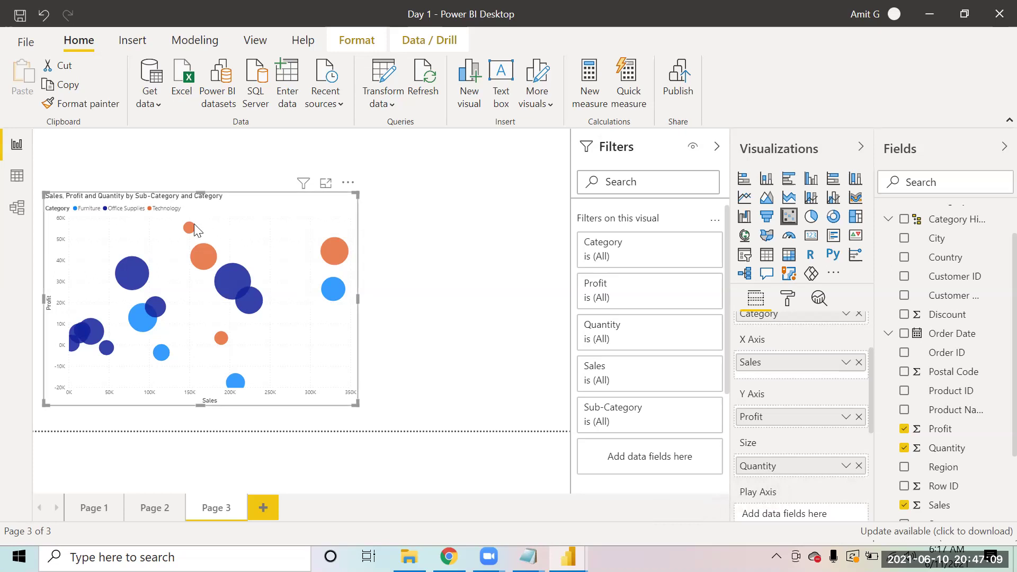
{"action": "mouse_move", "coordinate": [192, 231]}
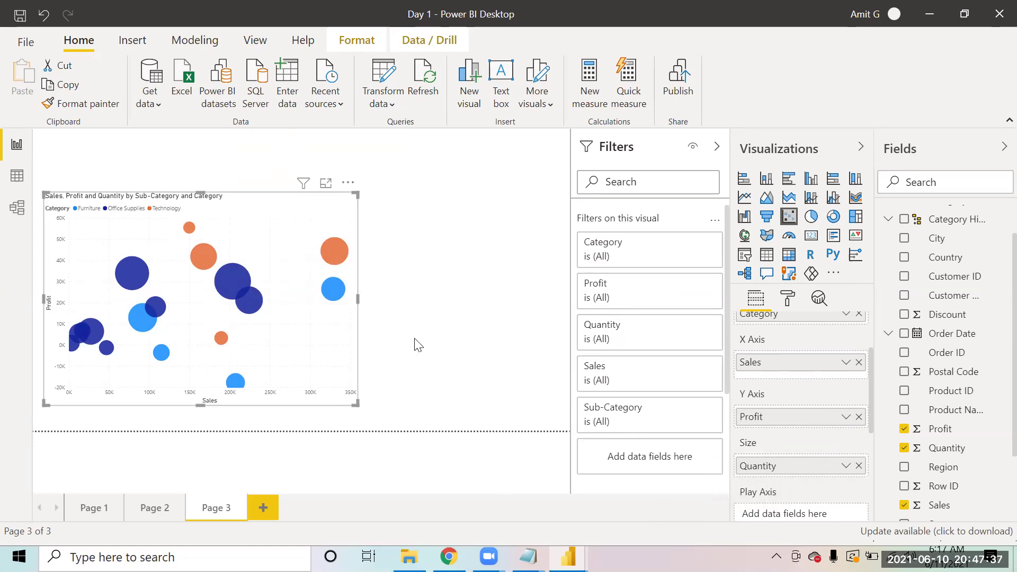
{"action": "left_click", "coordinate": [858, 466]}
{"action": "left_click_drag", "start_coordinate": [846, 463], "coordinate": [789, 469]}
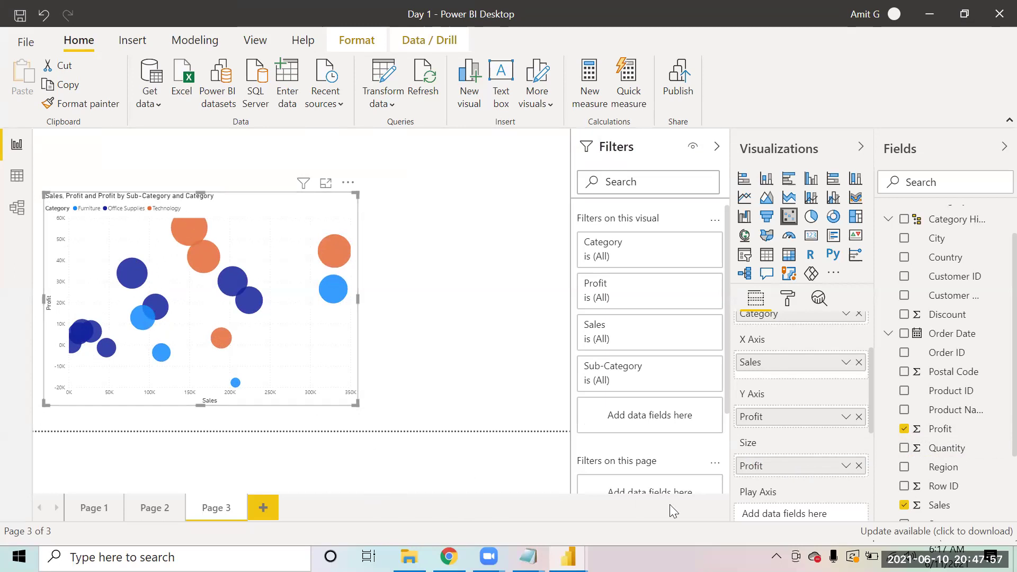
{"action": "left_click", "coordinate": [858, 466]}
{"action": "left_click_drag", "start_coordinate": [935, 451], "coordinate": [809, 461]}
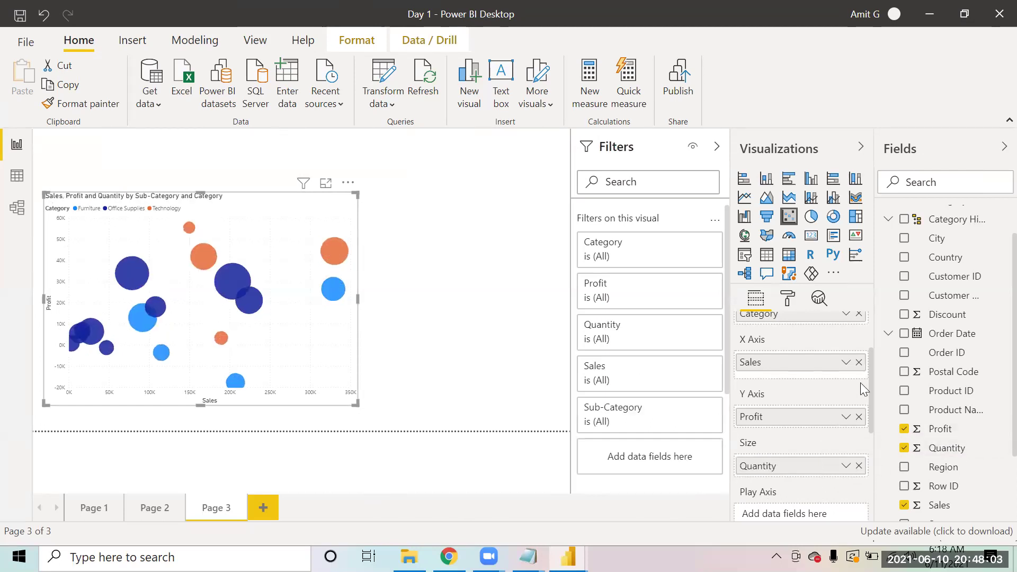
Make the scatter chart taller and wider on the Page 3 canvas
{"action": "left_click_drag", "start_coordinate": [869, 373], "coordinate": [863, 420]}
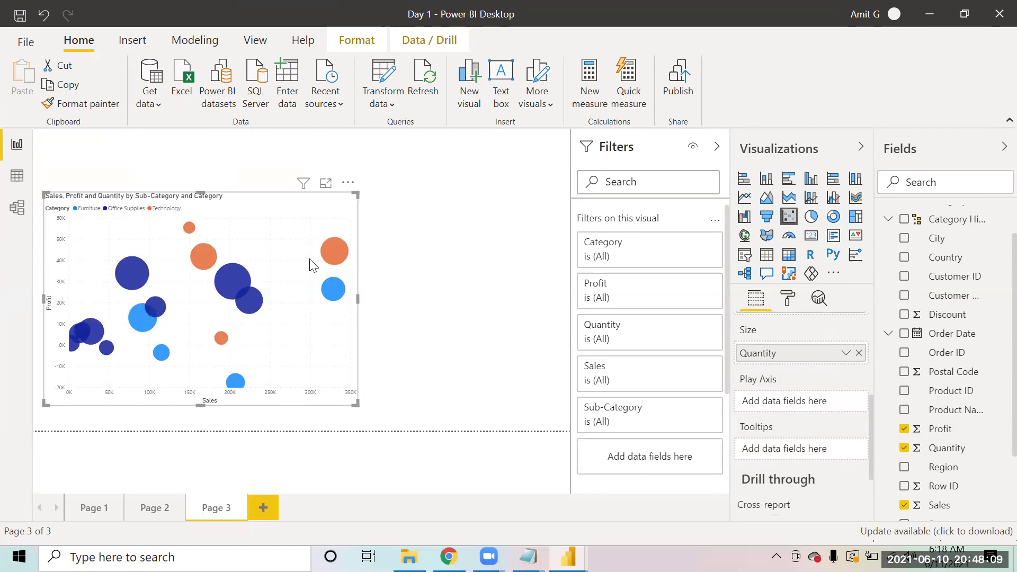
{"action": "left_click_drag", "start_coordinate": [203, 195], "coordinate": [203, 169]}
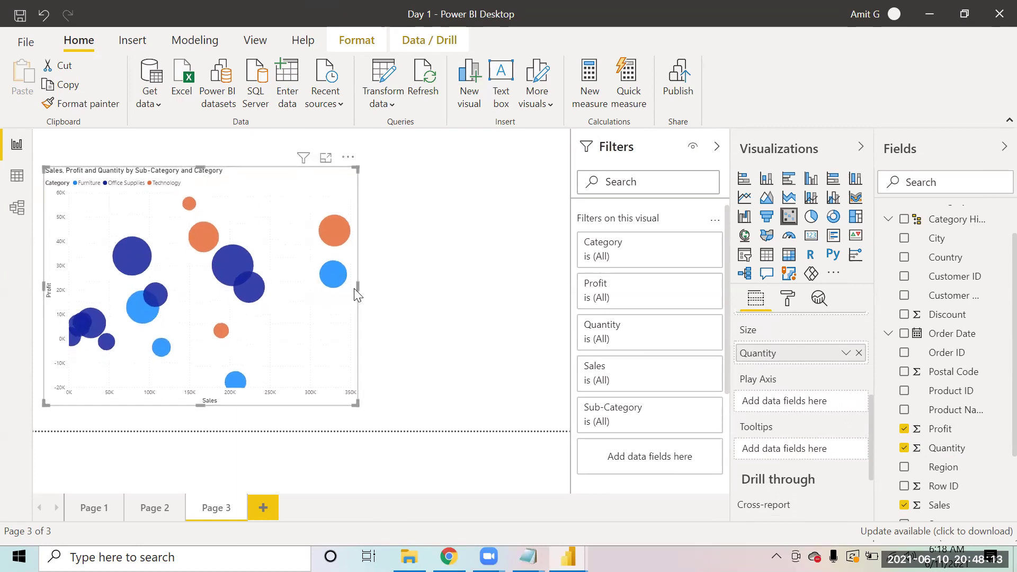
{"action": "left_click_drag", "start_coordinate": [355, 287], "coordinate": [408, 288]}
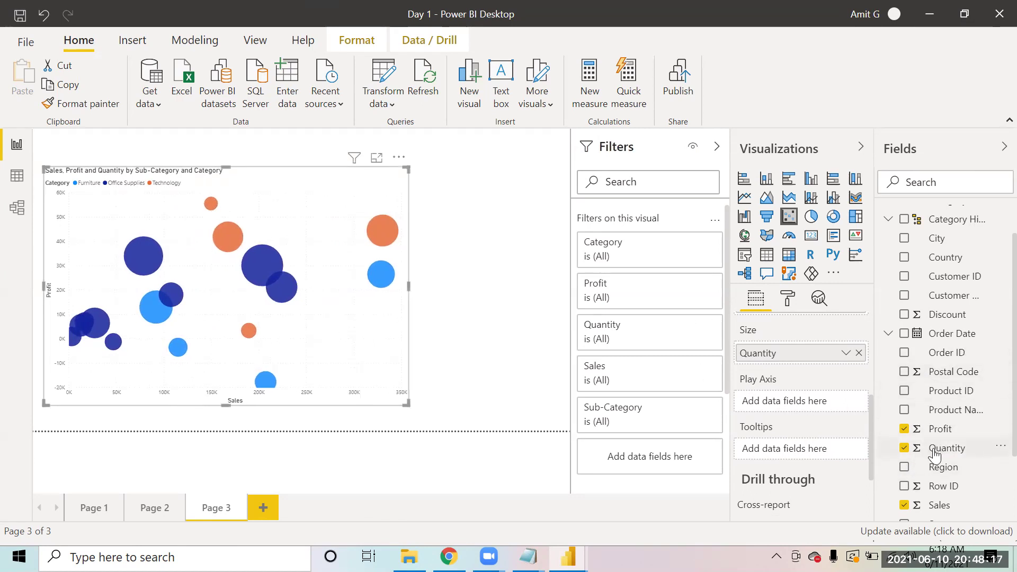
Add Region as the scatter chart's Play Axis and play the animation across the regions
{"action": "left_click_drag", "start_coordinate": [889, 462], "coordinate": [801, 410]}
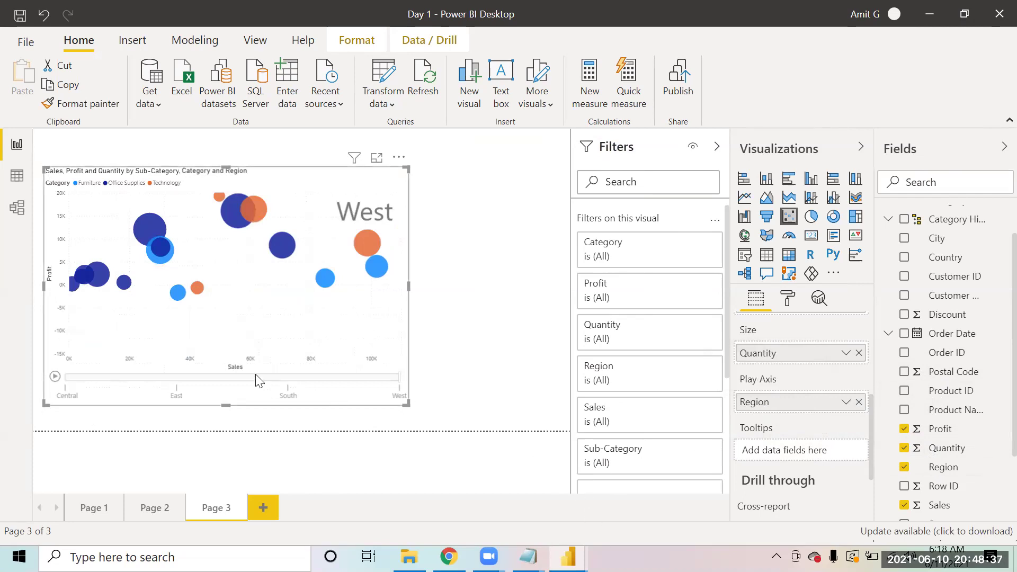
{"action": "left_click", "coordinate": [55, 377]}
{"action": "left_click", "coordinate": [54, 377]}
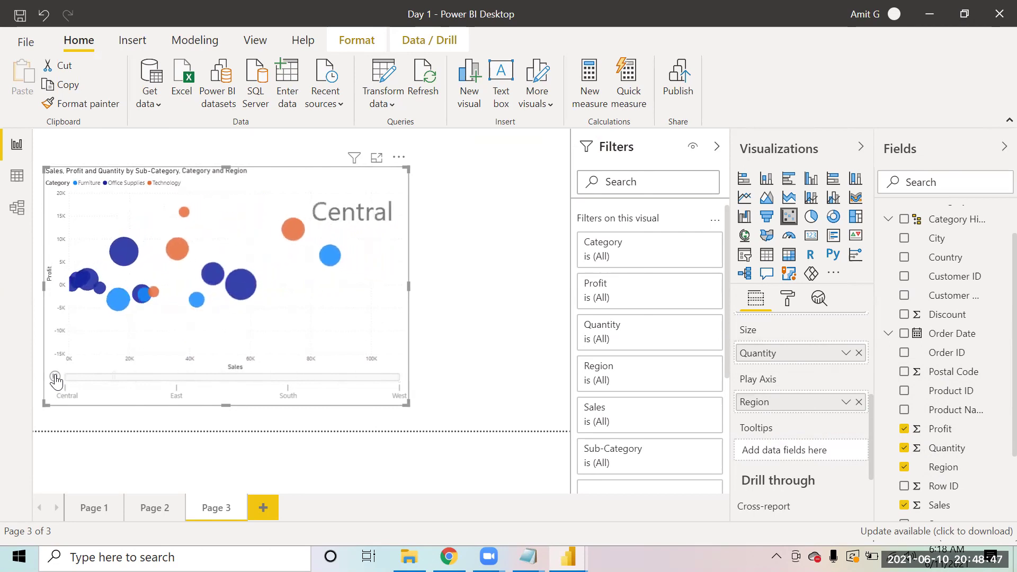
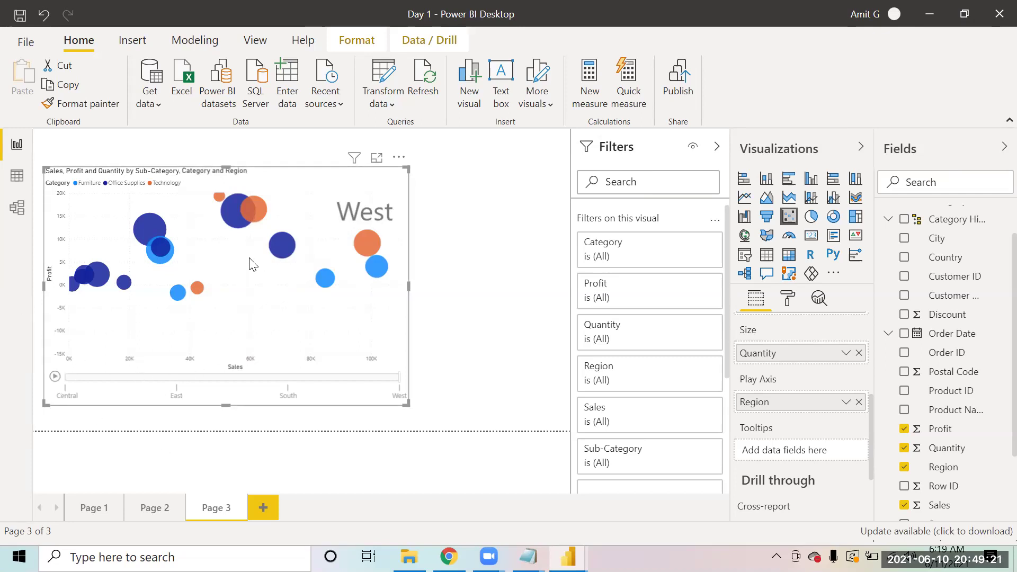
Trace the Binders bubble's path across the regions, inspect the details of its points, and clear the selection
{"action": "left_click", "coordinate": [235, 219]}
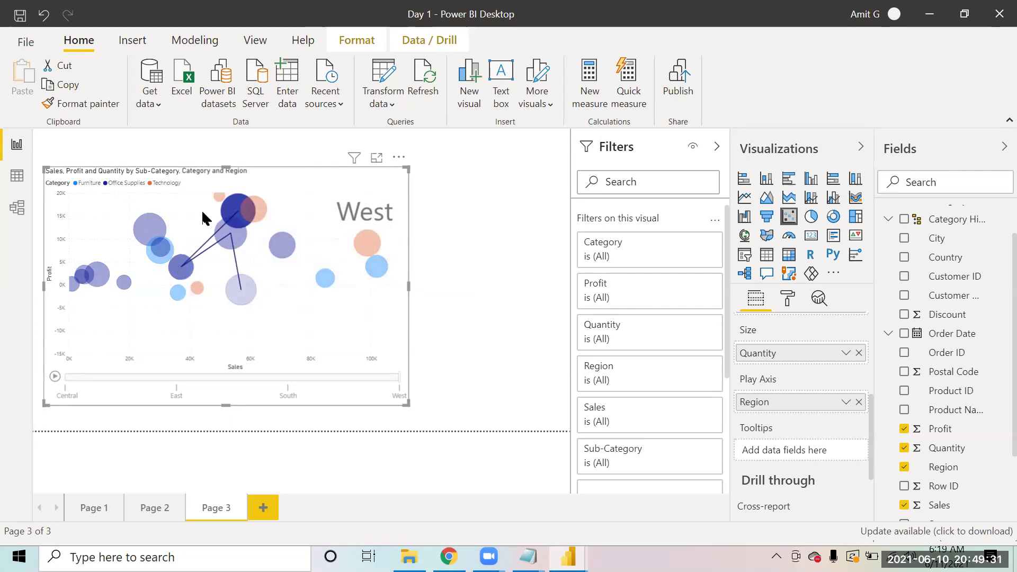
{"action": "mouse_move", "coordinate": [249, 300]}
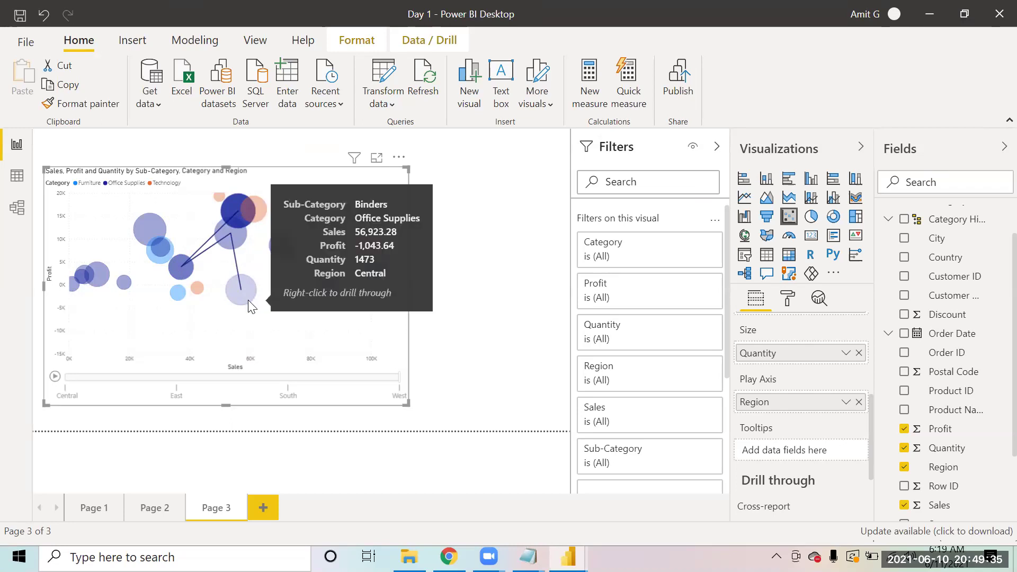
{"action": "mouse_move", "coordinate": [185, 273]}
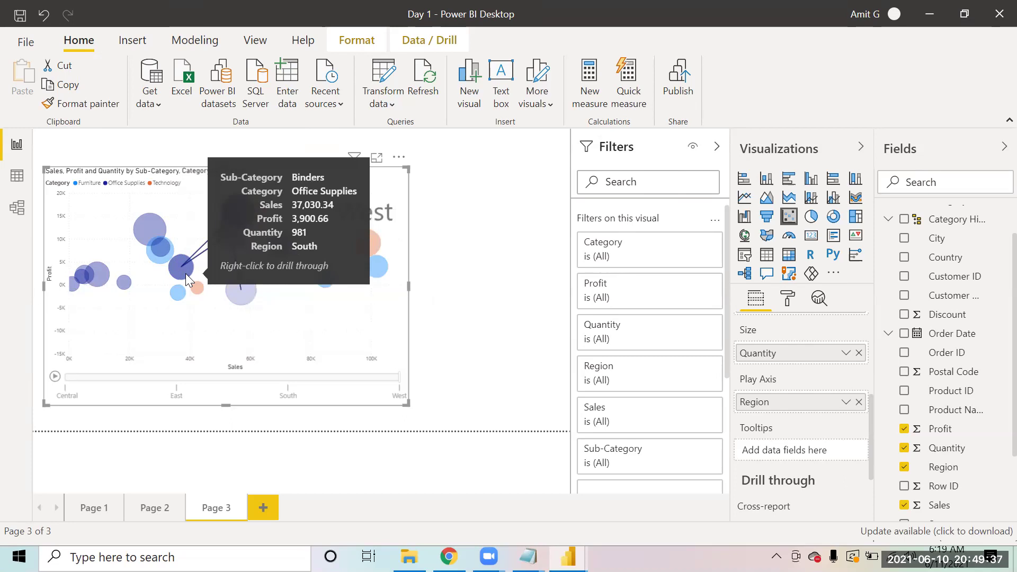
{"action": "mouse_move", "coordinate": [224, 241]}
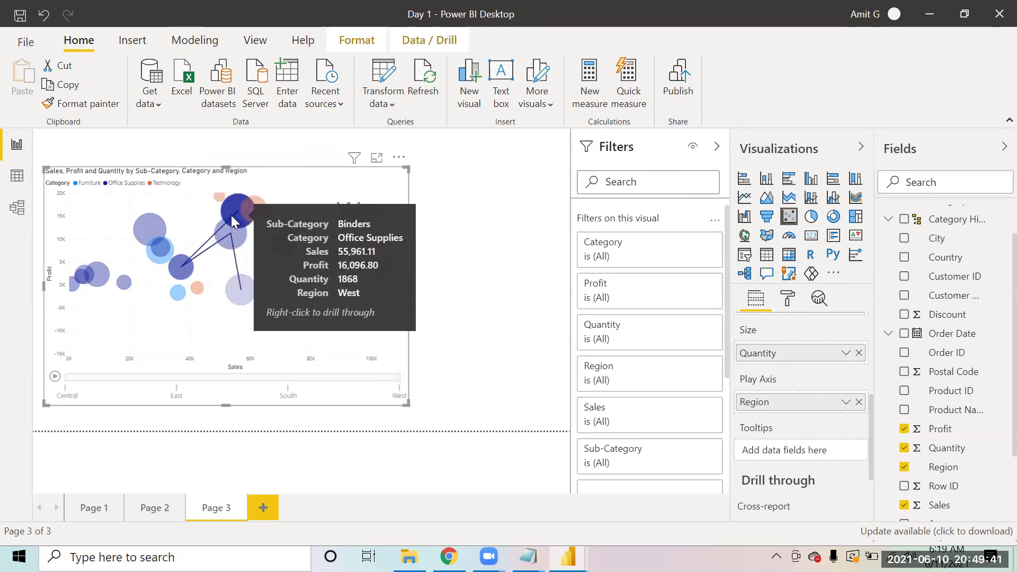
{"action": "mouse_move", "coordinate": [229, 207]}
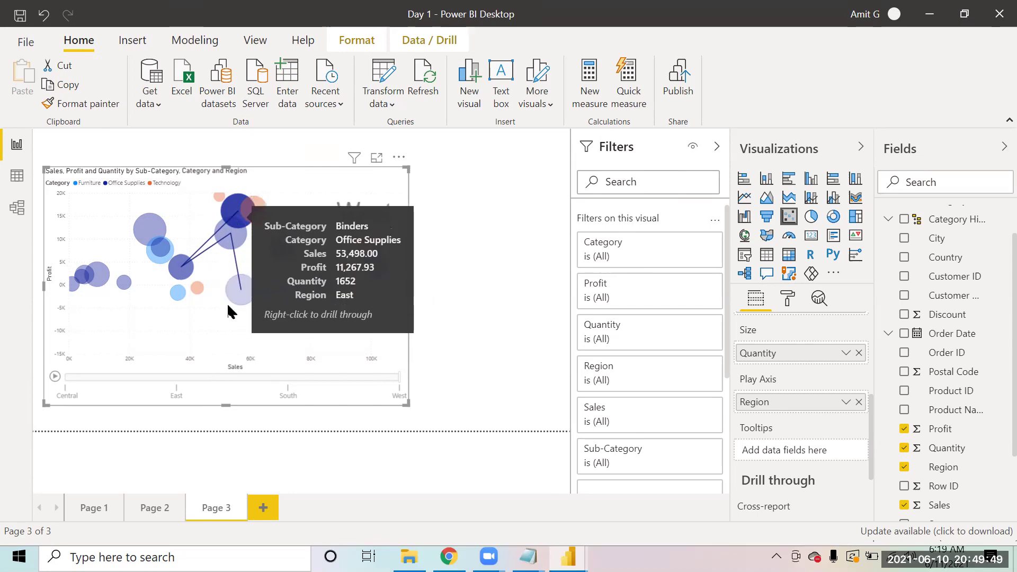
{"action": "left_click", "coordinate": [232, 216]}
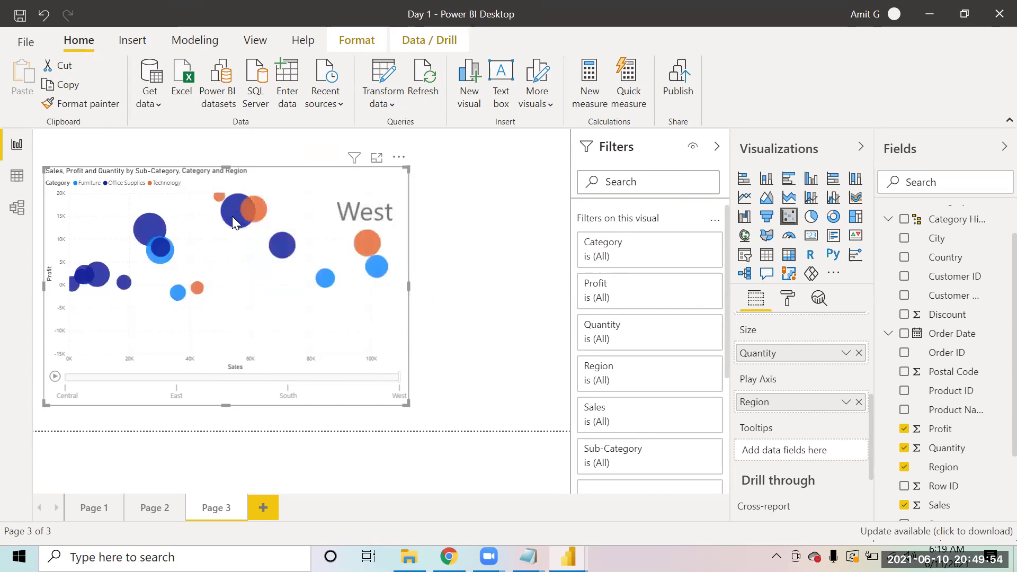
Trace the Phones bubble's path across the regions, inspect the details of its points, and deselect the chart
{"action": "left_click", "coordinate": [361, 239]}
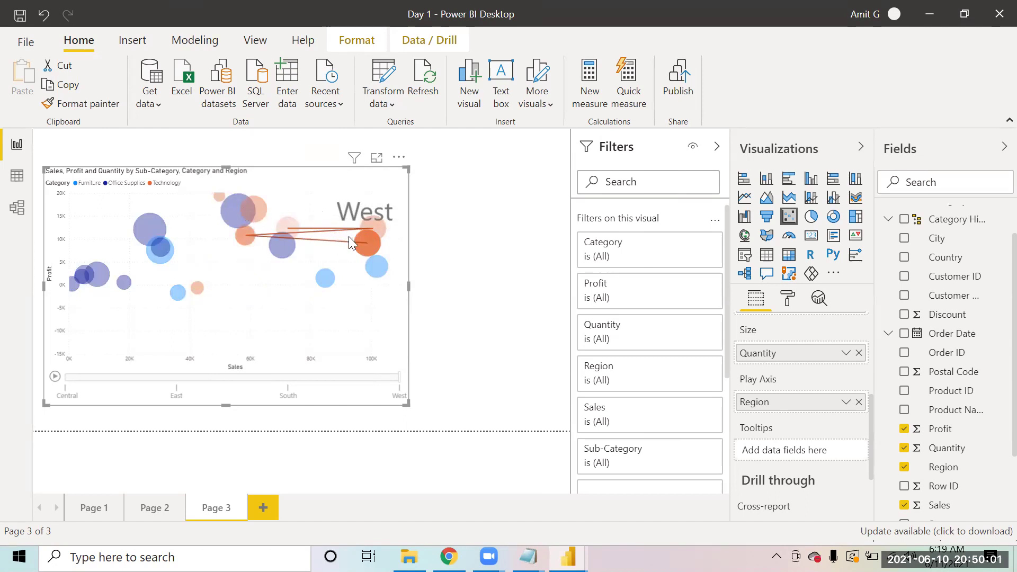
{"action": "mouse_move", "coordinate": [364, 239]}
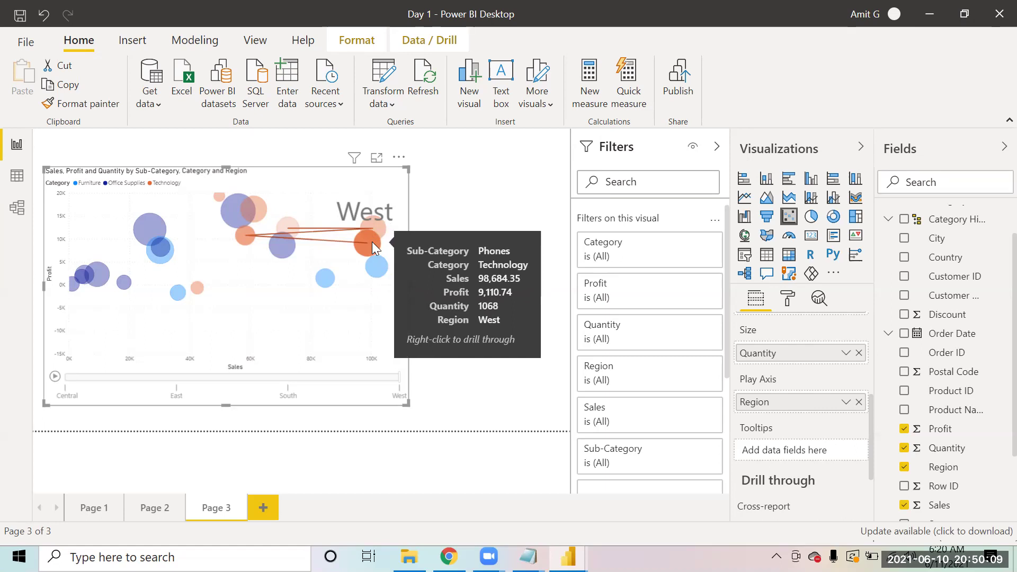
{"action": "mouse_move", "coordinate": [285, 229]}
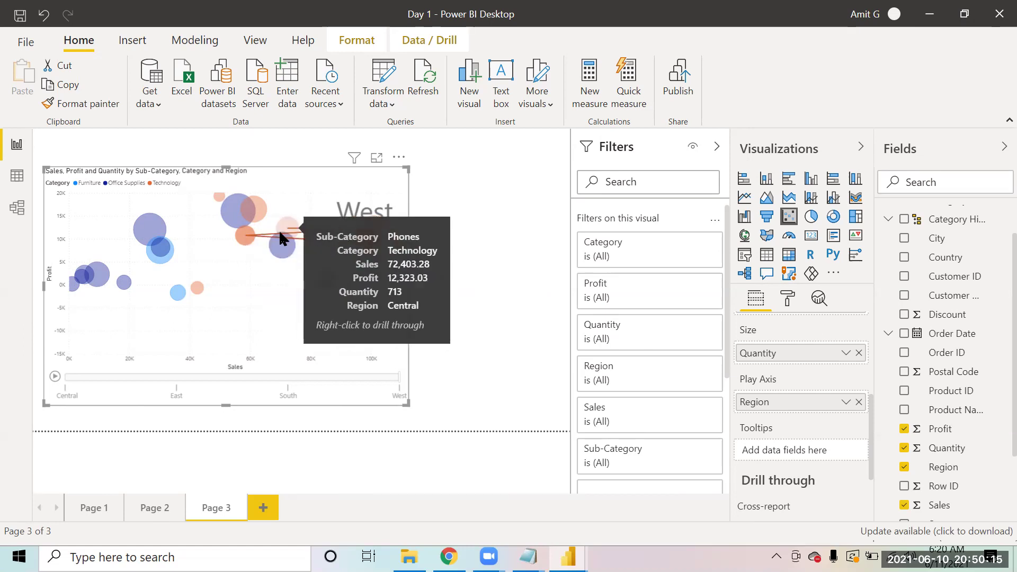
{"action": "mouse_move", "coordinate": [375, 236]}
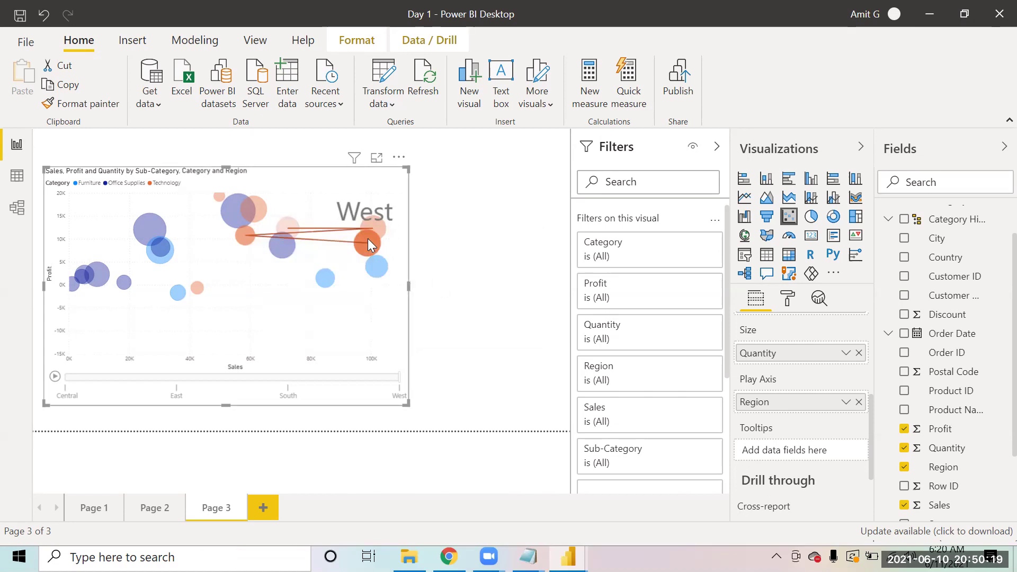
{"action": "left_click", "coordinate": [367, 241]}
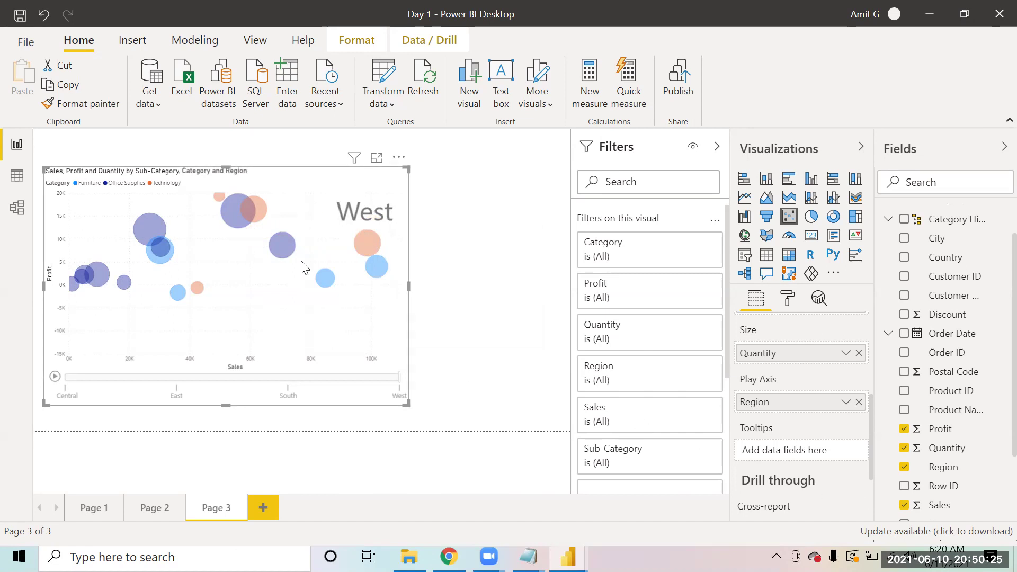
{"action": "left_click", "coordinate": [311, 162]}
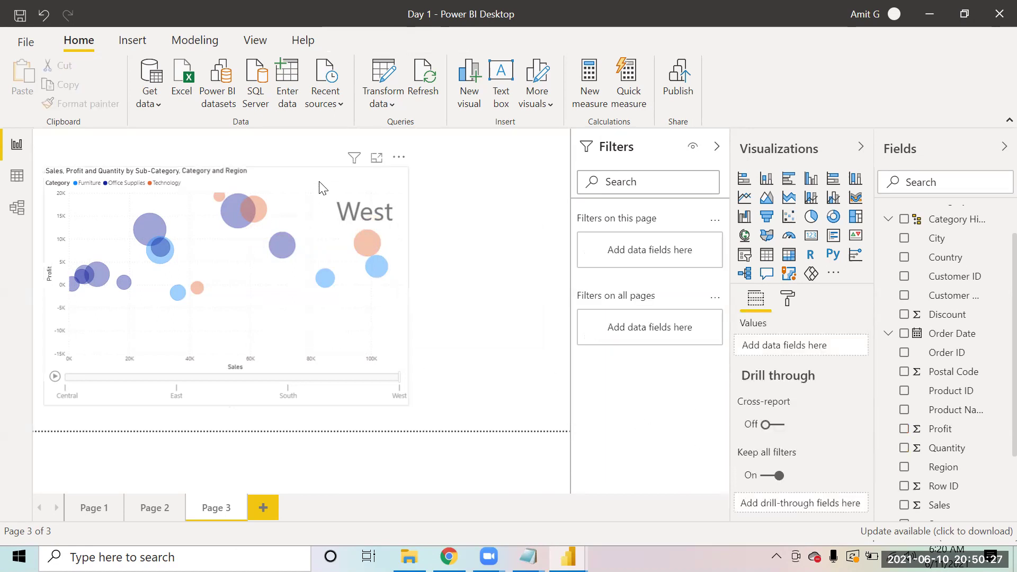
Shrink the animated scatter chart to a narrower and shorter size on the canvas
{"action": "left_click", "coordinate": [320, 188]}
{"action": "left_click_drag", "start_coordinate": [405, 170], "coordinate": [374, 169]}
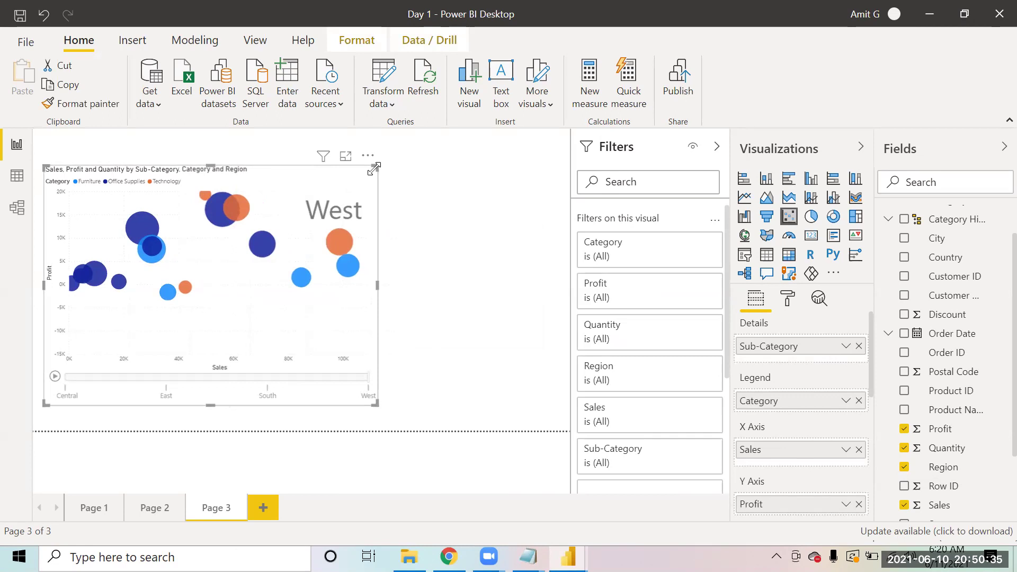
{"action": "left_click_drag", "start_coordinate": [374, 168], "coordinate": [326, 196]}
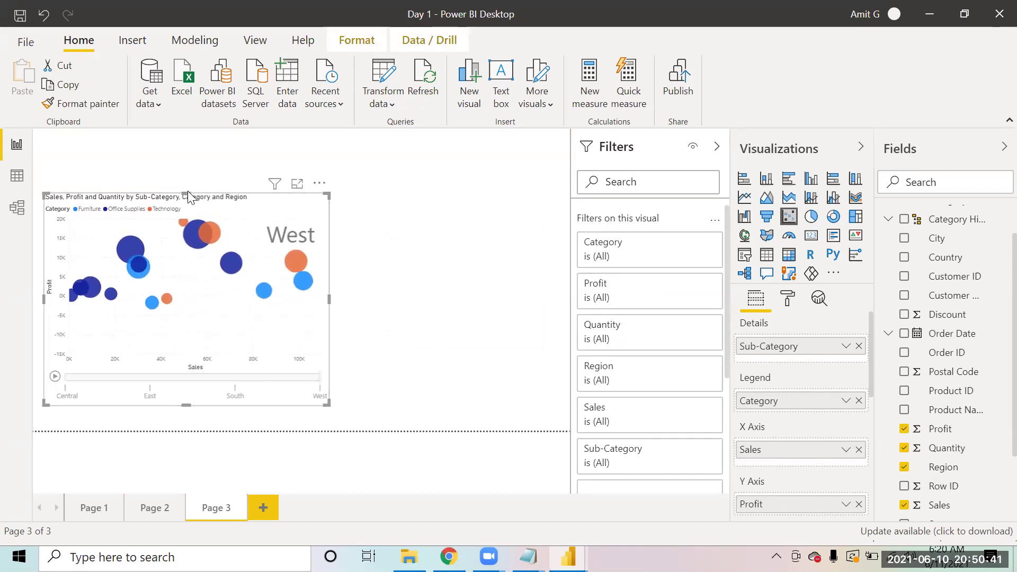
{"action": "left_click_drag", "start_coordinate": [184, 199], "coordinate": [181, 199]}
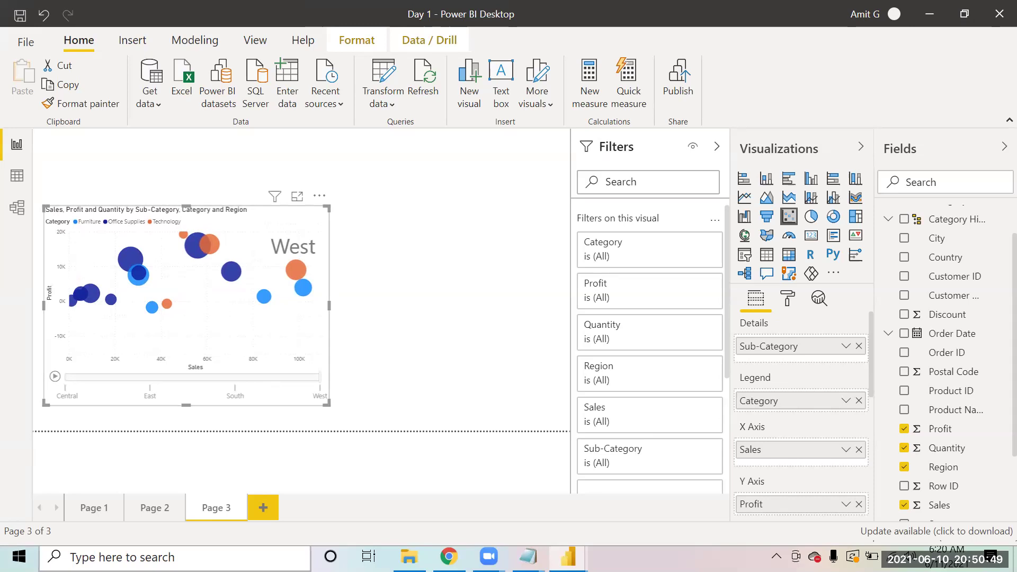
Switch to Chrome, search Google for "histogram", and open the Investopedia histogram image from the results
{"action": "left_click", "coordinate": [449, 556]}
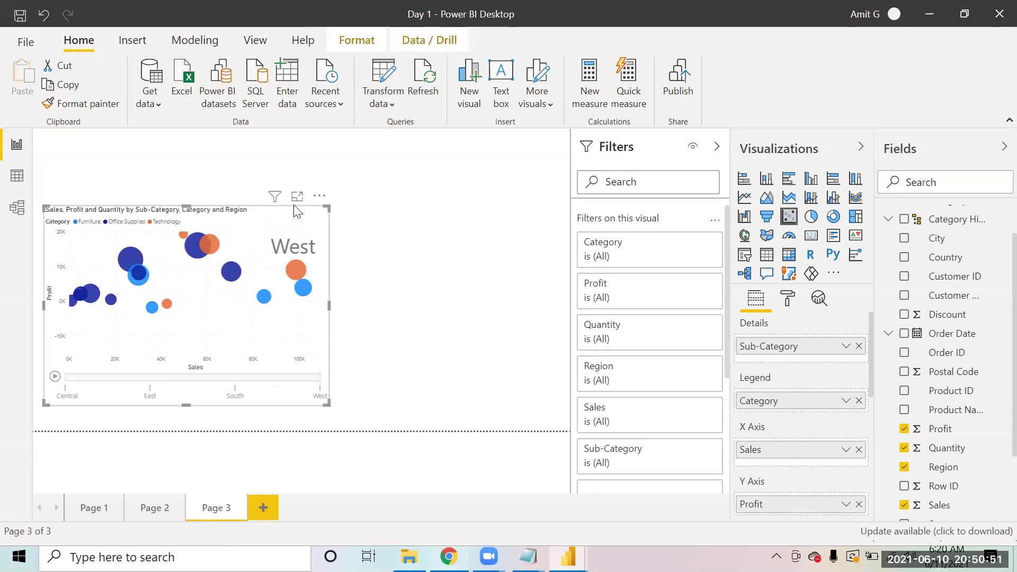
{"action": "left_click", "coordinate": [219, 46]}
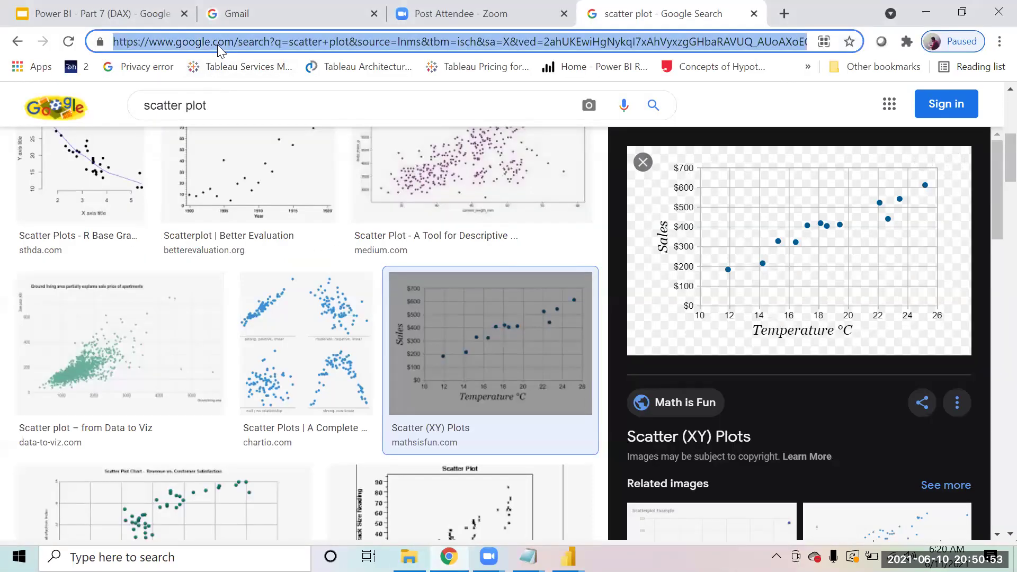
{"action": "type", "text": "histogram"}
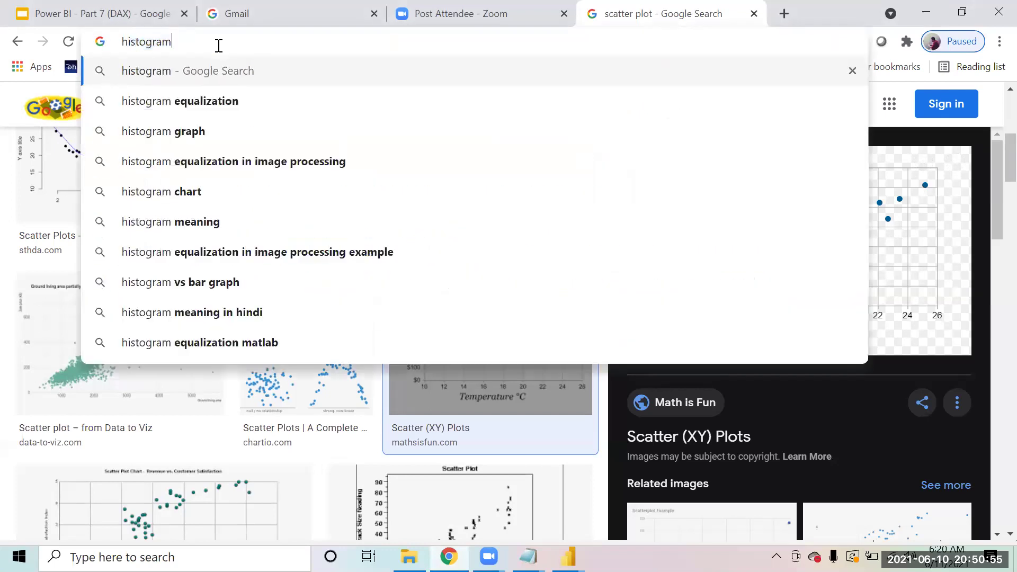
{"action": "key", "text": "Return"}
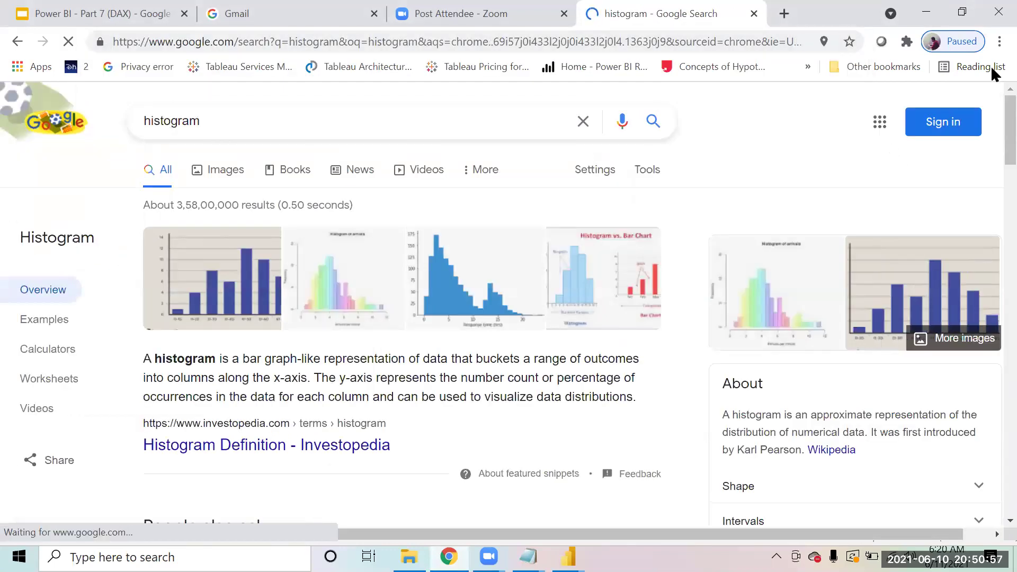
{"action": "scroll", "coordinate": [991, 122], "scroll_direction": "down", "scroll_amount": 2}
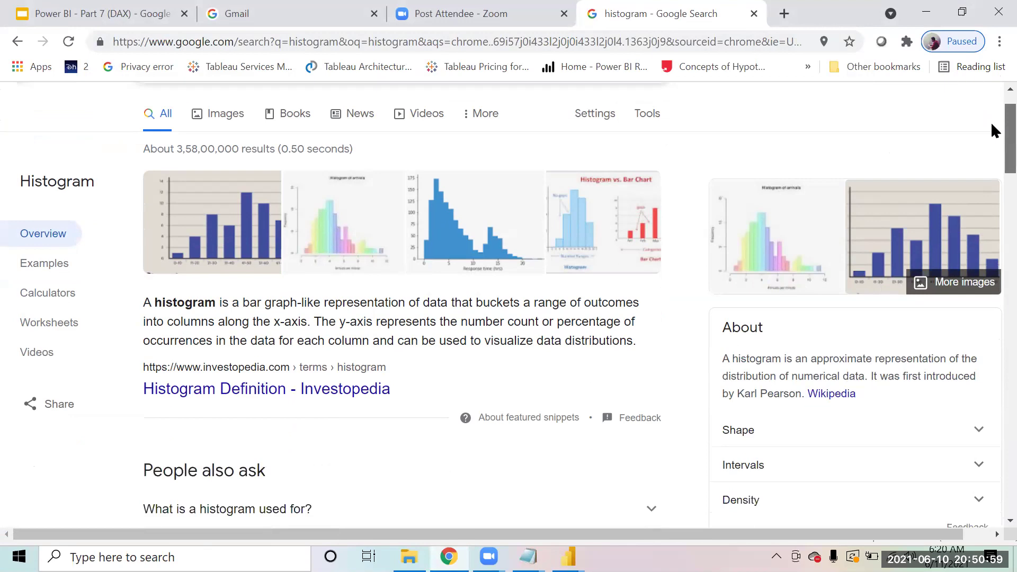
{"action": "left_click", "coordinate": [205, 189]}
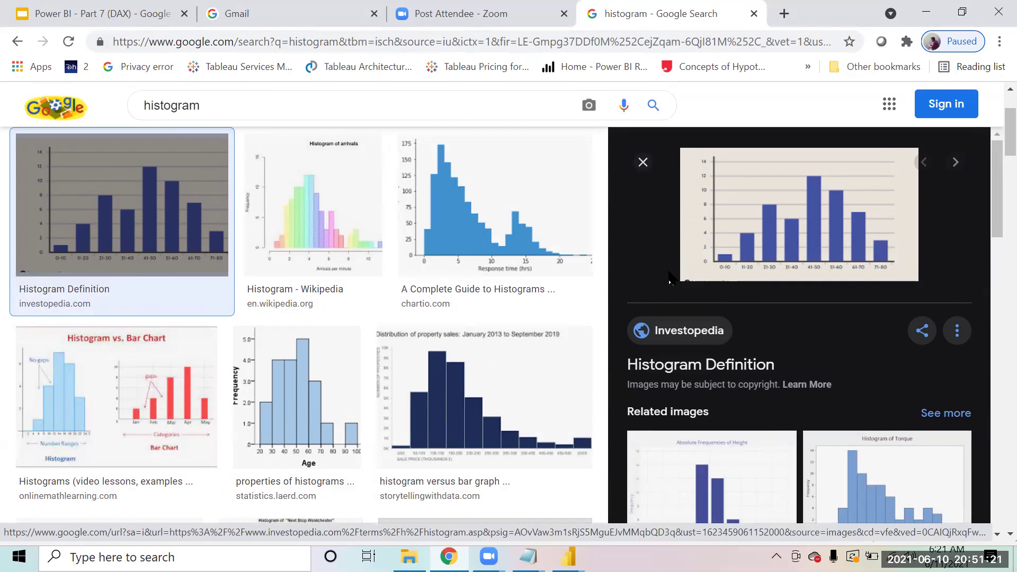
Switch to Power BI Desktop, deselect the scatter chart, and return to the histogram image in Chrome
{"action": "key", "text": "alt+Tab"}
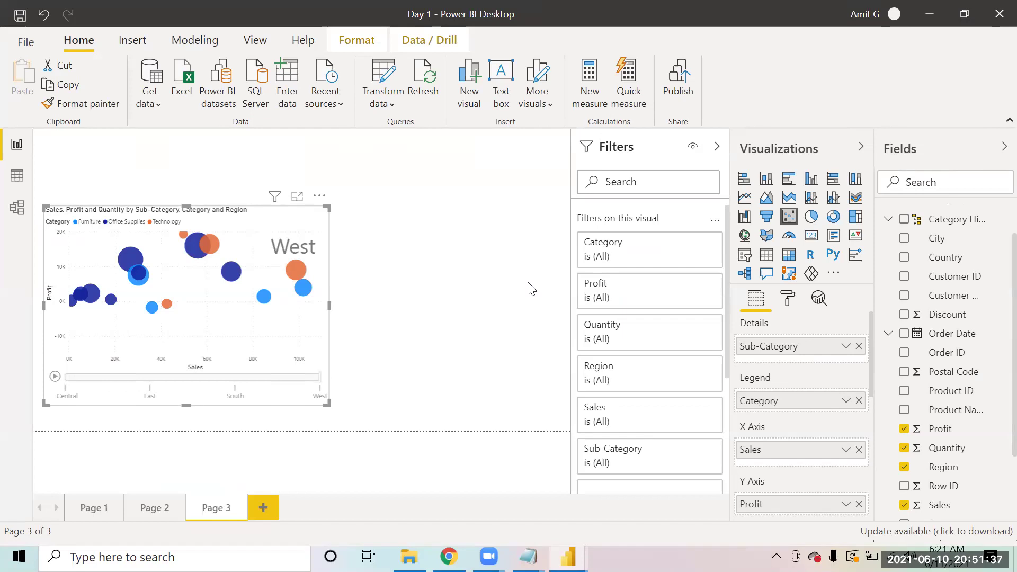
{"action": "left_click", "coordinate": [477, 289]}
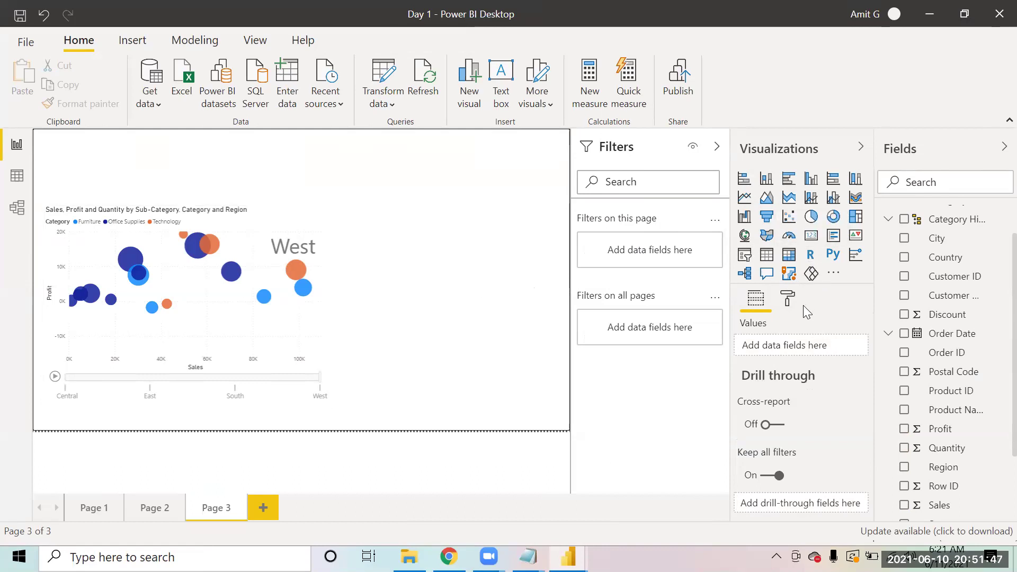
{"action": "key", "text": "alt+Tab"}
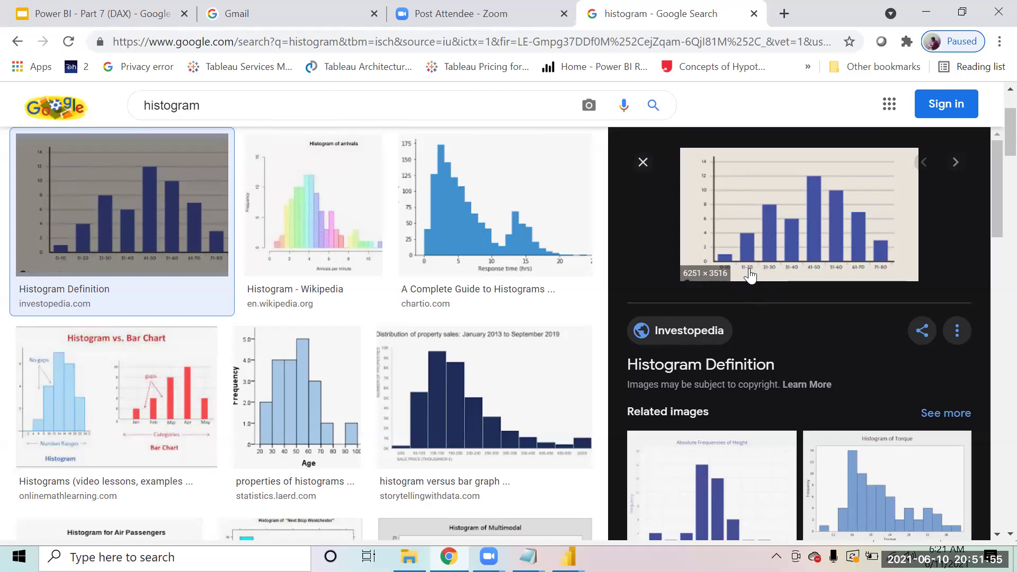
Switch to the Notepad notes and make room with blank lines below the "Add three columns" line
{"action": "left_click", "coordinate": [527, 556]}
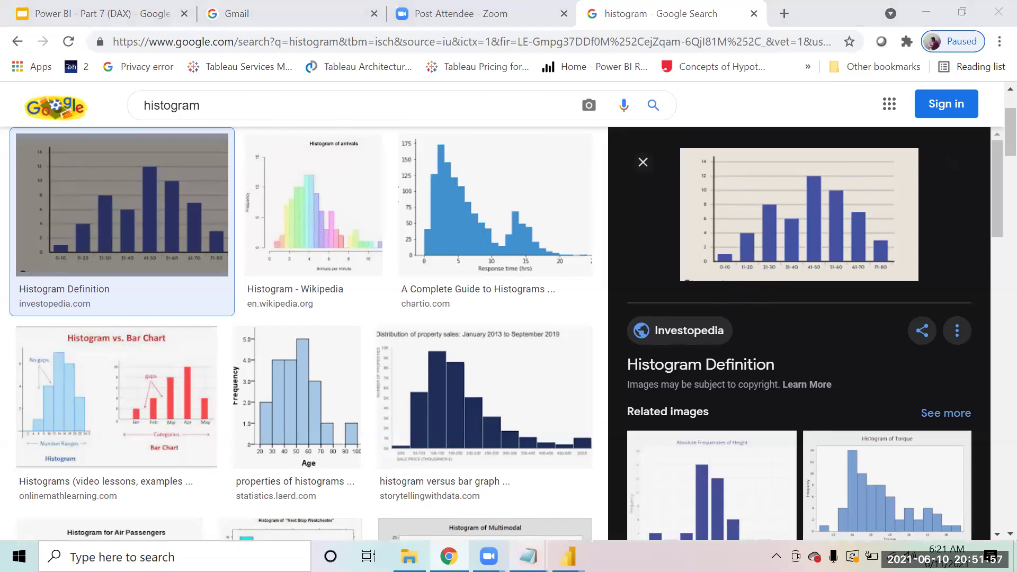
{"action": "left_click", "coordinate": [604, 518]}
{"action": "left_click", "coordinate": [111, 418]}
{"action": "key", "text": "Return"}
{"action": "key", "text": "Return"}
{"action": "key", "text": "Return"}
{"action": "key", "text": "Return"}
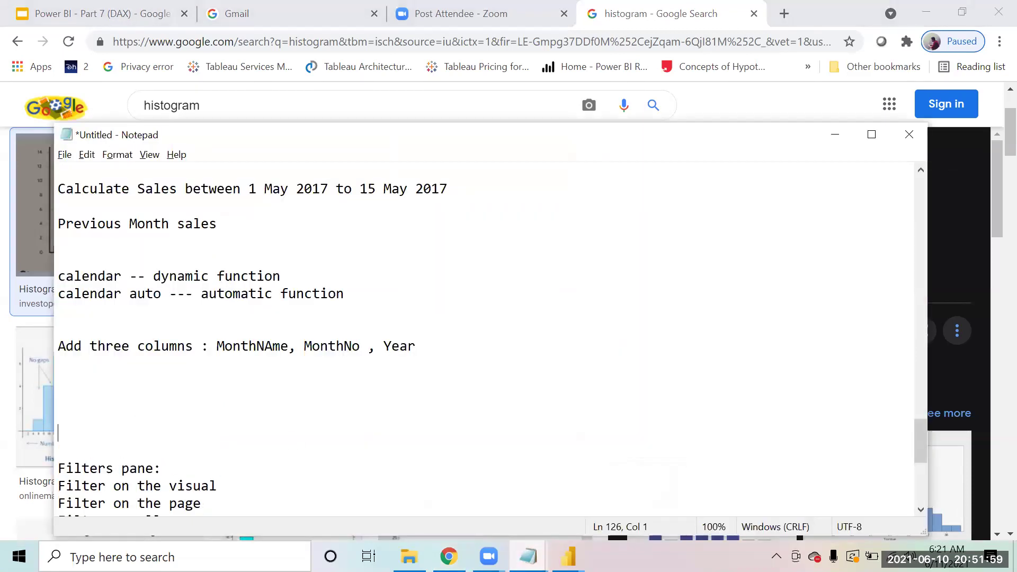
{"action": "key", "text": "Up"}
{"action": "key", "text": "Up"}
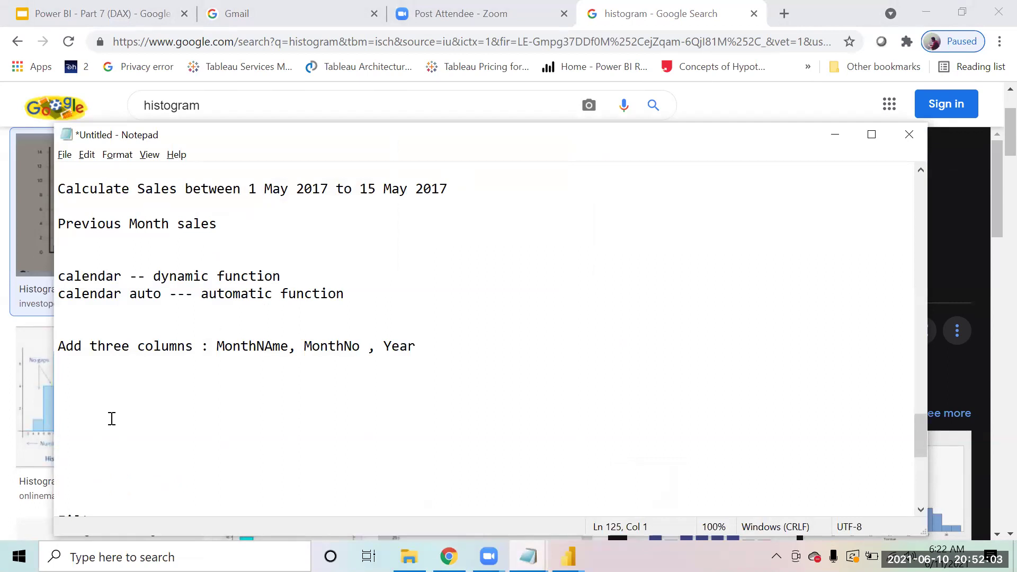
Write "10 100" in the notes and list the ranges 10-20, 21-30 and 31-40 below it
{"action": "type", "text": "10 1000"}
{"action": "key", "text": "BackSpace"}
{"action": "key", "text": "Return"}
{"action": "key", "text": "Return"}
{"action": "key", "text": "Return"}
{"action": "type", "text": "10-20"}
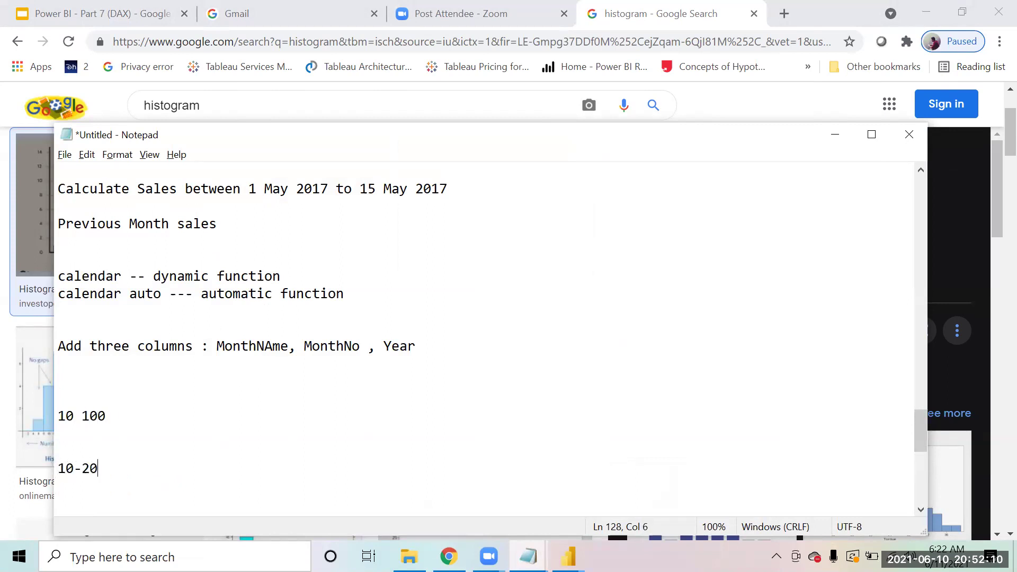
{"action": "key", "text": "Return"}
{"action": "type", "text": "21-30"}
{"action": "key", "text": "Return"}
{"action": "type", "text": "31-"}
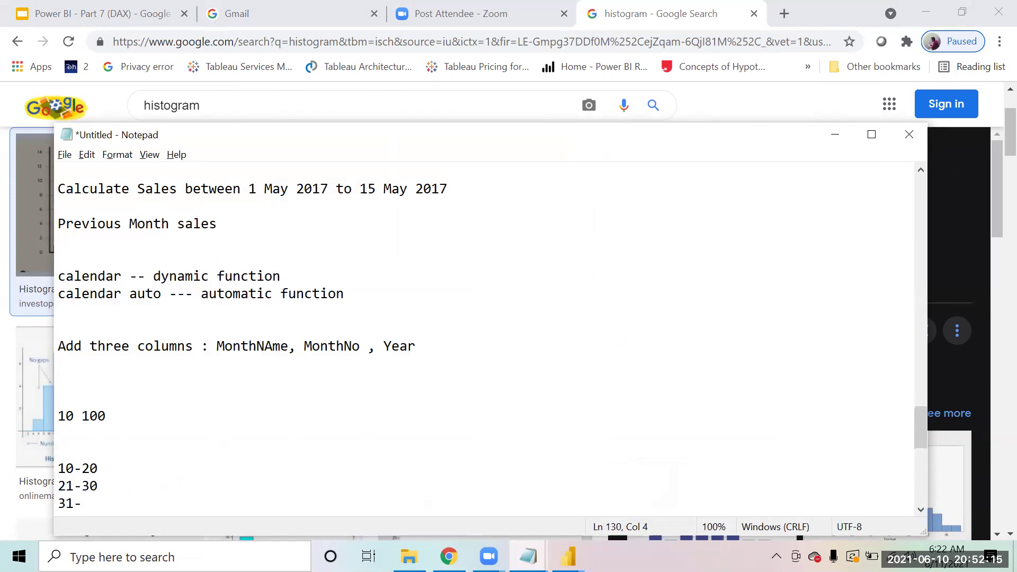
{"action": "type", "text": "40"}
{"action": "key", "text": "Return"}
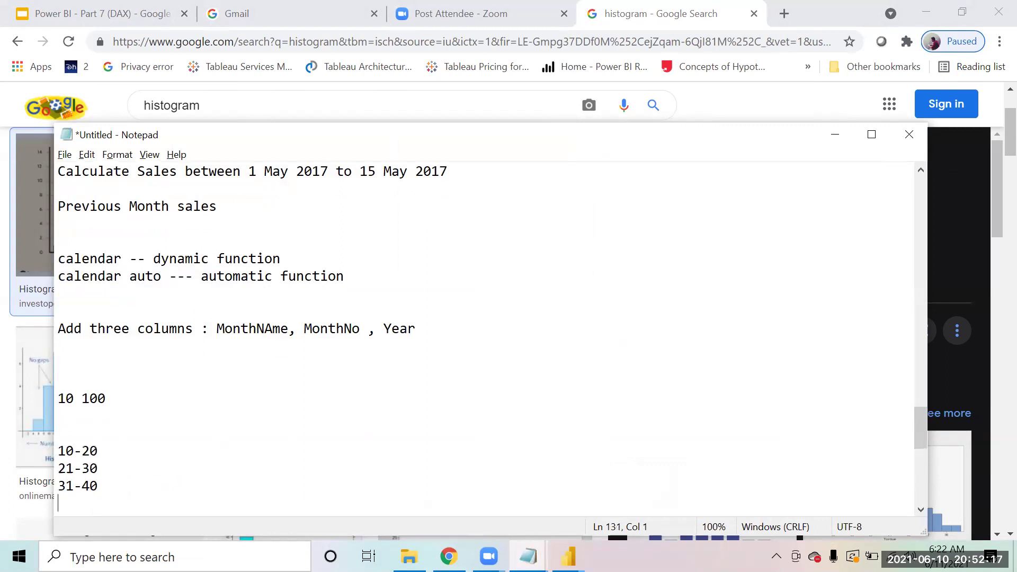
Insert the line "Binsize is 10" between "10 100" and the 10-20 range
{"action": "key", "text": "Up"}
{"action": "key", "text": "Up"}
{"action": "key", "text": "Up"}
{"action": "key", "text": "shift+Right"}
{"action": "key", "text": "shift+Right"}
{"action": "key", "text": "shift+Right"}
{"action": "key", "text": "shift+Right"}
{"action": "key", "text": "shift+Right"}
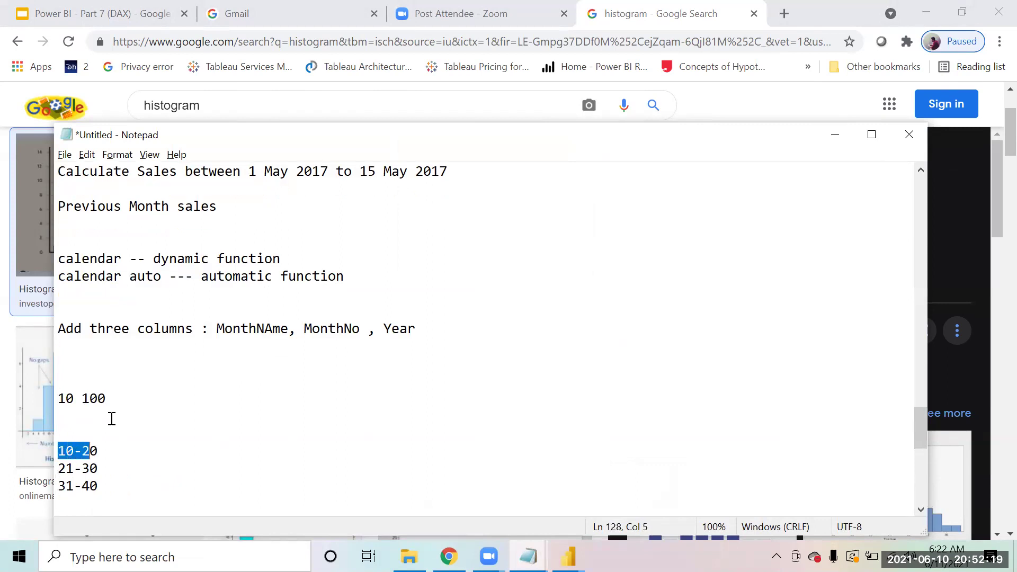
{"action": "key", "text": "Down"}
{"action": "key", "text": "Down"}
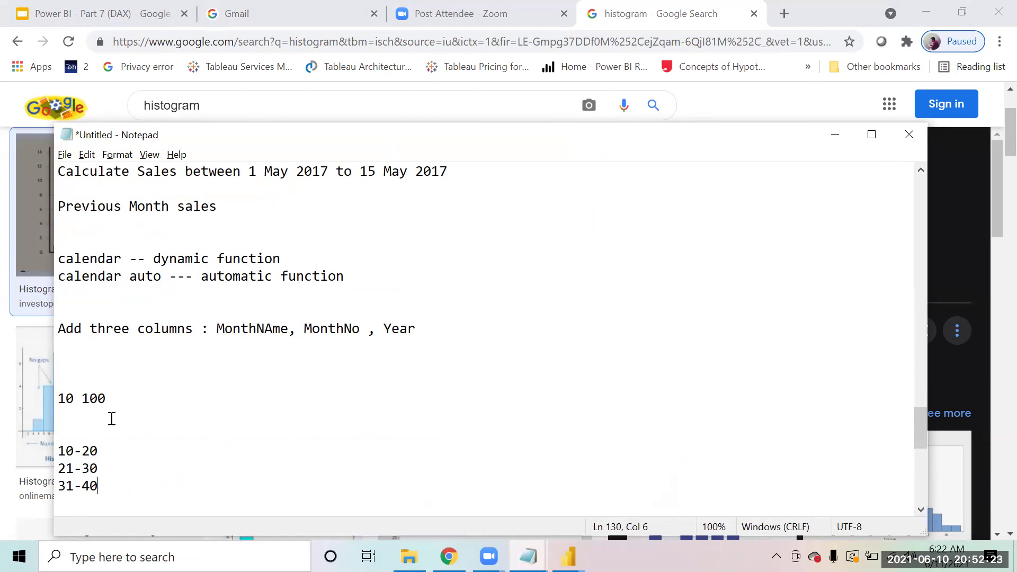
{"action": "key", "text": "Up"}
{"action": "key", "text": "Up"}
{"action": "key", "text": "Up"}
{"action": "key", "text": "Down"}
{"action": "type", "text": "Binsize is 10"}
{"action": "key", "text": "Return"}
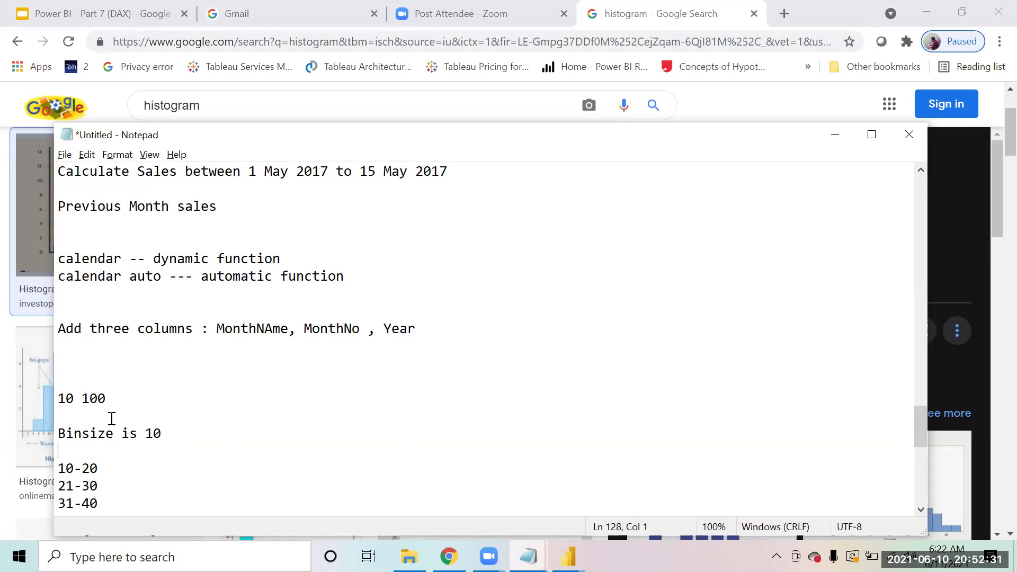
Add a second list of ranges below 31-40, with 10-15, 15-20 and 20-25
{"action": "key", "text": "Down"}
{"action": "key", "text": "Down"}
{"action": "key", "text": "Down"}
{"action": "key", "text": "Down"}
{"action": "key", "text": "Down"}
{"action": "key", "text": "Down"}
{"action": "key", "text": "Up"}
{"action": "type", "text": "10-15"}
{"action": "key", "text": "Return"}
{"action": "type", "text": "15-20"}
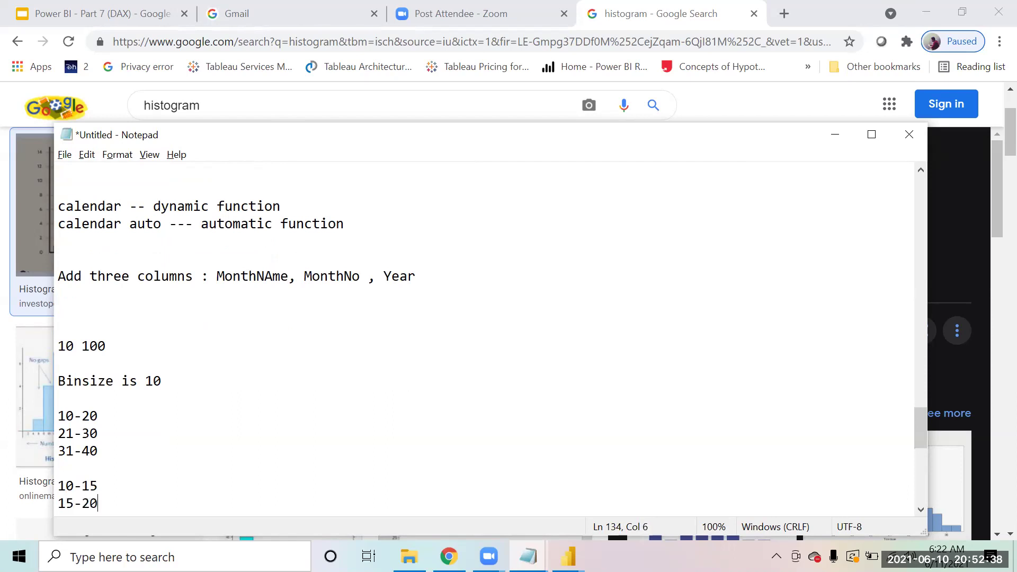
{"action": "key", "text": "Return"}
{"action": "type", "text": "20-25"}
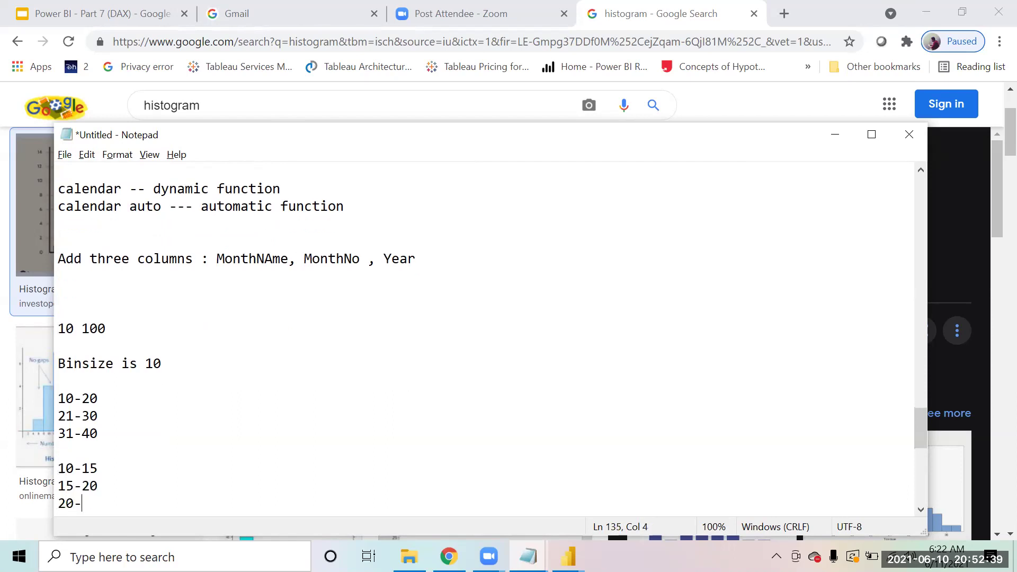
Add a note below the second list of ranges stating that the intervals are of 5
{"action": "key", "text": "Return"}
{"action": "key", "text": "Return"}
{"action": "type", "text": "Interval ar"}
{"action": "key", "text": "BackSpace"}
{"action": "key", "text": "BackSpace"}
{"action": "type", "text": "are og"}
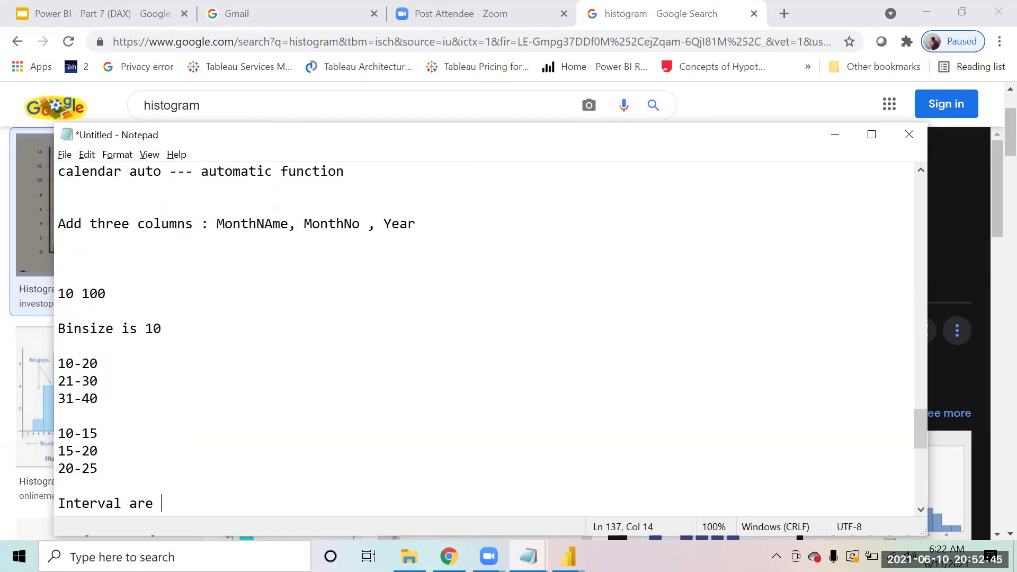
{"action": "key", "text": "BackSpace"}
{"action": "type", "text": "f25"}
{"action": "key", "text": "BackSpace"}
{"action": "key", "text": "BackSpace"}
{"action": "type", "text": "5"}
{"action": "key", "text": "Return"}
Switch to Power BI Desktop and start a new group based on the Sales field
{"action": "key", "text": "alt+Tab"}
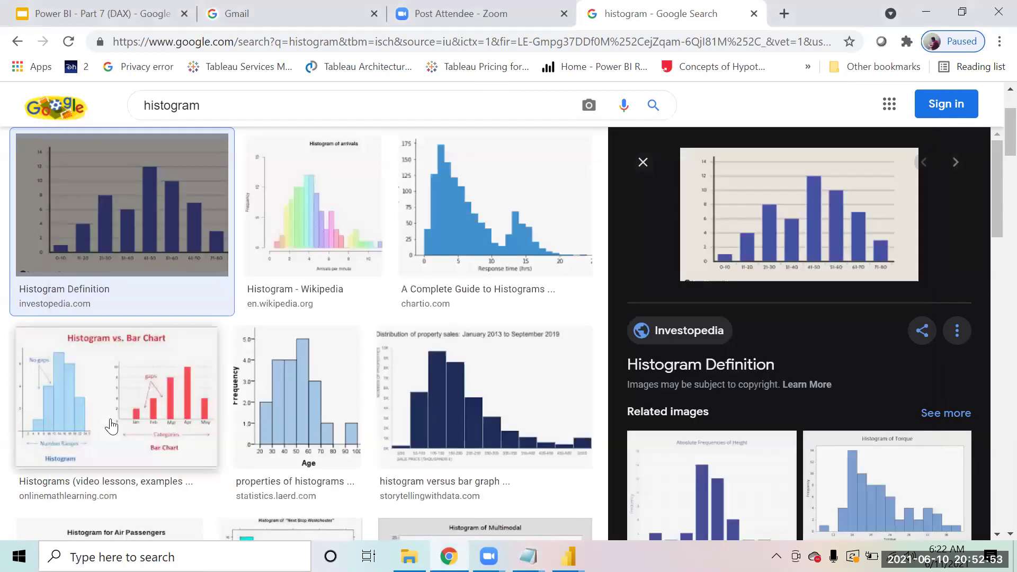
{"action": "key", "text": "alt+Tab"}
{"action": "key", "text": "alt+Tab"}
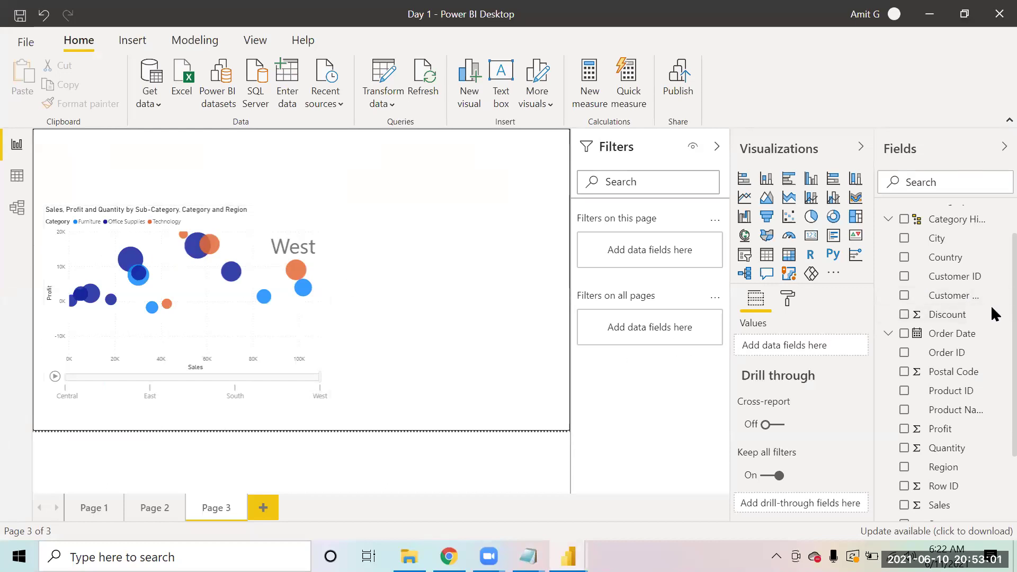
{"action": "scroll", "coordinate": [994, 350], "scroll_direction": "down", "scroll_amount": 2}
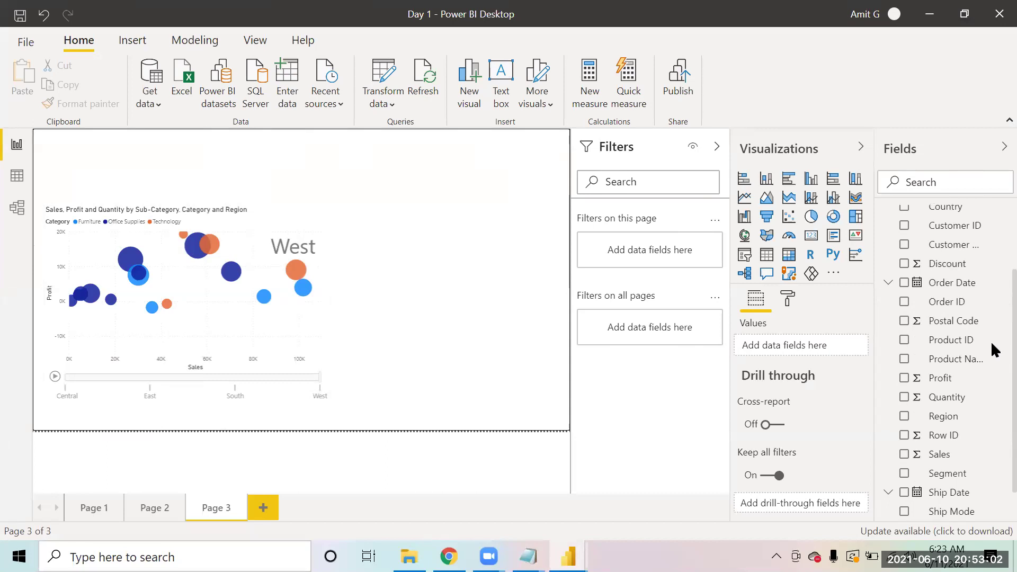
{"action": "right_click", "coordinate": [944, 457]}
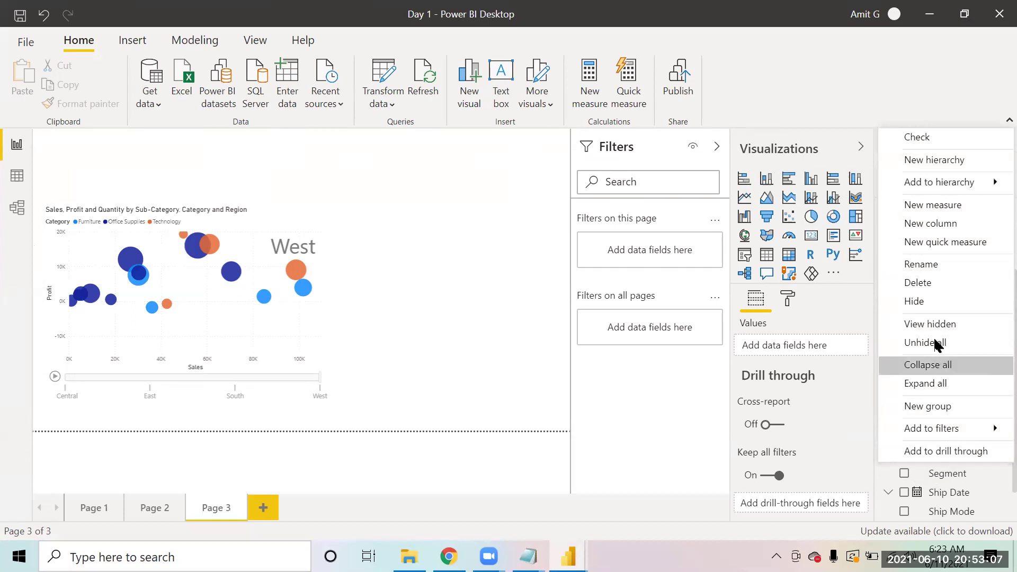
{"action": "left_click", "coordinate": [932, 407]}
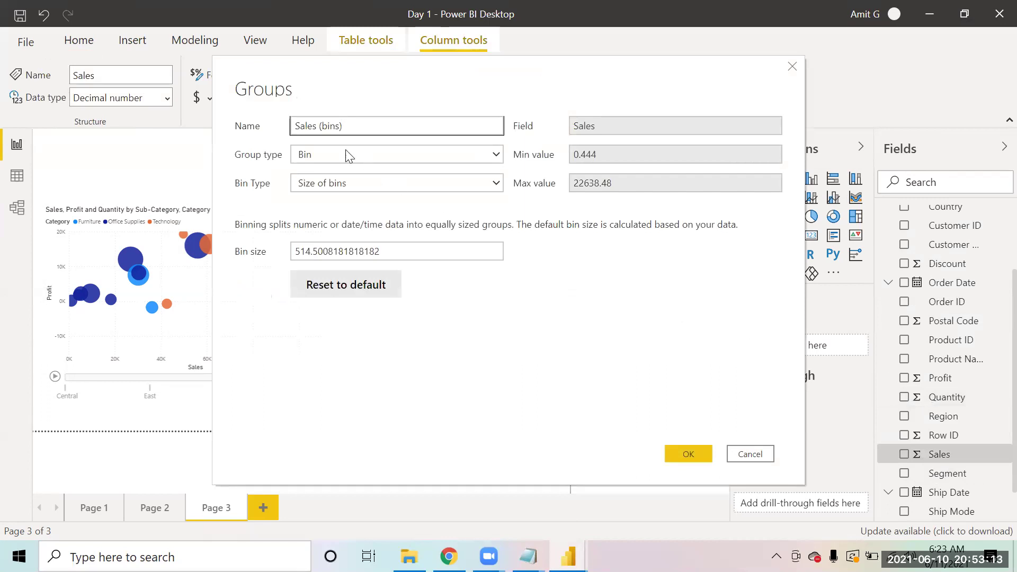
Examine the Sales group's name, default bin size, and minimum and maximum values
{"action": "left_click_drag", "start_coordinate": [353, 126], "coordinate": [290, 127]}
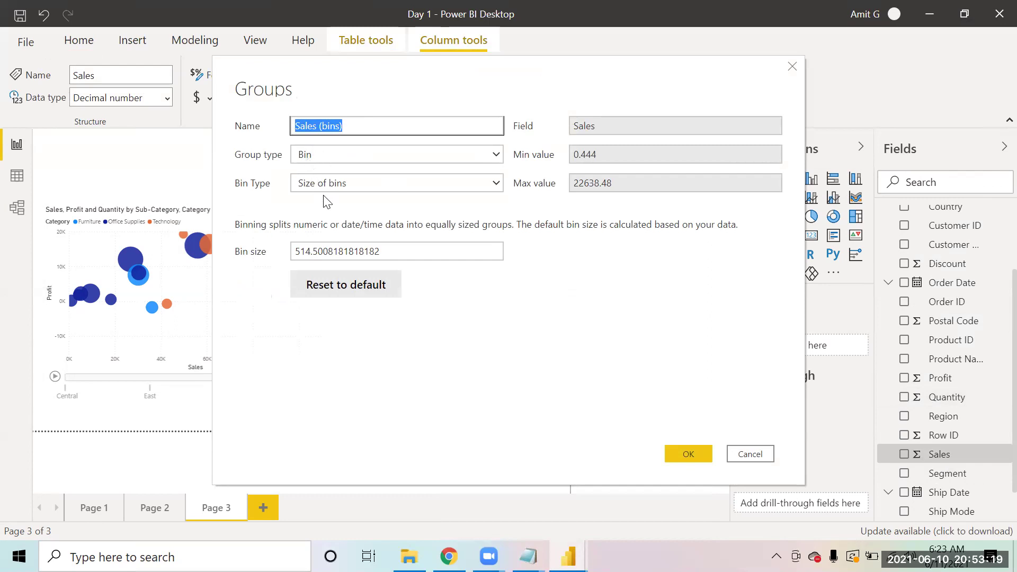
{"action": "left_click_drag", "start_coordinate": [388, 254], "coordinate": [288, 256]}
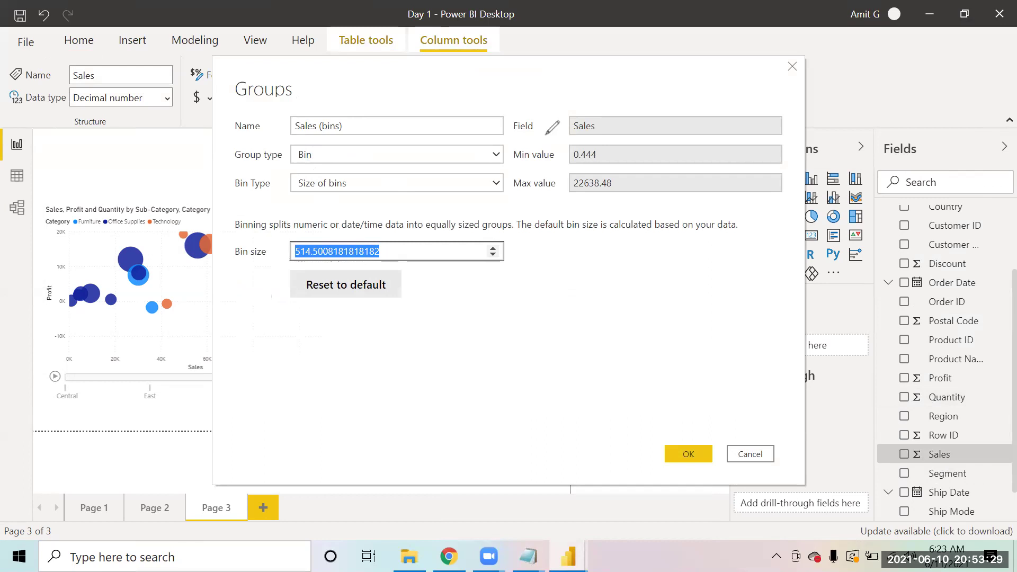
{"action": "key", "text": "ctrl+2"}
{"action": "mouse_move", "coordinate": [563, 141]}
{"action": "left_mouse_down"}
{"action": "mouse_move", "coordinate": [564, 164]}
{"action": "mouse_move", "coordinate": [596, 158]}
{"action": "mouse_move", "coordinate": [591, 139]}
{"action": "mouse_move", "coordinate": [563, 142]}
{"action": "left_mouse_up"}
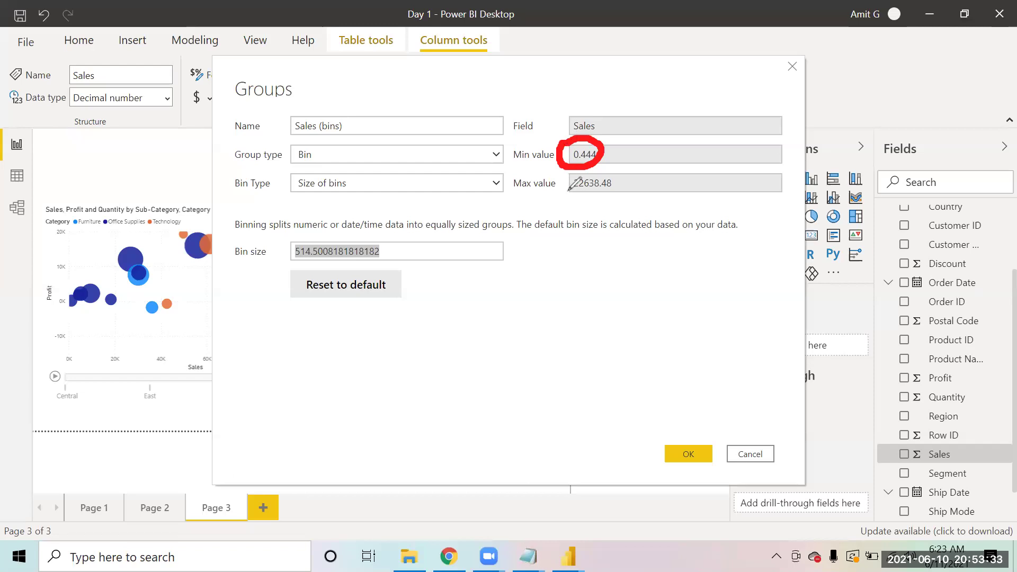
{"action": "mouse_move", "coordinate": [564, 183]}
{"action": "left_mouse_down"}
{"action": "mouse_move", "coordinate": [610, 215]}
{"action": "mouse_move", "coordinate": [581, 159]}
{"action": "left_mouse_up"}
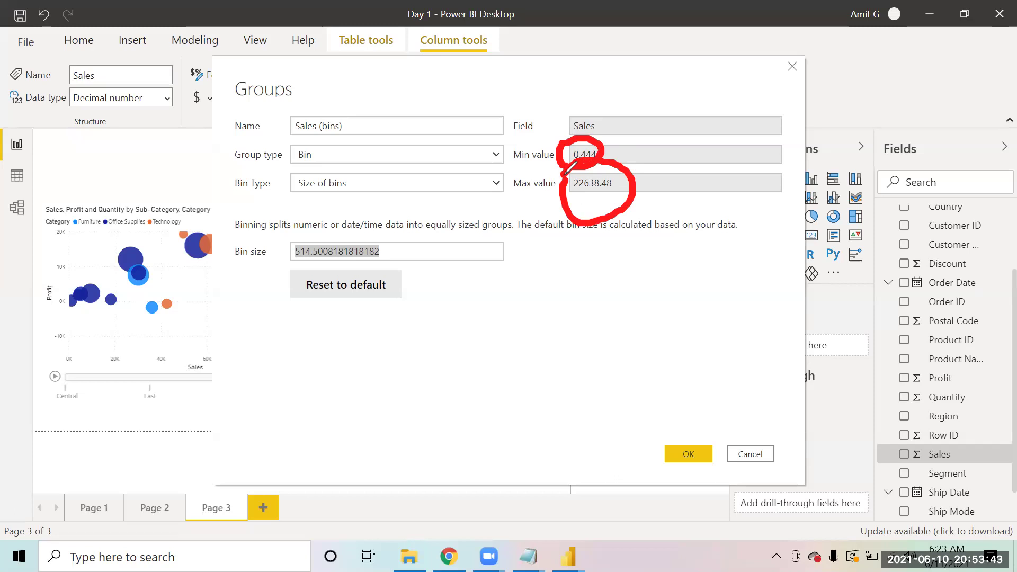
{"action": "mouse_move", "coordinate": [531, 327]}
{"action": "left_mouse_down"}
{"action": "mouse_move", "coordinate": [413, 267]}
{"action": "mouse_move", "coordinate": [431, 253]}
{"action": "left_mouse_up"}
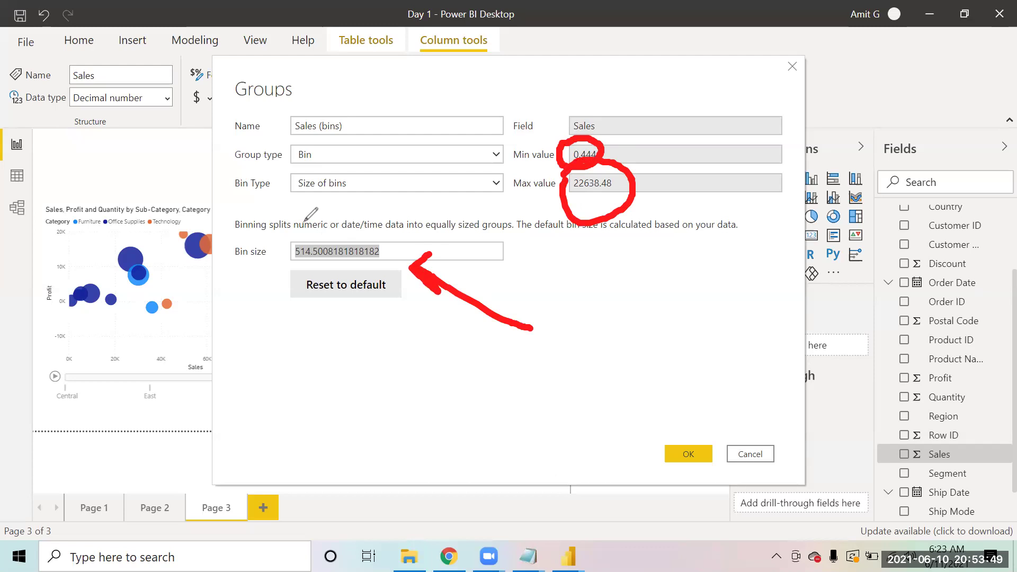
Set the bin size to 500 and create the Sales (bins) group
{"action": "left_click", "coordinate": [405, 254]}
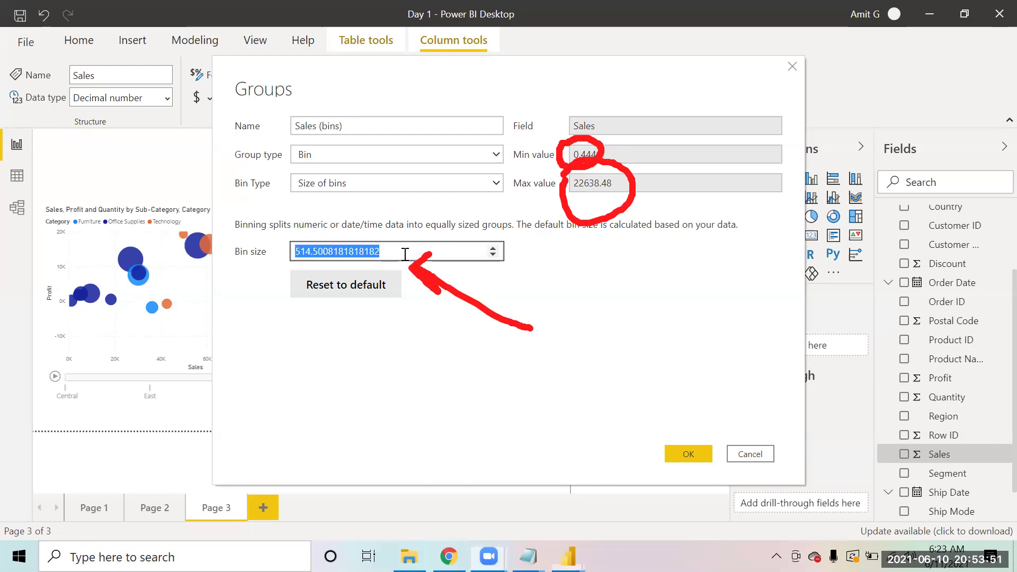
{"action": "left_click", "coordinate": [405, 254]}
{"action": "left_click", "coordinate": [253, 252]}
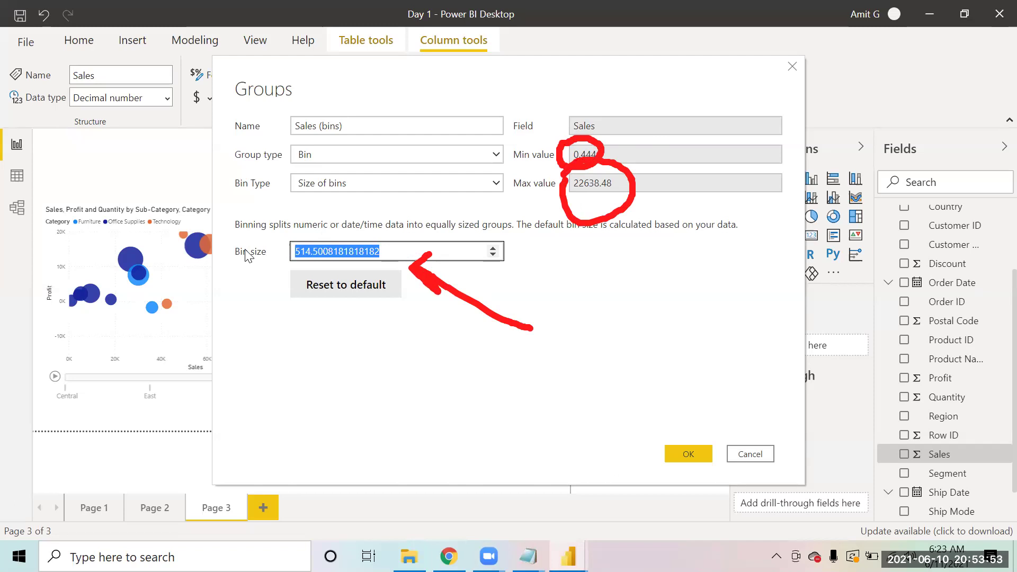
{"action": "type", "text": "500"}
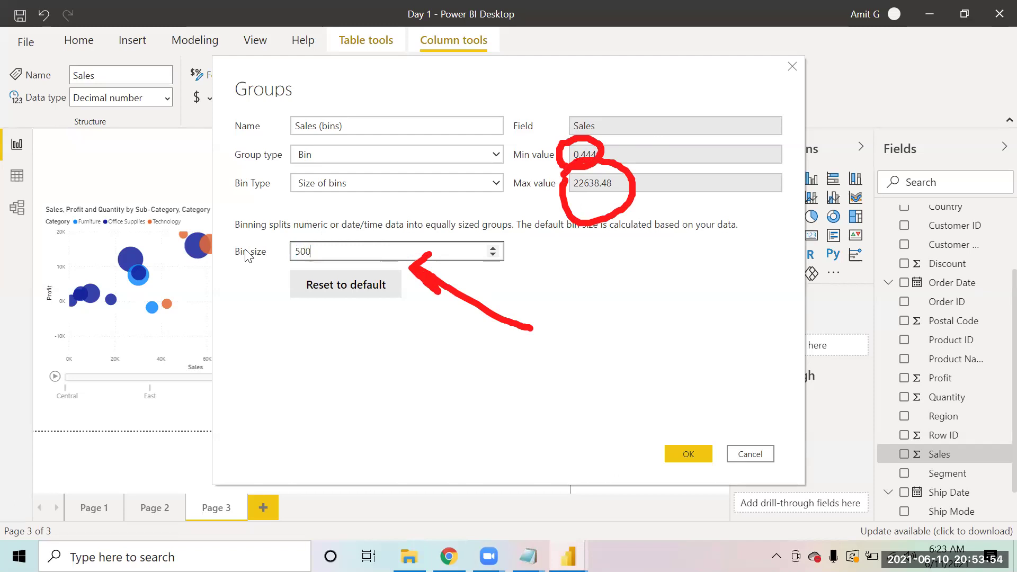
{"action": "left_click", "coordinate": [688, 457]}
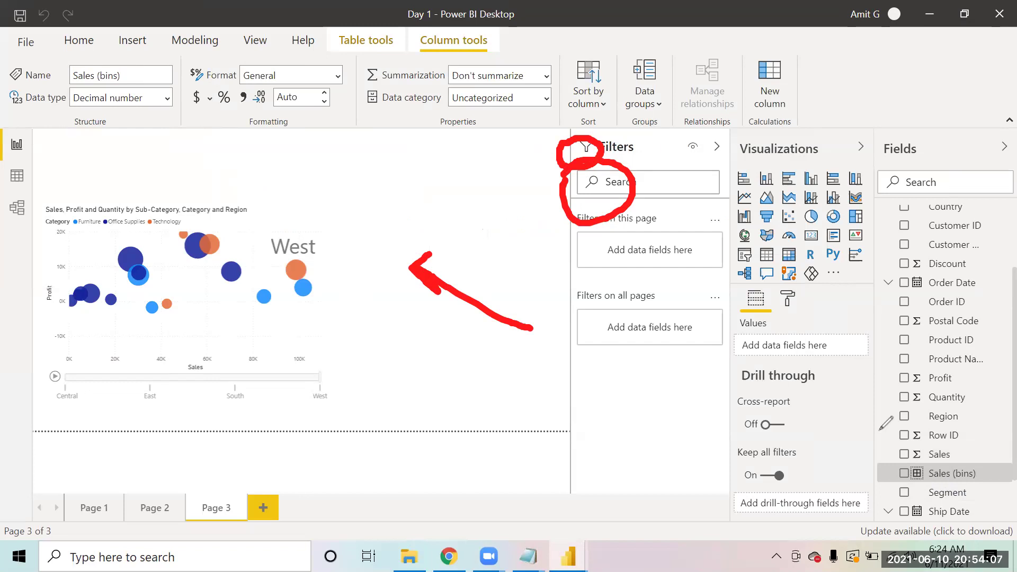
{"action": "key", "text": "e"}
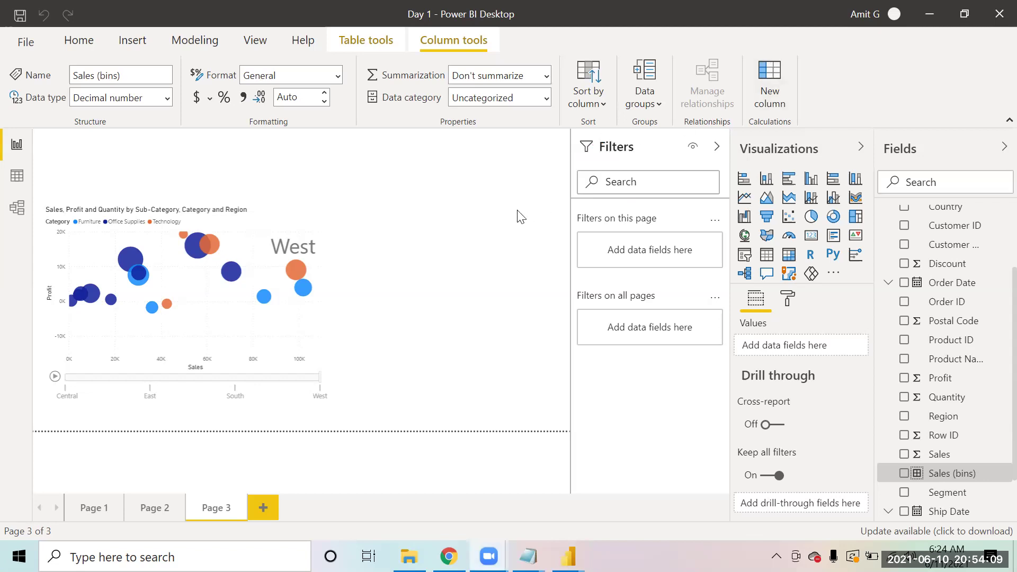
Add a clustered column chart to Page 3 and place it beside the scatter chart, slightly overlapping it
{"action": "left_click", "coordinate": [519, 216]}
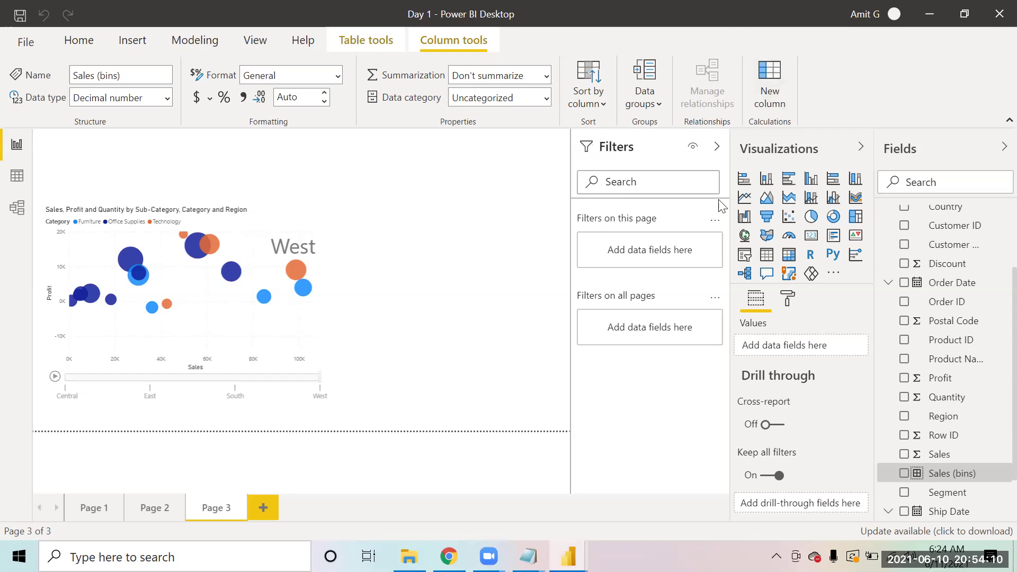
{"action": "left_click", "coordinate": [809, 182]}
{"action": "left_click_drag", "start_coordinate": [272, 142], "coordinate": [523, 212]}
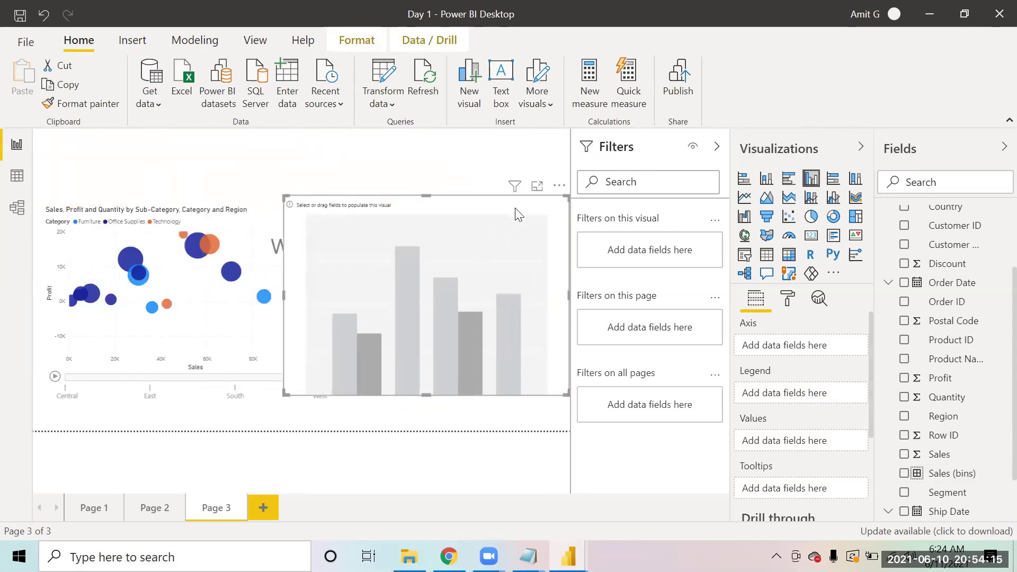
Plot the count of Order ID against Sales (bins) in the new column chart and check the Order ID aggregation options
{"action": "left_click_drag", "start_coordinate": [943, 476], "coordinate": [802, 354]}
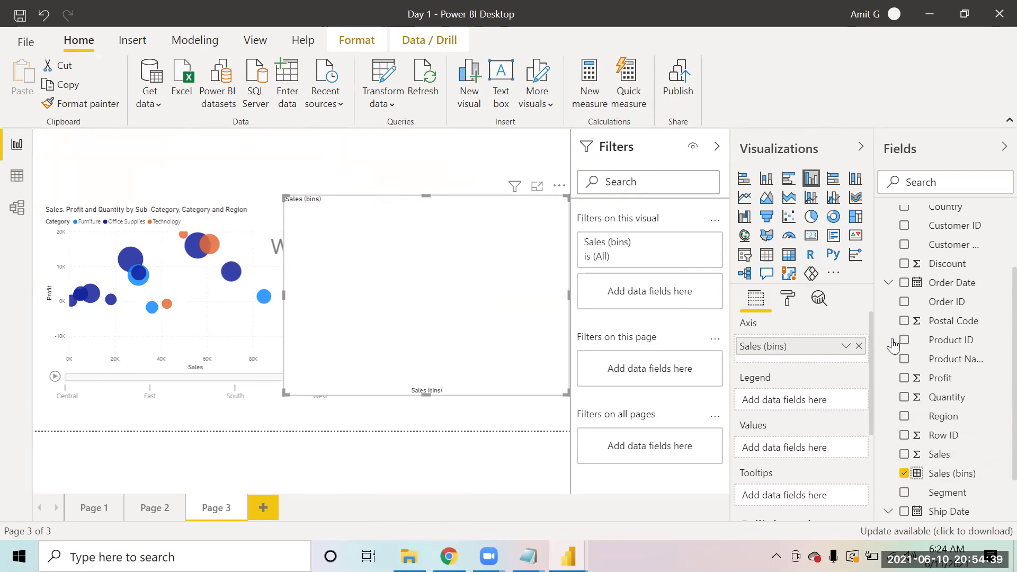
{"action": "left_click_drag", "start_coordinate": [952, 306], "coordinate": [817, 451]}
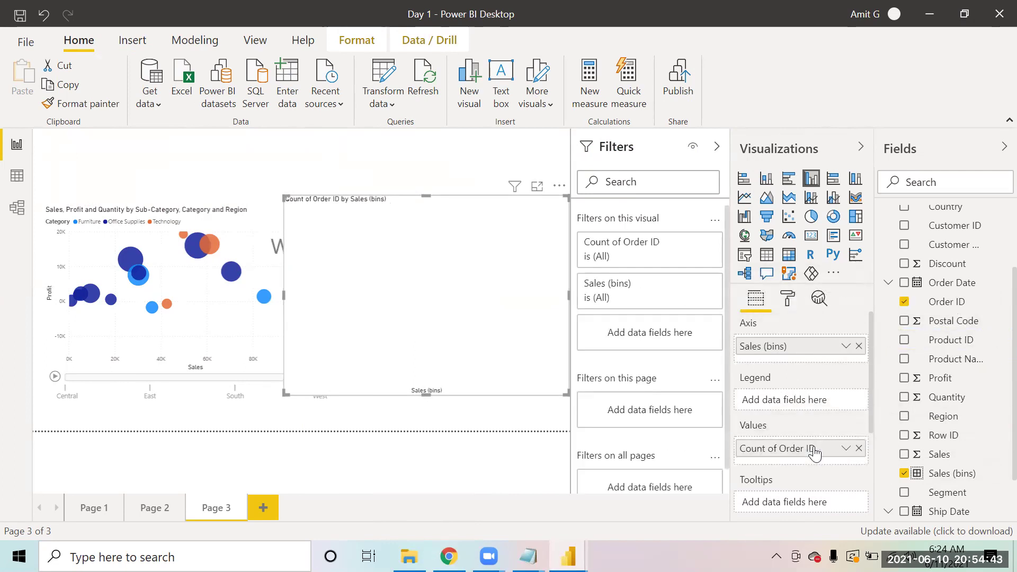
{"action": "left_click", "coordinate": [846, 448]}
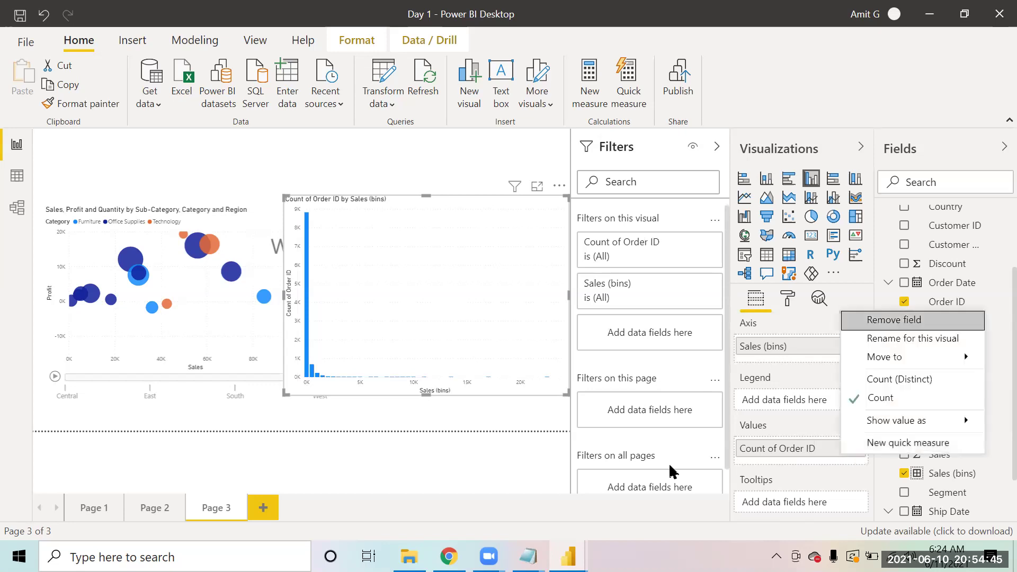
{"action": "left_click", "coordinate": [502, 483]}
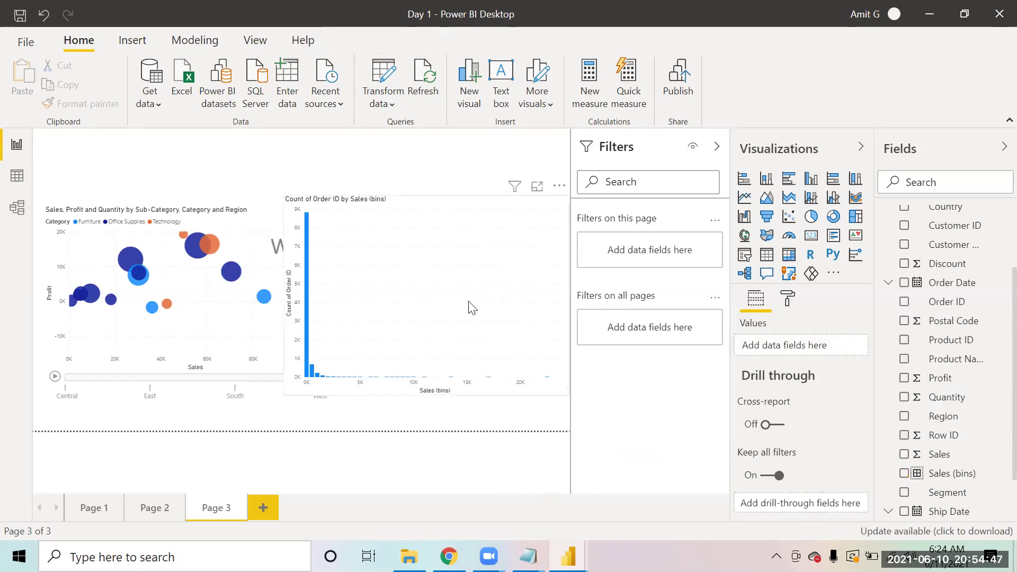
Enlarge the Sales bins histogram in focus mode, examine the order counts of its bars, and return to the report page
{"action": "left_click", "coordinate": [520, 205]}
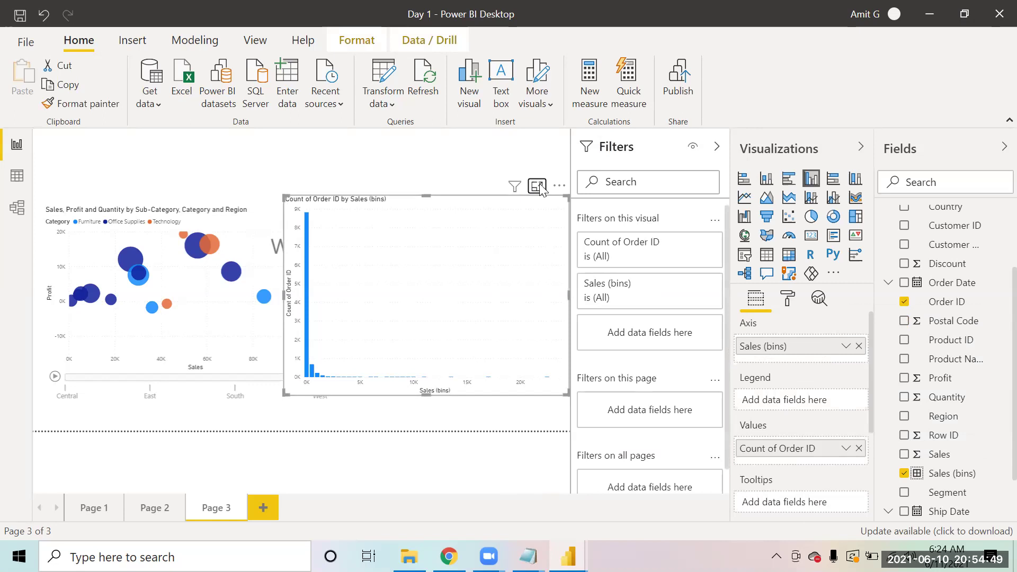
{"action": "left_click", "coordinate": [537, 186]}
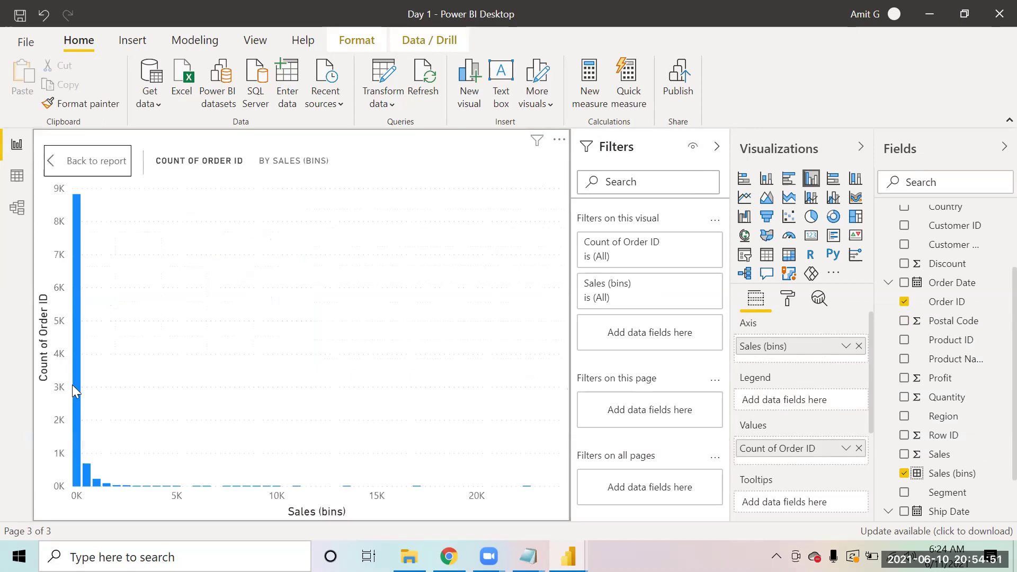
{"action": "mouse_move", "coordinate": [72, 384]}
{"action": "mouse_move", "coordinate": [80, 204]}
{"action": "mouse_move", "coordinate": [77, 282]}
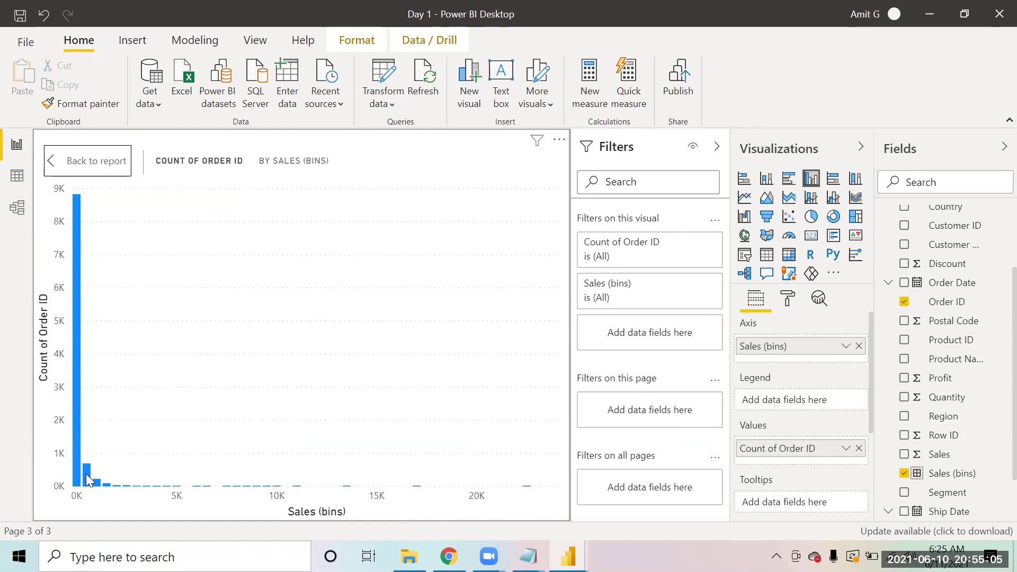
{"action": "mouse_move", "coordinate": [88, 479]}
{"action": "mouse_move", "coordinate": [79, 239]}
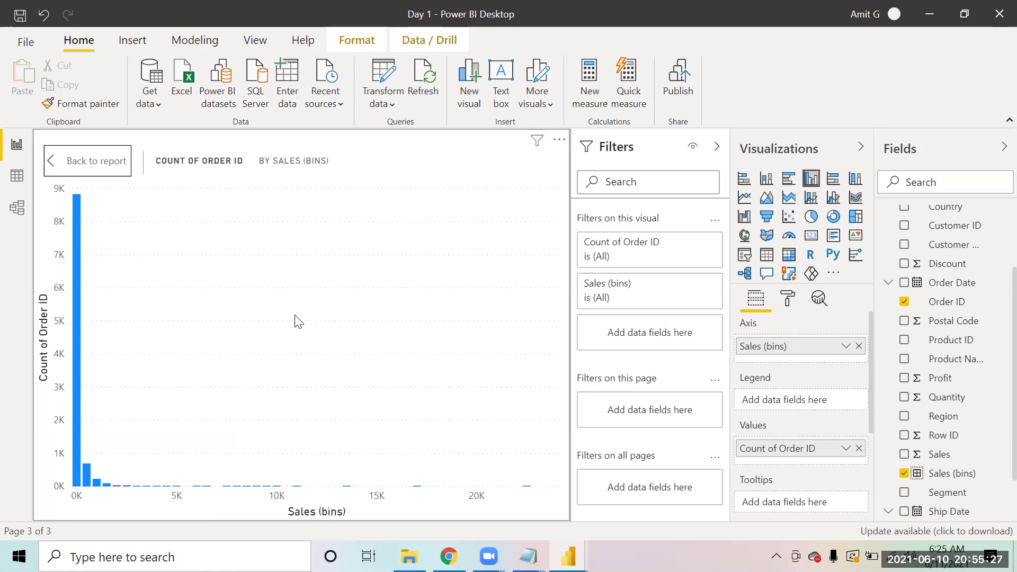
{"action": "left_click", "coordinate": [85, 160]}
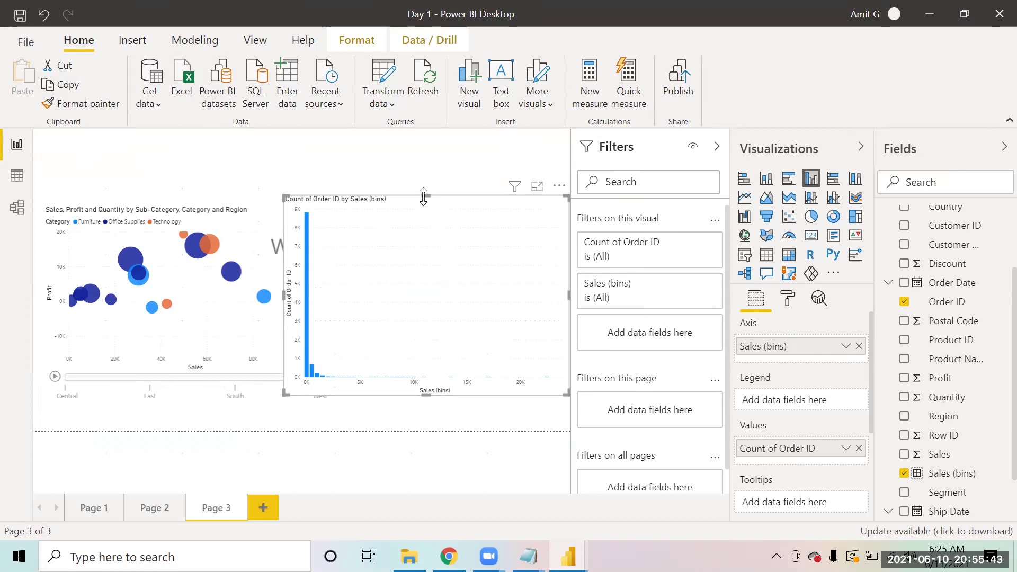
Resize the histogram to align with the top of the scatter chart and clear its overlap
{"action": "left_click_drag", "start_coordinate": [423, 196], "coordinate": [424, 206]}
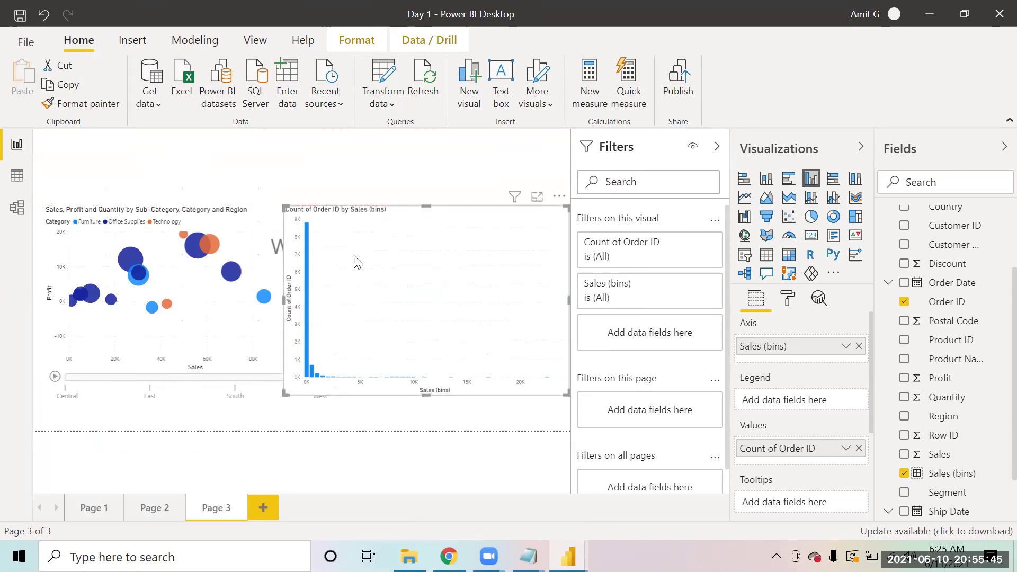
{"action": "left_click_drag", "start_coordinate": [286, 300], "coordinate": [334, 271]}
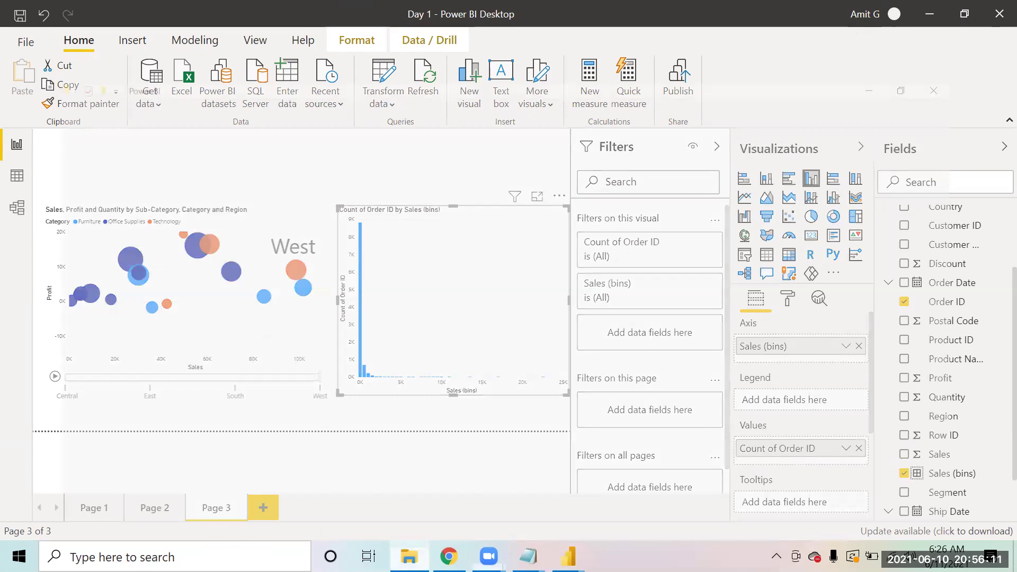
Switch to File Explorer and open the P1-UK-Bank-Customers file from the Konecranes folder in Excel
{"action": "key", "text": "alt+Tab"}
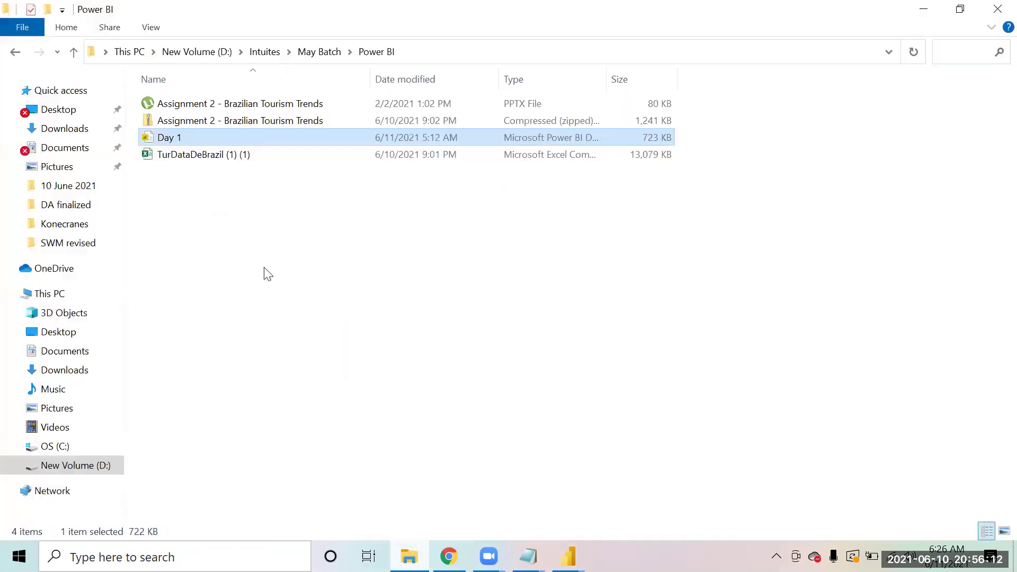
{"action": "left_click", "coordinate": [72, 226]}
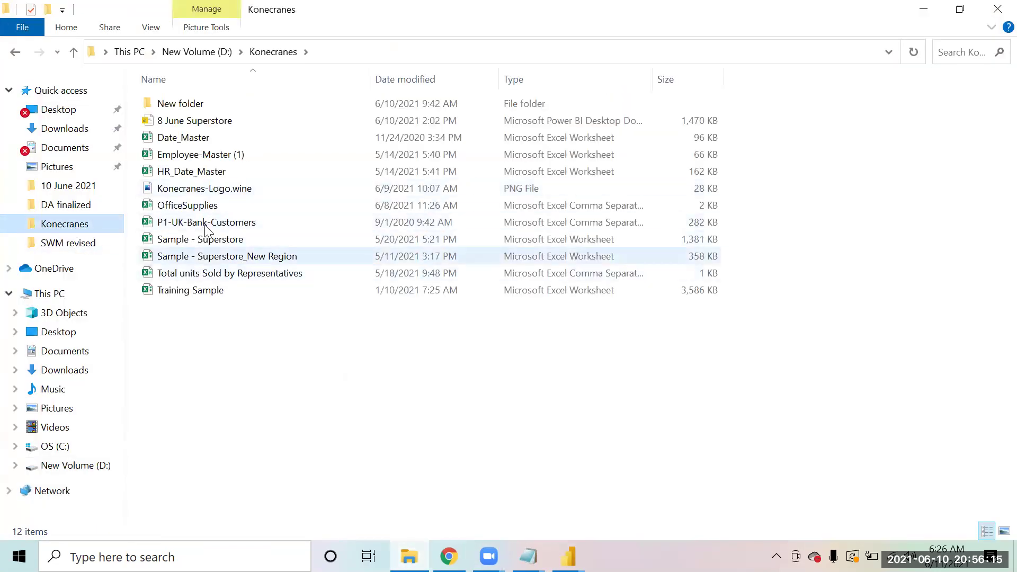
{"action": "double_click", "coordinate": [204, 221]}
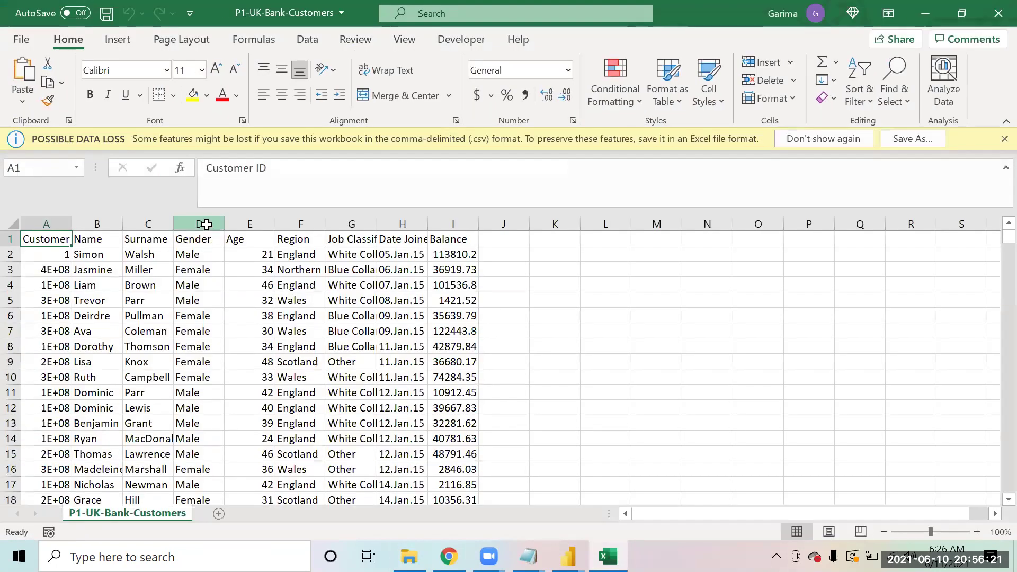
Examine the header row and the full extent of the bank customer data, including the Customer ID column
{"action": "left_click", "coordinate": [206, 221]}
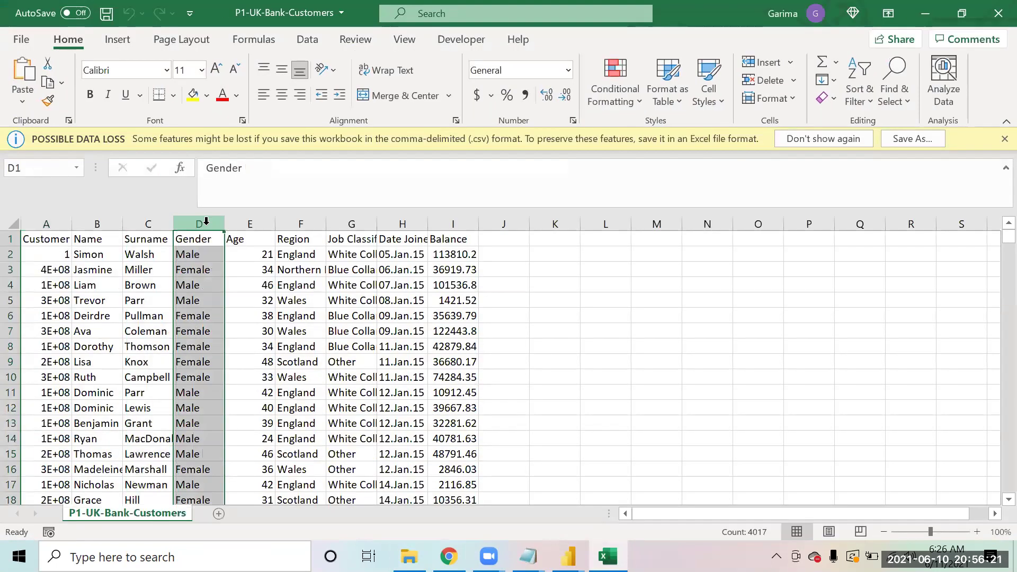
{"action": "left_click", "coordinate": [265, 249]}
{"action": "key", "text": "Up"}
{"action": "key", "text": "ctrl+Left"}
{"action": "key", "text": "ctrl+shift+Right"}
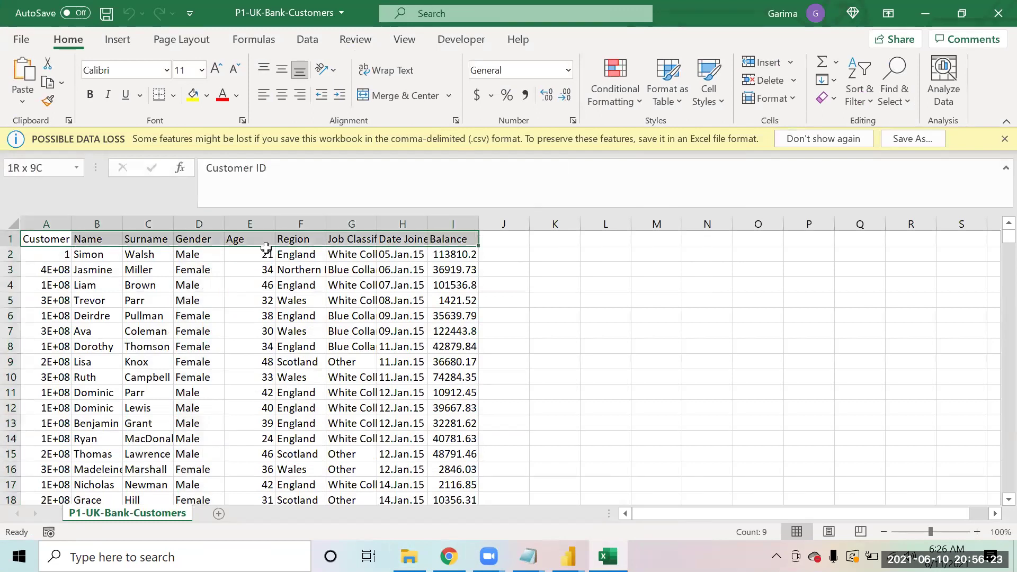
{"action": "key", "text": "ctrl+shift+Down"}
{"action": "key", "text": "ctrl+Home"}
{"action": "key", "text": "Right"}
{"action": "key", "text": "Right"}
{"action": "key", "text": "Right"}
{"action": "key", "text": "Left"}
{"action": "key", "text": "Left"}
{"action": "key", "text": "Left"}
{"action": "key", "text": "Right"}
{"action": "key", "text": "Left"}
{"action": "key", "text": "Down"}
{"action": "key", "text": "Down"}
{"action": "key", "text": "Up"}
{"action": "key", "text": "Up"}
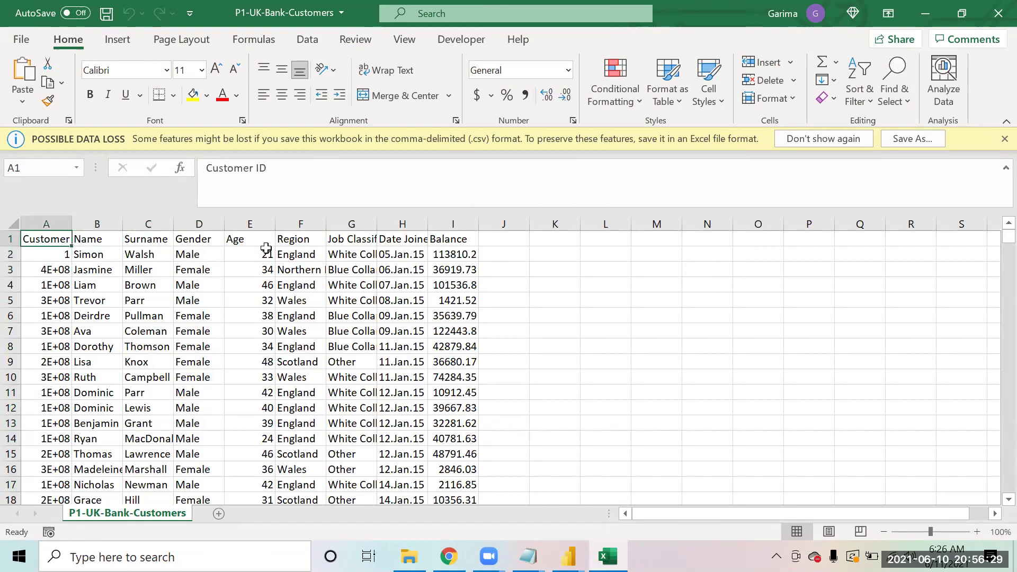
Review the columns from Name and Surname through Gender, Age, Region and Job Classification to Date Joined
{"action": "key", "text": "Right"}
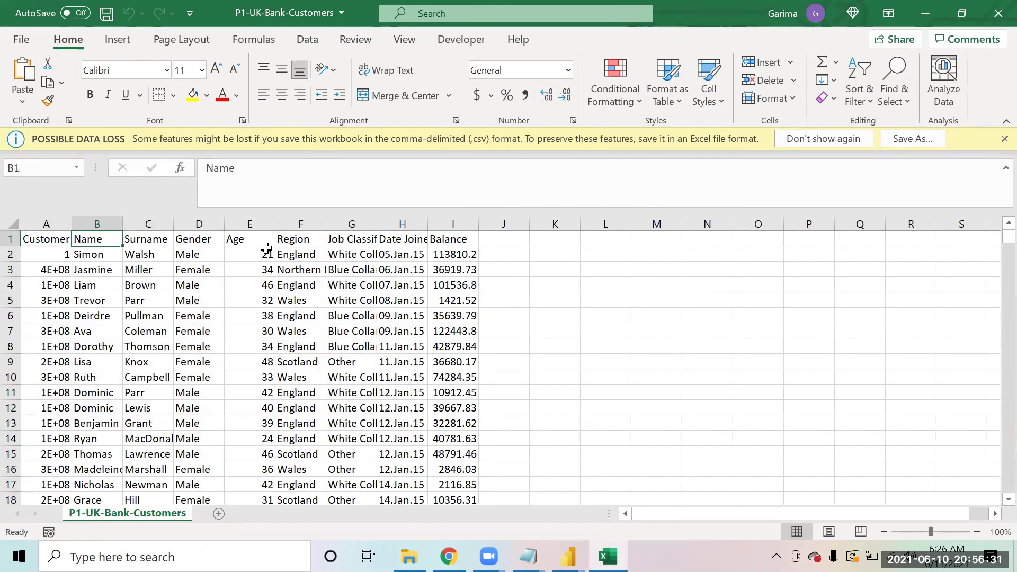
{"action": "key", "text": "Right"}
{"action": "key", "text": "Right"}
{"action": "key", "text": "Down"}
{"action": "key", "text": "Up"}
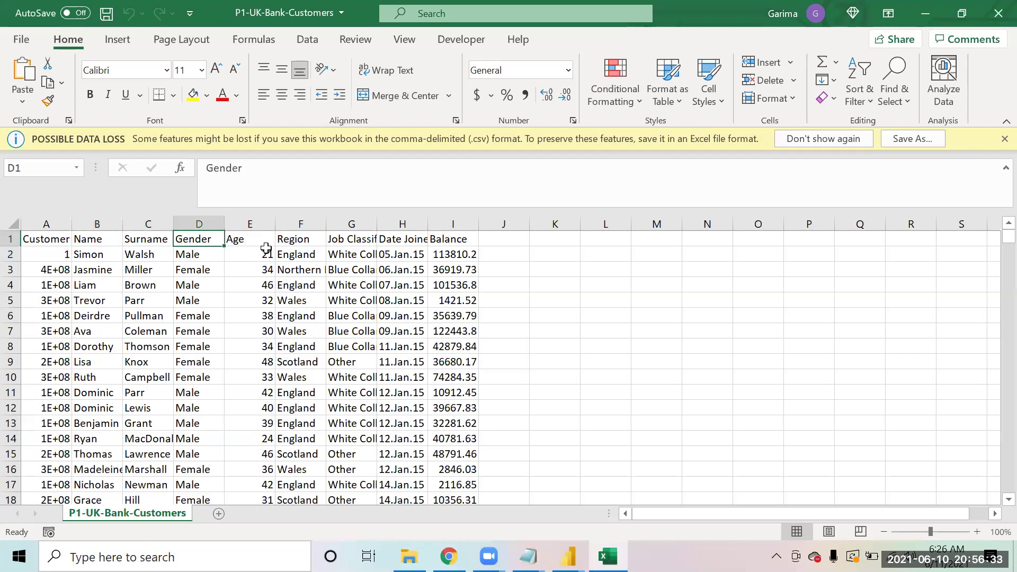
{"action": "key", "text": "Down"}
{"action": "key", "text": "Up"}
{"action": "key", "text": "Down"}
{"action": "key", "text": "Up"}
{"action": "key", "text": "Right"}
{"action": "key", "text": "Left"}
{"action": "key", "text": "Down"}
{"action": "key", "text": "Down"}
{"action": "key", "text": "Right"}
{"action": "key", "text": "Up"}
{"action": "key", "text": "Up"}
{"action": "key", "text": "Left"}
{"action": "key", "text": "Down"}
{"action": "key", "text": "Right"}
{"action": "key", "text": "Right"}
{"action": "key", "text": "Up"}
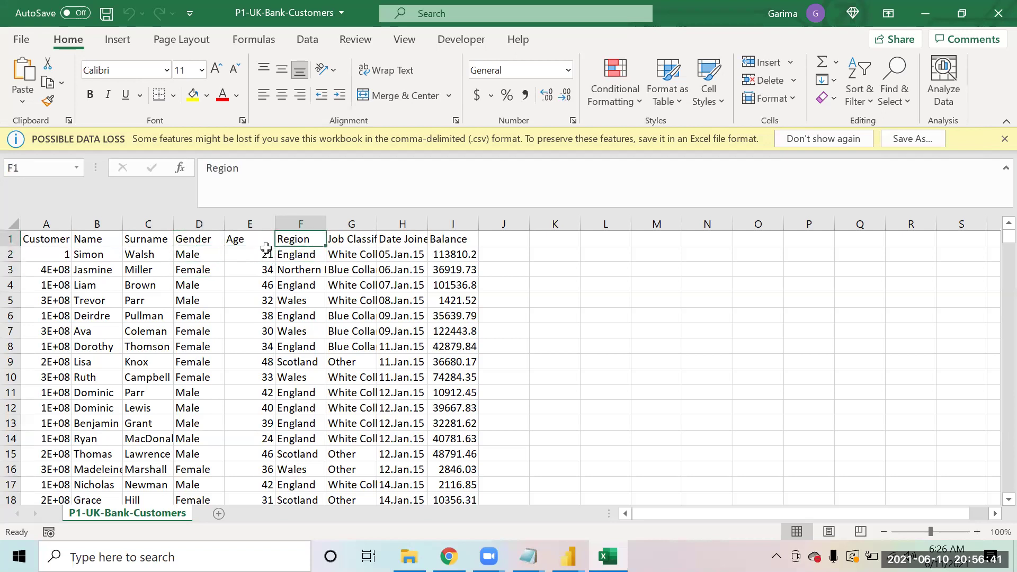
{"action": "key", "text": "Right"}
{"action": "key", "text": "Down"}
{"action": "key", "text": "Up"}
{"action": "key", "text": "Down"}
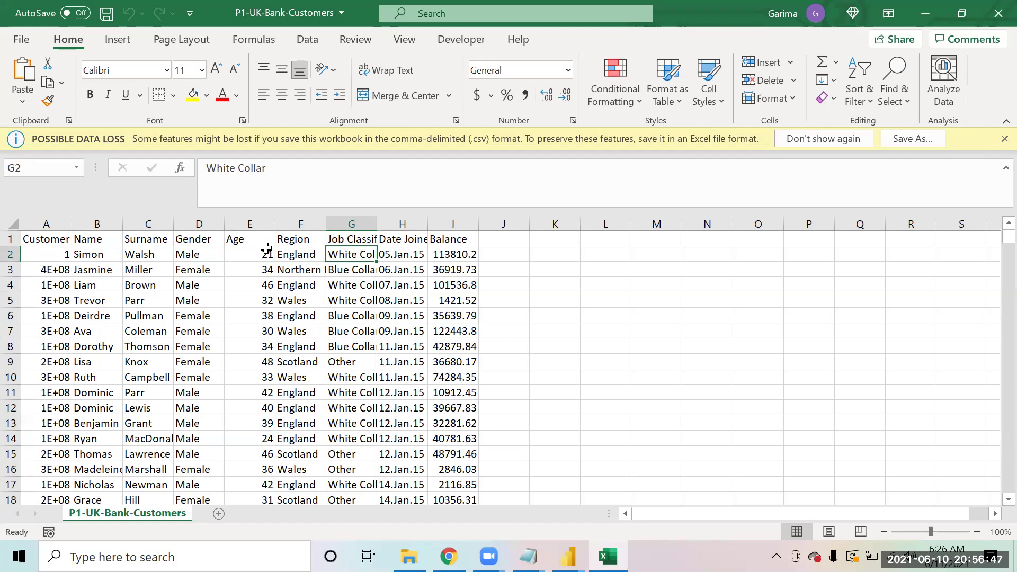
{"action": "key", "text": "Right"}
{"action": "key", "text": "Up"}
{"action": "key", "text": "Down"}
{"action": "key", "text": "Up"}
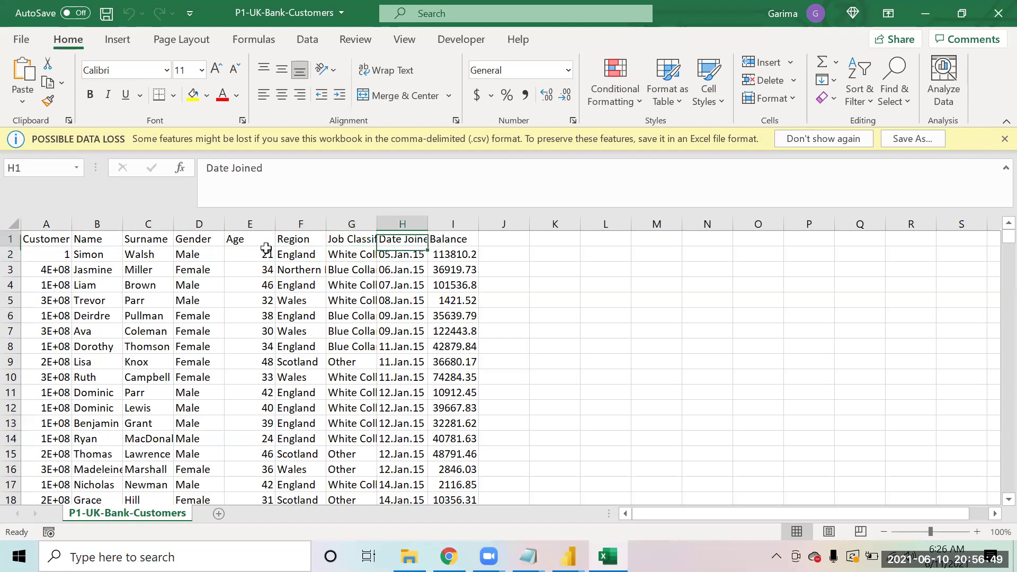
Examine the values in the Balance column of the bank customer data
{"action": "key", "text": "Right"}
{"action": "key", "text": "Right"}
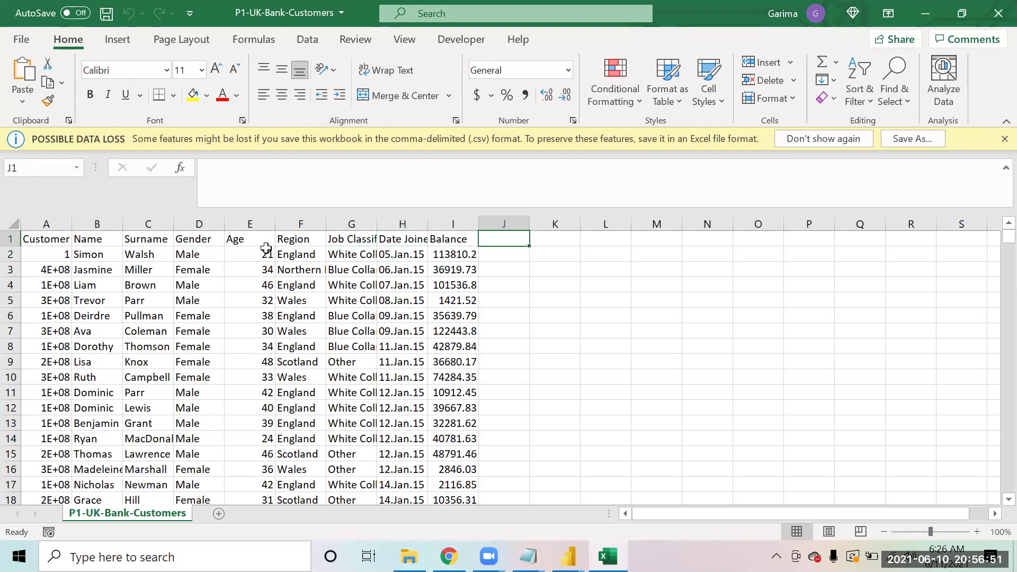
{"action": "key", "text": "Down"}
{"action": "key", "text": "Down"}
{"action": "key", "text": "Down"}
{"action": "key", "text": "Down"}
{"action": "key", "text": "Down"}
{"action": "key", "text": "Down"}
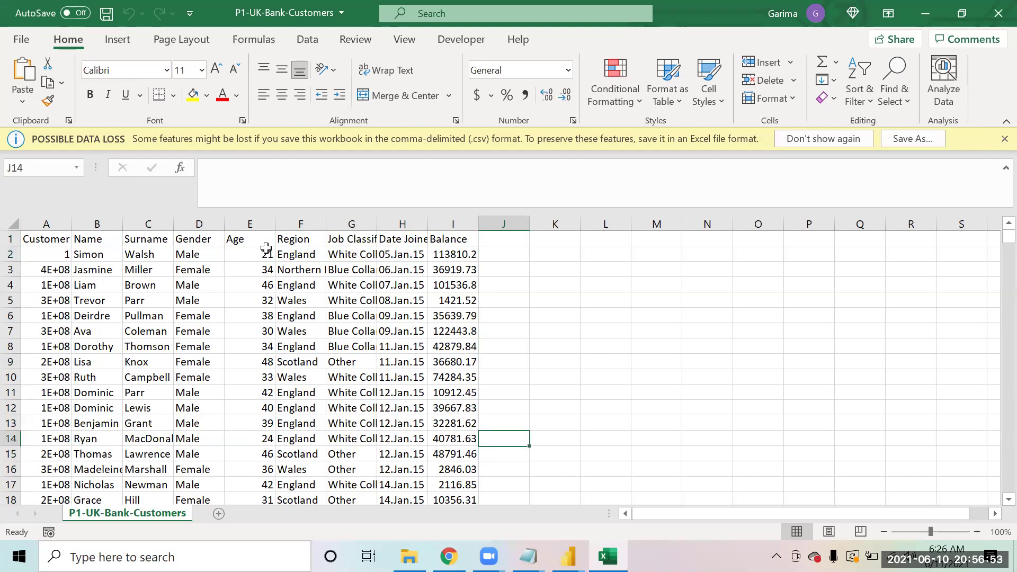
{"action": "key", "text": "Left"}
{"action": "key", "text": "Up"}
{"action": "key", "text": "Up"}
{"action": "key", "text": "Up"}
{"action": "key", "text": "Up"}
{"action": "key", "text": "Up"}
{"action": "key", "text": "Up"}
{"action": "key", "text": "Up"}
{"action": "key", "text": "Up"}
{"action": "key", "text": "Up"}
{"action": "key", "text": "Up"}
{"action": "key", "text": "Up"}
{"action": "key", "text": "Up"}
{"action": "key", "text": "Up"}
{"action": "key", "text": "Down"}
{"action": "key", "text": "Down"}
{"action": "key", "text": "Down"}
{"action": "key", "text": "Down"}
{"action": "key", "text": "Down"}
{"action": "key", "text": "Down"}
{"action": "key", "text": "Down"}
{"action": "key", "text": "Down"}
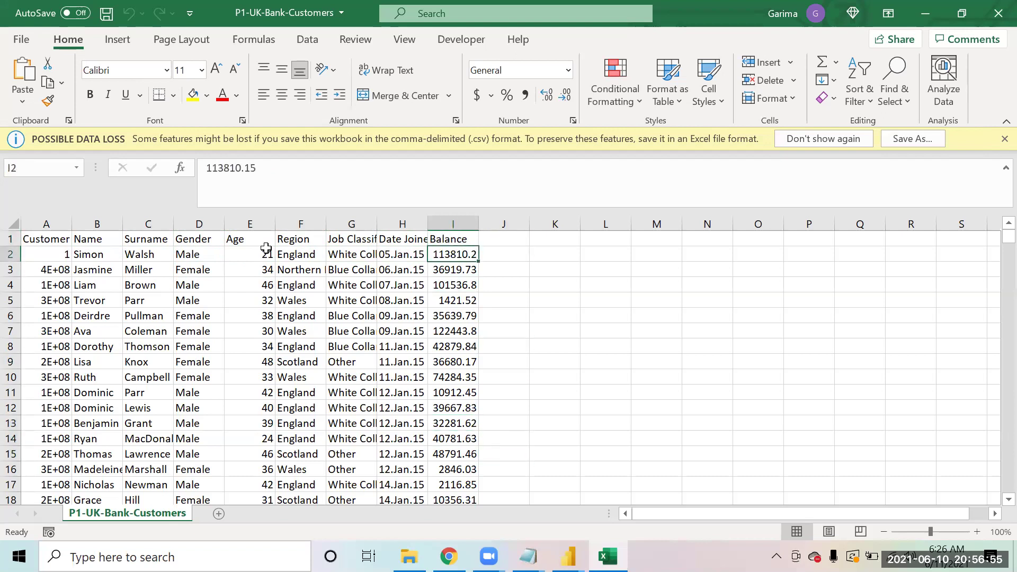
{"action": "key", "text": "Right"}
{"action": "key", "text": "Right"}
{"action": "key", "text": "Right"}
{"action": "key", "text": "Right"}
{"action": "key", "text": "Right"}
{"action": "key", "text": "Right"}
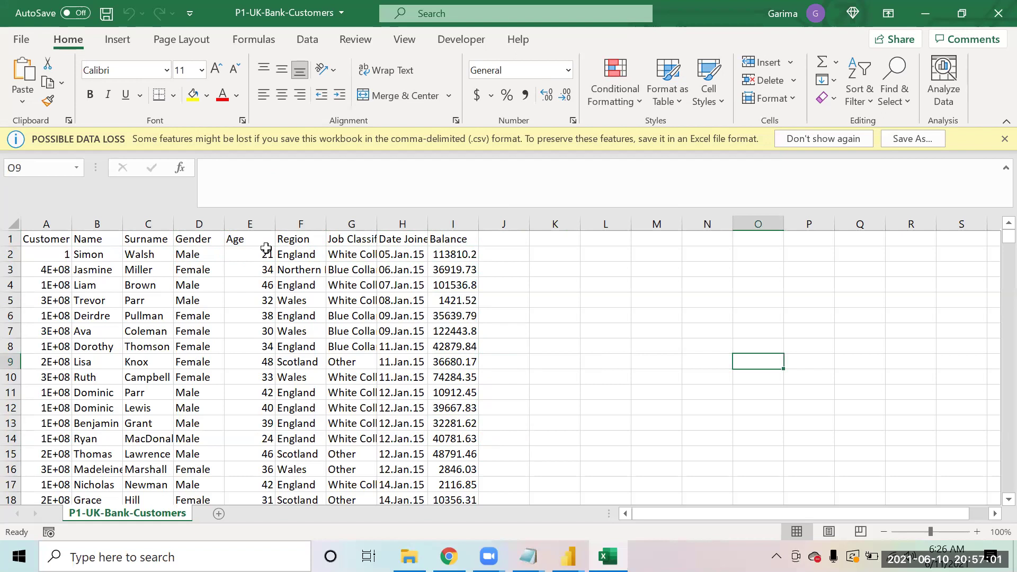
{"action": "key", "text": "Left"}
{"action": "key", "text": "Left"}
{"action": "key", "text": "Left"}
{"action": "key", "text": "Left"}
{"action": "key", "text": "Left"}
{"action": "key", "text": "Left"}
{"action": "key", "text": "Left"}
{"action": "key", "text": "Left"}
{"action": "key", "text": "Left"}
{"action": "key", "text": "Left"}
{"action": "key", "text": "Left"}
{"action": "key", "text": "Left"}
{"action": "key", "text": "Left"}
{"action": "key", "text": "Left"}
{"action": "key", "text": "Up"}
{"action": "key", "text": "Up"}
{"action": "key", "text": "Up"}
{"action": "key", "text": "Up"}
{"action": "key", "text": "Up"}
{"action": "key", "text": "Up"}
{"action": "key", "text": "Up"}
{"action": "key", "text": "Up"}
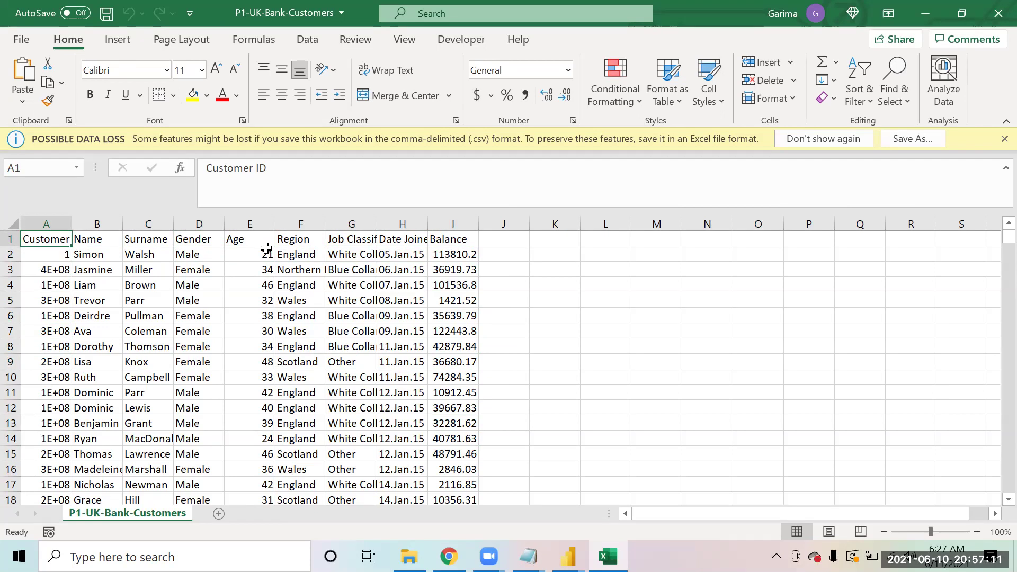
{"action": "key", "text": "Right"}
{"action": "key", "text": "Right"}
{"action": "key", "text": "Right"}
{"action": "key", "text": "Right"}
{"action": "key", "text": "Right"}
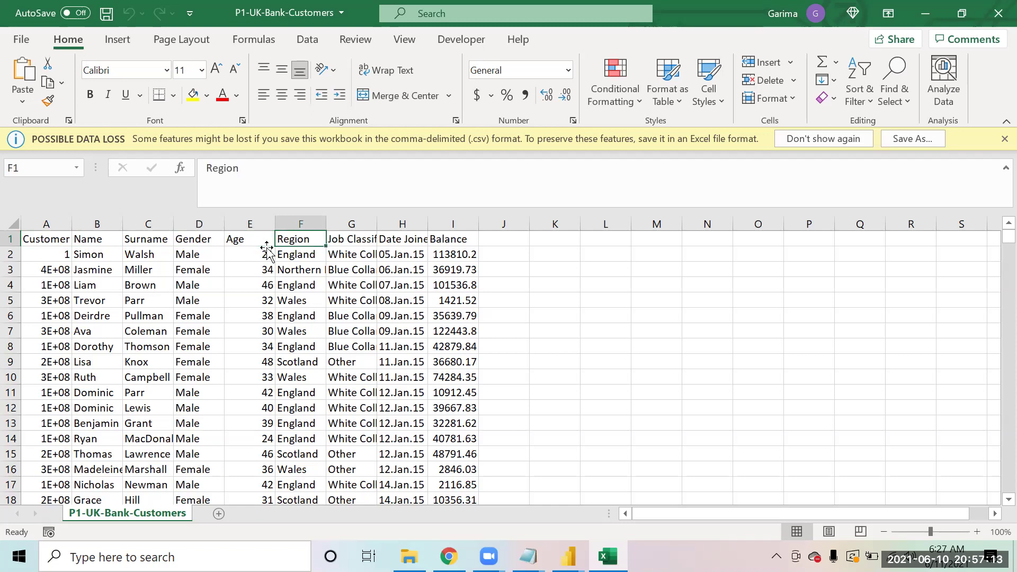
{"action": "key", "text": "Right"}
{"action": "key", "text": "Right"}
{"action": "key", "text": "Right"}
{"action": "key", "text": "Right"}
{"action": "key", "text": "Right"}
{"action": "key", "text": "Right"}
{"action": "key", "text": "Right"}
{"action": "key", "text": "Right"}
{"action": "key", "text": "Down"}
{"action": "key", "text": "Down"}
{"action": "key", "text": "Down"}
{"action": "key", "text": "Down"}
{"action": "key", "text": "Down"}
{"action": "key", "text": "Down"}
{"action": "key", "text": "Down"}
{"action": "key", "text": "Down"}
{"action": "key", "text": "Down"}
{"action": "key", "text": "Down"}
{"action": "key", "text": "Up"}
{"action": "key", "text": "Up"}
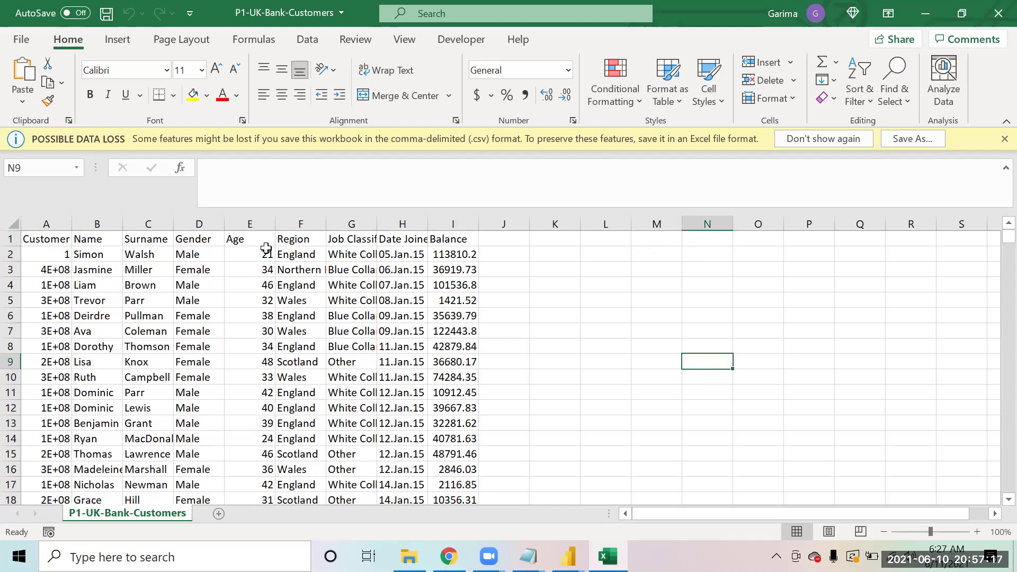
{"action": "key", "text": "Left"}
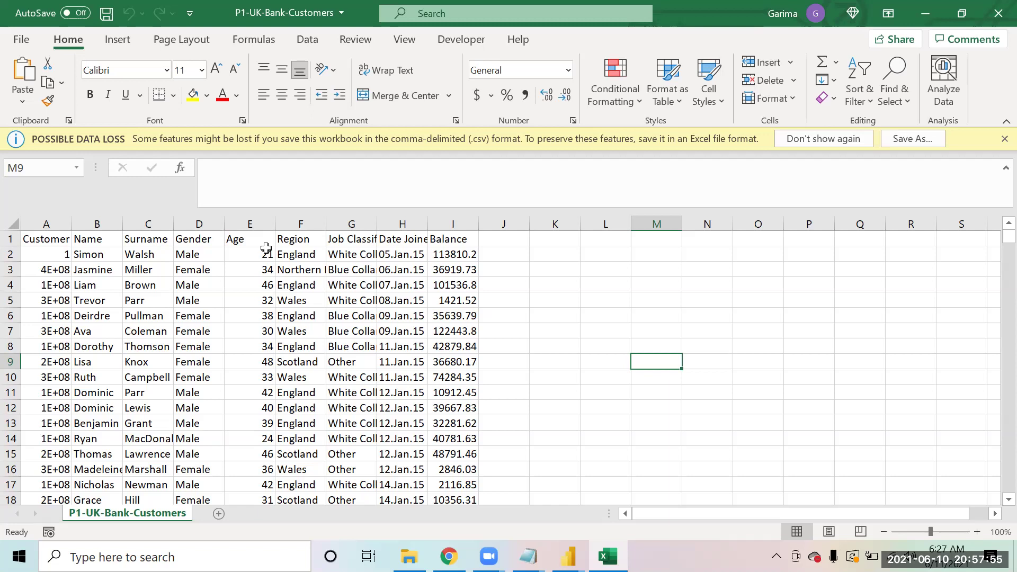
{"action": "key", "text": "Up"}
{"action": "key", "text": "Up"}
{"action": "key", "text": "Up"}
{"action": "key", "text": "Up"}
{"action": "key", "text": "Up"}
{"action": "key", "text": "Up"}
{"action": "key", "text": "Up"}
{"action": "key", "text": "Up"}
{"action": "key", "text": "Down"}
{"action": "key", "text": "Down"}
{"action": "key", "text": "Down"}
{"action": "key", "text": "Down"}
{"action": "key", "text": "Down"}
{"action": "key", "text": "Down"}
{"action": "key", "text": "Down"}
{"action": "key", "text": "Down"}
{"action": "key", "text": "Down"}
{"action": "key", "text": "Down"}
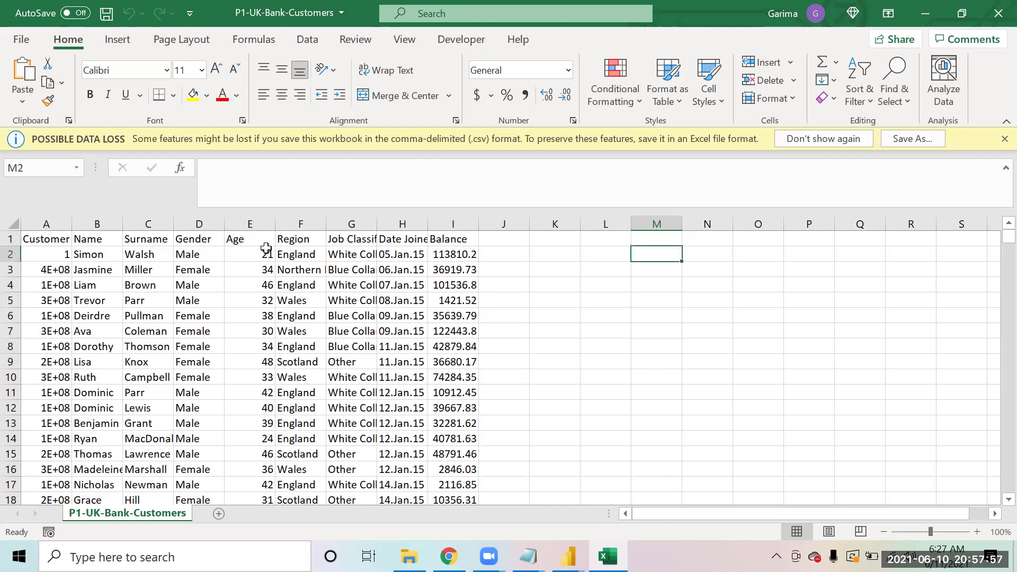
Enter the note "Total Customers" in cell M9, beside the bank customer data
{"action": "key", "text": "Up"}
{"action": "key", "text": "Up"}
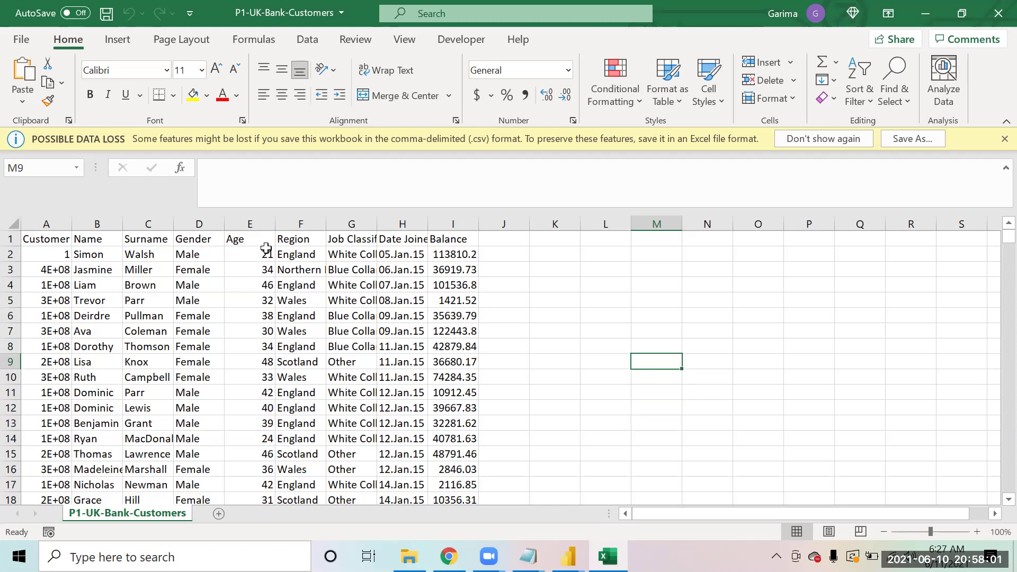
{"action": "type", "text": "Total"}
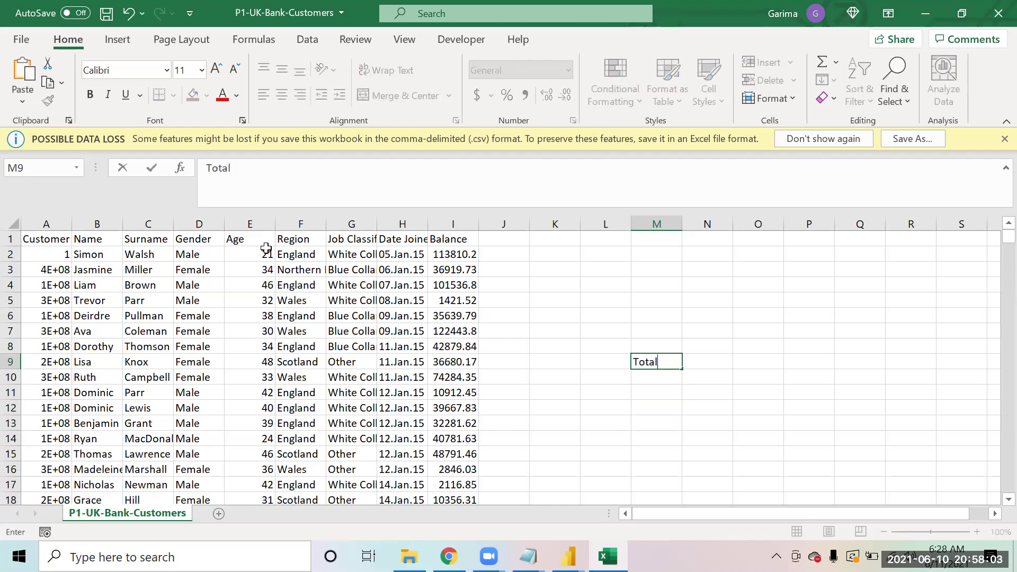
{"action": "type", "text": " Cstomers"}
{"action": "key", "text": "BackSpace"}
{"action": "key", "text": "BackSpace"}
{"action": "key", "text": "BackSpace"}
{"action": "key", "text": "BackSpace"}
{"action": "key", "text": "BackSpace"}
{"action": "key", "text": "BackSpace"}
{"action": "key", "text": "BackSpace"}
{"action": "type", "text": "ustomers"}
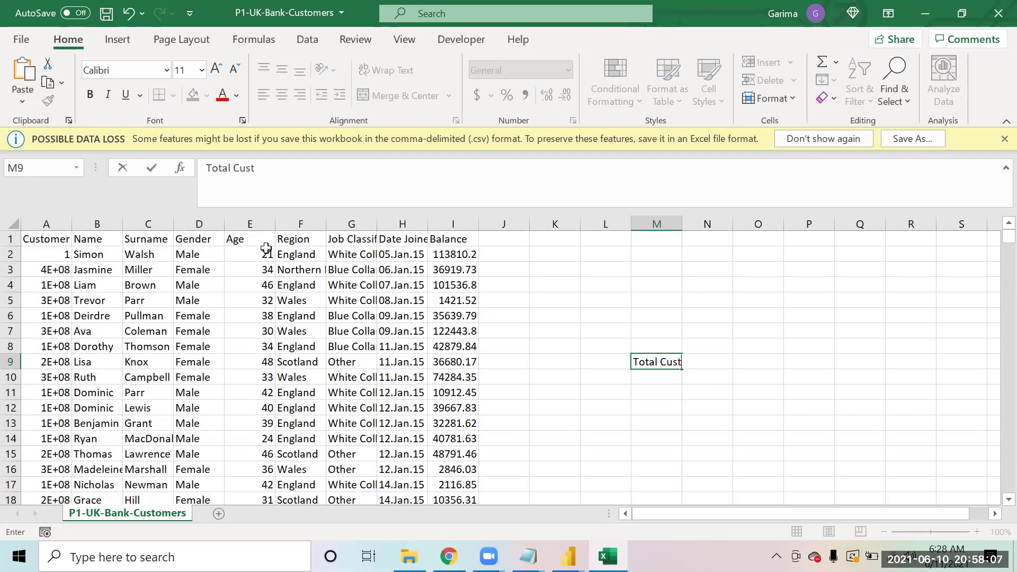
{"action": "key", "text": "Return"}
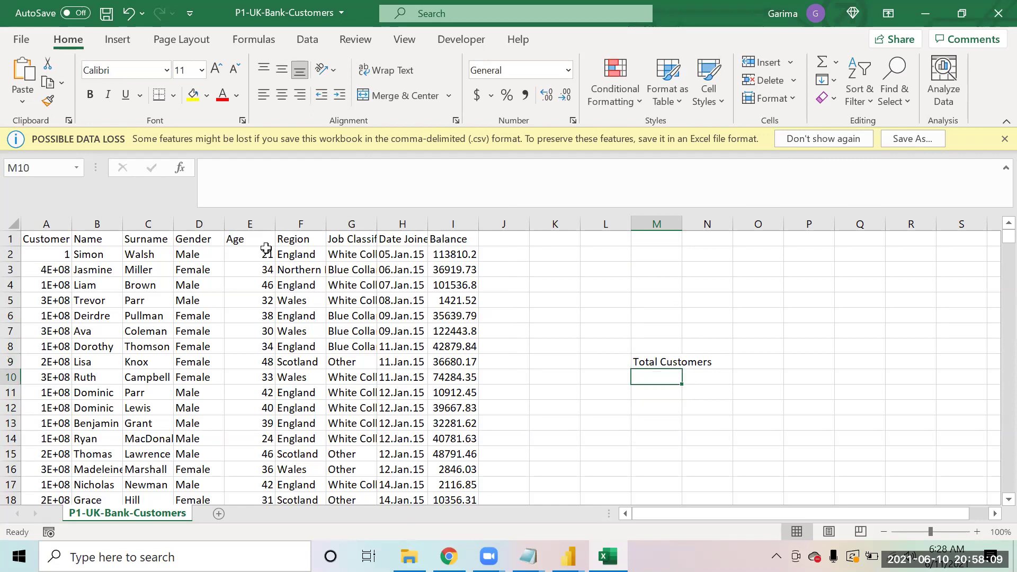
Add "Customer Analysis by Region" in M10 and "Analysis by Age" in M11 below the Total Customers note
{"action": "type", "text": "Cus"}
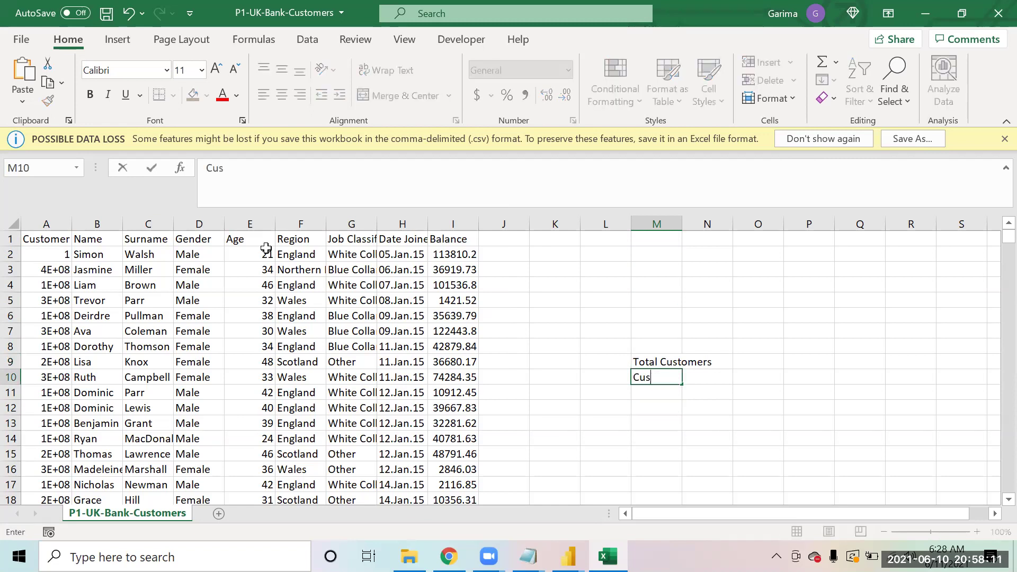
{"action": "type", "text": "tomer Anal"}
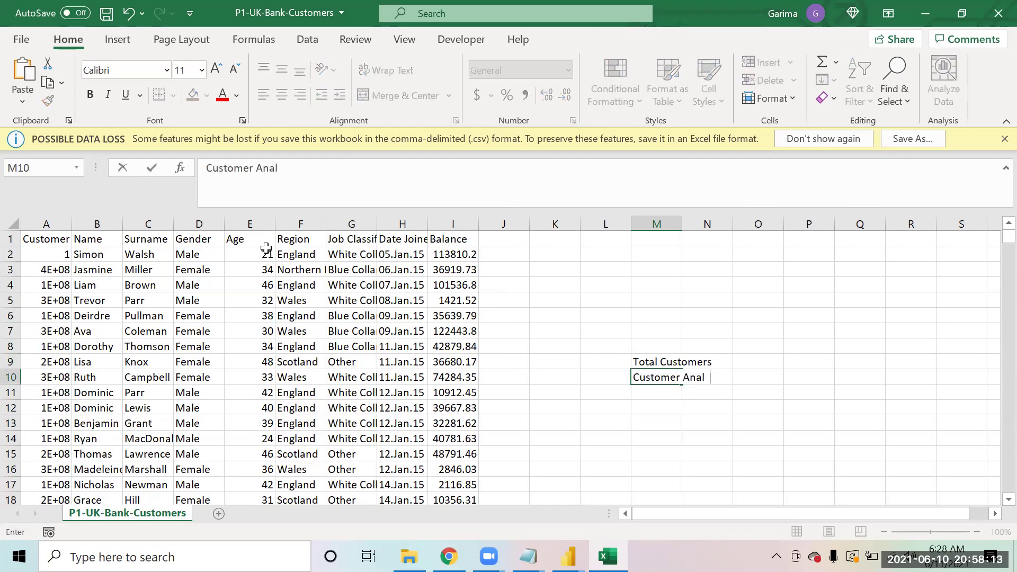
{"action": "type", "text": "ysis by Region"}
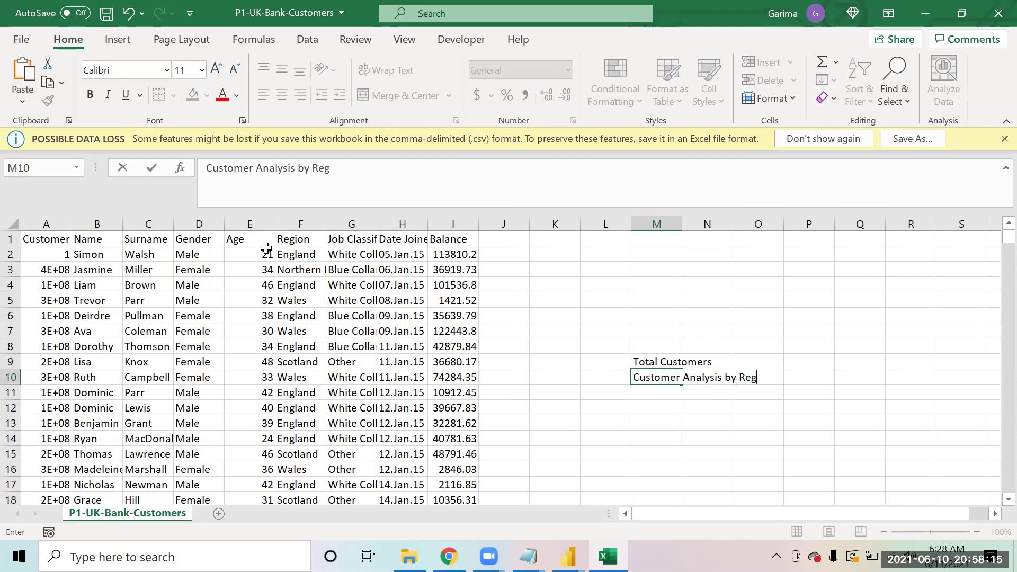
{"action": "key", "text": "Return"}
{"action": "type", "text": "Analysis by Age"}
{"action": "key", "text": "Return"}
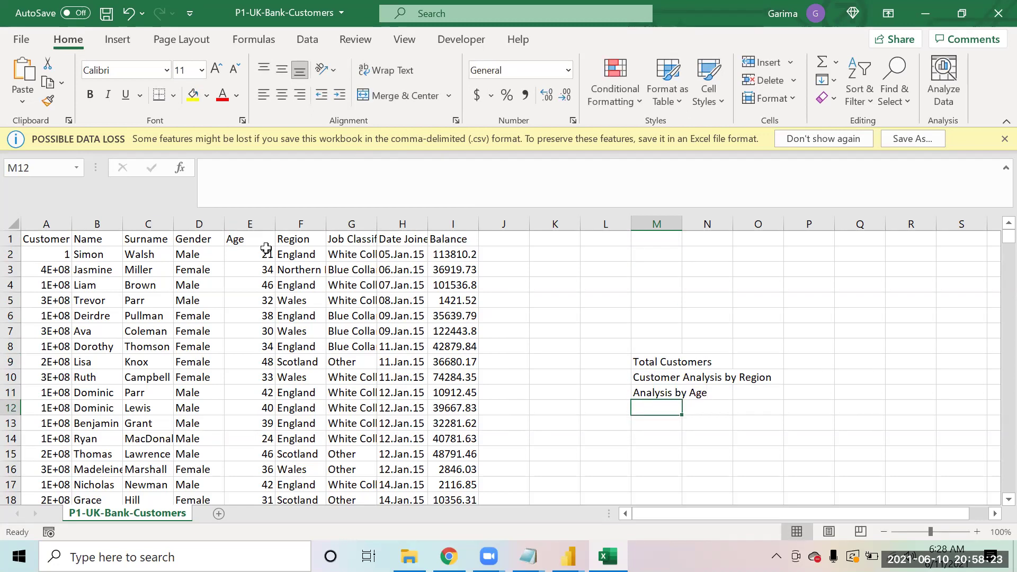
Add "Analysis by balance" in M12 and "Analysis by job classification" in M13 to the list of analyses
{"action": "type", "text": "Analysis "}
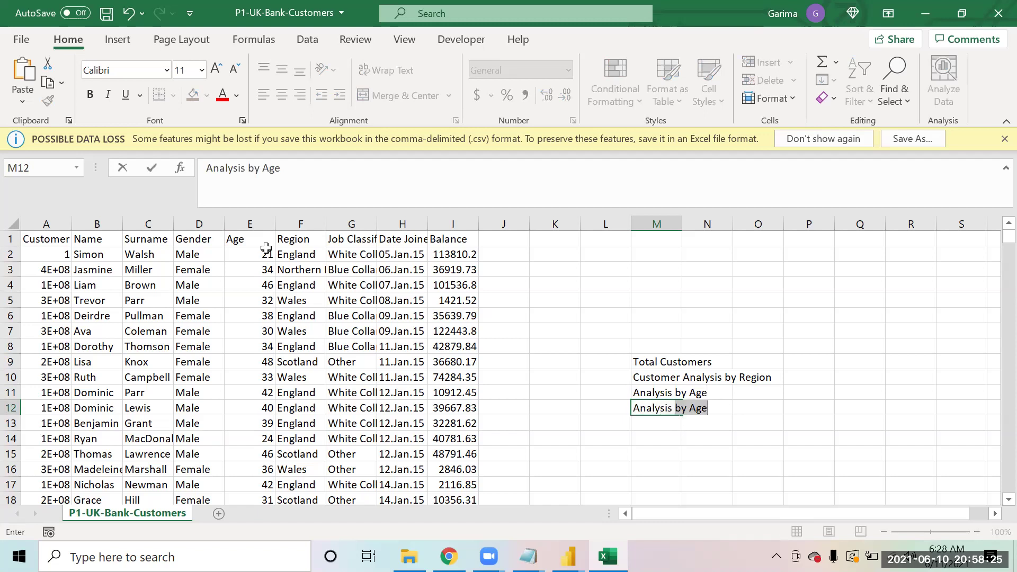
{"action": "type", "text": "by N"}
{"action": "key", "text": "BackSpace"}
{"action": "type", "text": "balance"}
{"action": "key", "text": "Return"}
{"action": "type", "text": "Analysis "}
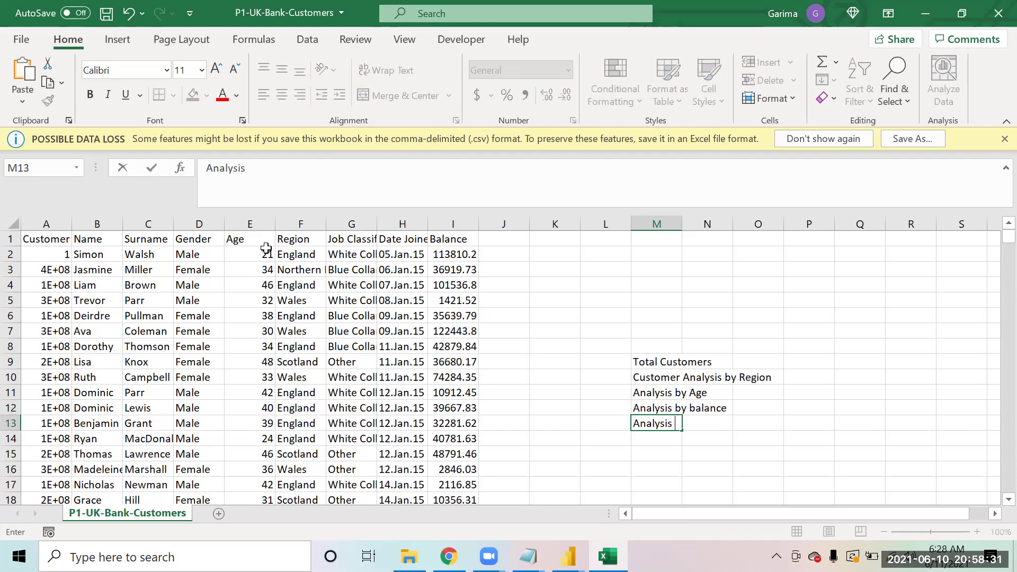
{"action": "type", "text": "by job classificatio"}
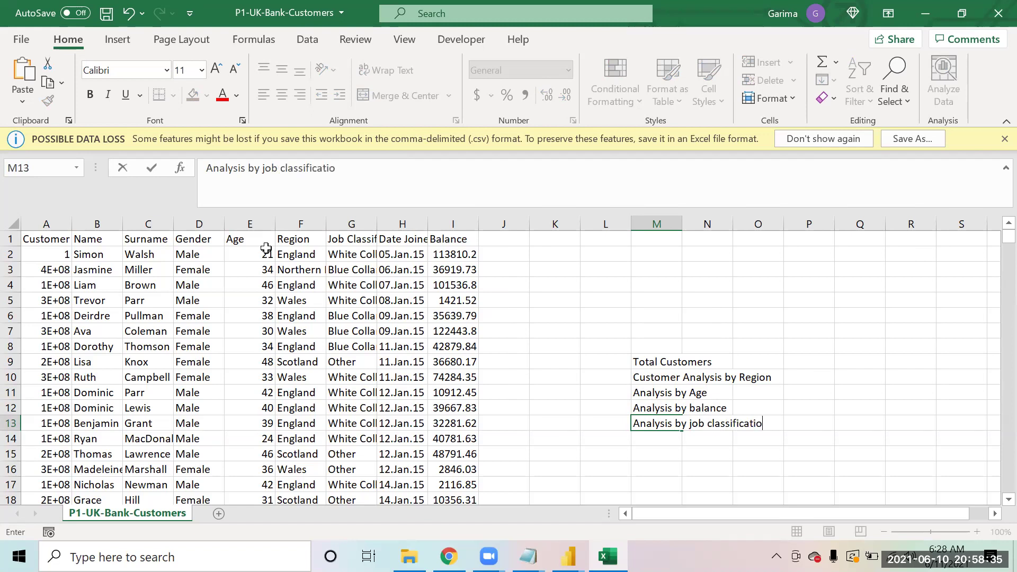
{"action": "type", "text": "n"}
{"action": "key", "text": "Return"}
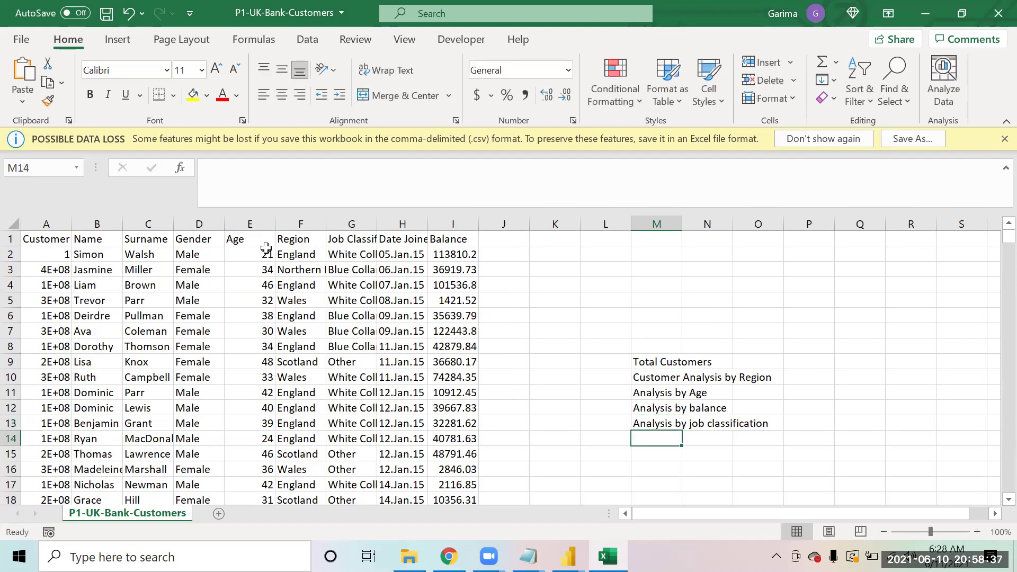
Add "Analysis by date joined" in M14 and "Analysis by gender" in M15 to the list of analyses
{"action": "key", "text": "Left"}
{"action": "key", "text": "Right"}
{"action": "key", "text": "Right"}
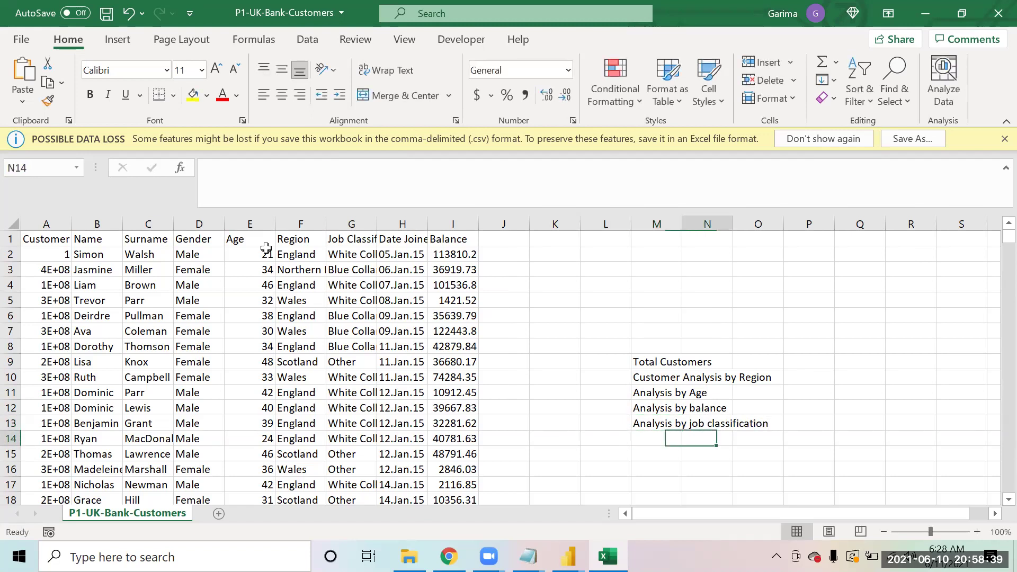
{"action": "key", "text": "Left"}
{"action": "type", "text": "A"}
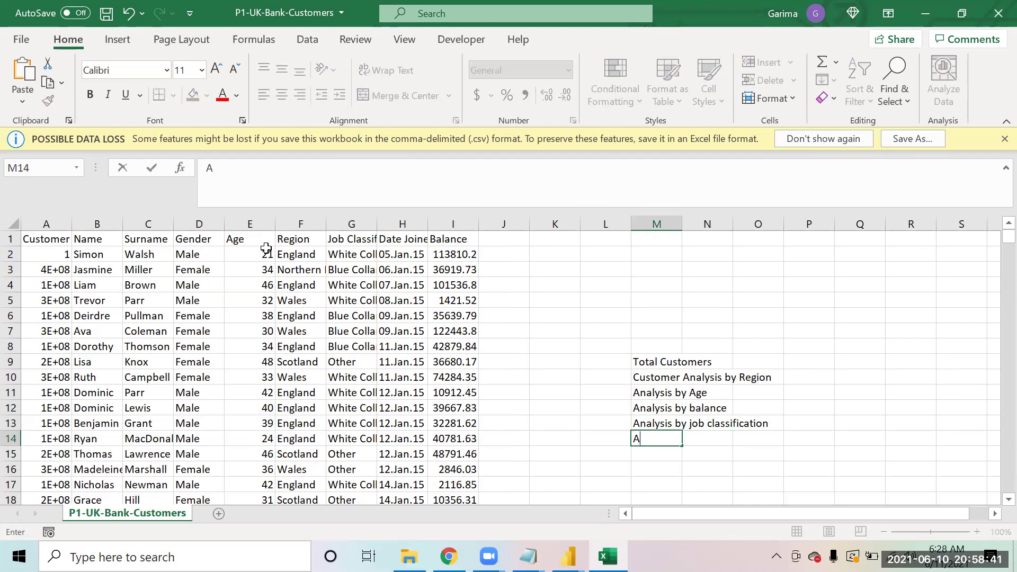
{"action": "type", "text": "nalysis by"}
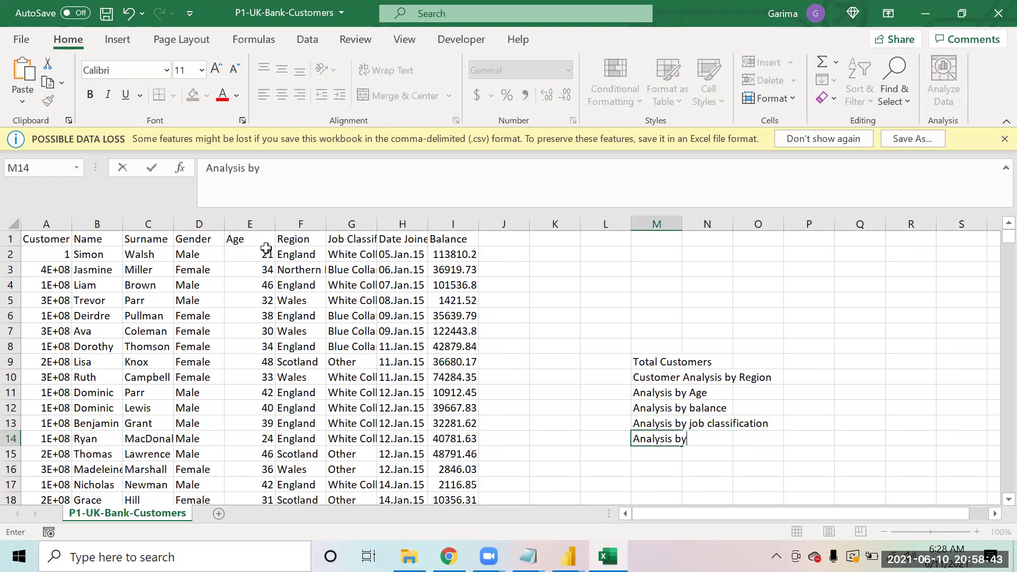
{"action": "type", "text": " date joined"}
{"action": "key", "text": "ctrl+Return"}
{"action": "key", "text": "Return"}
{"action": "type", "text": "Anal"}
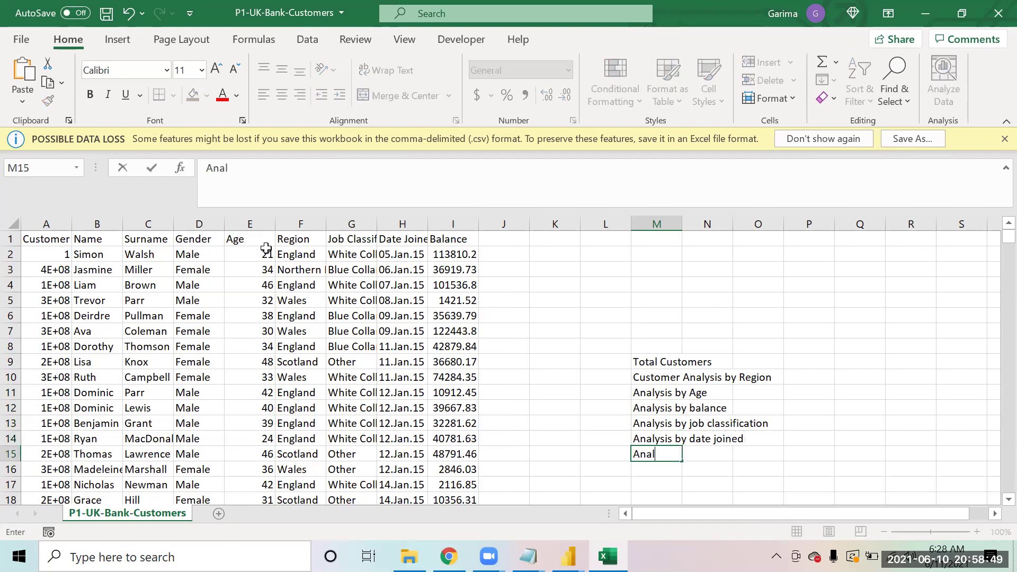
{"action": "type", "text": "ysis by gender"}
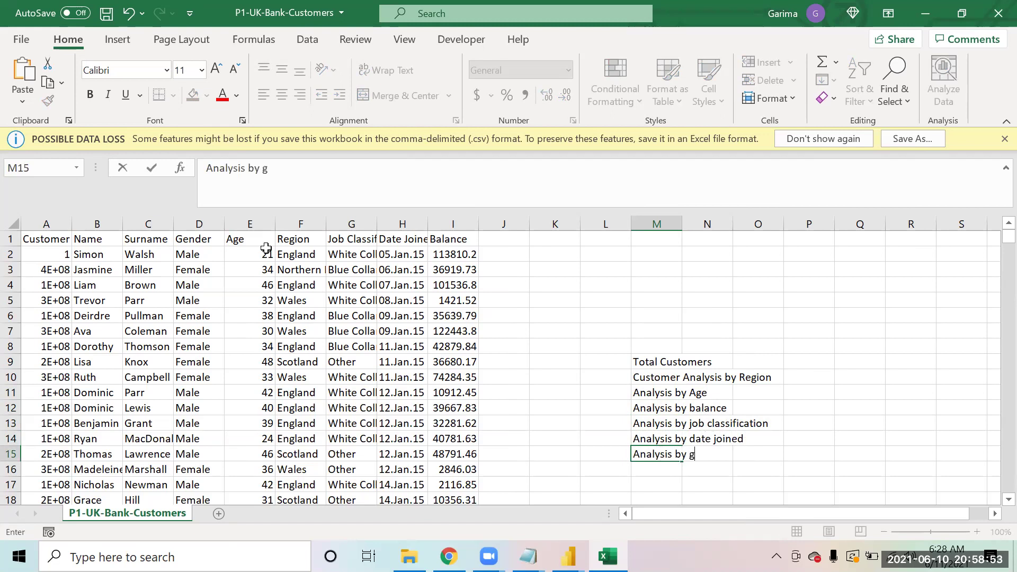
{"action": "key", "text": "Return"}
Enter "Logo" in M6 and "title" in M7, above the Total Customers note
{"action": "key", "text": "Up"}
{"action": "key", "text": "Up"}
{"action": "key", "text": "Up"}
{"action": "key", "text": "Up"}
{"action": "key", "text": "Up"}
{"action": "key", "text": "Up"}
{"action": "key", "text": "Up"}
{"action": "key", "text": "Up"}
{"action": "key", "text": "Up"}
{"action": "key", "text": "Up"}
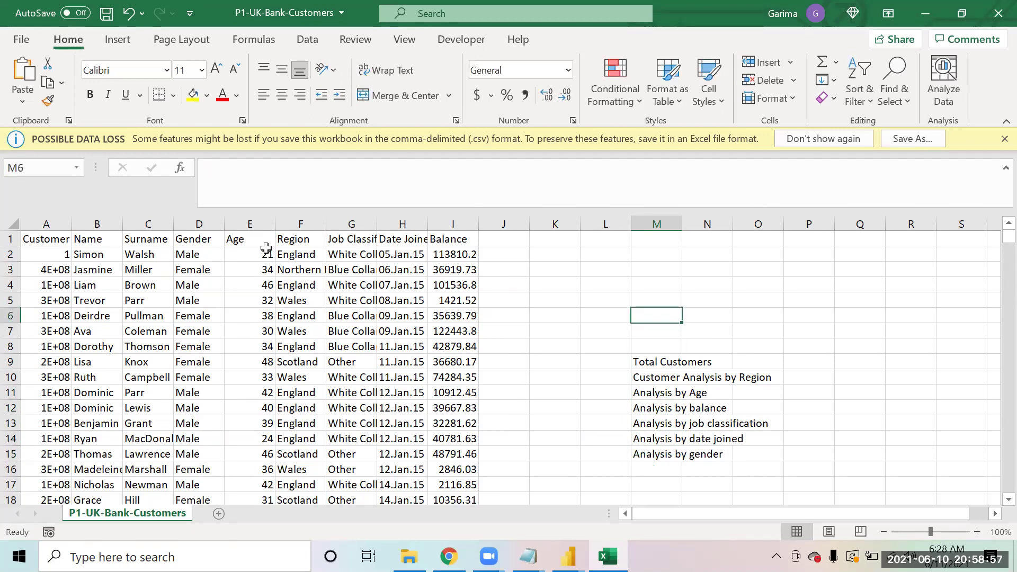
{"action": "type", "text": "Log"}
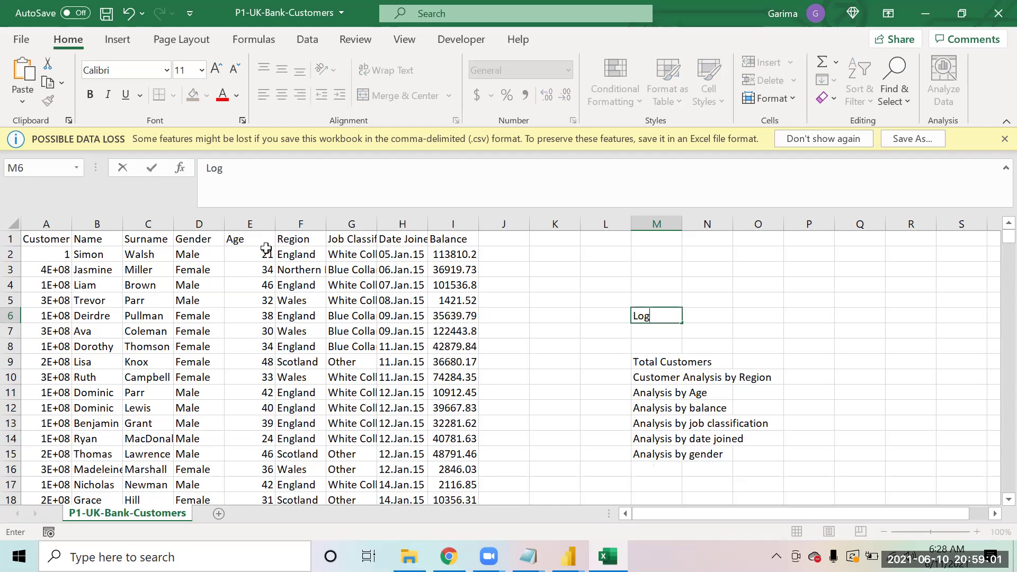
{"action": "type", "text": "o"}
{"action": "key", "text": "Return"}
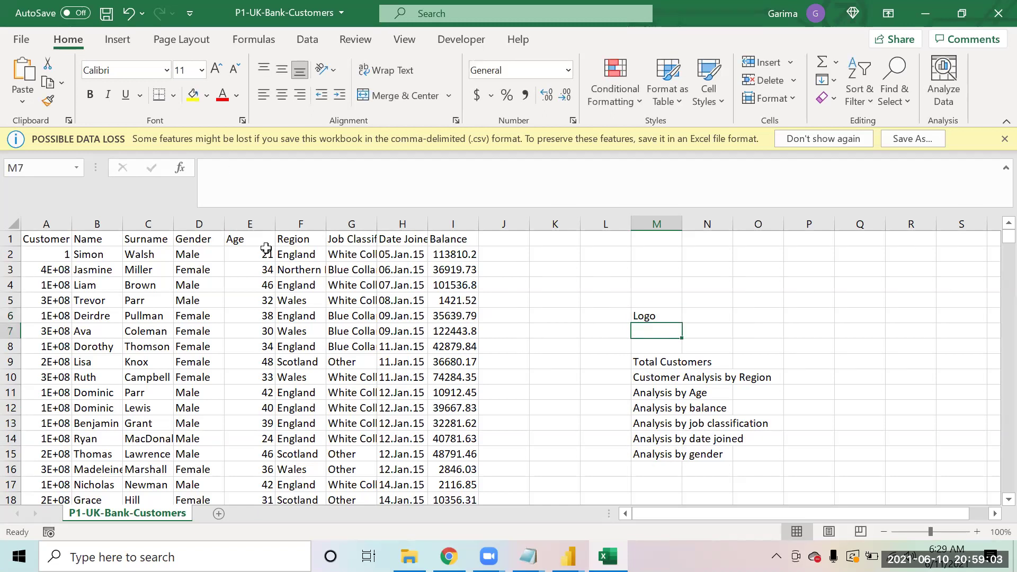
{"action": "type", "text": "title"}
{"action": "key", "text": "Return"}
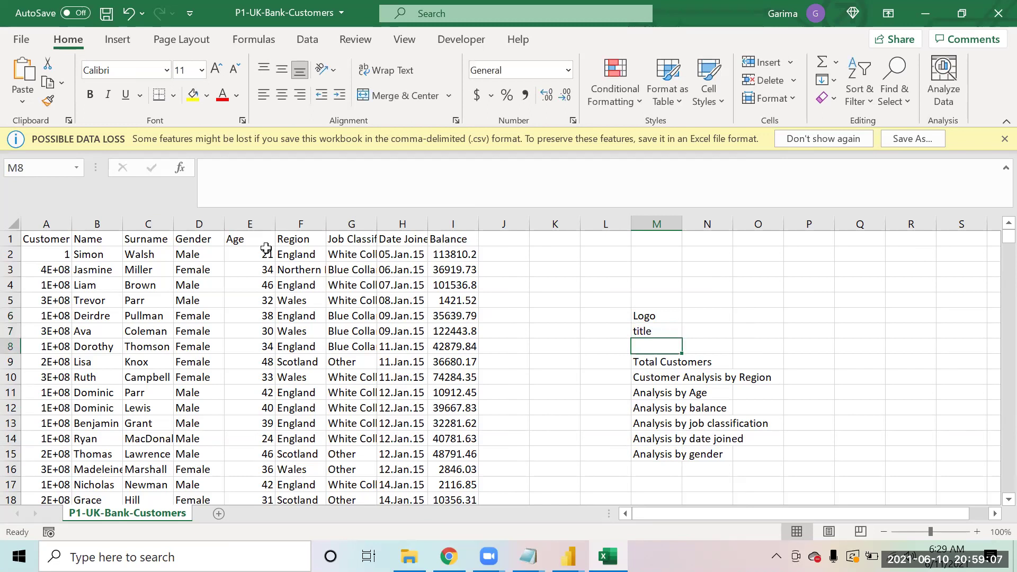
Select the dashboard notes in M6 through M9, from Logo to Total Customers, to review them
{"action": "key", "text": "Down"}
{"action": "key", "text": "Up"}
{"action": "key", "text": "Up"}
{"action": "key", "text": "Up"}
{"action": "key", "text": "shift+Down"}
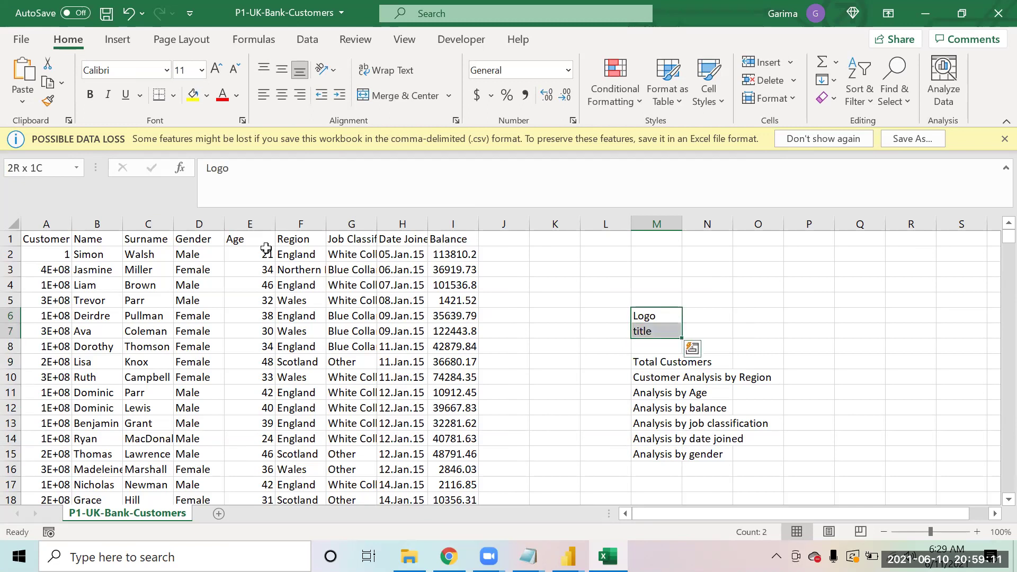
{"action": "key", "text": "shift+Down"}
{"action": "key", "text": "shift+Down"}
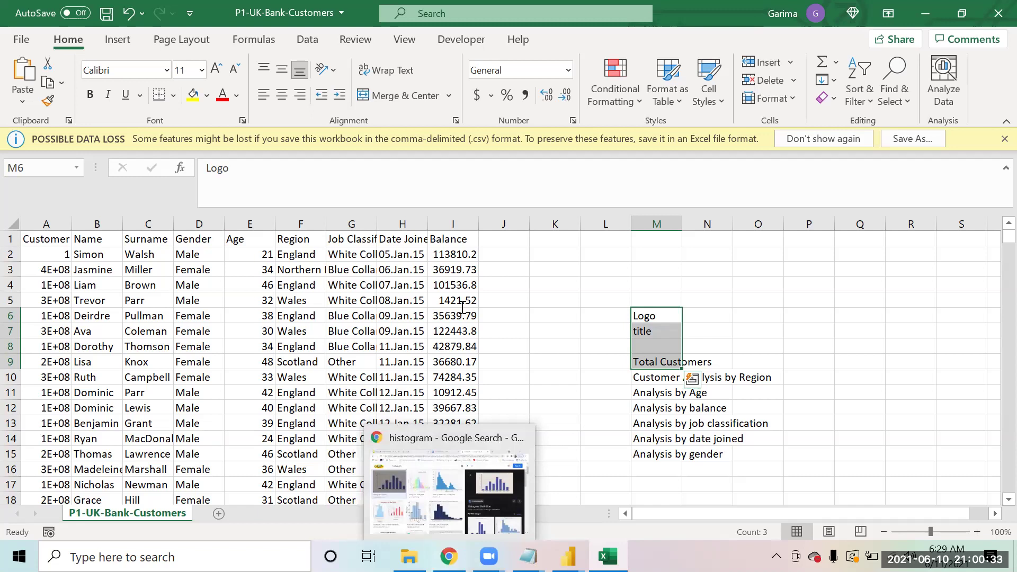
Switch to the Day 1 report in Power BI Desktop and examine the Page 3 Order ID histogram's first bar in focus mode
{"action": "key", "text": "alt+Tab"}
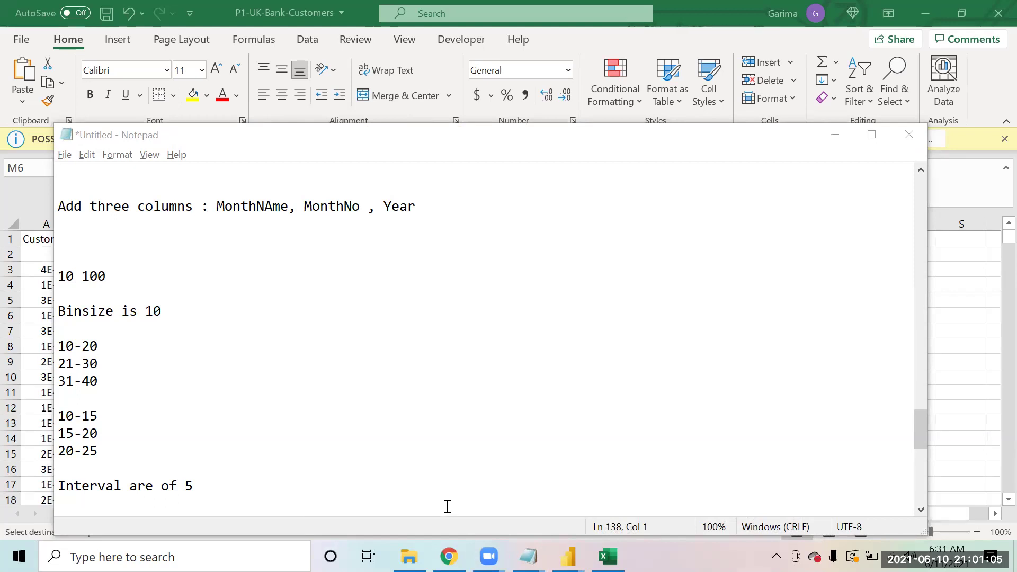
{"action": "mouse_move", "coordinate": [488, 556]}
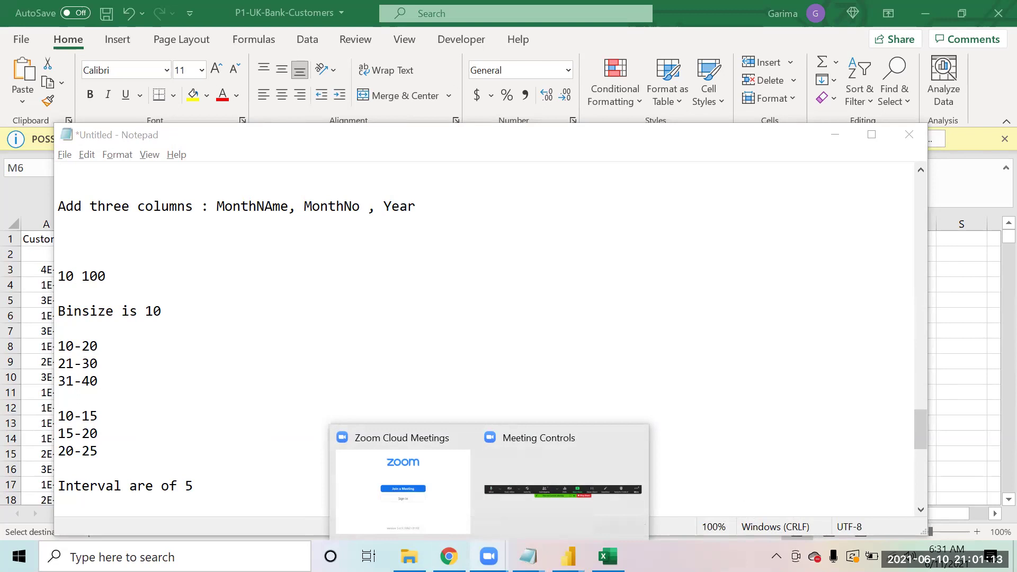
{"action": "mouse_move", "coordinate": [568, 556]}
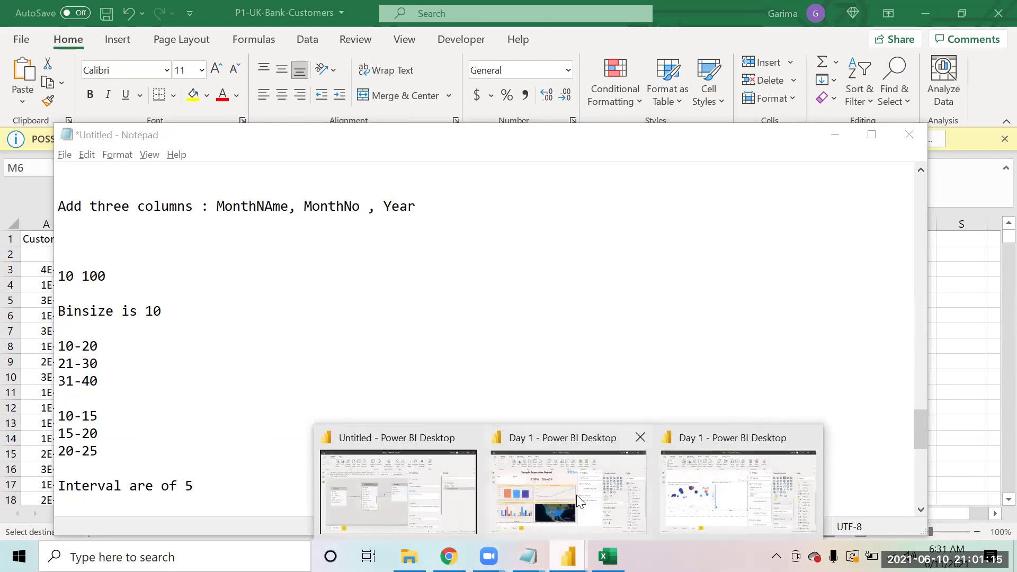
{"action": "left_click", "coordinate": [702, 495]}
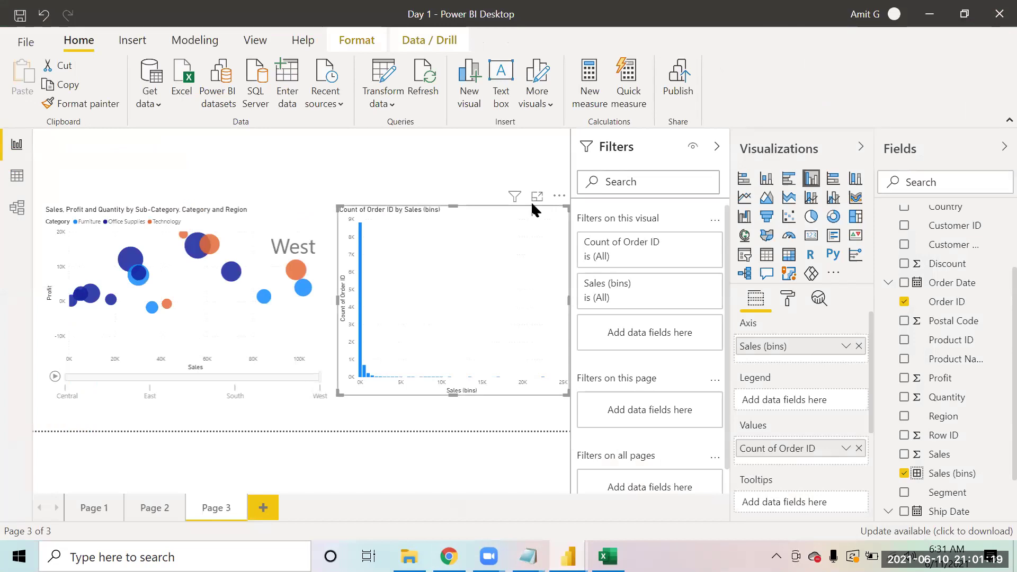
{"action": "left_click", "coordinate": [536, 198]}
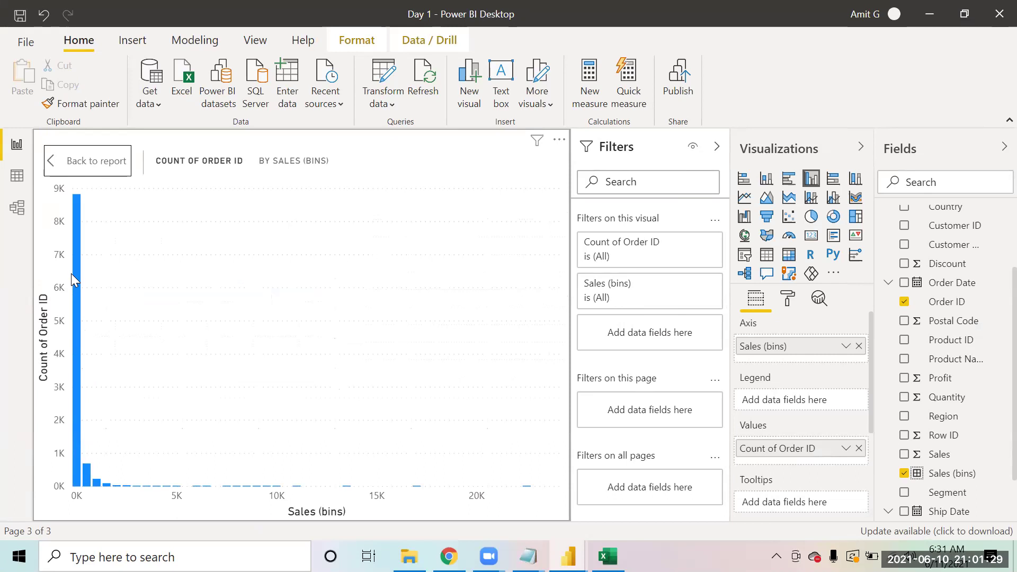
{"action": "mouse_move", "coordinate": [73, 274]}
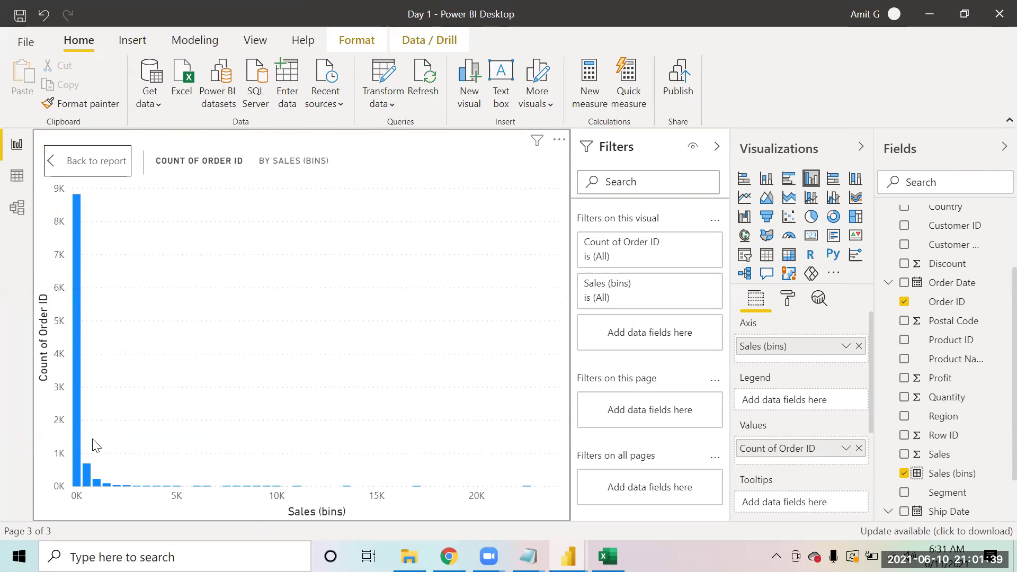
{"action": "mouse_move", "coordinate": [76, 454]}
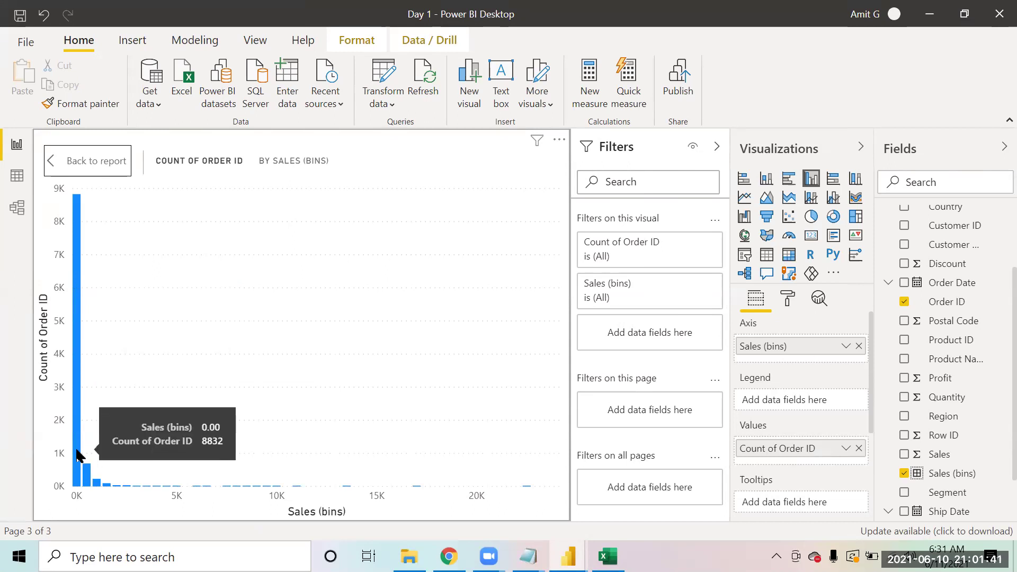